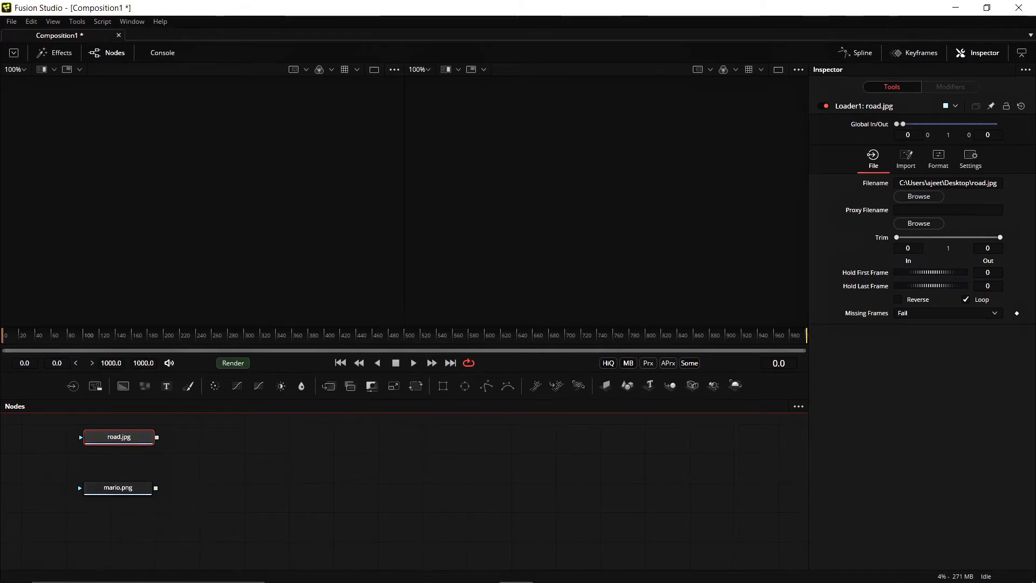
Step: Switch between NukeX and Fusion Studio to compare their layouts with the road.jpg and mario.png nodes loaded
mouse_move(467, 572)
left_click(520, 498)
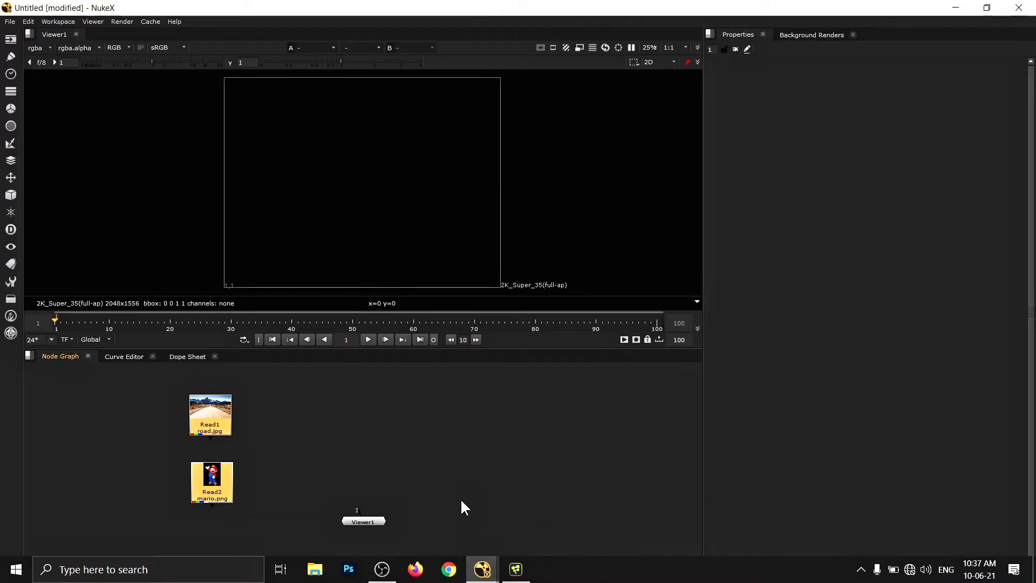
left_click(300, 446)
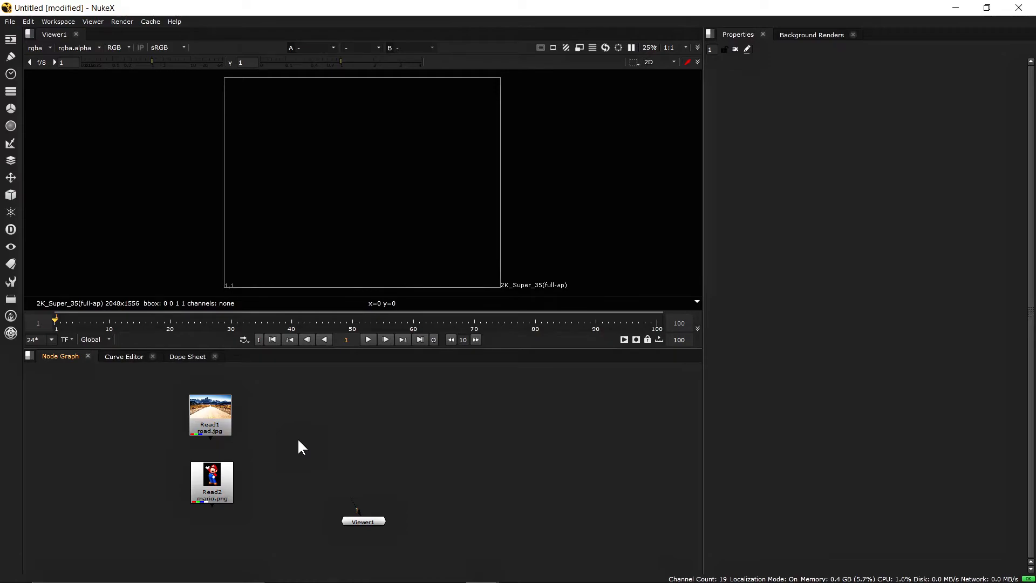
left_click(516, 571)
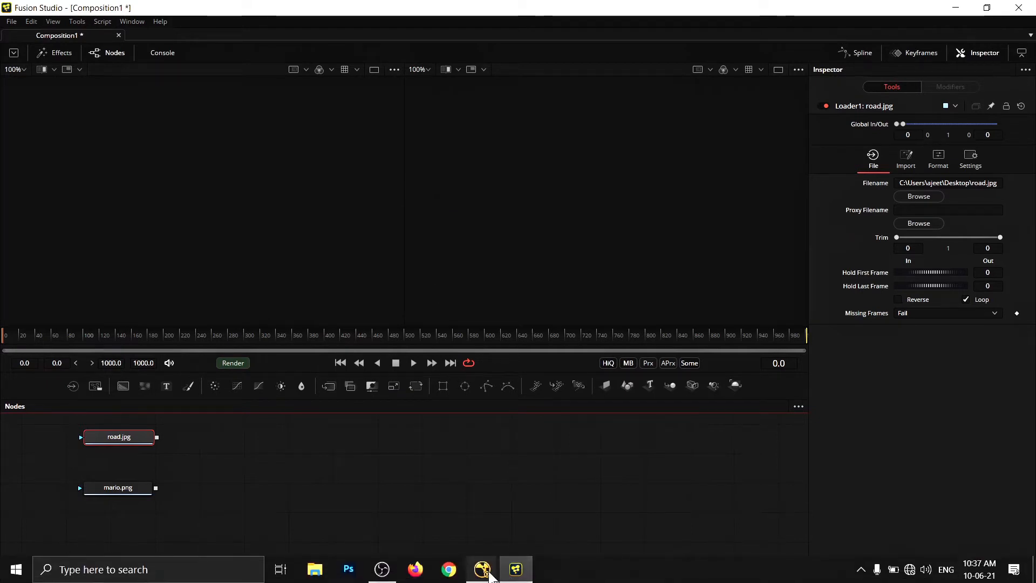
mouse_move(489, 573)
left_click(530, 521)
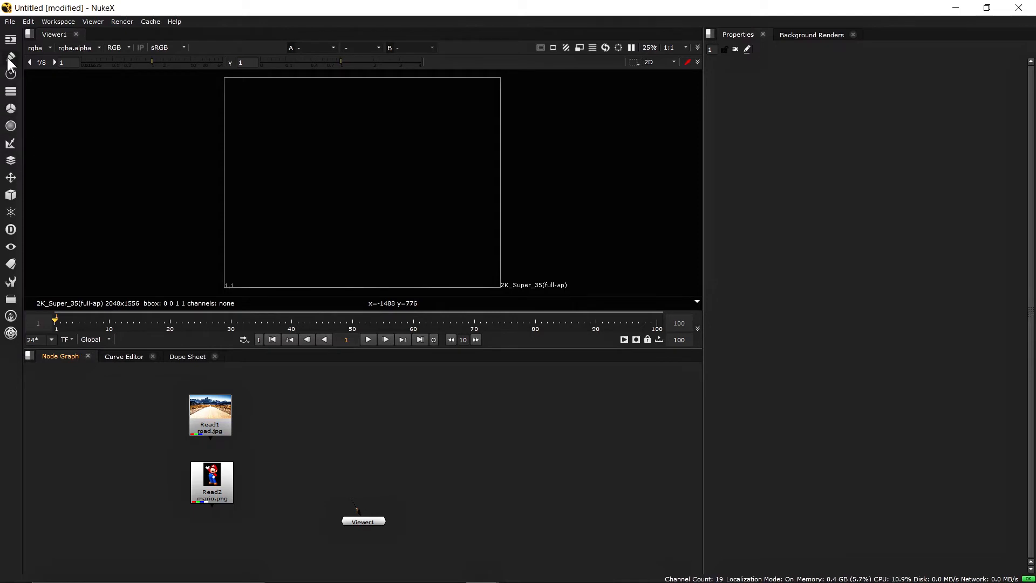
Step: Switch to Fusion Studio and look through its tool categories, including the I/O group with Loader and Saver
left_click(515, 571)
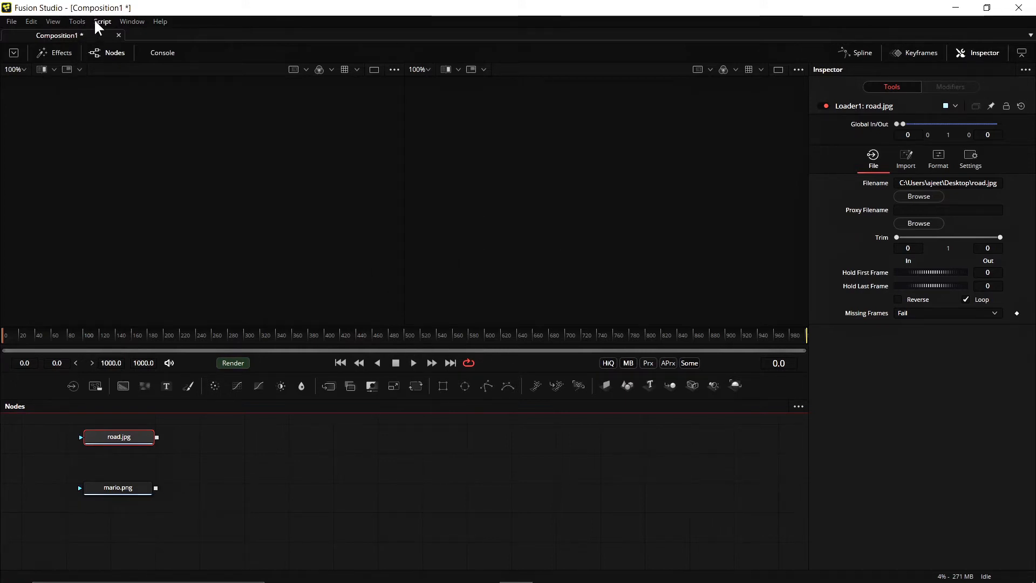
left_click(77, 24)
mouse_move(60, 27)
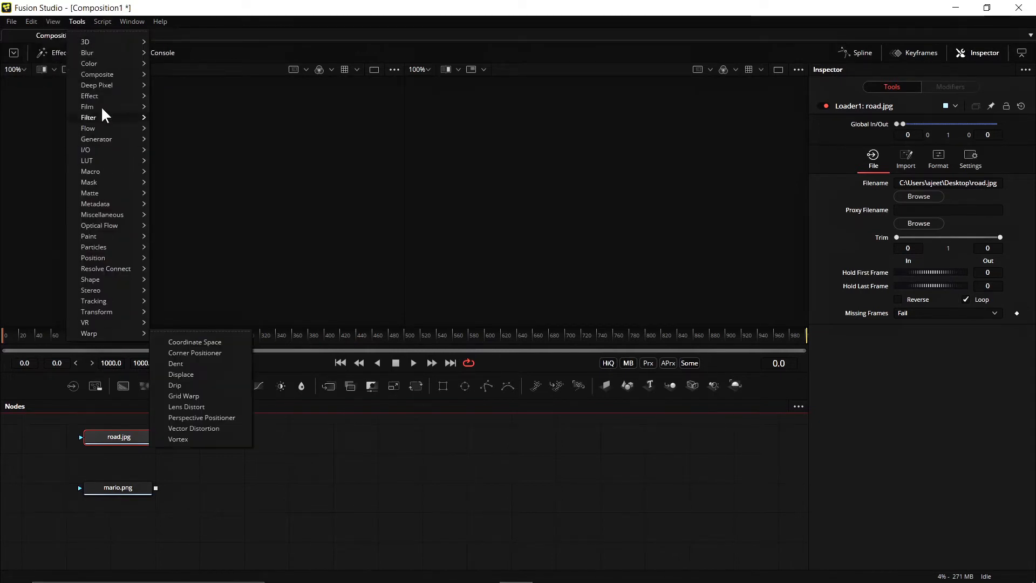
mouse_move(130, 155)
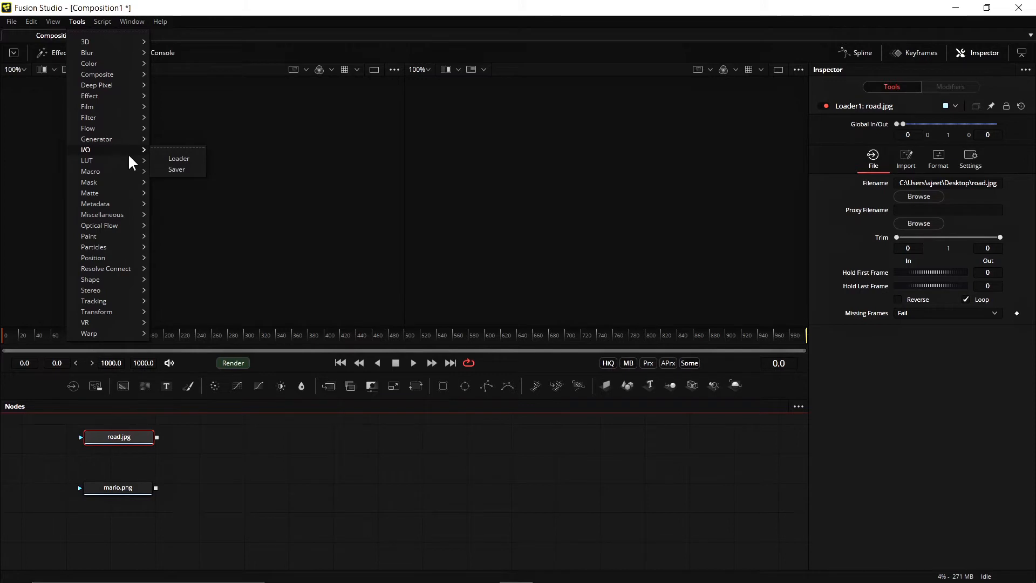
left_click(311, 448)
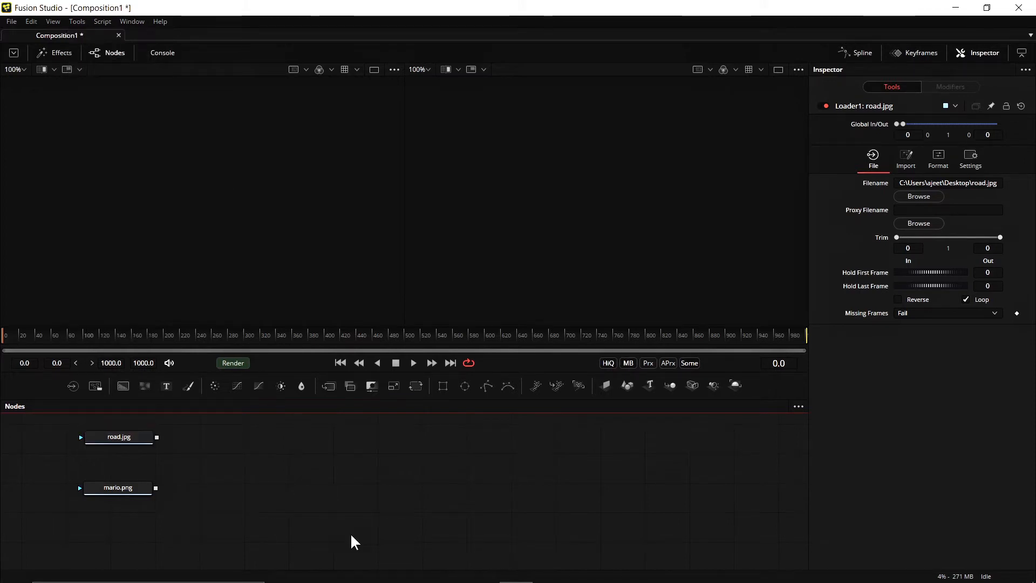
Step: Switch to NukeX and shift the Viewer1 node slightly upward in the node graph
mouse_move(492, 579)
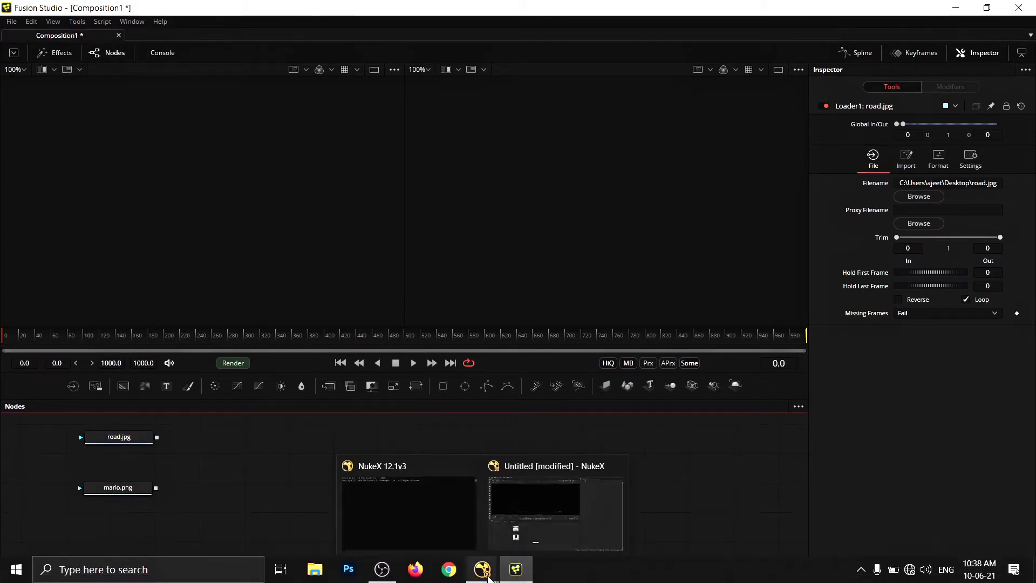
left_click(543, 530)
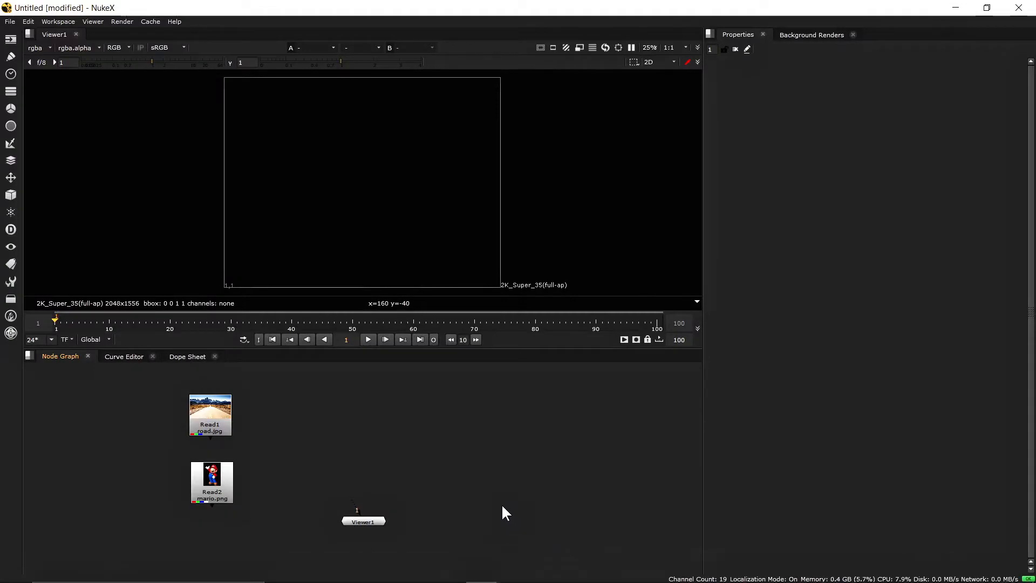
mouse_move(521, 579)
left_click_drag(311, 527, 355, 510)
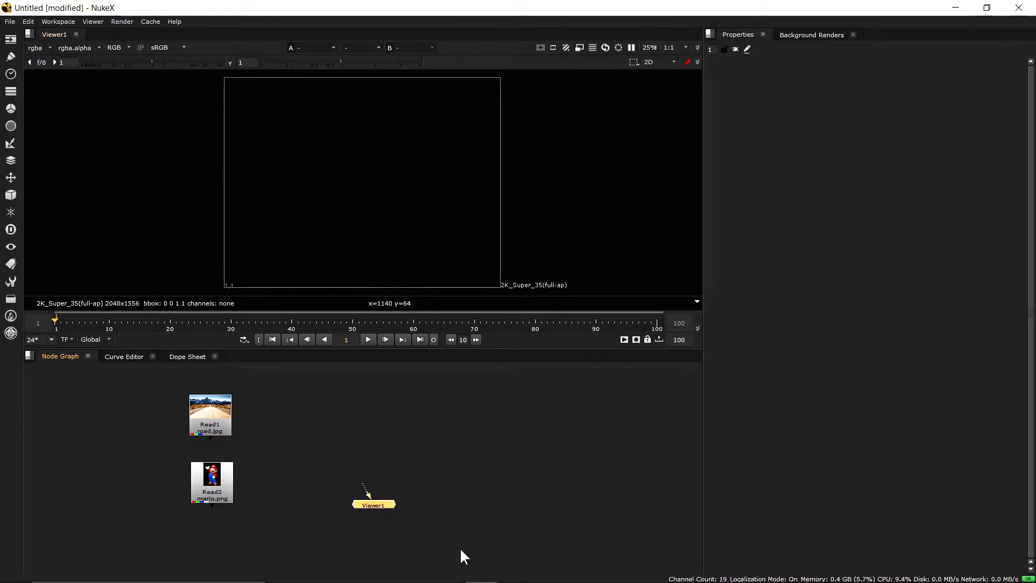
Step: Switch to Fusion Studio and examine the road.jpg and mario.png loader nodes up close
left_click(516, 572)
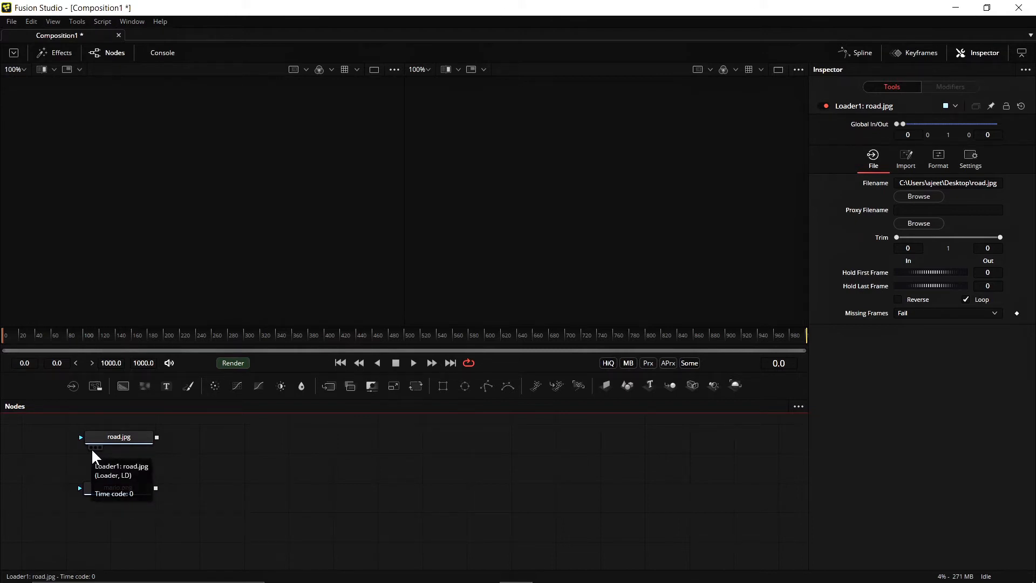
middle_click_drag(116, 451, 254, 472)
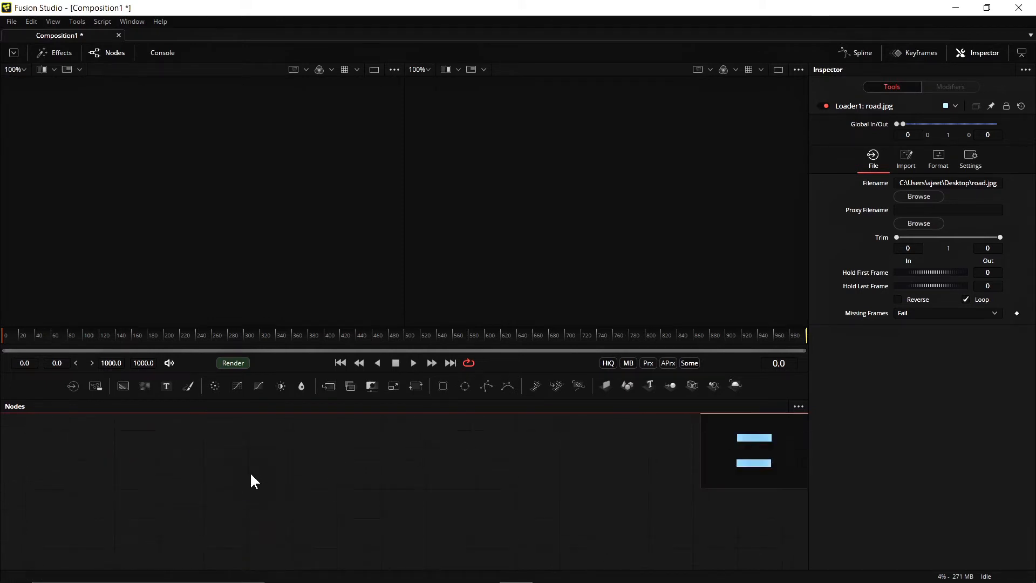
scroll(259, 467, "up", 5, "ctrl")
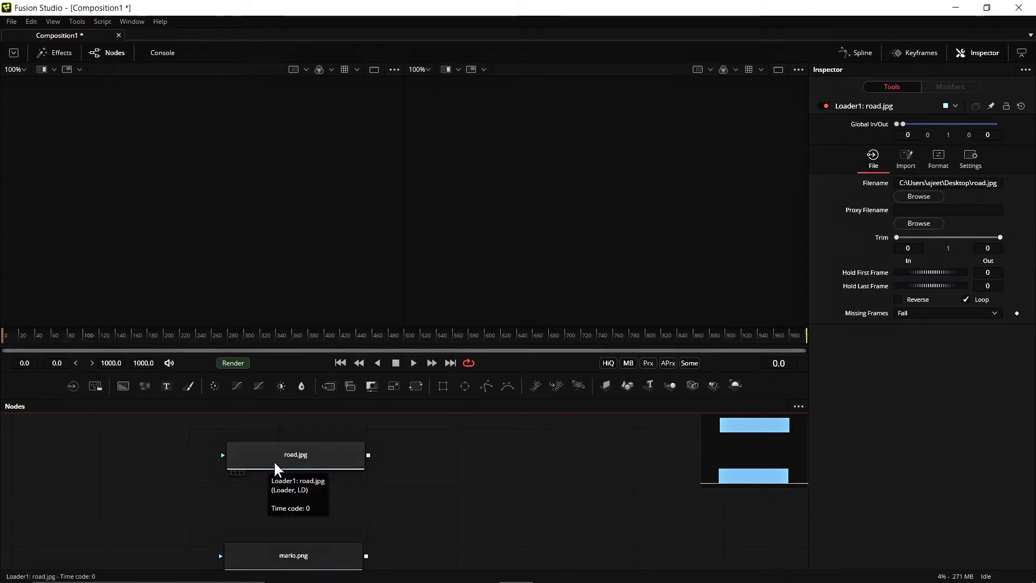
scroll(373, 465, "down", 3)
scroll(373, 465, "up", 2)
scroll(372, 464, "down", 3, "ctrl")
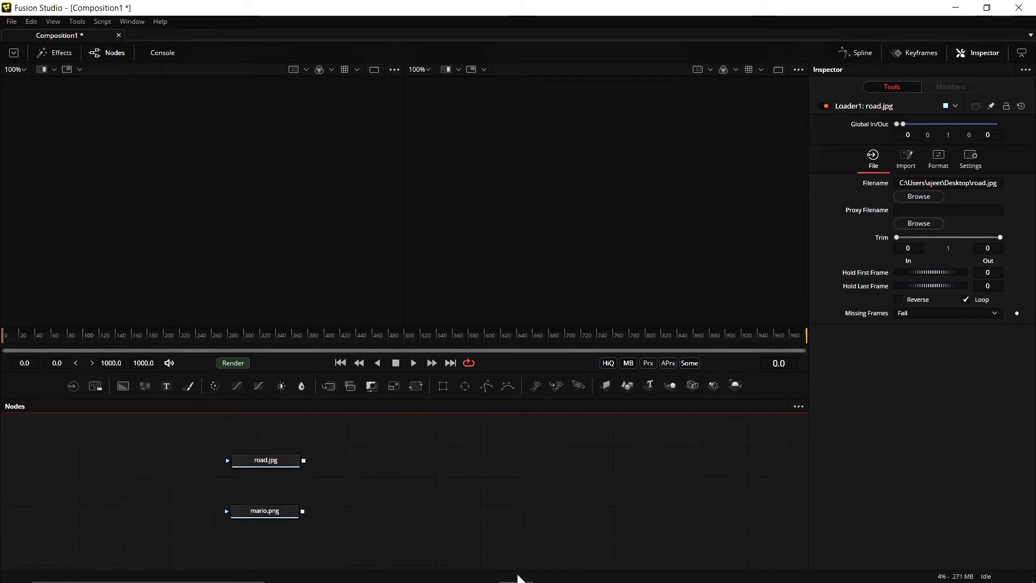
Step: Switch to NukeX, examine the Viewer1 node up close, and move it nearer to the two Read nodes
mouse_move(486, 575)
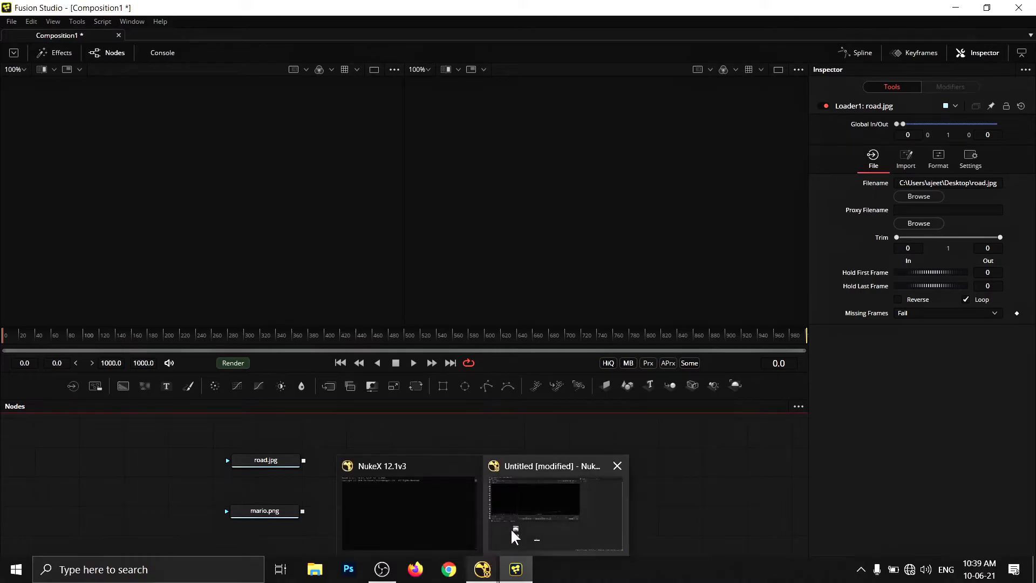
left_click(513, 526)
left_click_drag(364, 504, 328, 537)
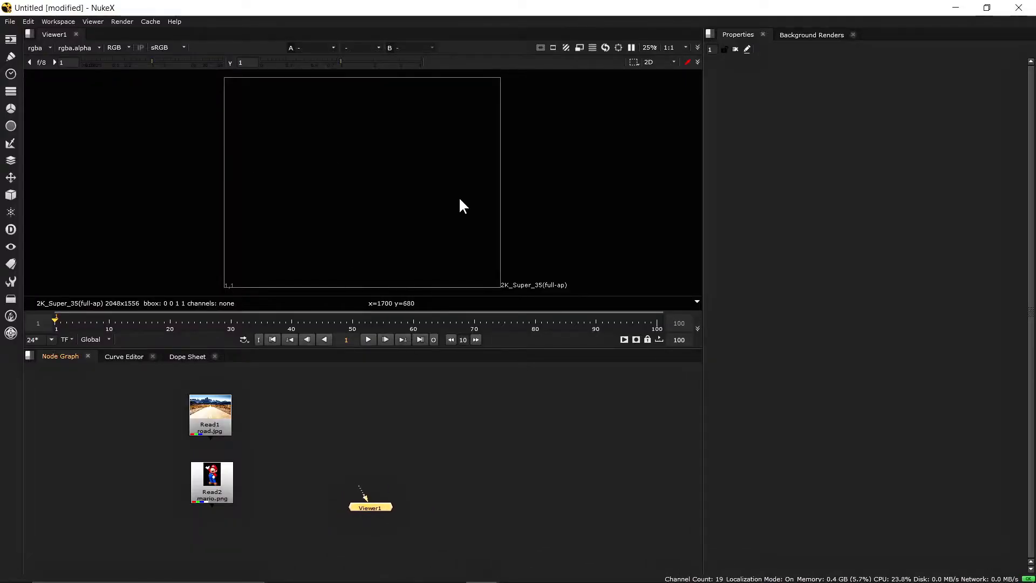
left_click_drag(376, 507, 395, 502)
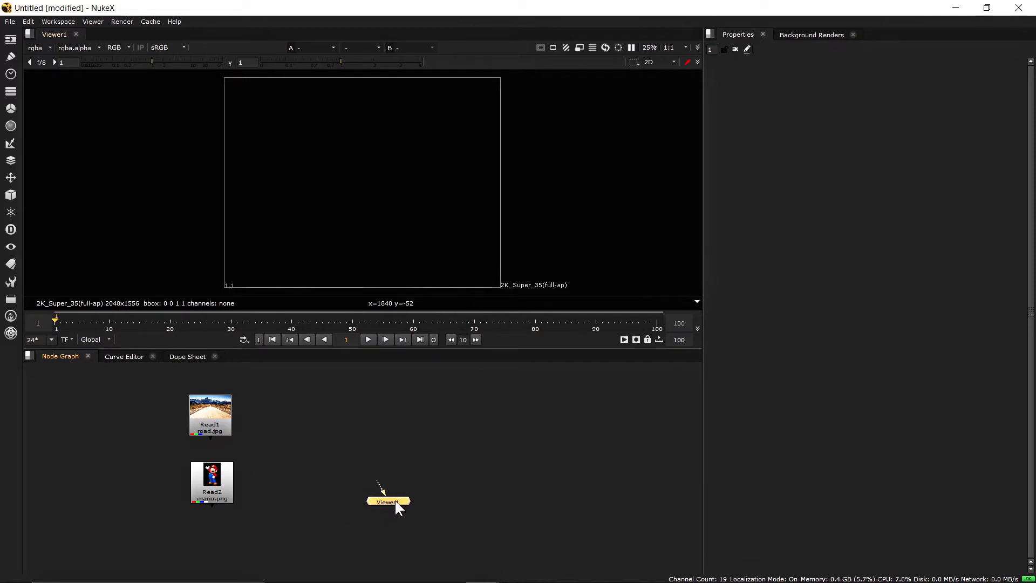
scroll(390, 497, "up", 5)
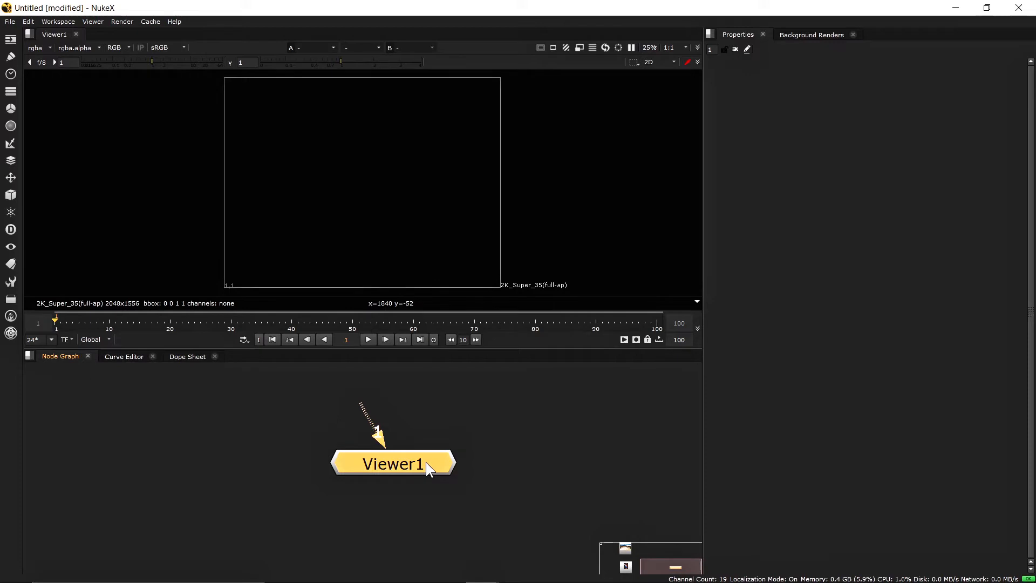
scroll(425, 463, "down", 5)
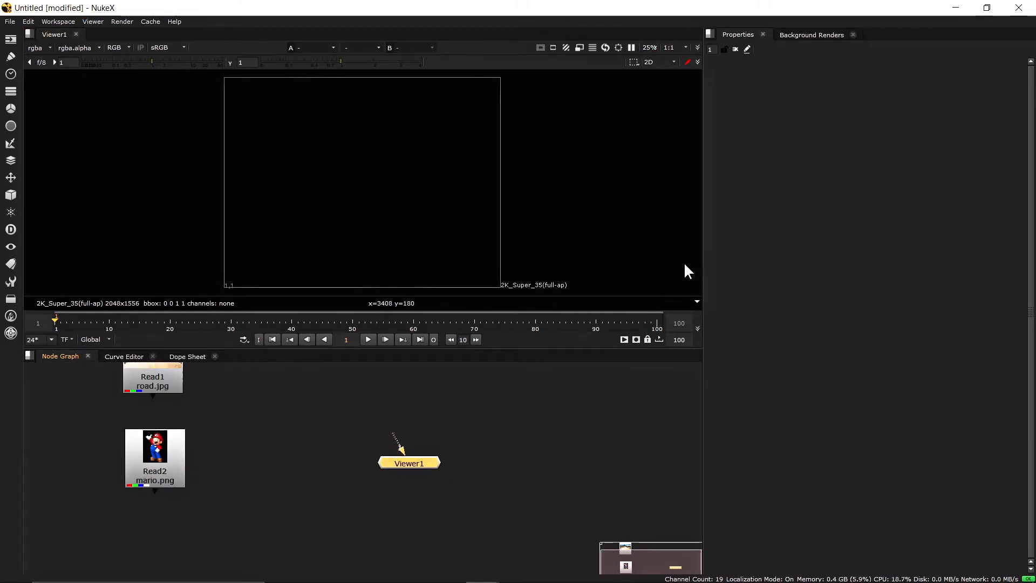
middle_click_drag(415, 482, 445, 515)
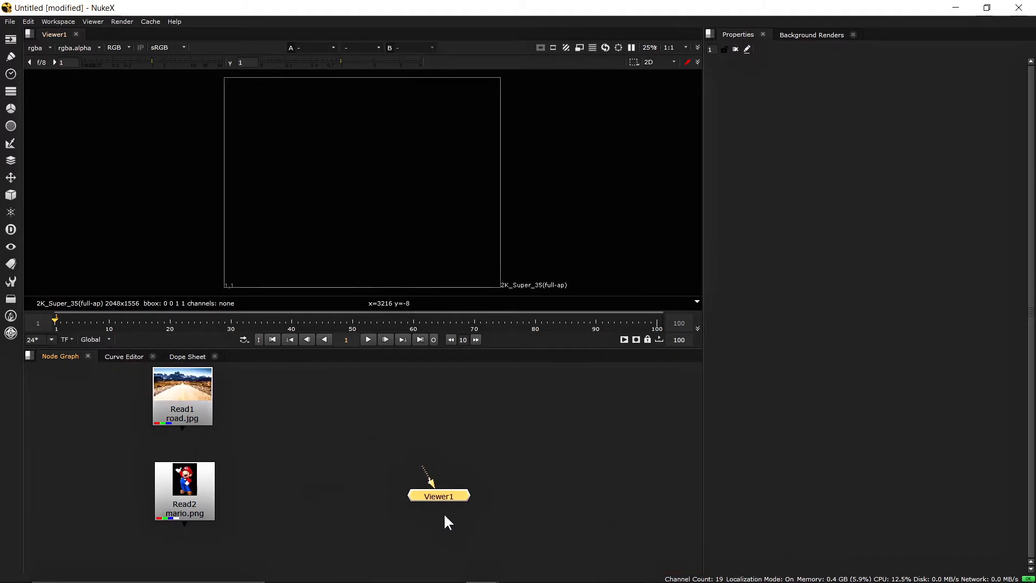
left_click_drag(441, 499, 359, 497)
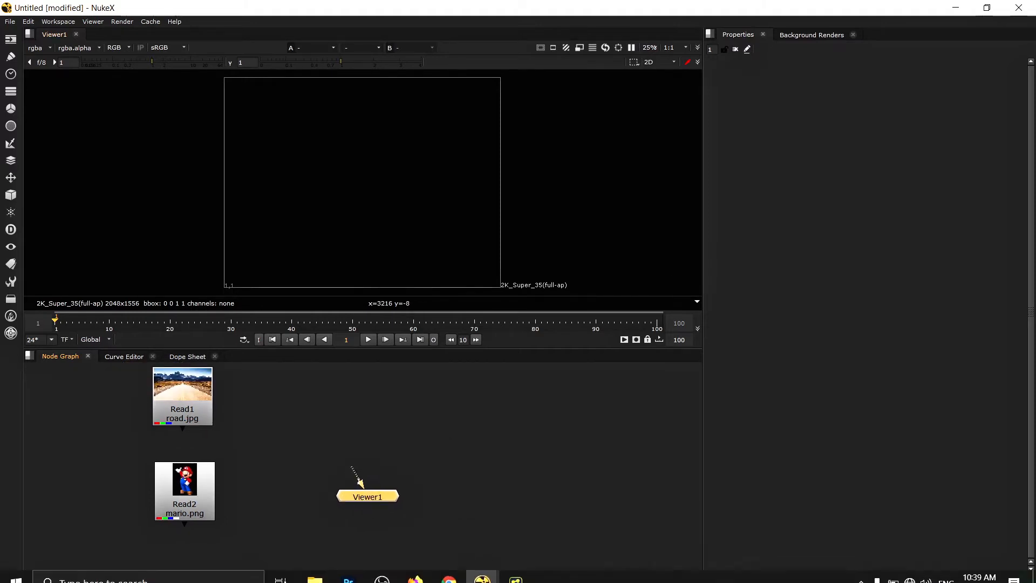
Step: Switch to Fusion Studio to compare its viewers and node area, and return to the NukeX script
left_click(524, 576)
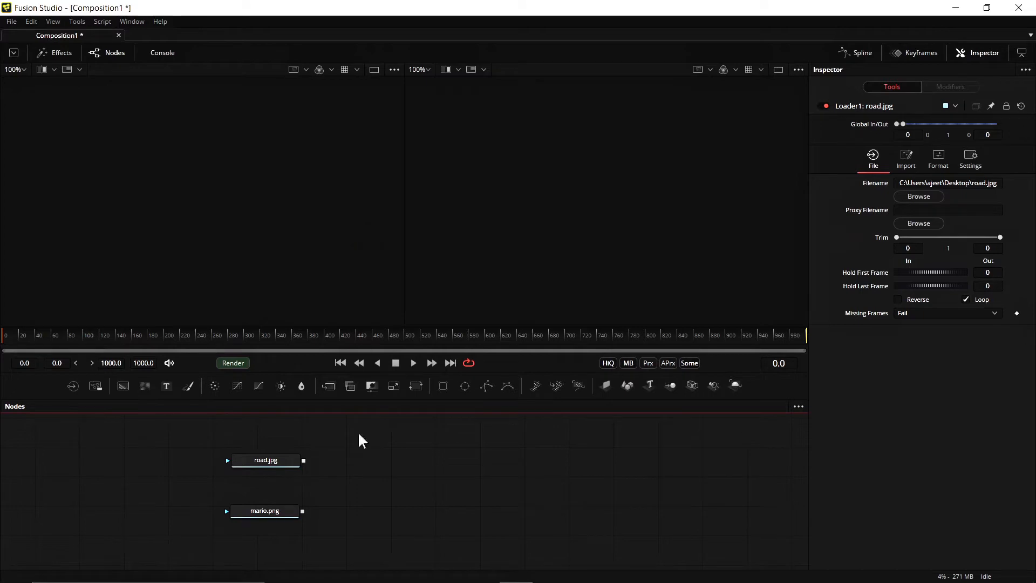
mouse_move(482, 571)
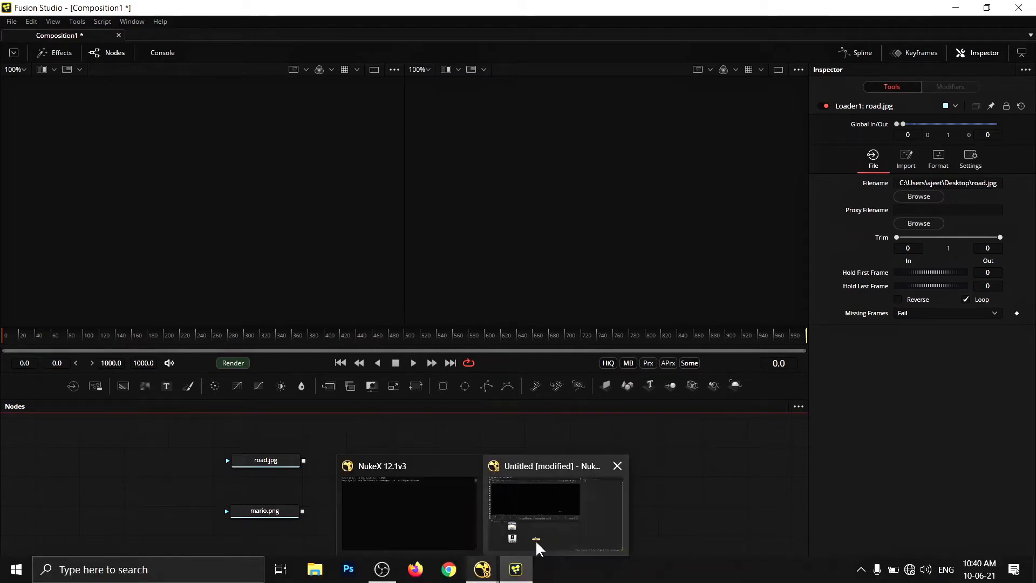
left_click(538, 533)
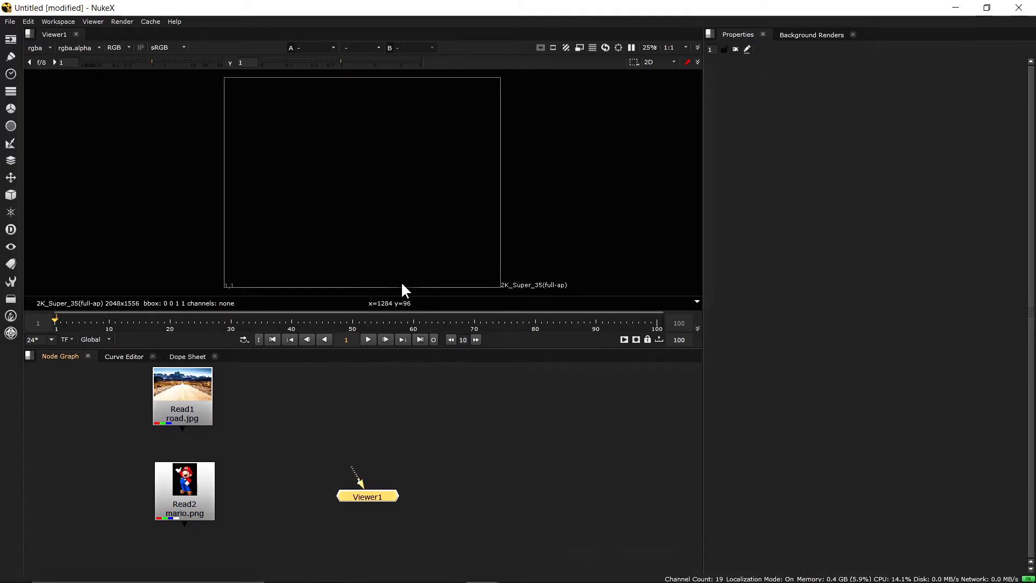
middle_click_drag(389, 429, 414, 454)
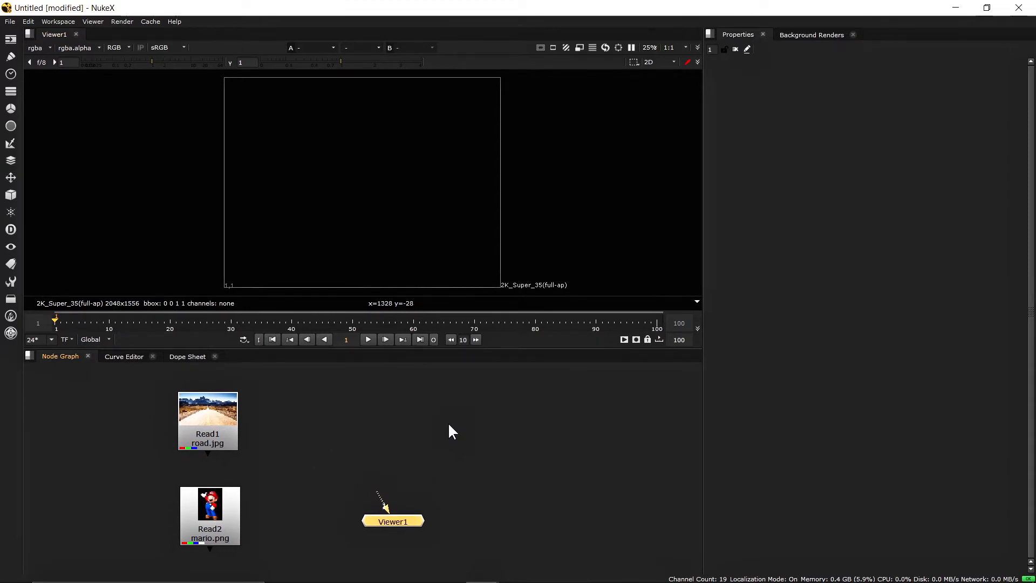
Step: Open the project settings and set the full size format to HD_1080 1920x1080
key("s")
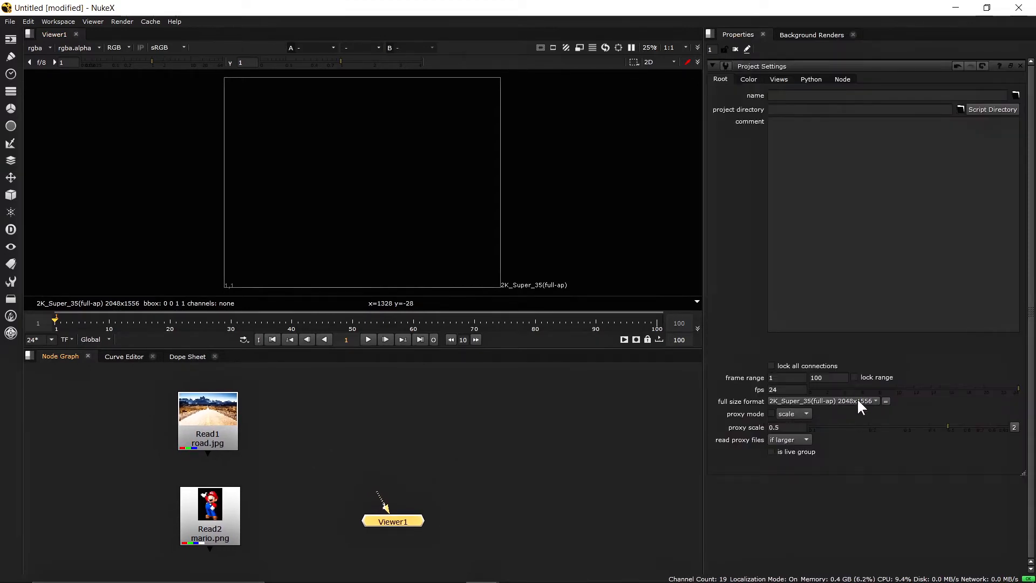
left_click(798, 389)
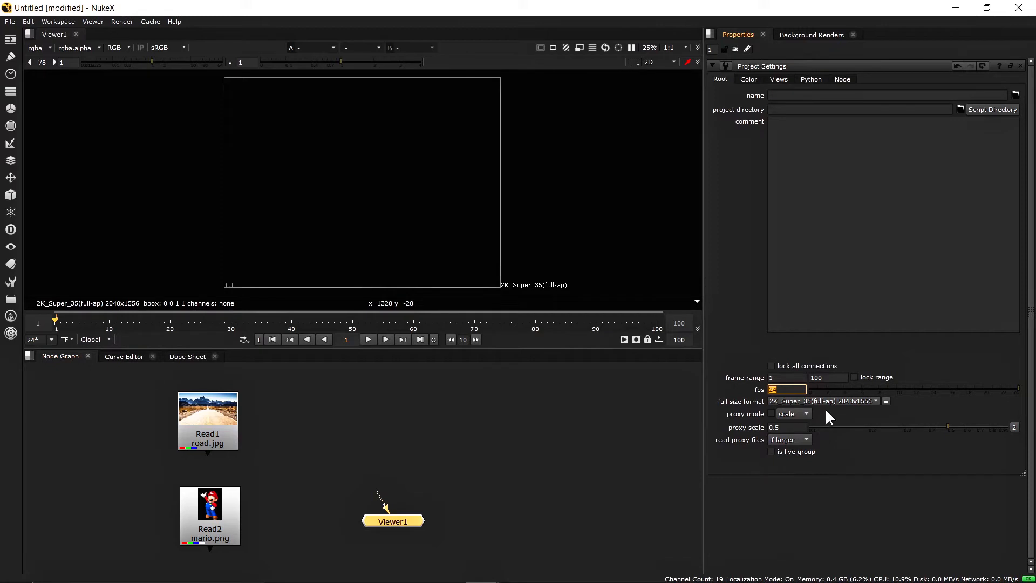
left_click(843, 399)
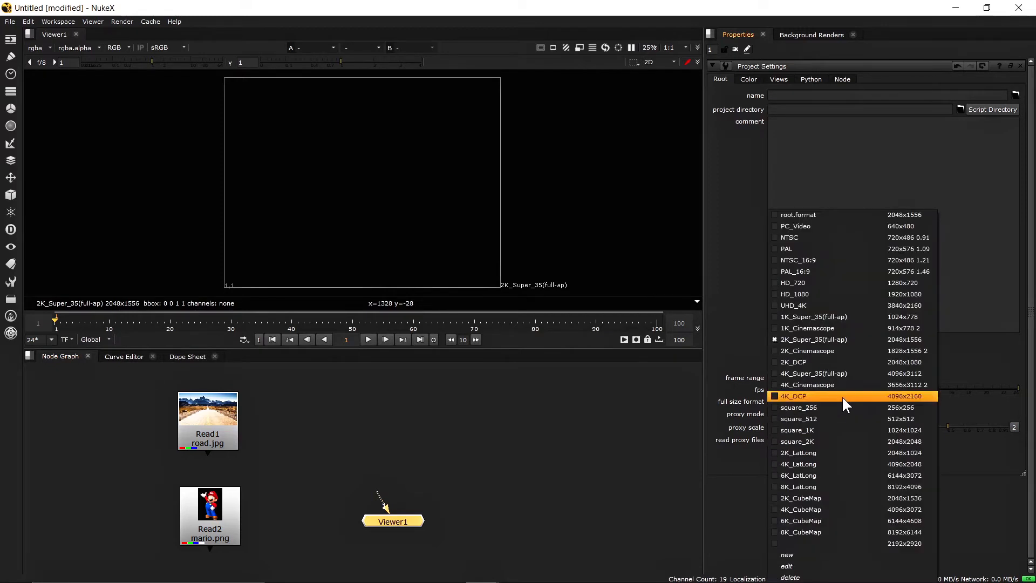
left_click(851, 294)
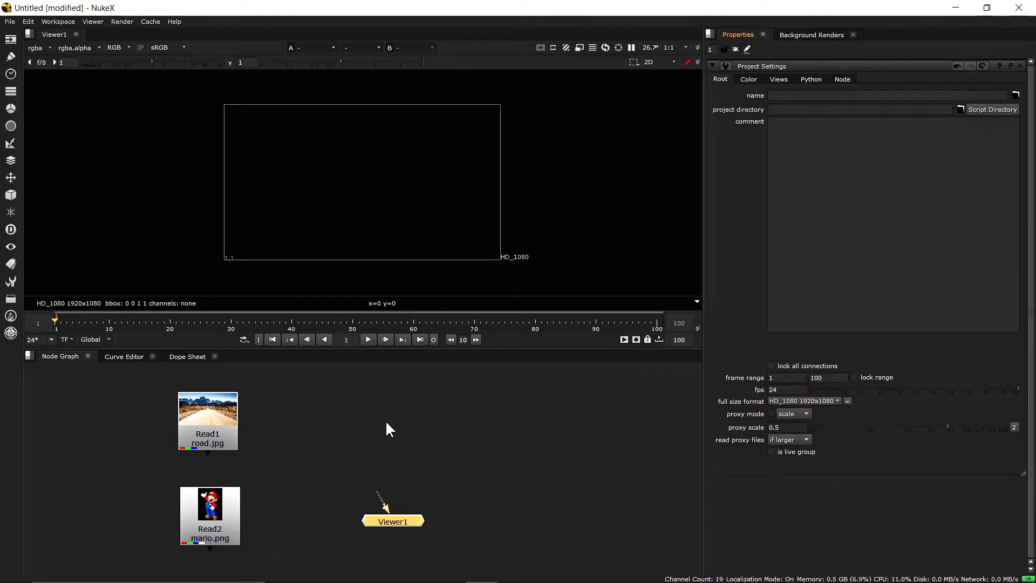
Step: Split the Viewer1 pane horizontally to create an empty pane beside it
middle_click_drag(385, 419, 414, 424)
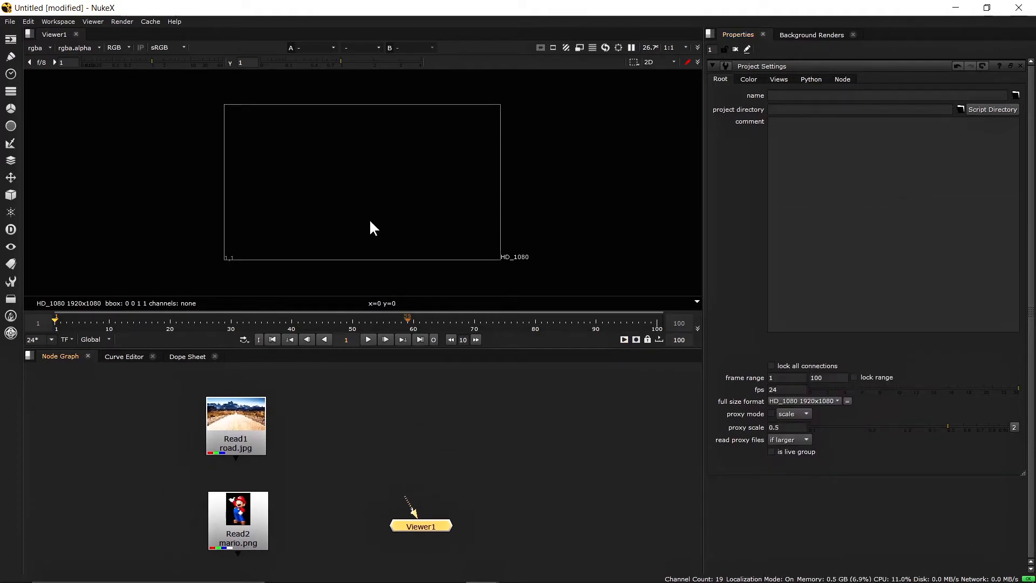
left_click(29, 34)
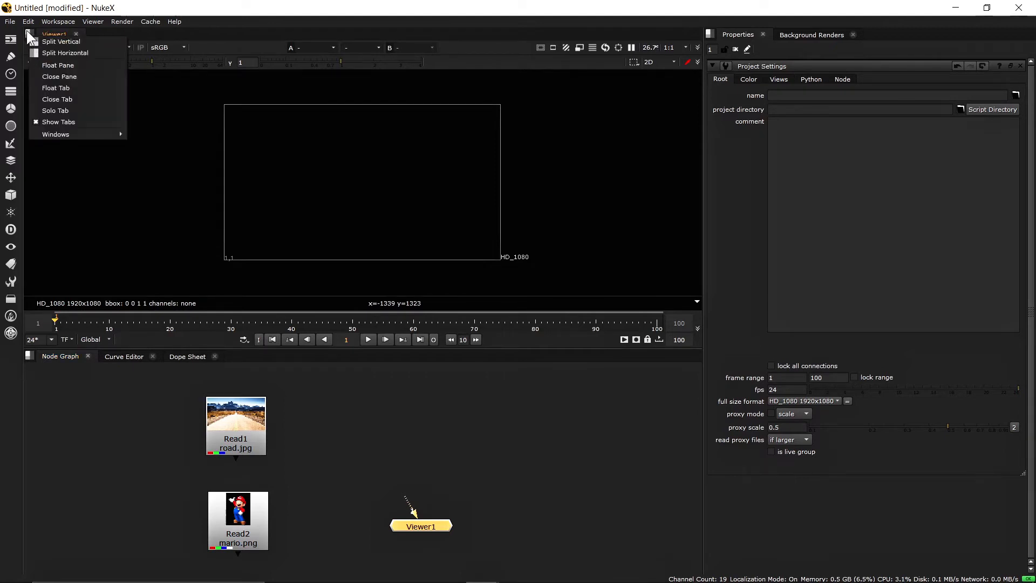
left_click(66, 56)
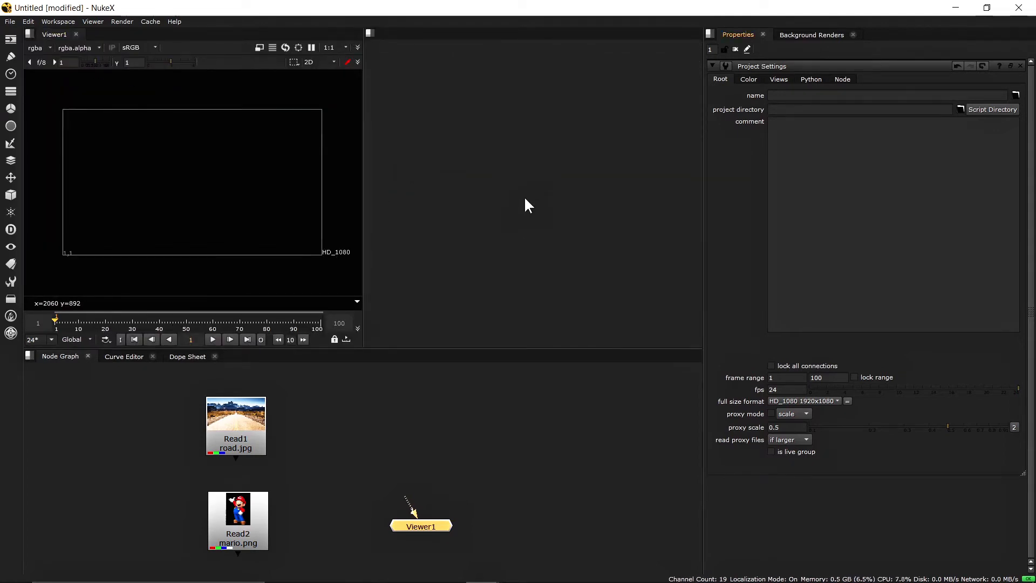
Step: Move the Viewer1 node closer to the mario.png Read node and deselect it
middle_click_drag(526, 523, 530, 495)
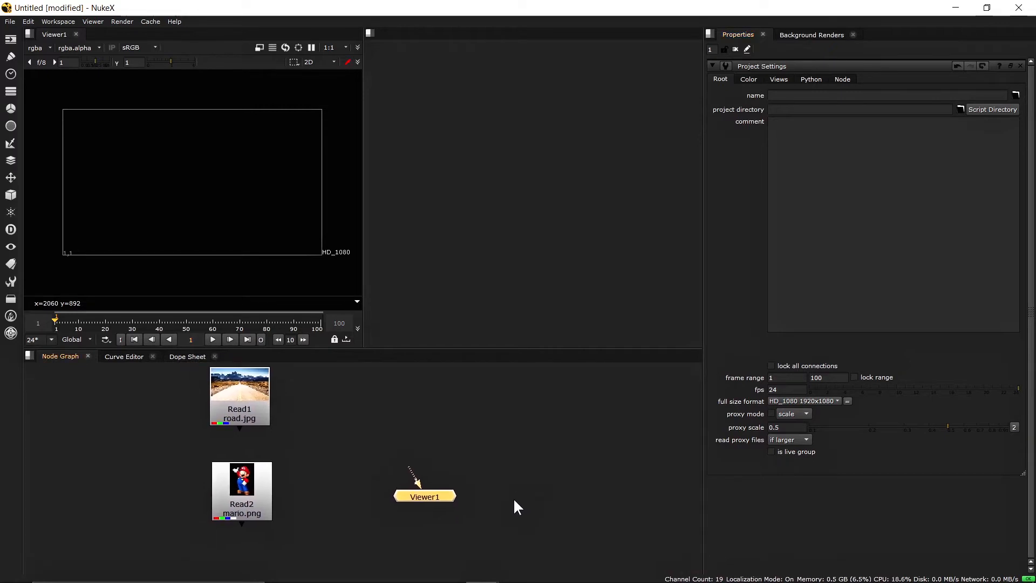
left_click_drag(433, 497, 378, 496)
left_click(483, 467)
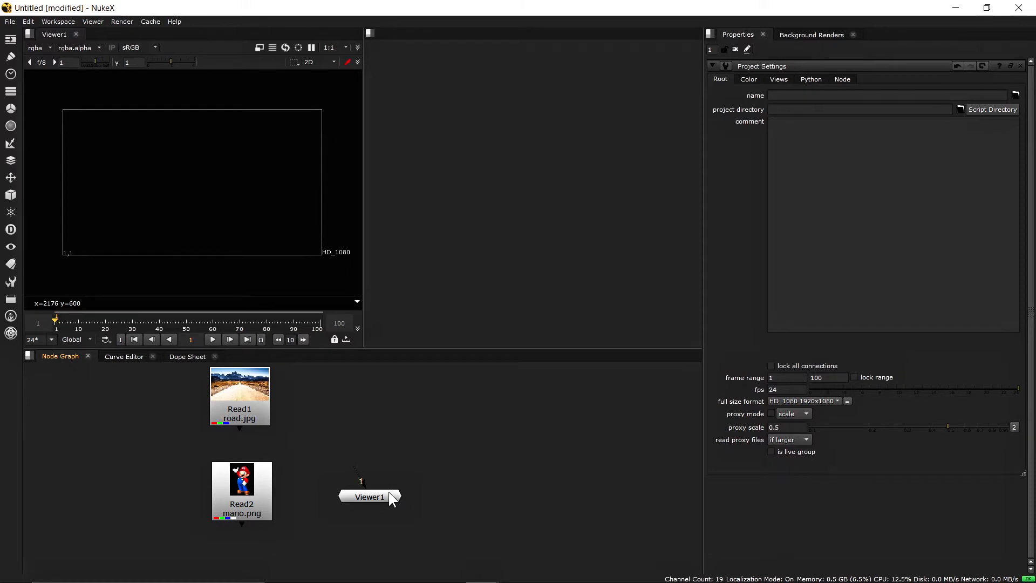
Step: Add a second Viewer node beside Viewer1 and display Viewer2 in the empty pane
left_click(11, 42)
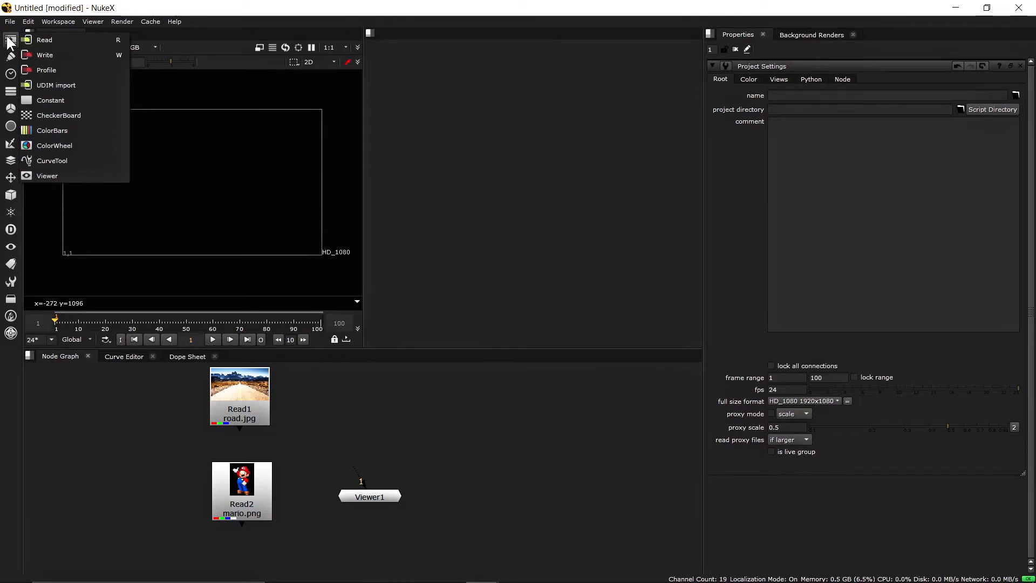
left_click(47, 174)
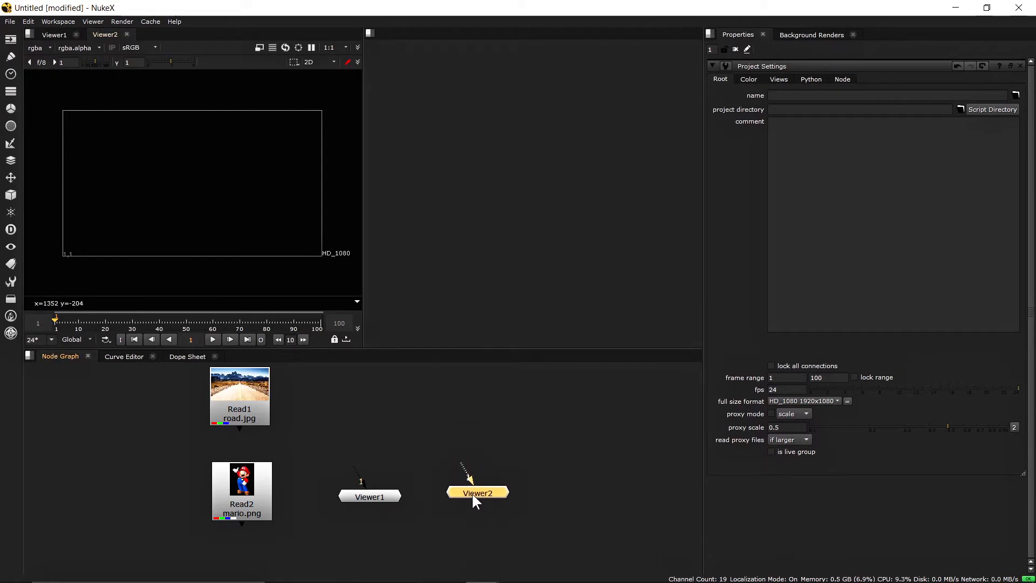
left_click_drag(473, 493, 471, 498)
right_click(484, 209)
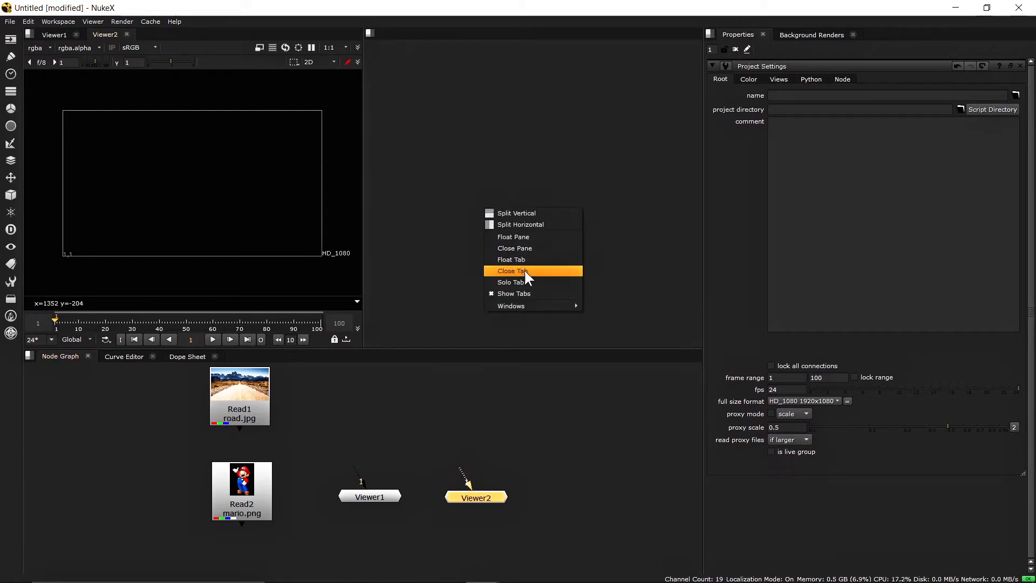
mouse_move(575, 306)
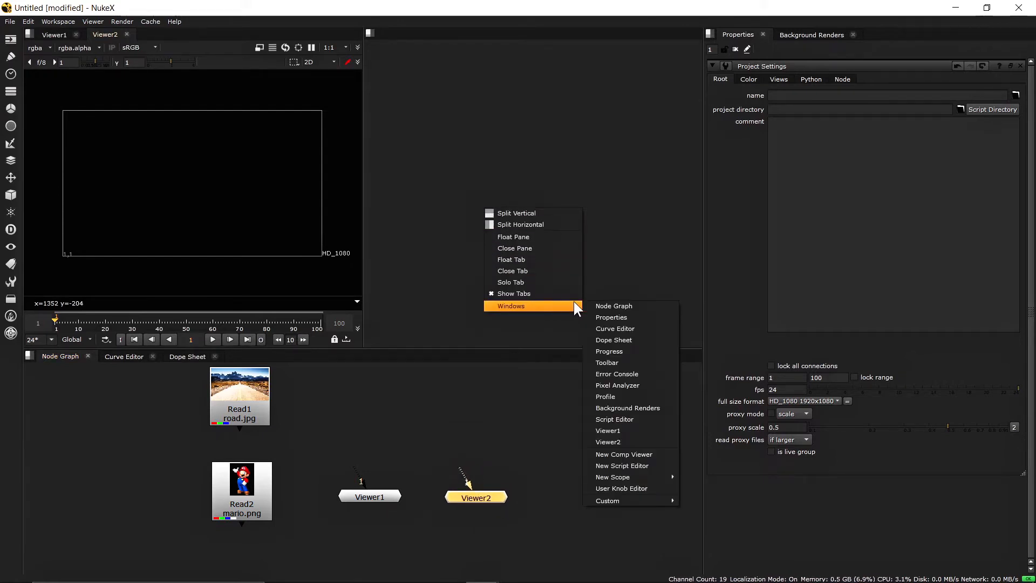
left_click(621, 442)
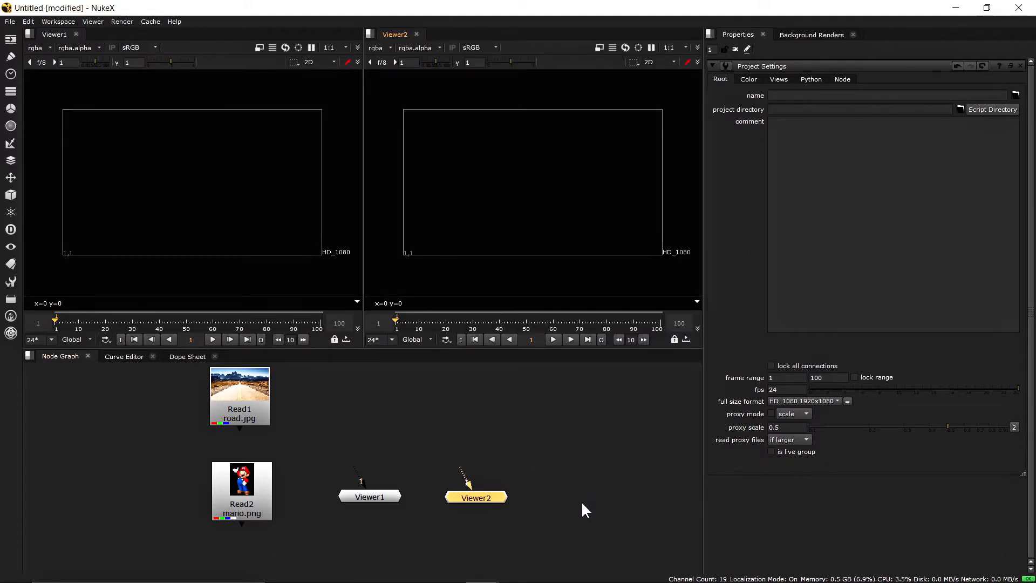
Step: Switch to Fusion Studio to compare its two viewers, and return to the NukeX script
left_click(513, 569)
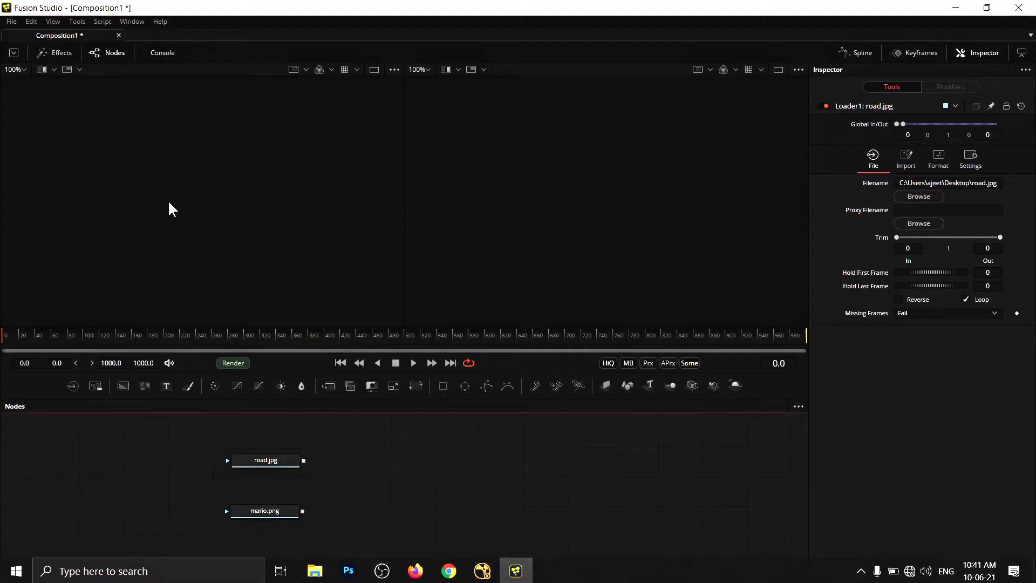
mouse_move(481, 568)
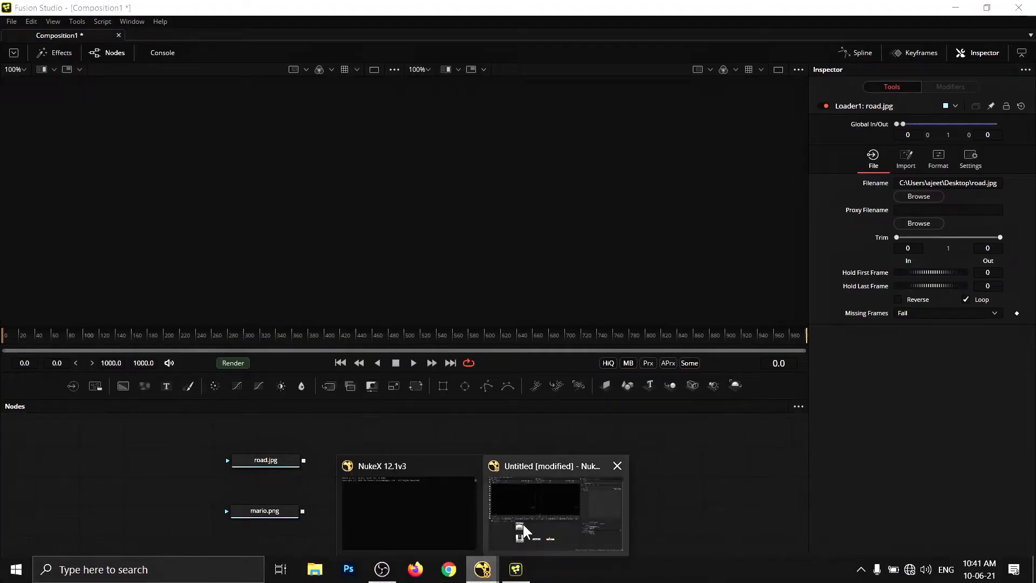
left_click(520, 531)
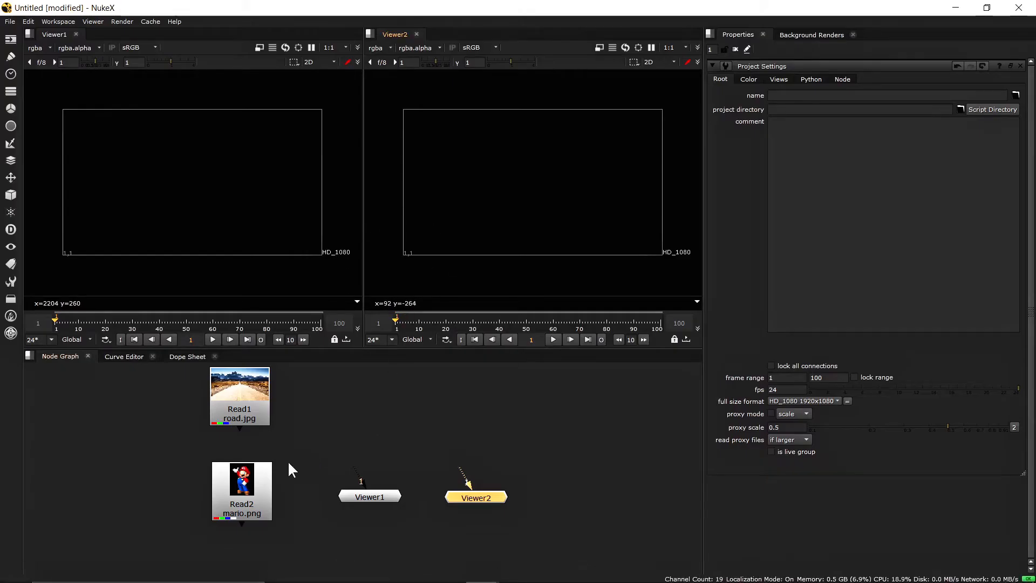
Step: Move the mario.png Read node aside and connect both Viewer1 and Viewer2 to the road.jpg Read node
left_click_drag(249, 488, 72, 514)
left_click_drag(341, 498, 234, 391)
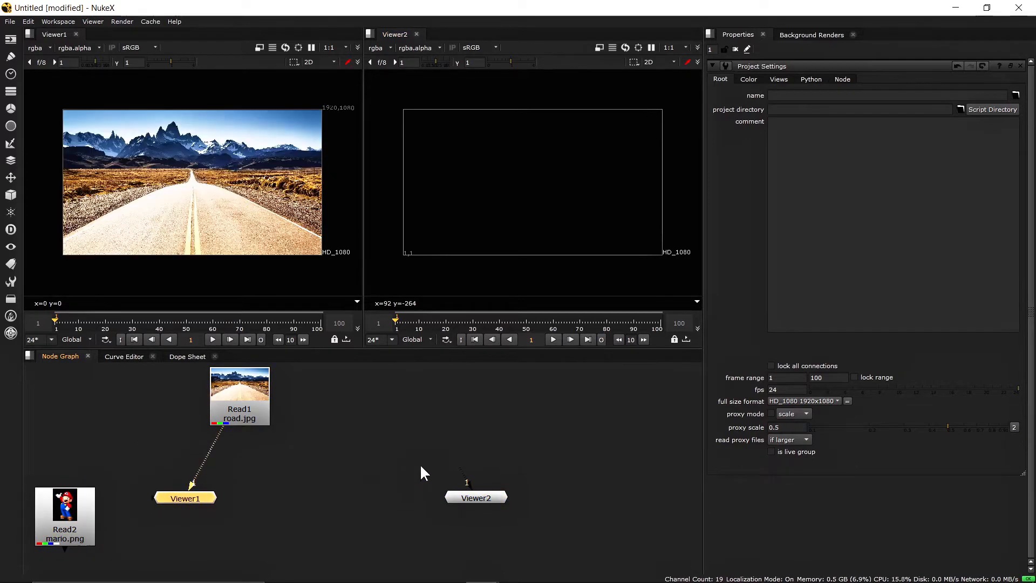
left_click_drag(465, 499, 235, 396)
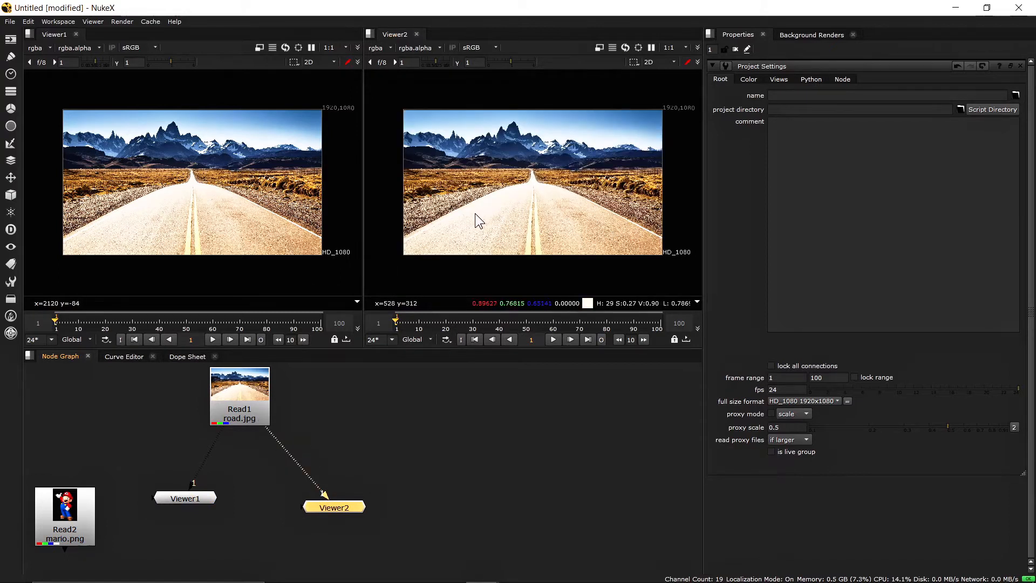
left_click_drag(334, 506, 284, 498)
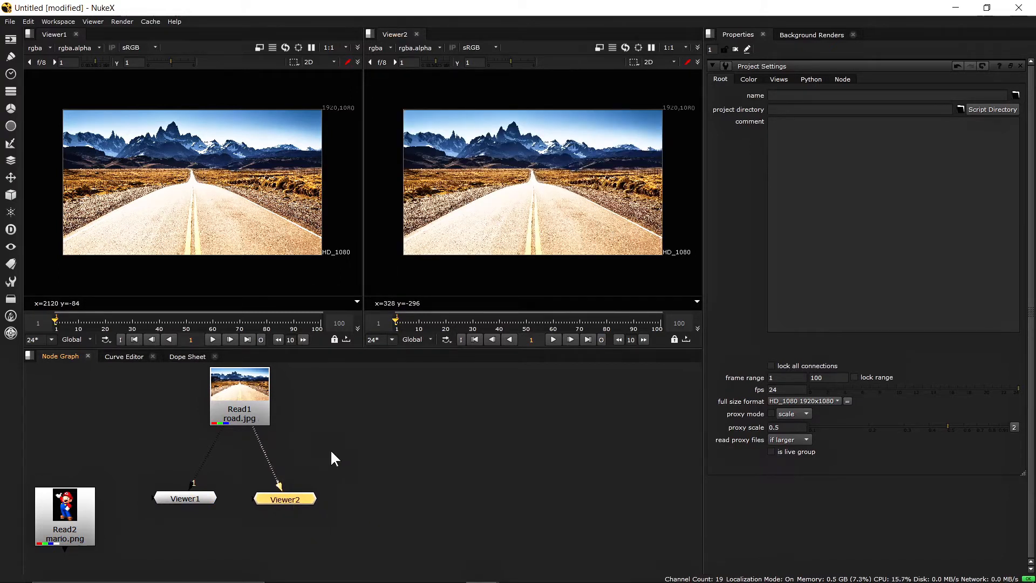
middle_click_drag(294, 457, 333, 445)
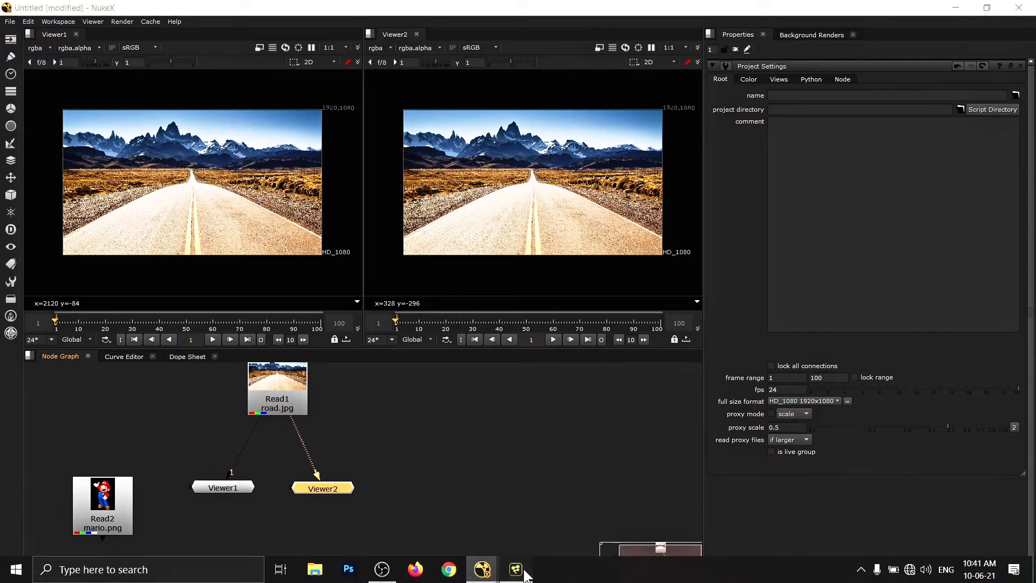
Step: Switch to Fusion Studio and shift the road.jpg and mario.png nodes sideways, with more vertical space between them
left_click(514, 569)
left_click_drag(266, 459, 337, 456)
left_click_drag(291, 513, 330, 525)
left_click_drag(327, 462, 291, 466)
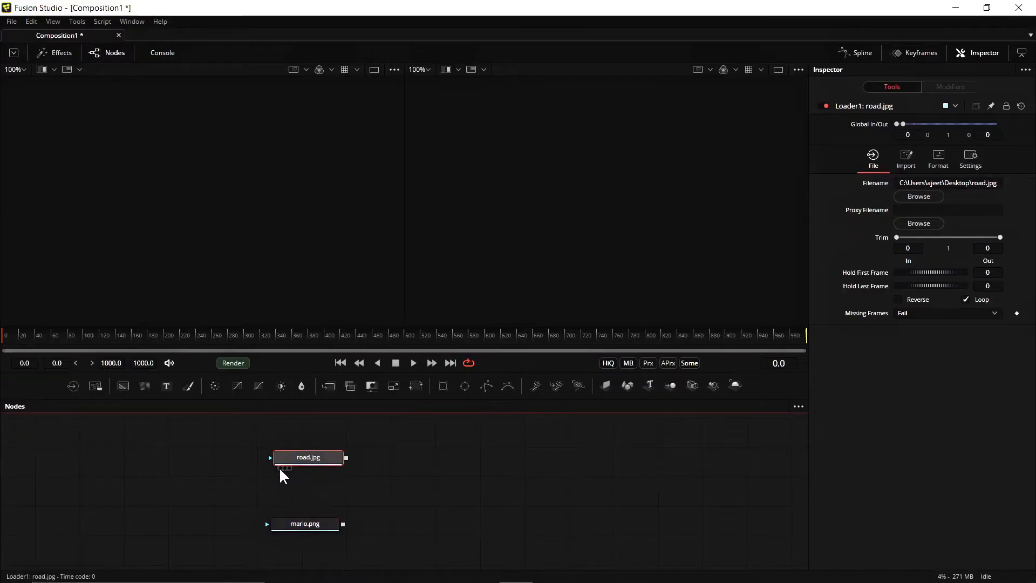
Step: Show the road.jpg loader in both viewers and set each viewer's zoom to Fit
left_click(280, 468)
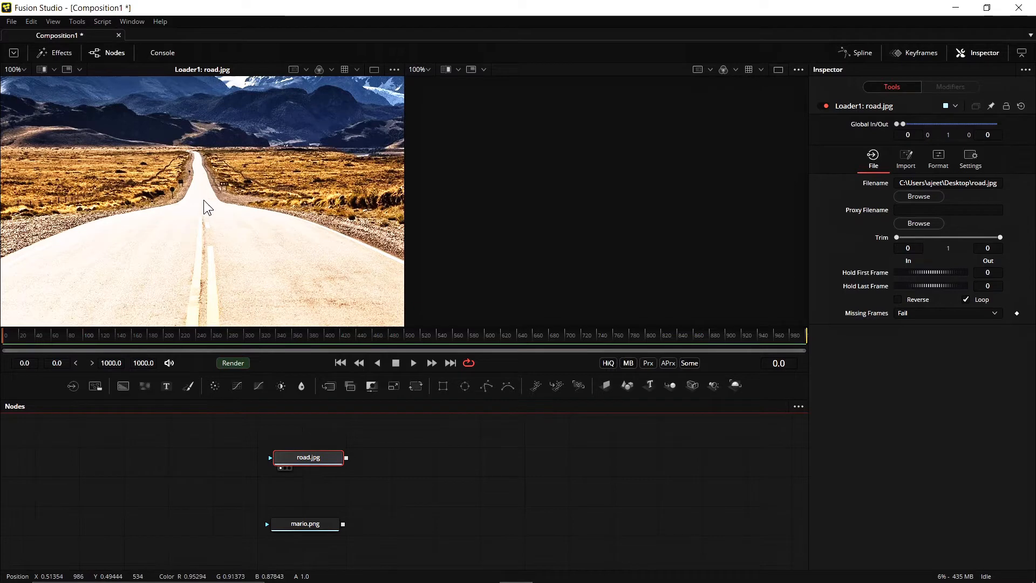
left_click(23, 71)
left_click(23, 84)
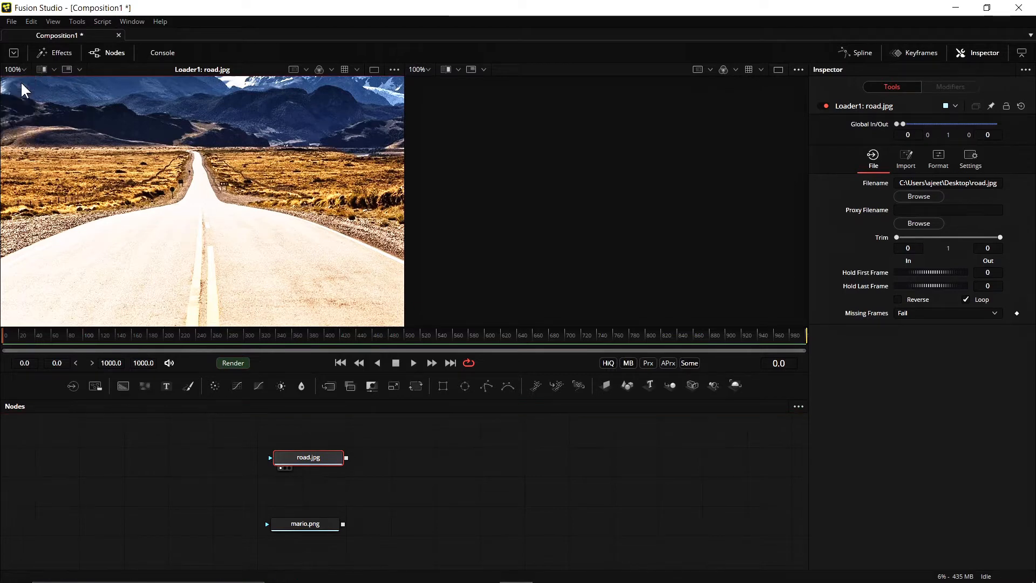
left_click(285, 468)
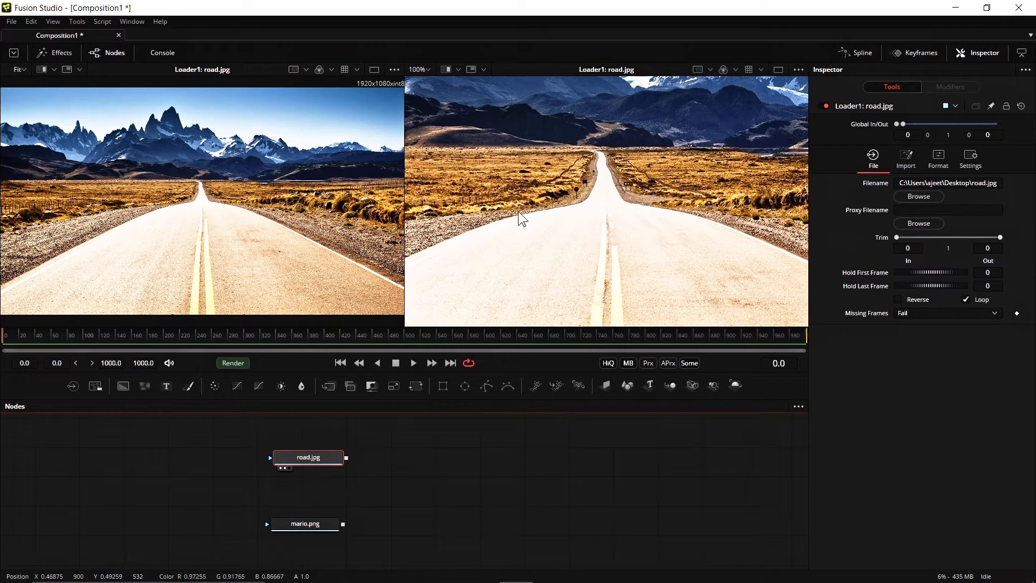
left_click(420, 70)
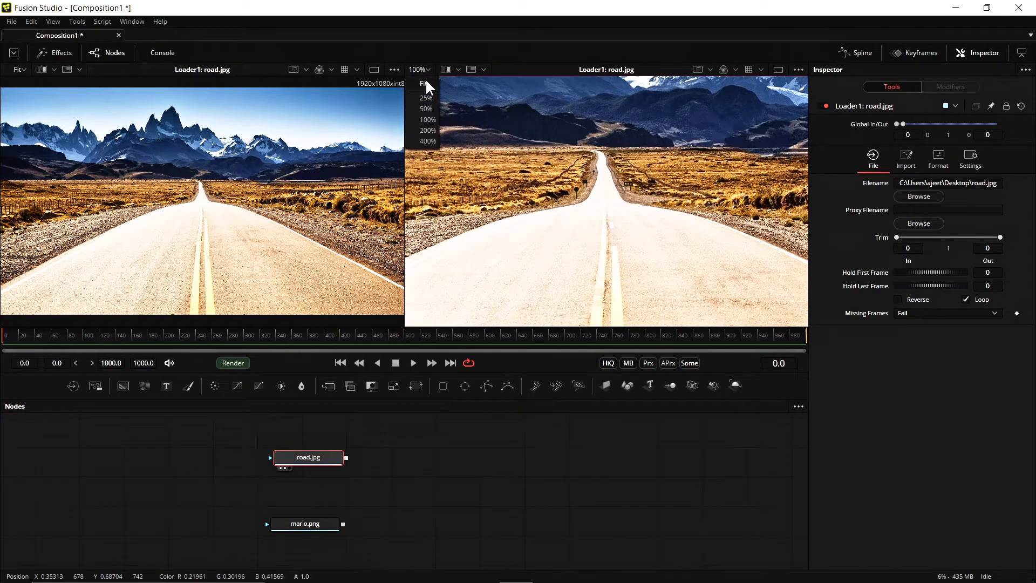
left_click(426, 106)
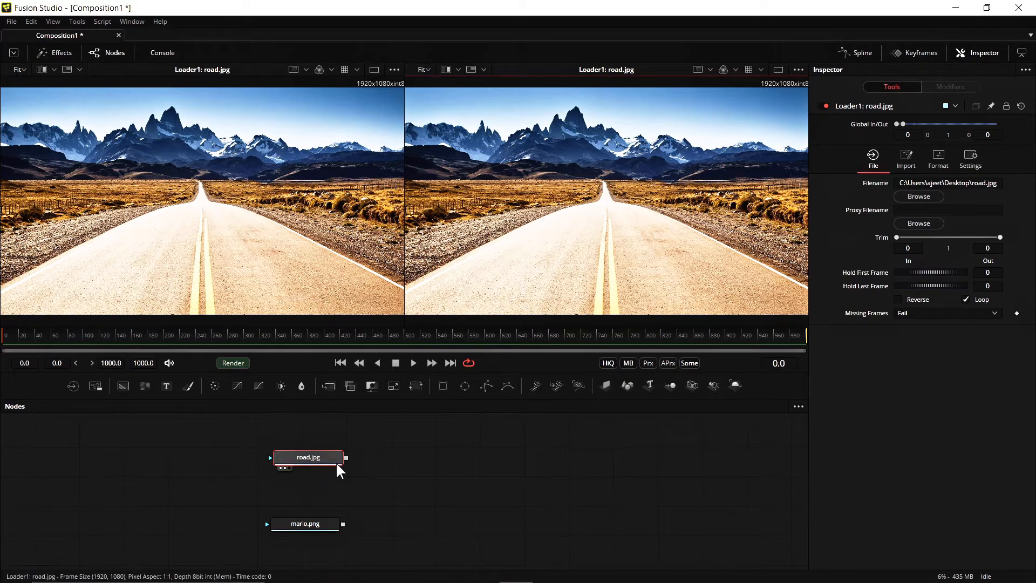
Step: Nudge the road.jpg node slightly upward and switch back to the NukeX script
mouse_move(324, 462)
left_mouse_down()
mouse_move(241, 449)
mouse_move(320, 454)
left_mouse_up()
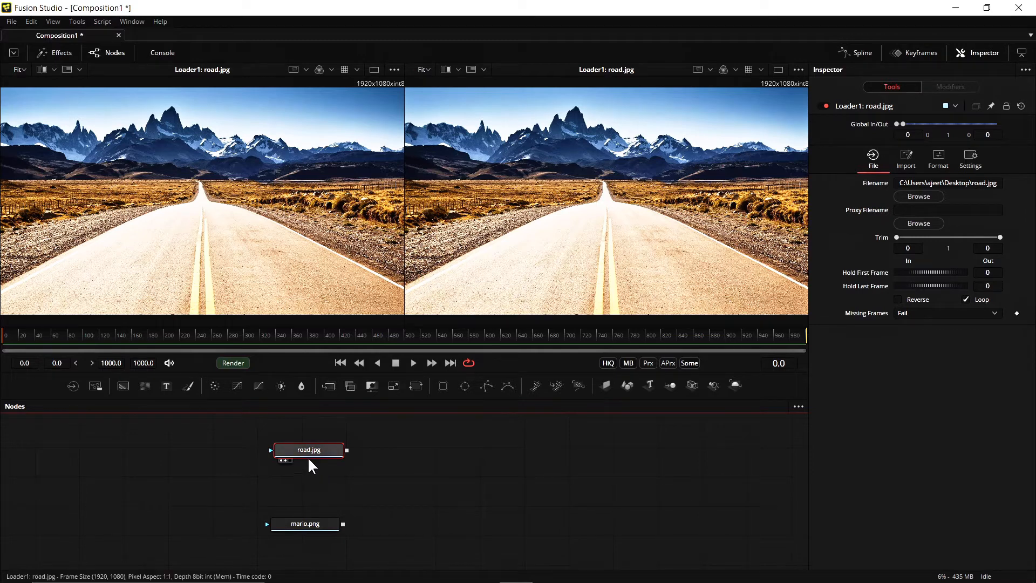
mouse_move(316, 457)
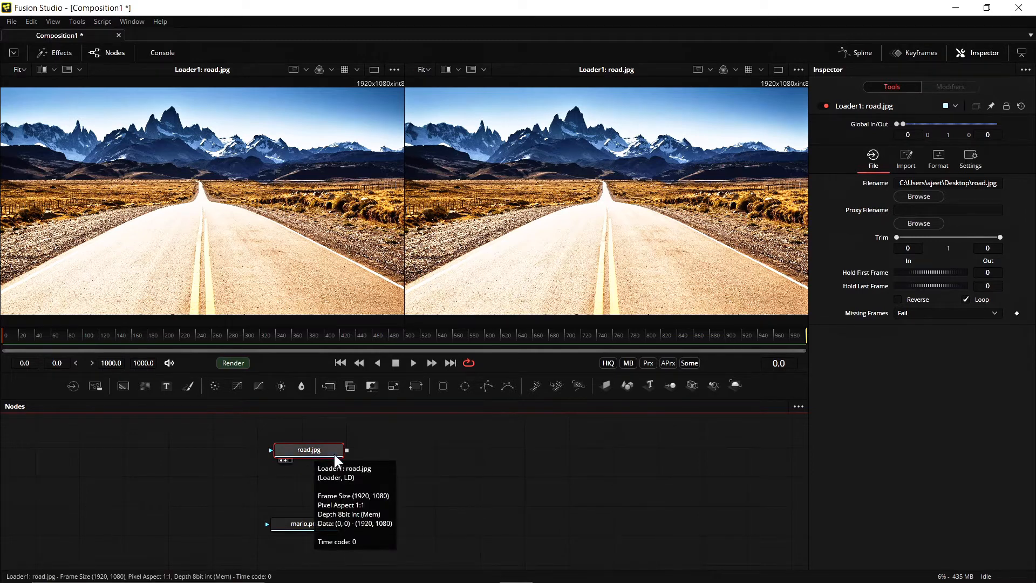
mouse_move(504, 581)
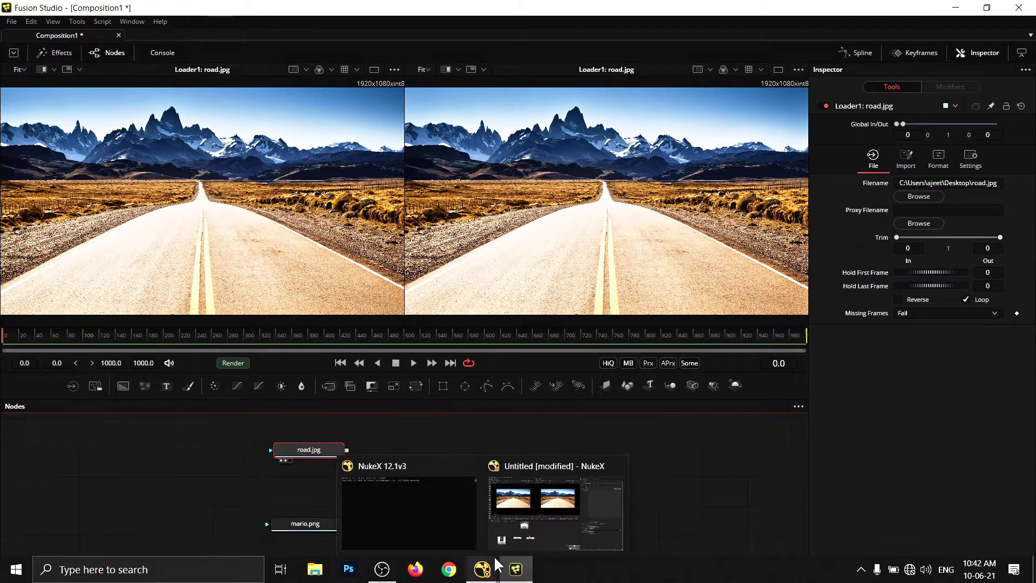
left_click(542, 517)
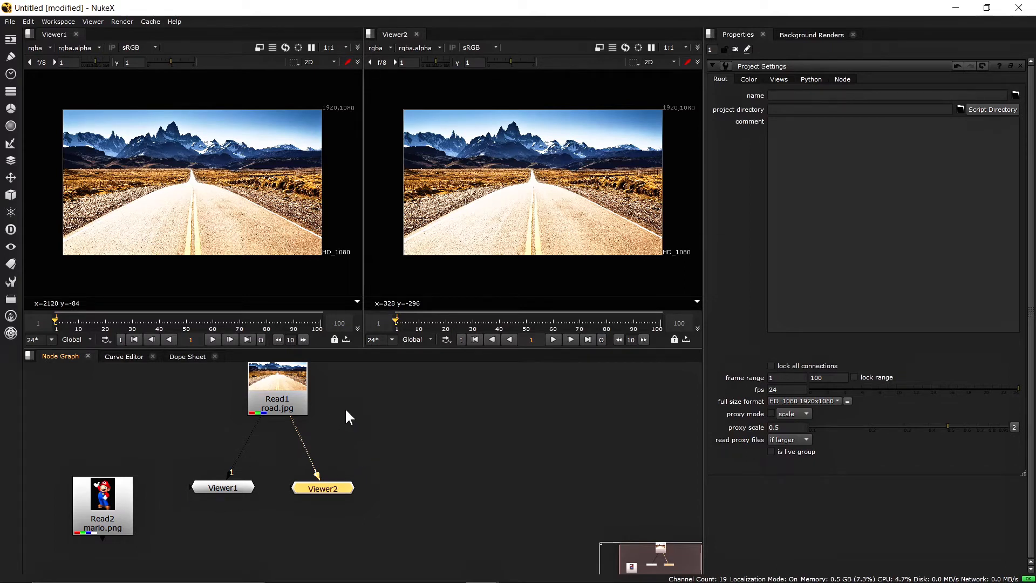
Step: Rearrange the Read nodes so that mario.png sits beside road.jpg, above the two Viewer nodes
middle_click_drag(367, 424, 401, 475)
left_click_drag(322, 443, 293, 421)
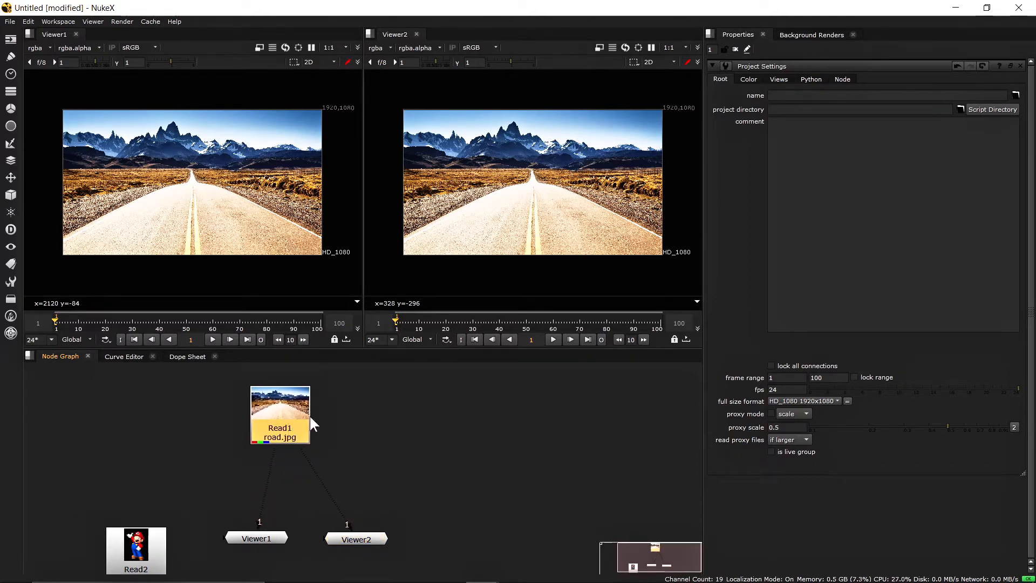
left_click_drag(130, 557, 165, 436)
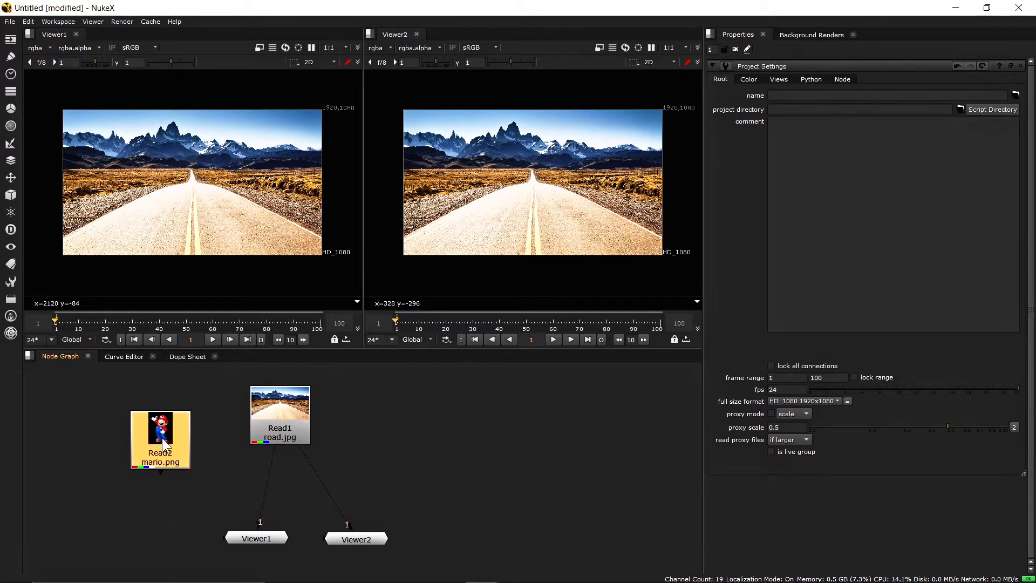
left_click_drag(274, 414, 296, 409)
left_click_drag(167, 437, 193, 434)
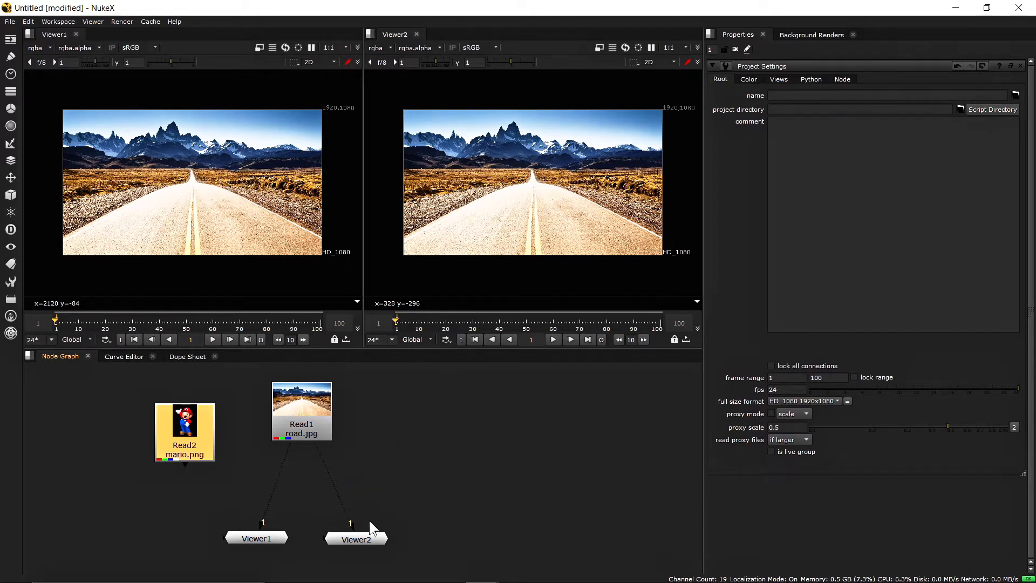
Step: Disconnect Viewer2 from the road.jpg Read node and move the Viewer2 node farther from Viewer1
left_click_drag(322, 462, 378, 457)
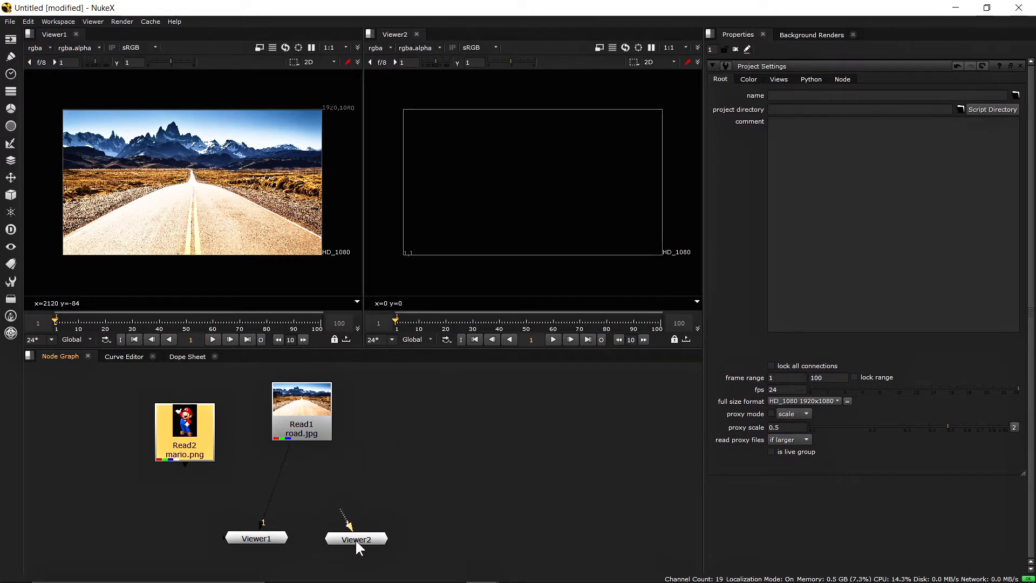
left_click_drag(356, 539, 415, 505)
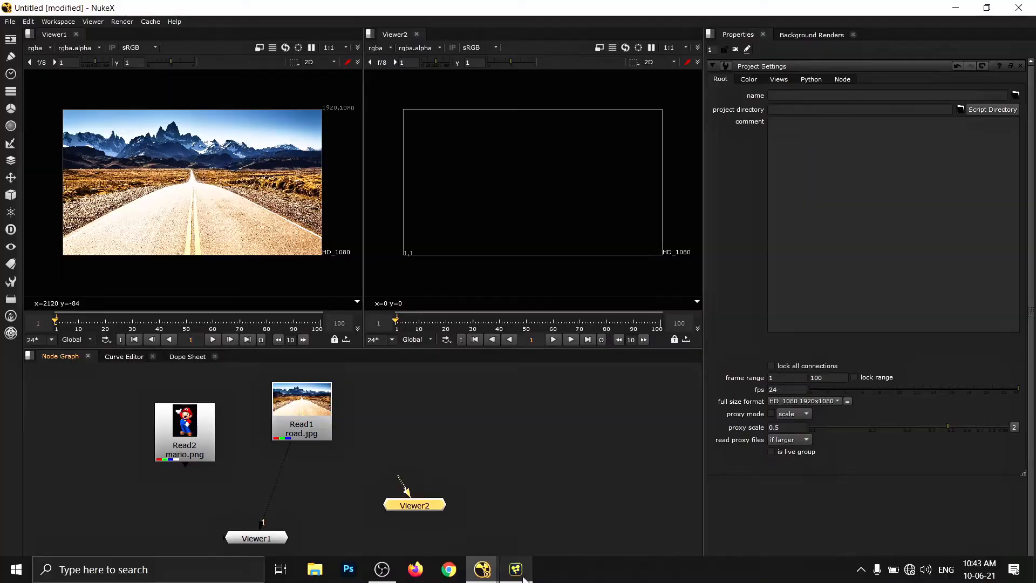
Step: Switch to Fusion Studio, add an Image Plane 3D node after road.jpg, and show it in the second viewer
left_click(515, 568)
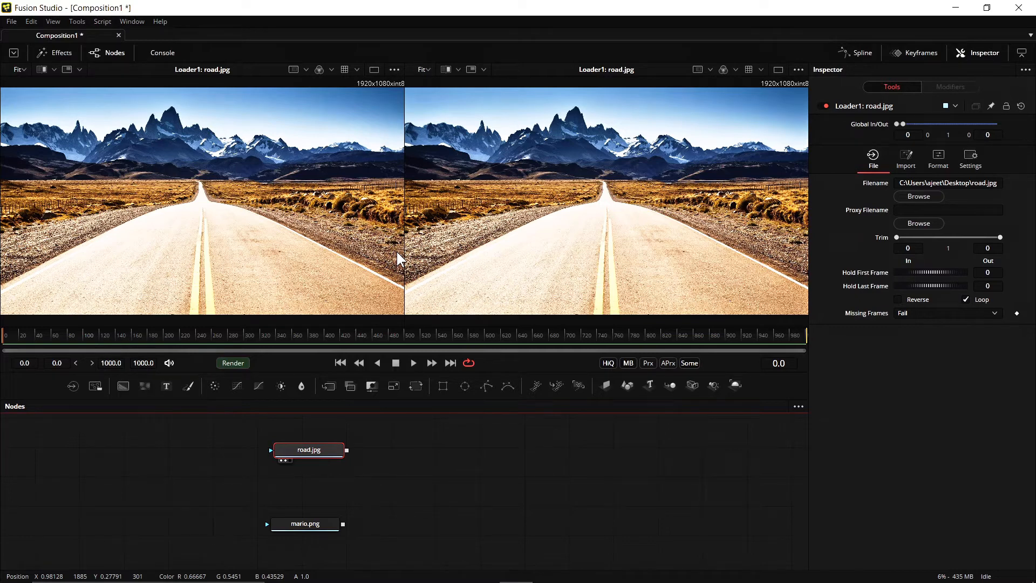
left_click_drag(326, 455, 294, 461)
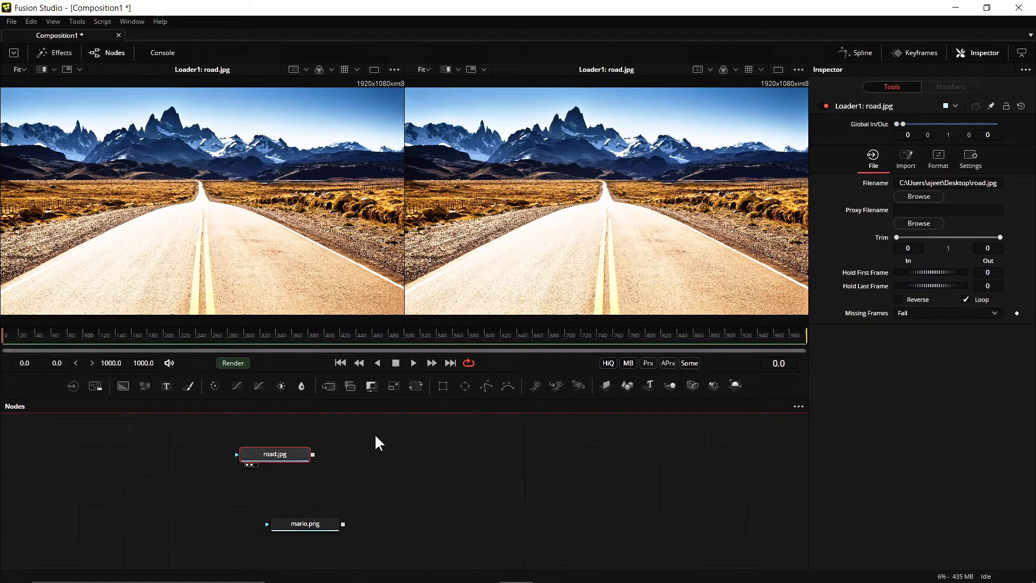
key("shift+space")
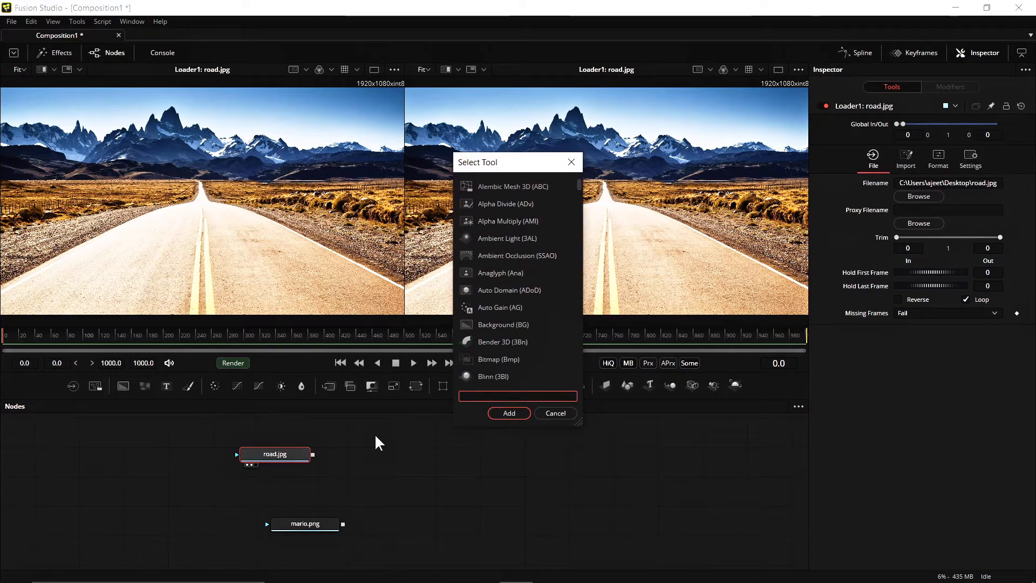
type("im")
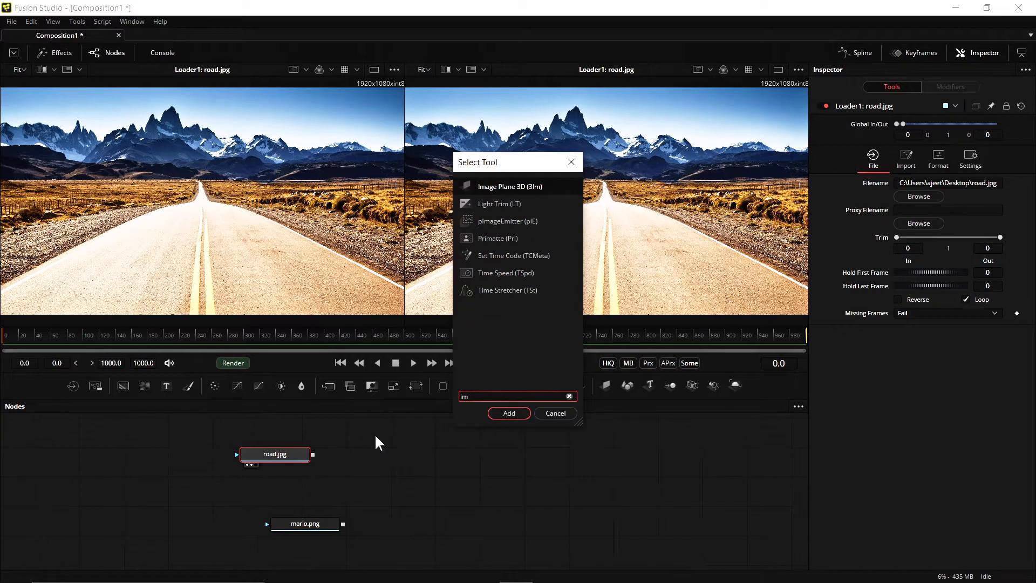
left_click(497, 189)
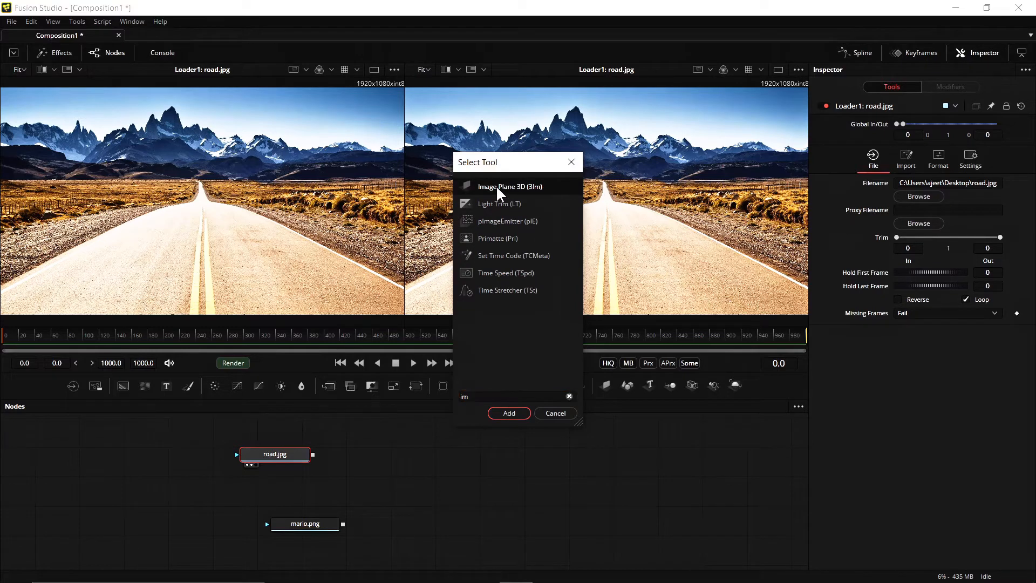
left_click(508, 414)
left_click_drag(378, 457, 411, 458)
key("2")
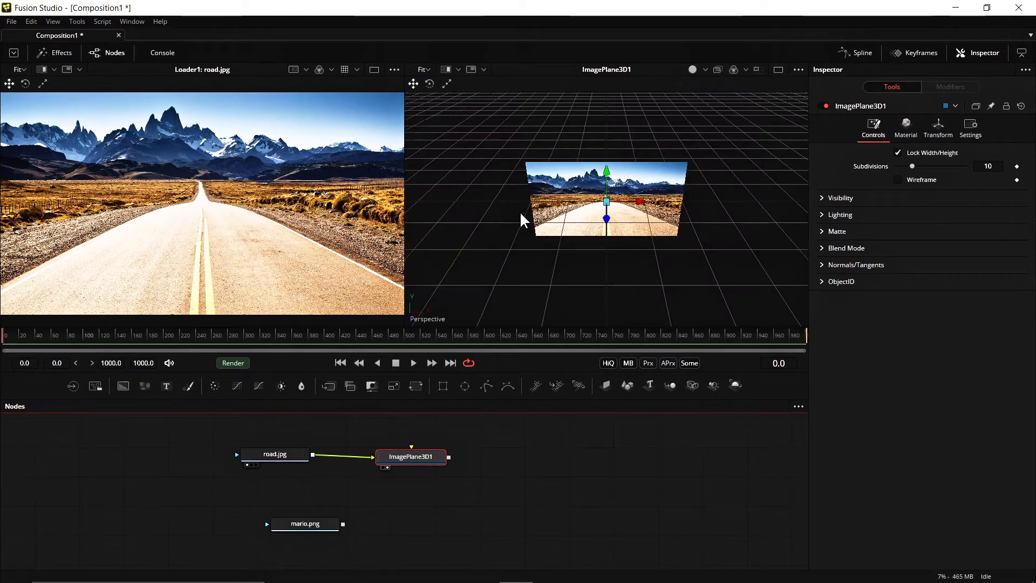
Step: Select the image plane, examine it from an angled perspective, and switch back to the NukeX script
left_click(593, 229)
middle_click_drag(521, 281, 587, 261, "alt")
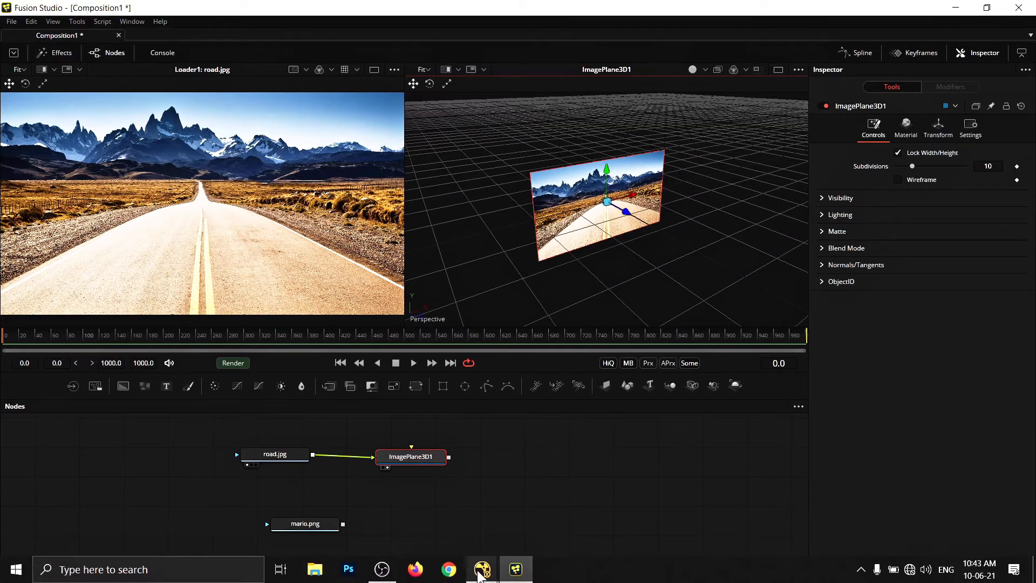
mouse_move(481, 568)
left_click(542, 513)
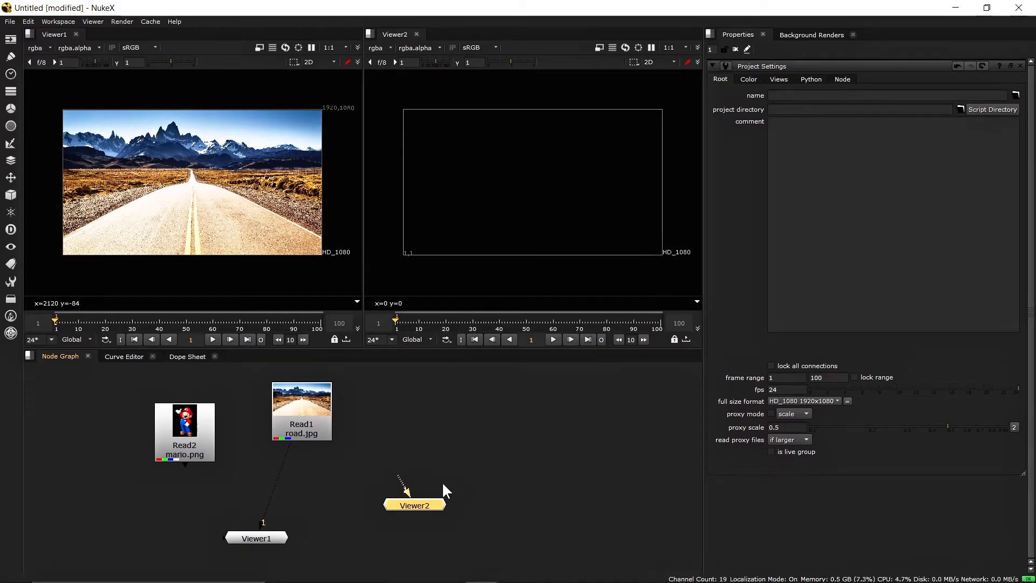
Step: Shift the road.jpg Read node slightly away from Viewer2 and switch Viewer2 from the 2D to the 3D view
left_click_drag(300, 419, 283, 413)
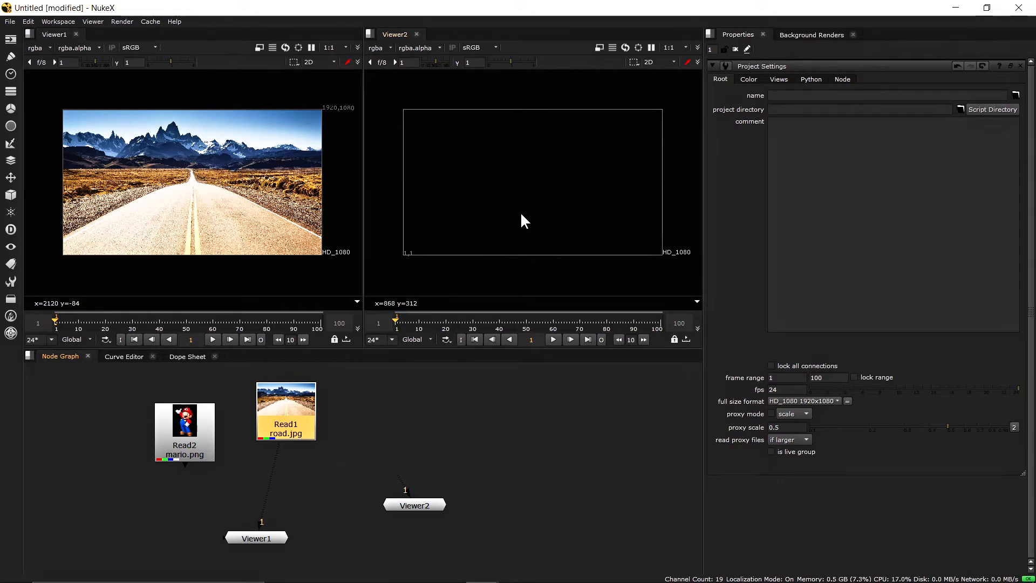
left_click(656, 61)
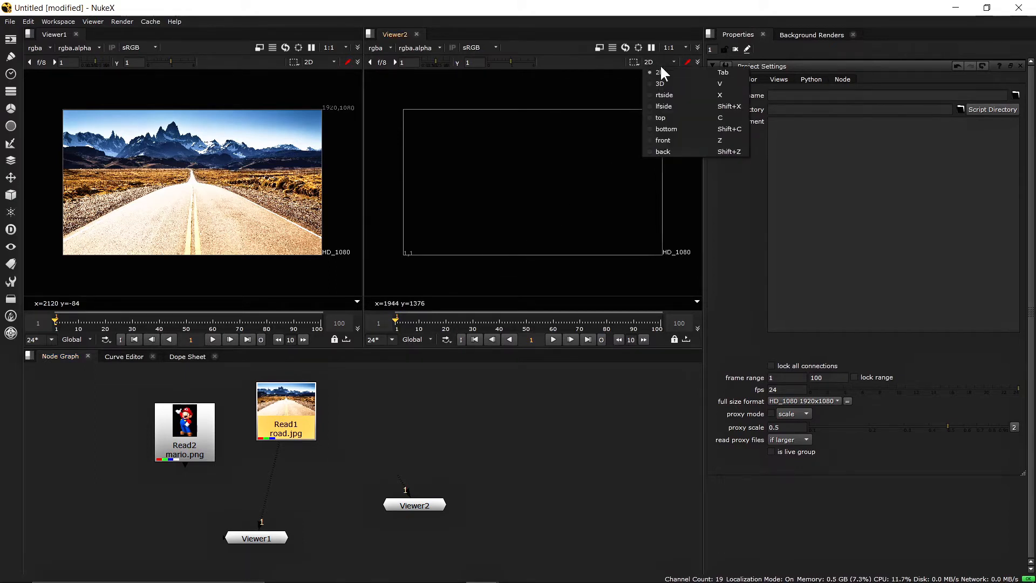
left_click(676, 86)
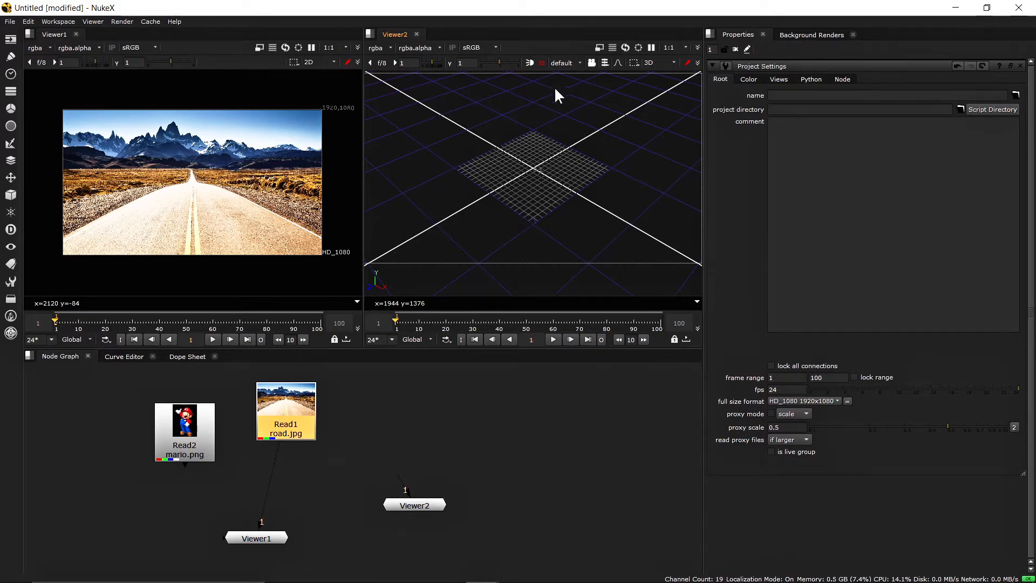
scroll(541, 190, "up", 5)
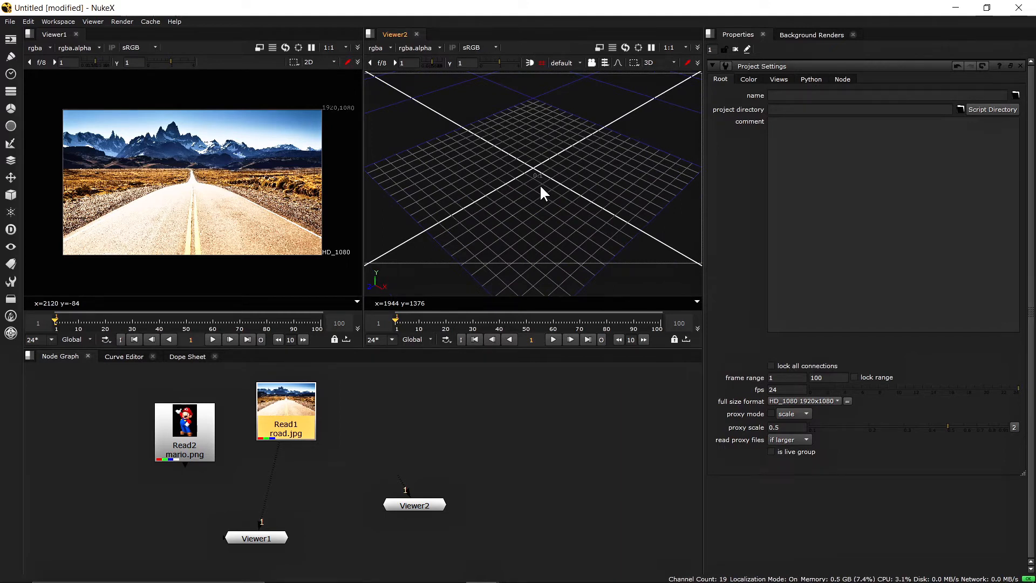
Step: Review the 3D control type choices in the Viewer Handles preferences and close the preferences without applying changes
left_click(28, 22)
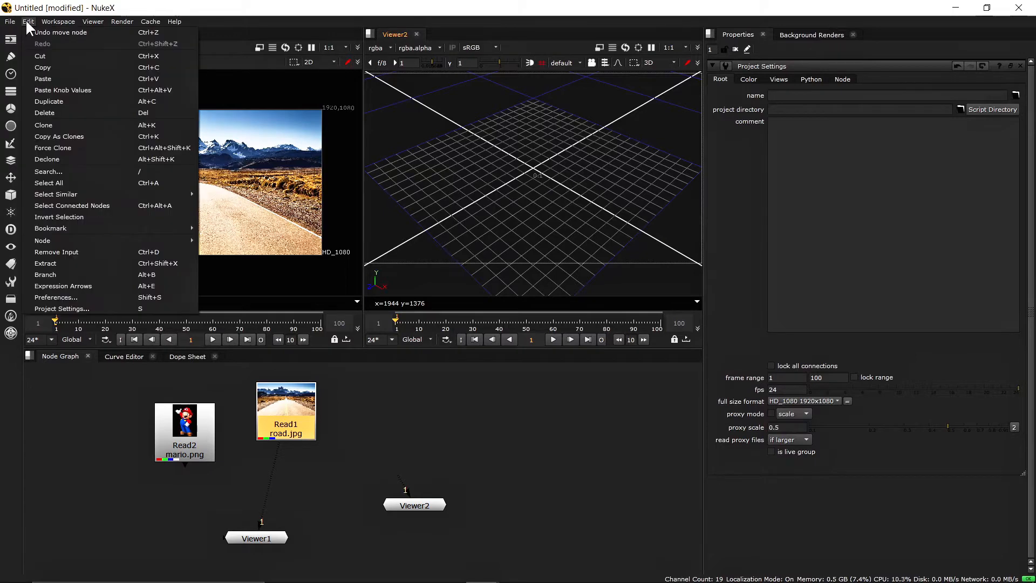
left_click(80, 298)
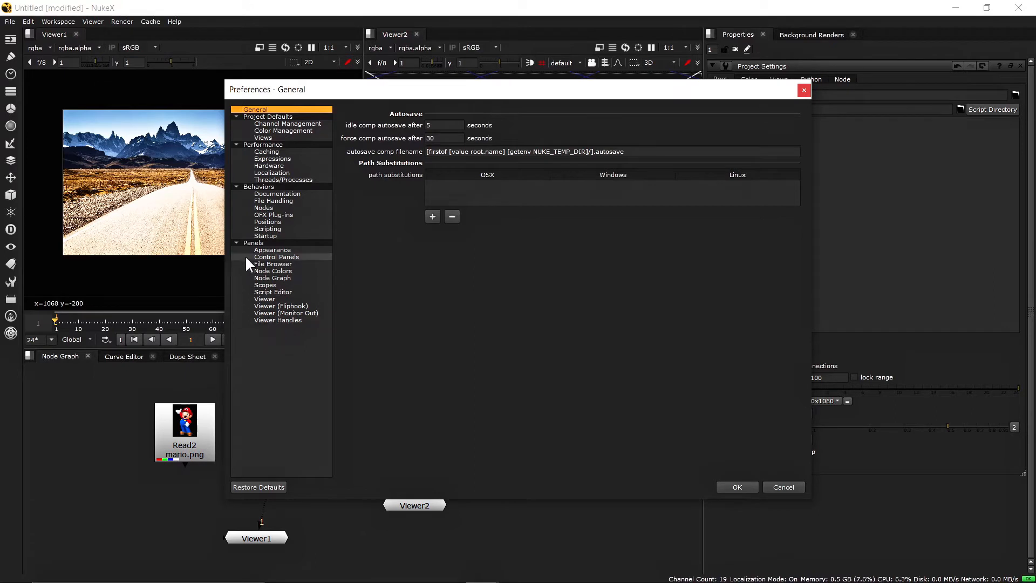
left_click(290, 320)
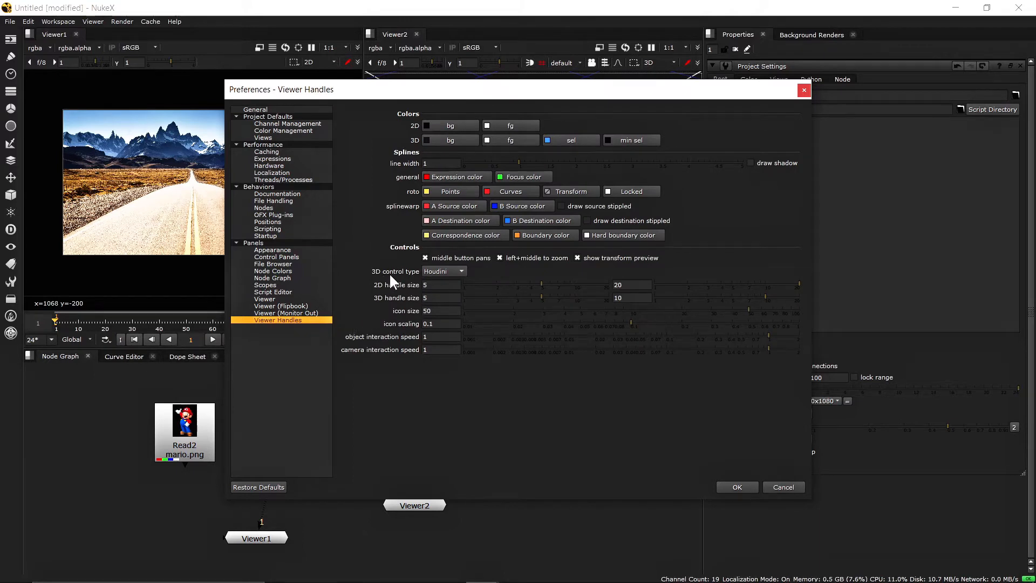
left_click(459, 273)
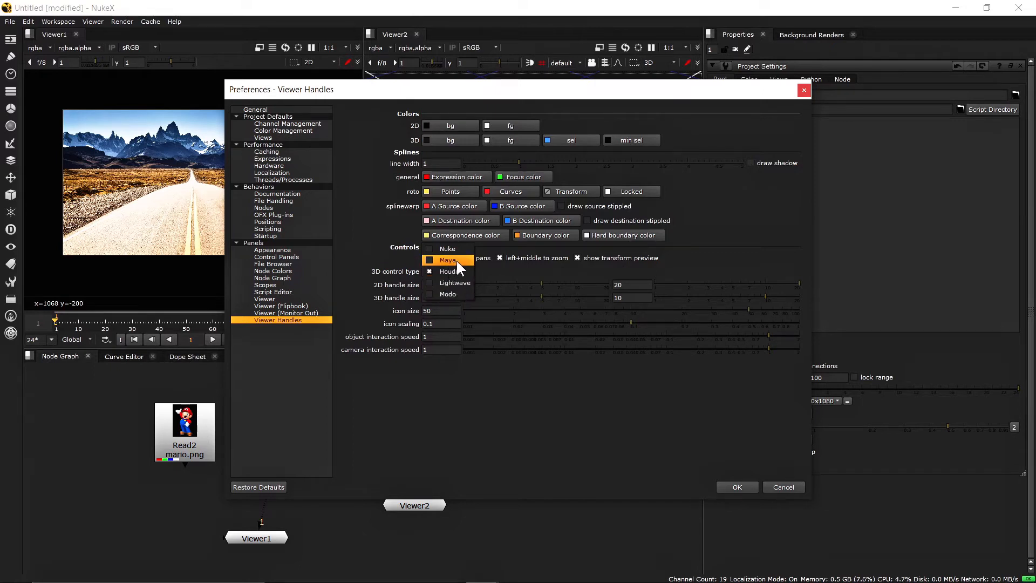
left_click(445, 87)
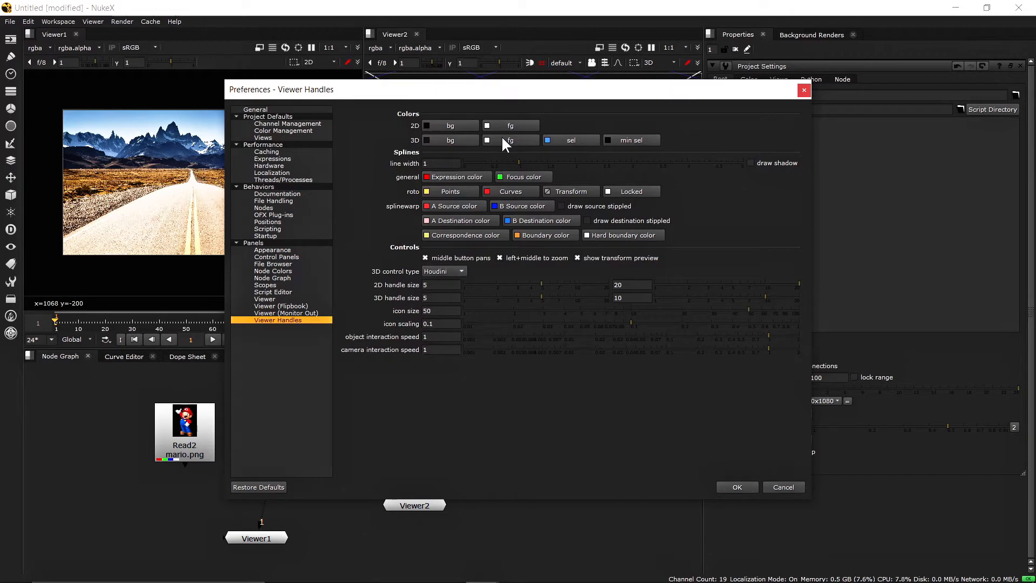
left_click_drag(475, 90, 506, 248)
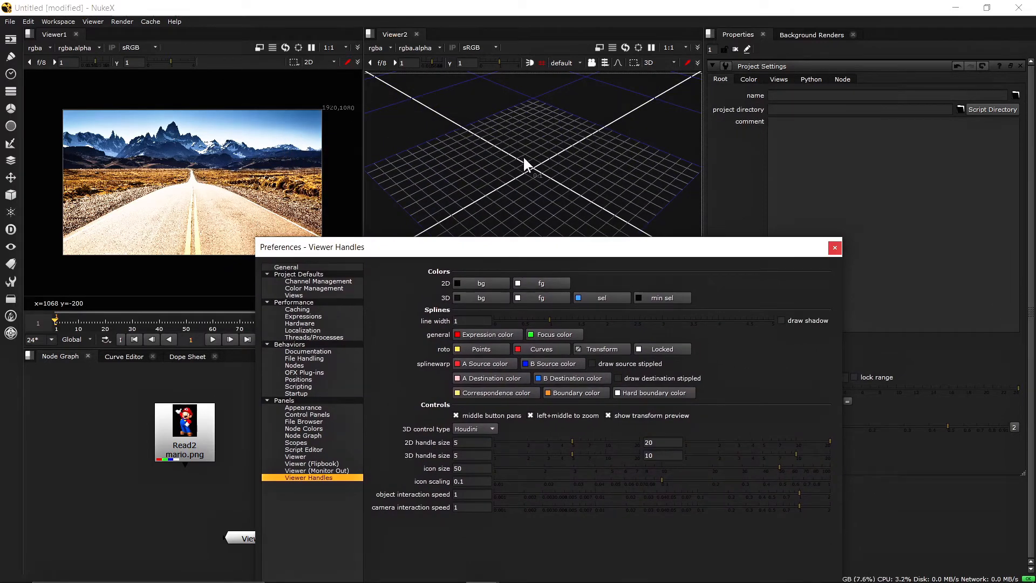
left_click_drag(555, 243, 424, 119)
left_click(681, 521)
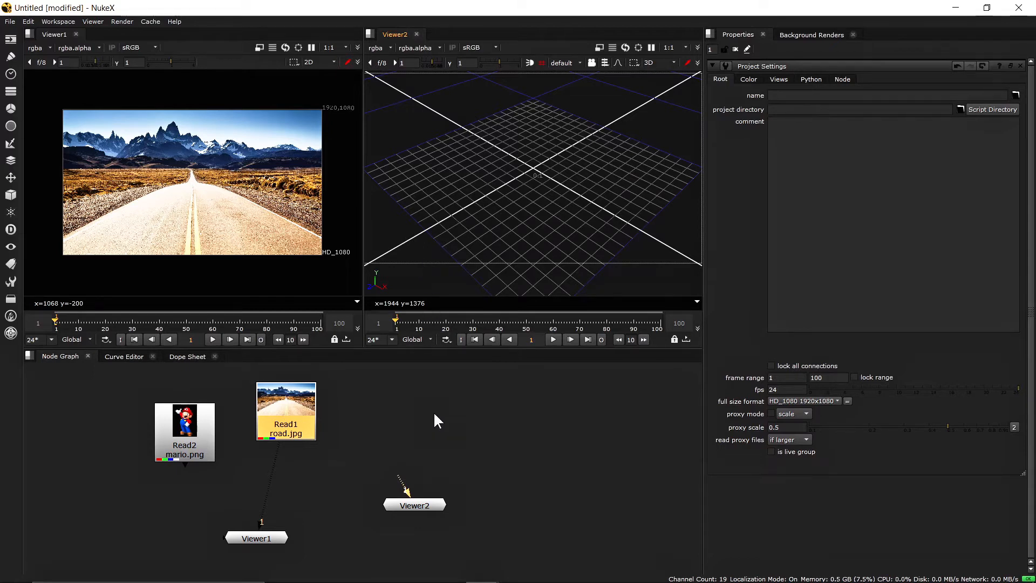
Step: Rearrange the node graph so that Viewer1 sits directly below the road.jpg Read node, with Viewer2 close beside it
left_click_drag(422, 503, 381, 540)
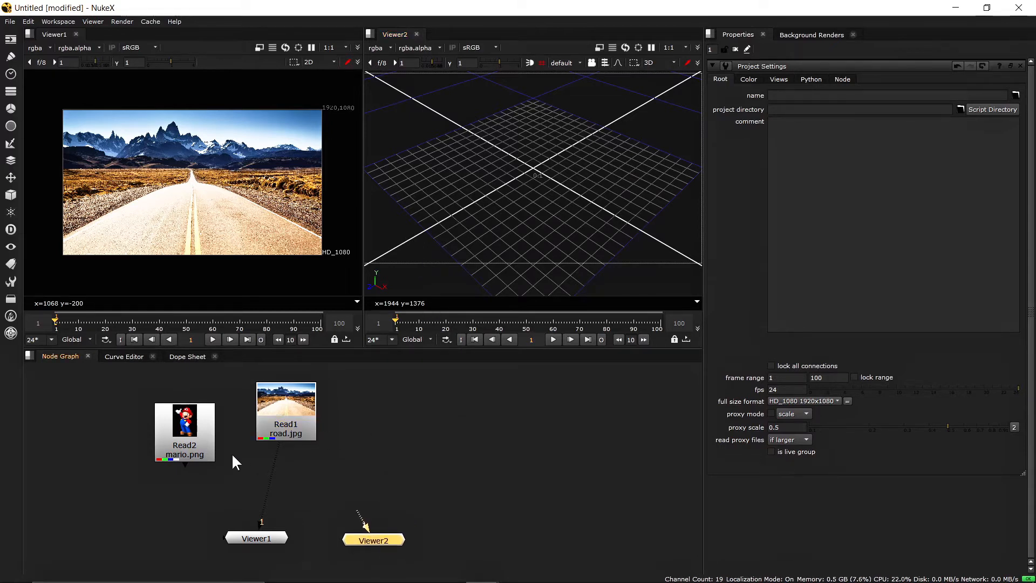
left_click_drag(287, 416, 286, 436)
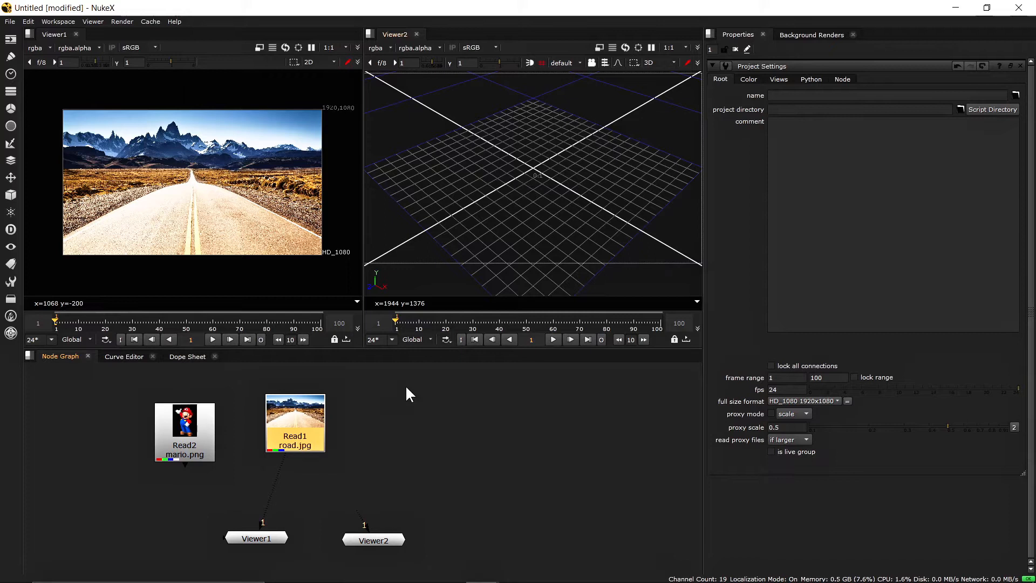
mouse_move(299, 428)
left_mouse_down()
mouse_move(278, 417)
mouse_move(287, 413)
left_mouse_up()
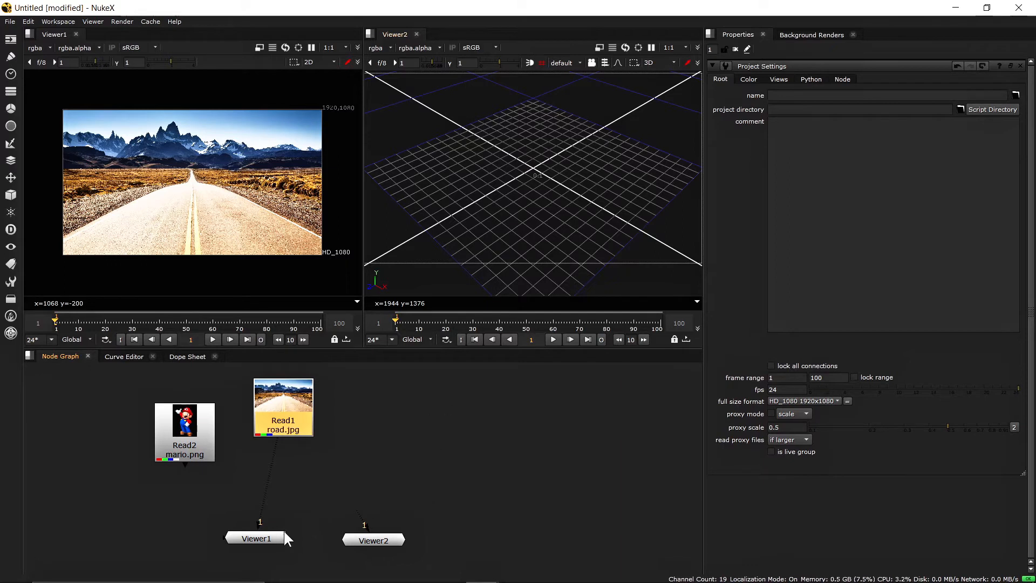
left_click_drag(268, 535, 293, 554)
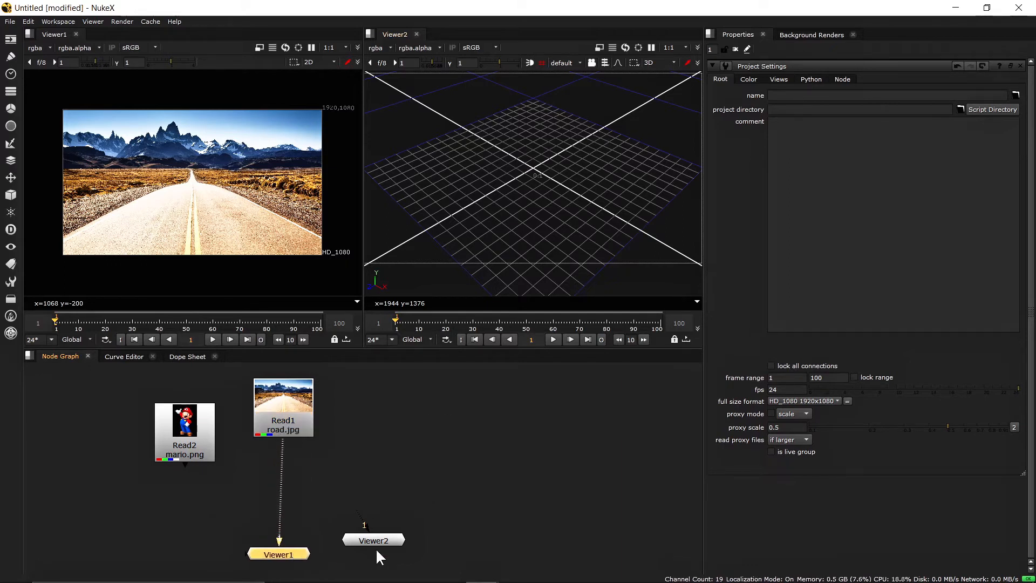
Step: Switch to Fusion Studio, move the image plane node closer to road.jpg, and examine the textured plane from several angles
left_click(515, 571)
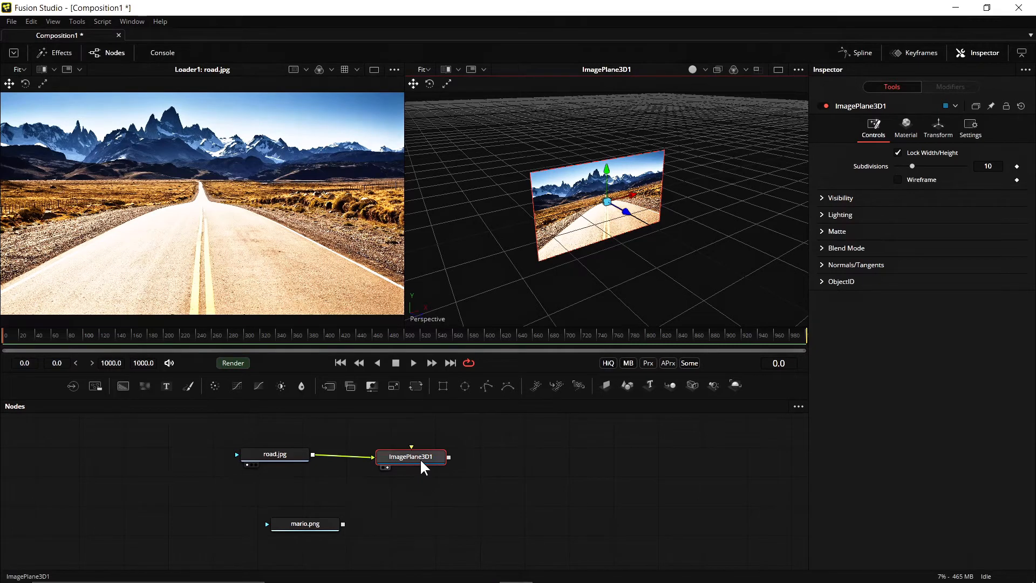
left_click_drag(422, 465, 401, 457)
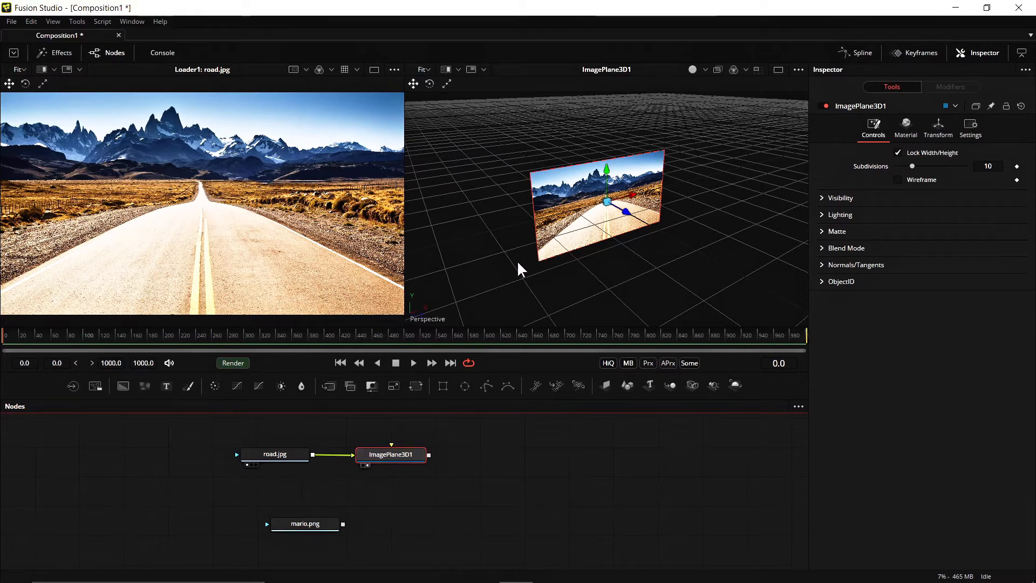
middle_click_drag(523, 270, 556, 213, "alt")
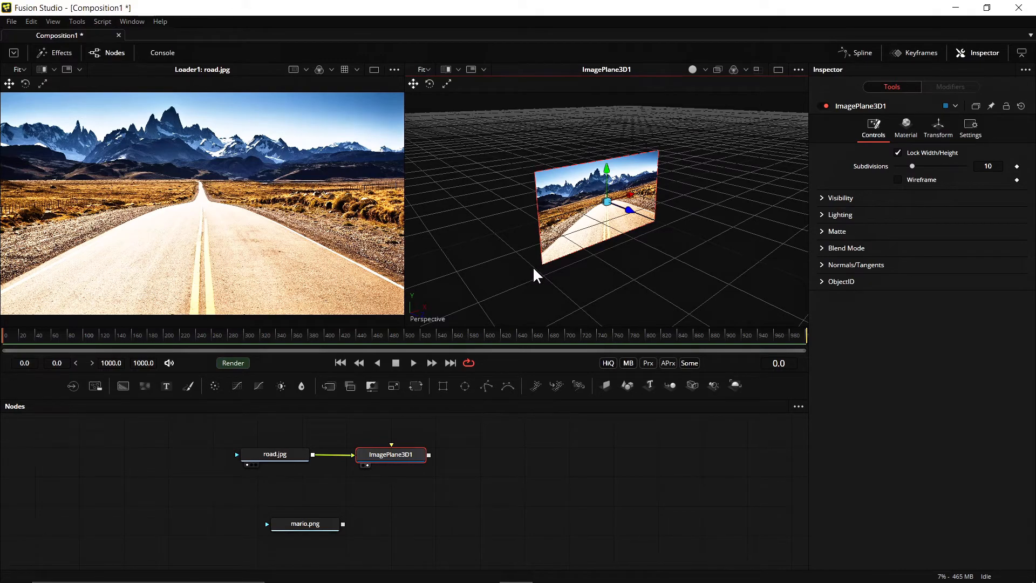
middle_click_drag(520, 277, 490, 257, "alt")
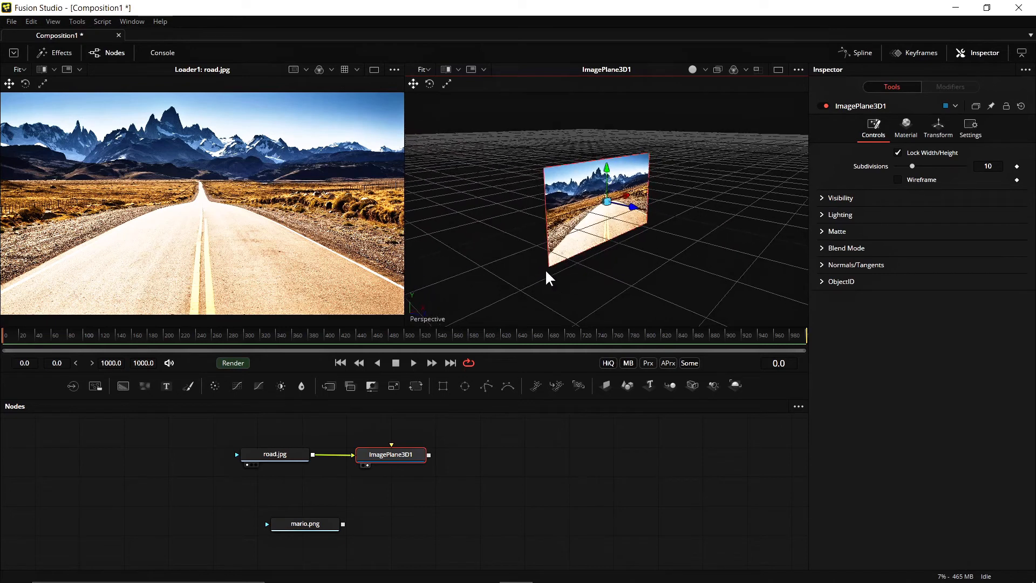
middle_click_drag(556, 277, 553, 292, "alt")
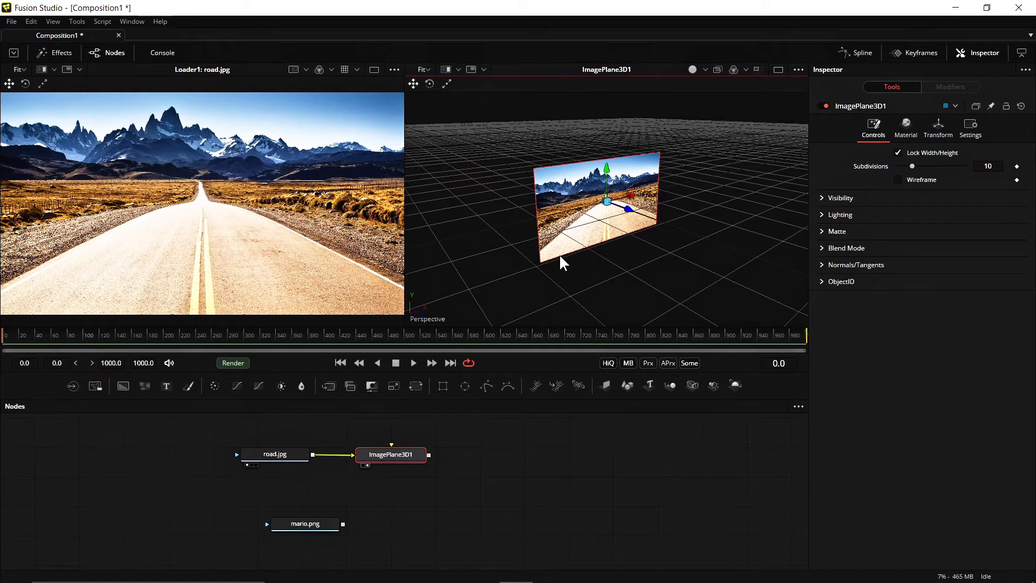
middle_click_drag(588, 270, 437, 312, "alt")
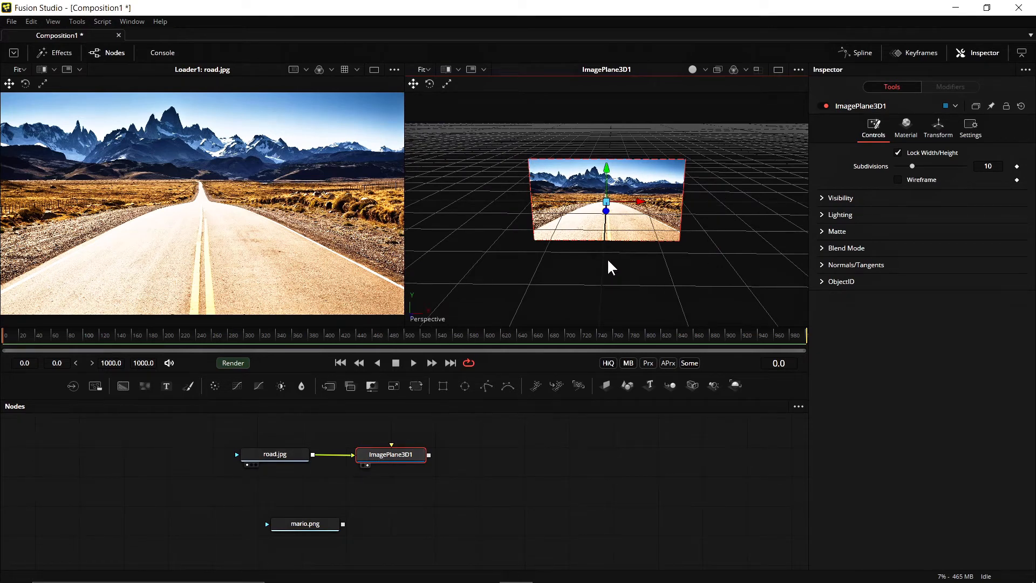
middle_click_drag(523, 275, 621, 295, "alt")
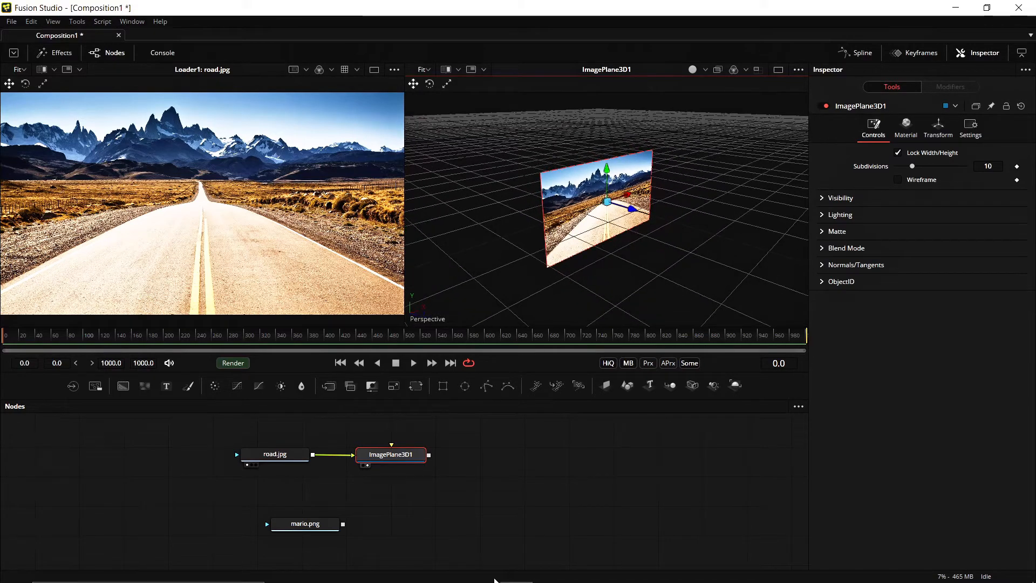
Step: Switch to the NukeX script, move the mario.png Read node farther from road.jpg, and clear the node selection
mouse_move(481, 568)
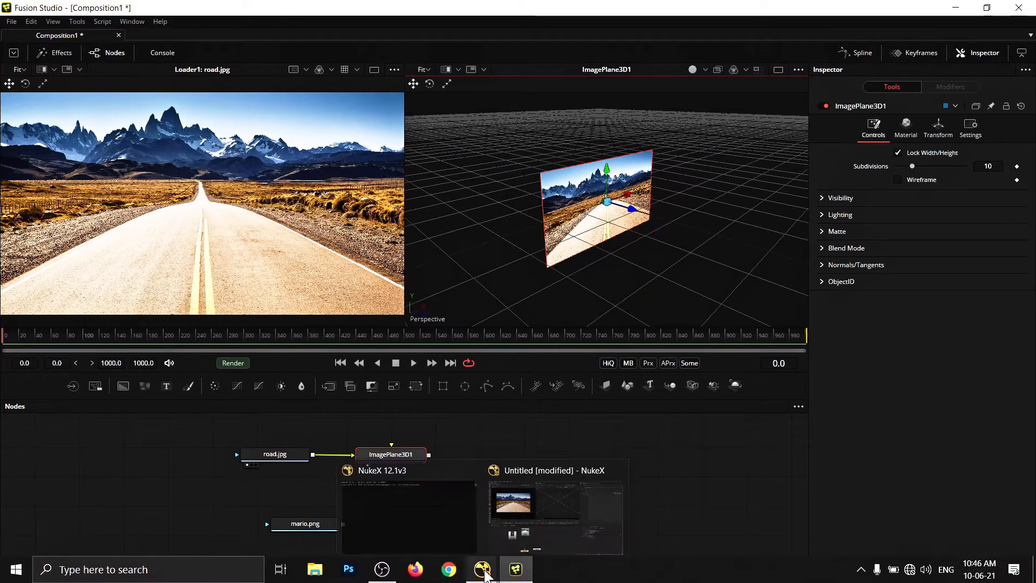
left_click(562, 525)
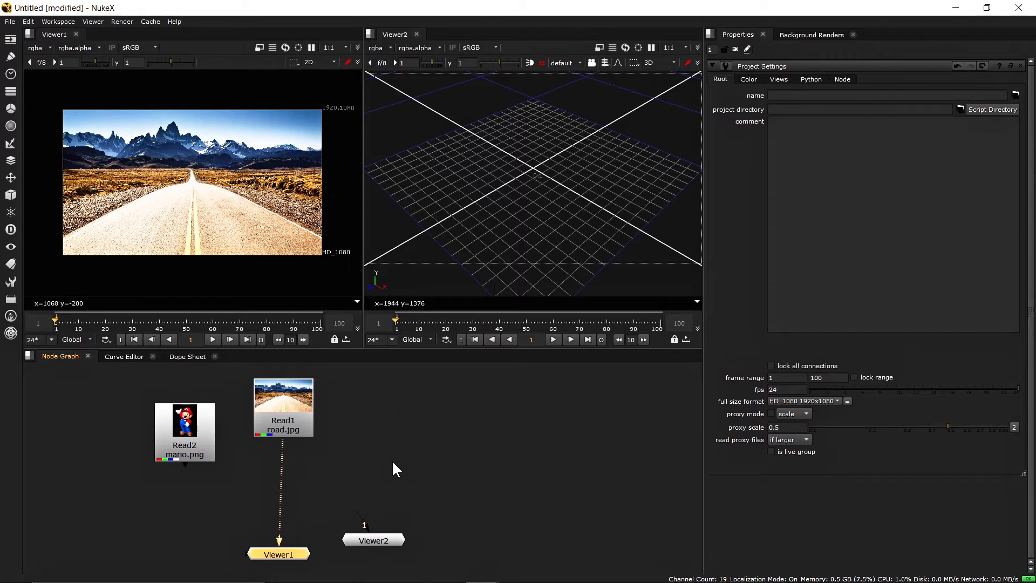
left_click_drag(179, 440, 106, 425)
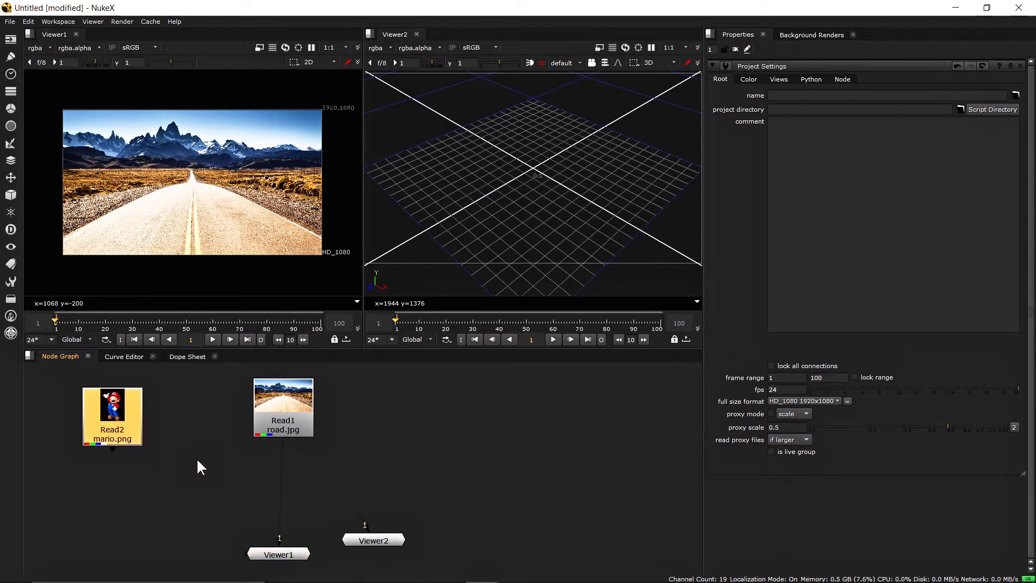
left_click(219, 473)
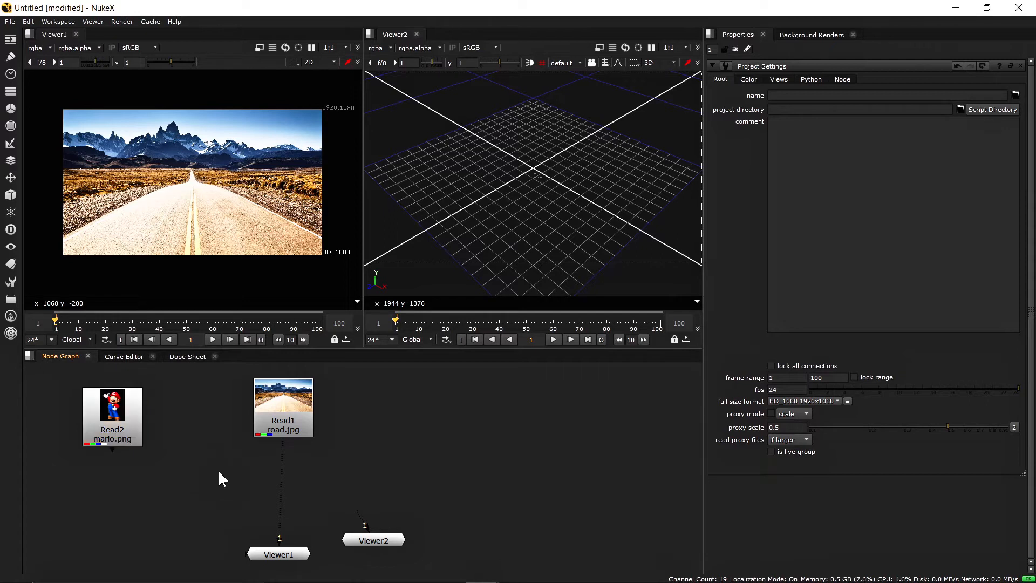
key("Tab")
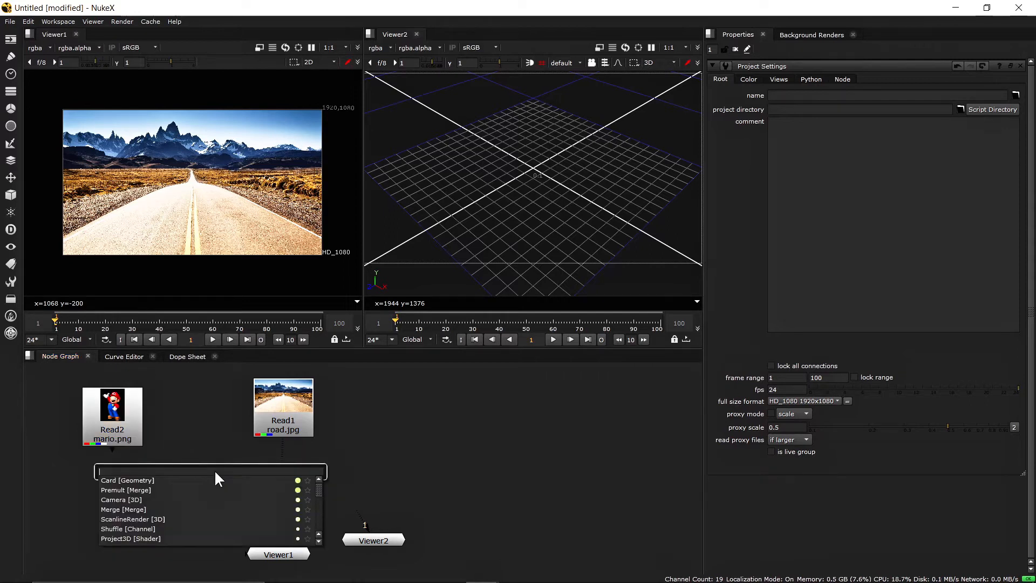
type("x")
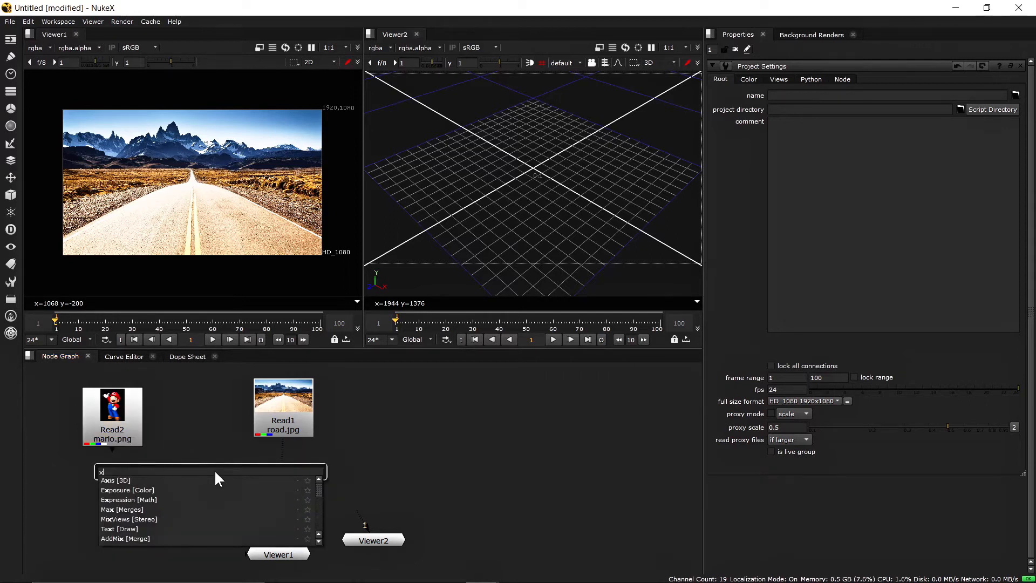
key("BackSpace")
left_click(464, 470)
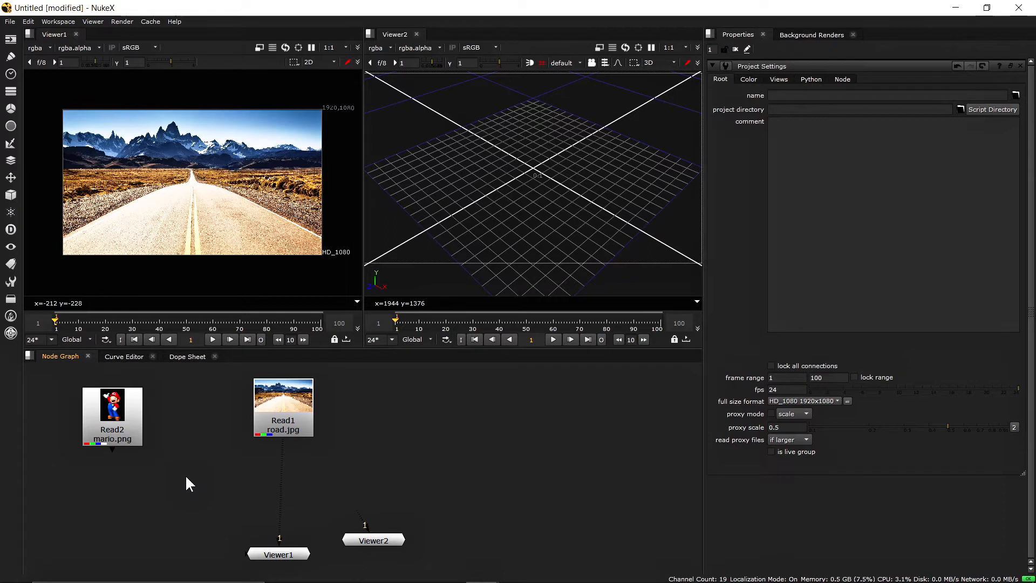
Step: Add an unconnected Card geometry node, place it above and beyond Viewer2, and examine the blank card in the 3D view
key("Tab")
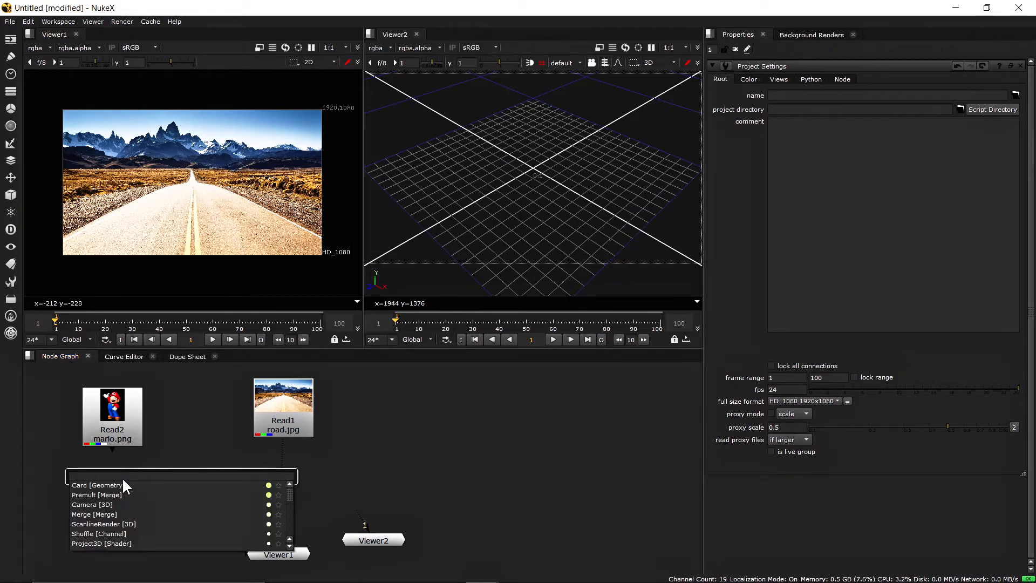
type("card [Geometry")
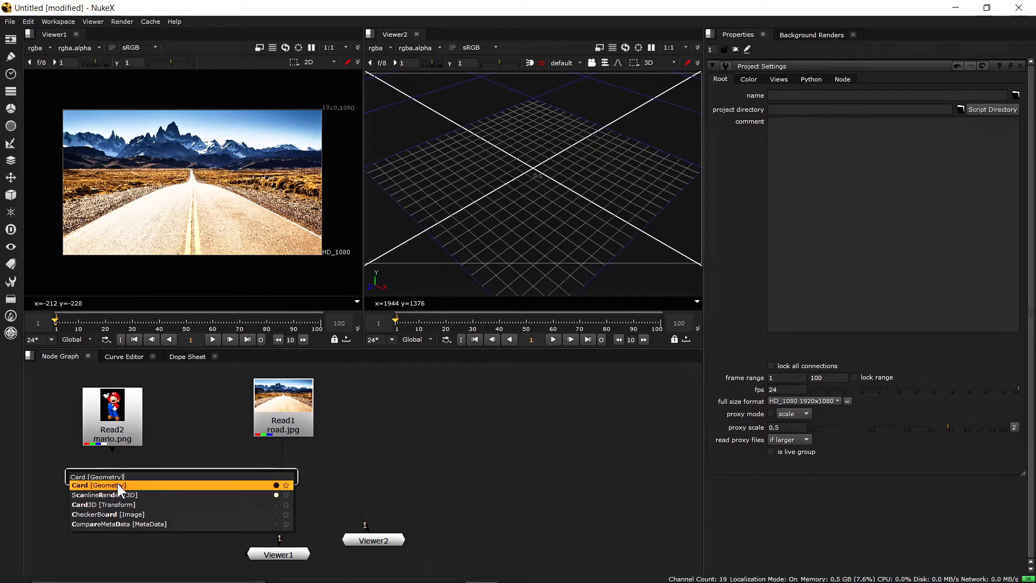
left_click(117, 485)
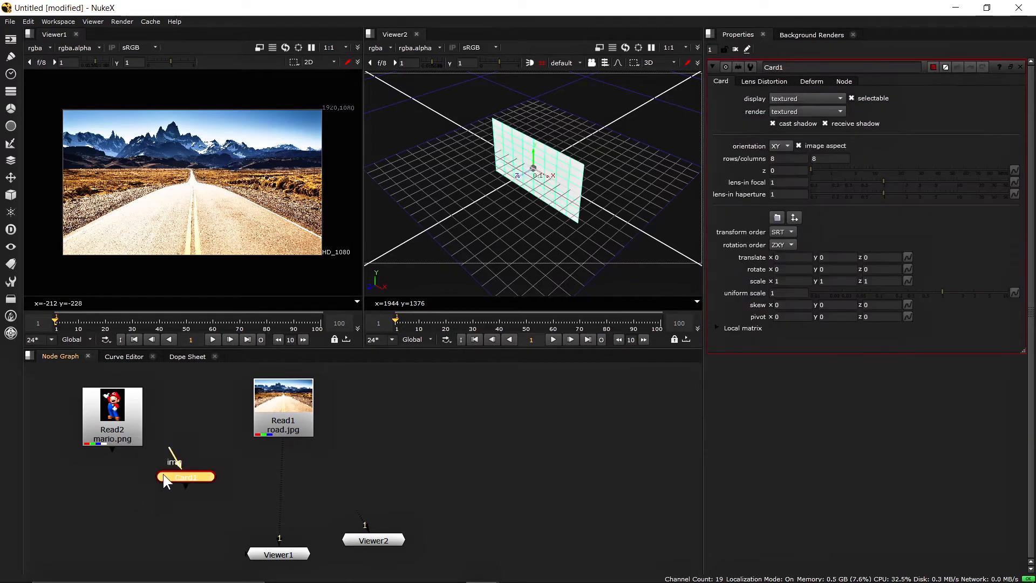
left_click(456, 478)
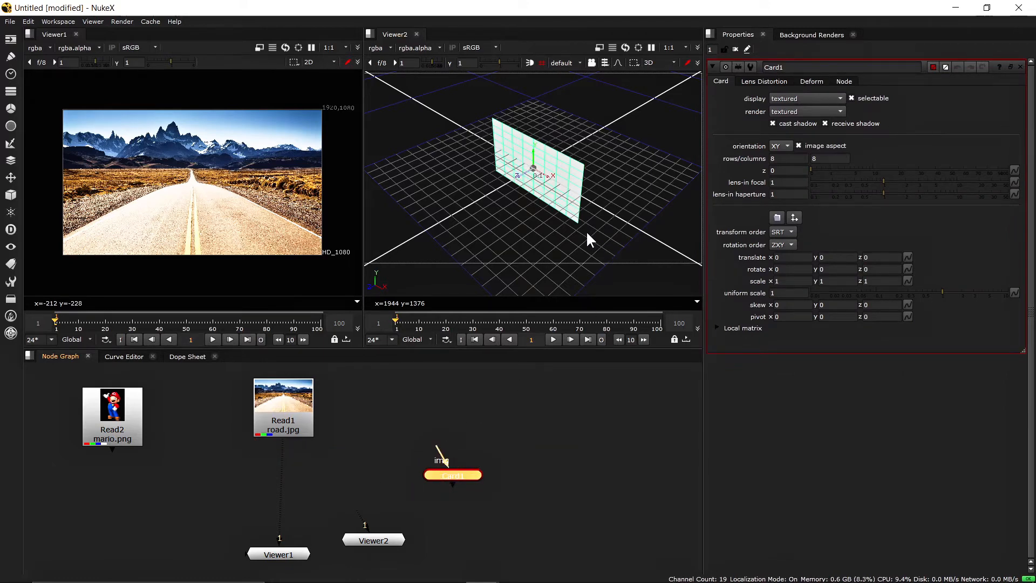
left_click_drag(585, 232, 472, 205, "ctrl")
Step: Switch to Fusion Studio, disconnect the image plane node from road.jpg, and space the two nodes farther apart
key("alt+Tab")
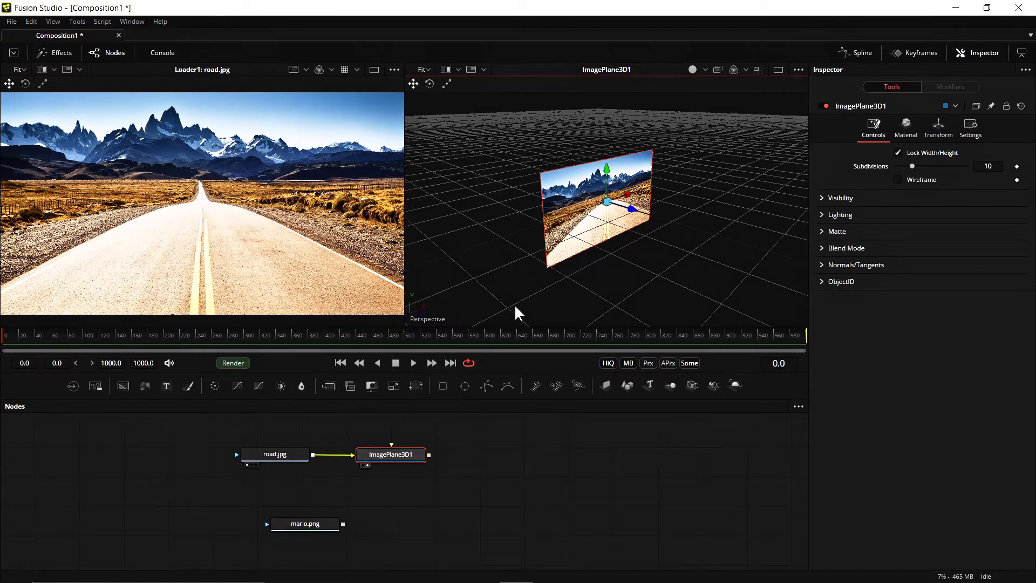
left_click_drag(397, 464, 351, 471)
mouse_move(282, 463)
left_mouse_down()
mouse_move(309, 465)
mouse_move(294, 458)
left_mouse_up()
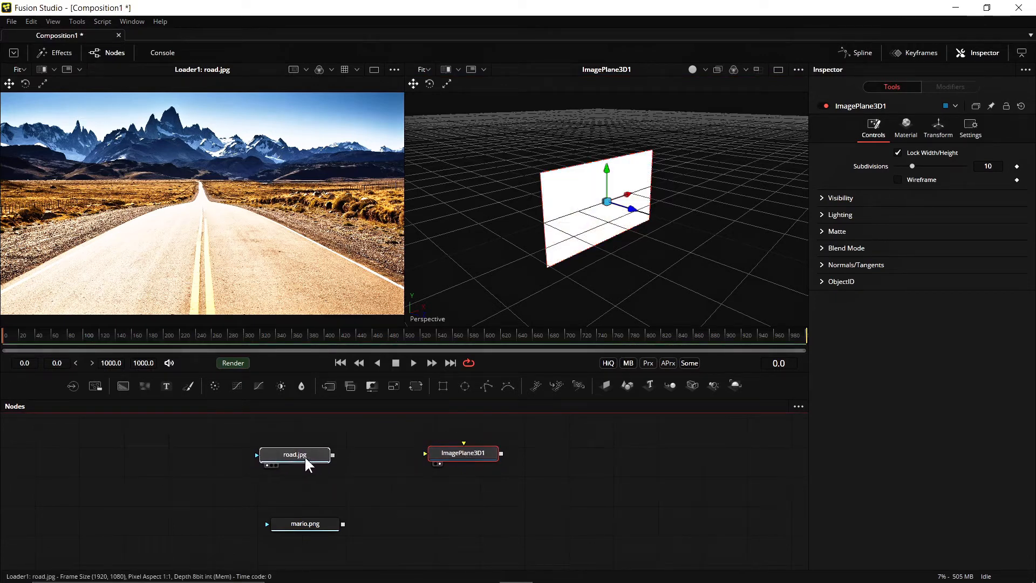
Step: Nudge the image plane node closer to road.jpg and examine the blank plane in the 3D view from several angles
left_click_drag(452, 463, 446, 464)
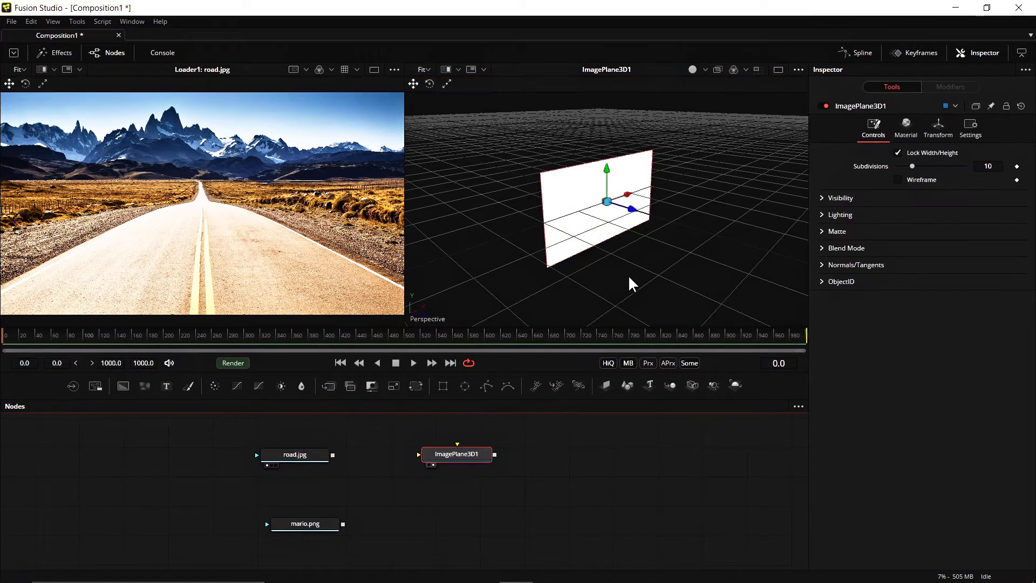
left_click_drag(690, 265, 725, 253)
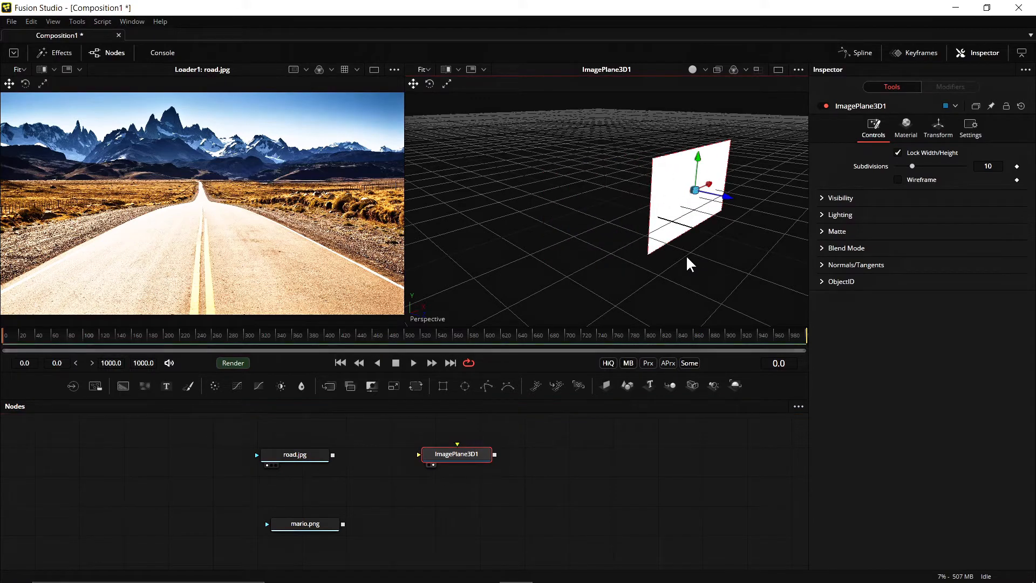
middle_click_drag(555, 296, 539, 223, "alt")
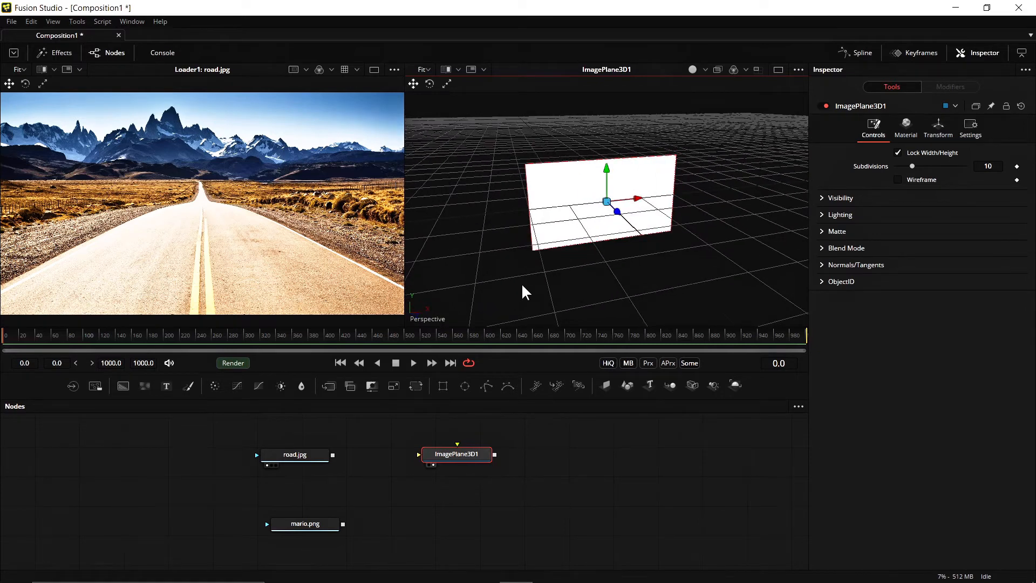
middle_click_drag(513, 267, 551, 173, "alt")
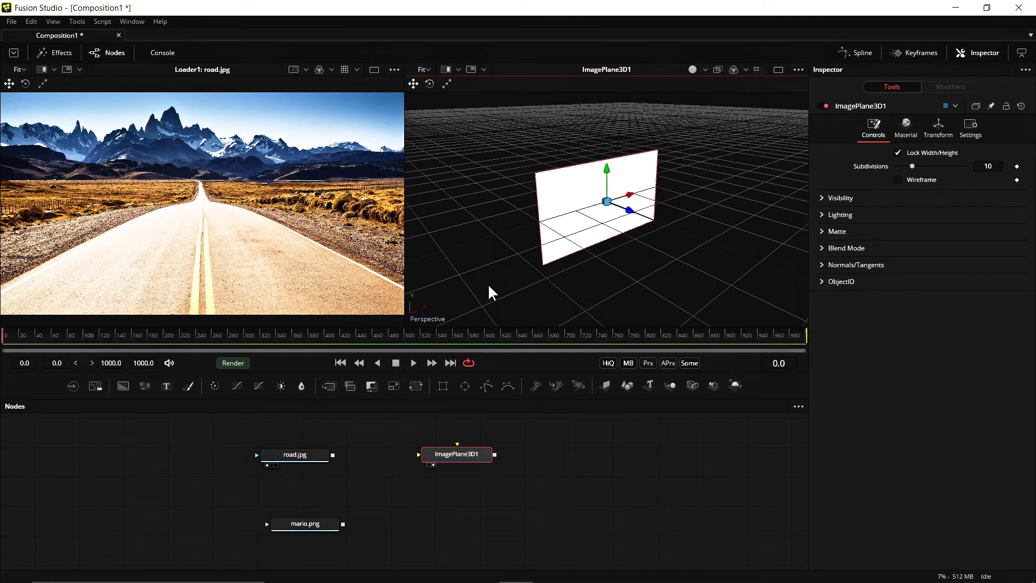
middle_click_drag(487, 292, 556, 258, "alt")
middle_click_drag(640, 296, 517, 290, "alt")
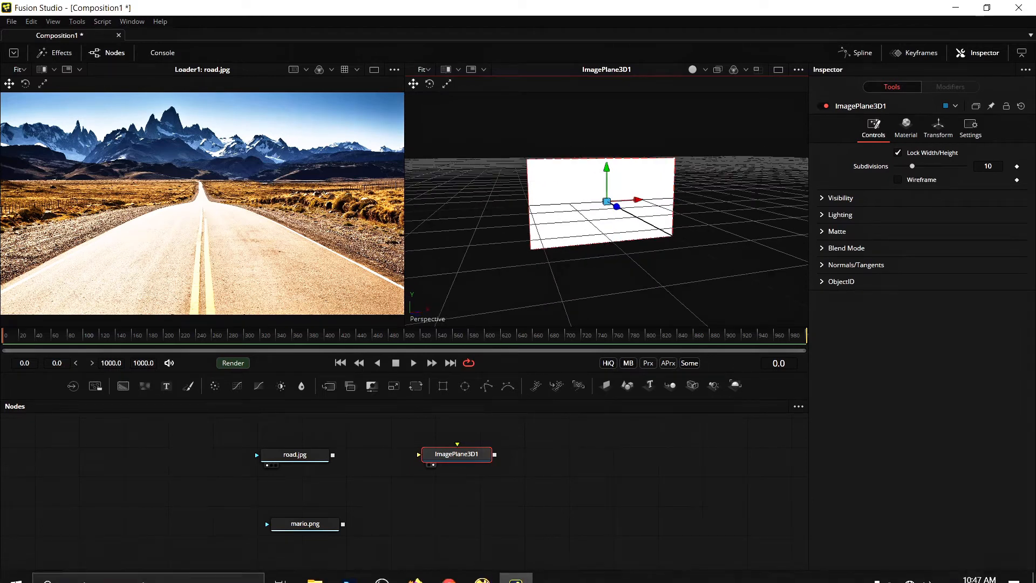
Step: Switch to the NukeX script and examine the blank card in Viewer2 from several angles
mouse_move(482, 577)
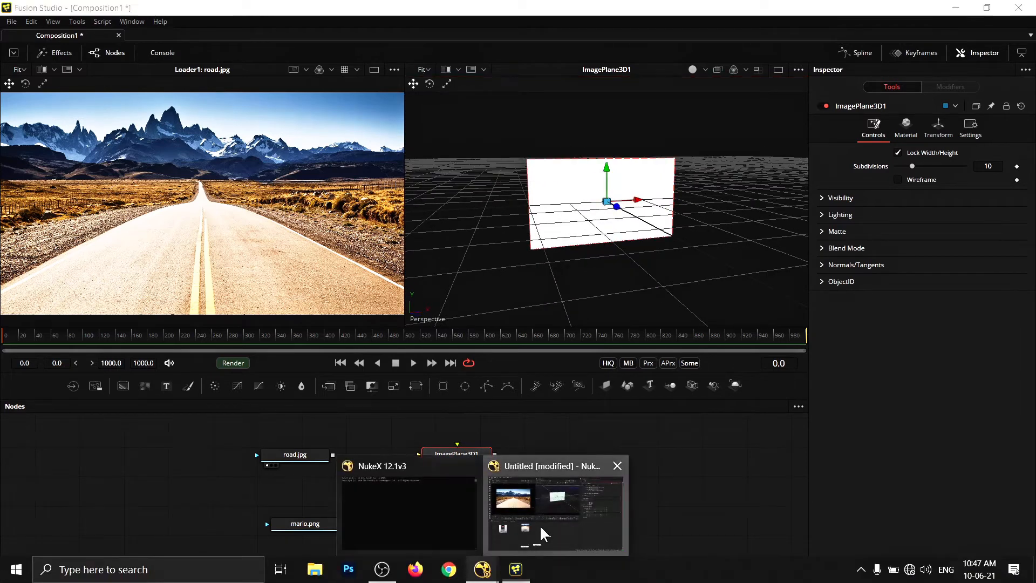
left_click(542, 502)
middle_click_drag(487, 259, 436, 243)
left_click(437, 245)
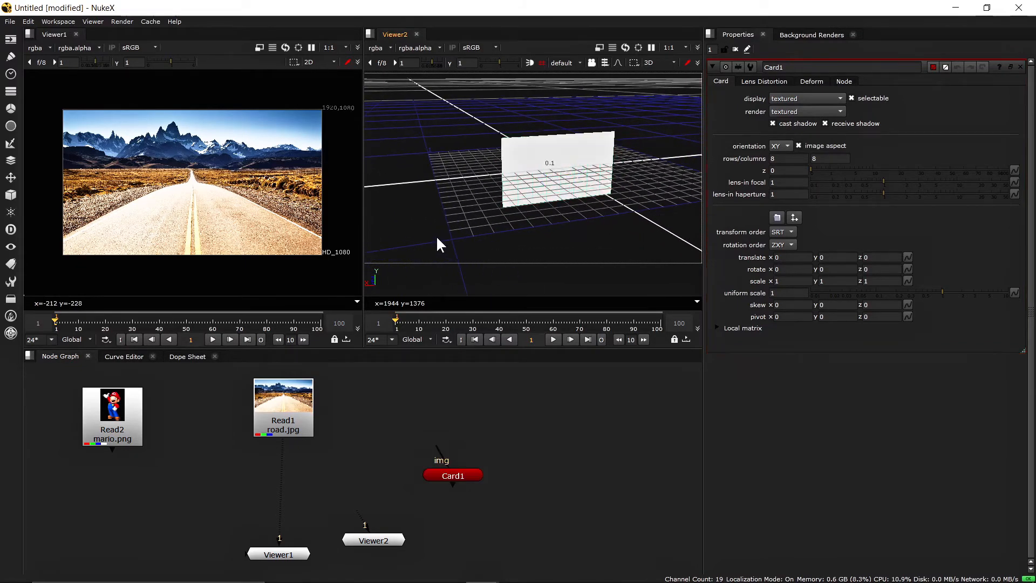
mouse_move(452, 234)
left_mouse_down("ctrl")
mouse_move(592, 235)
mouse_move(406, 233)
mouse_move(527, 221)
mouse_move(476, 253)
mouse_move(455, 241)
mouse_move(521, 201)
left_mouse_up("ctrl")
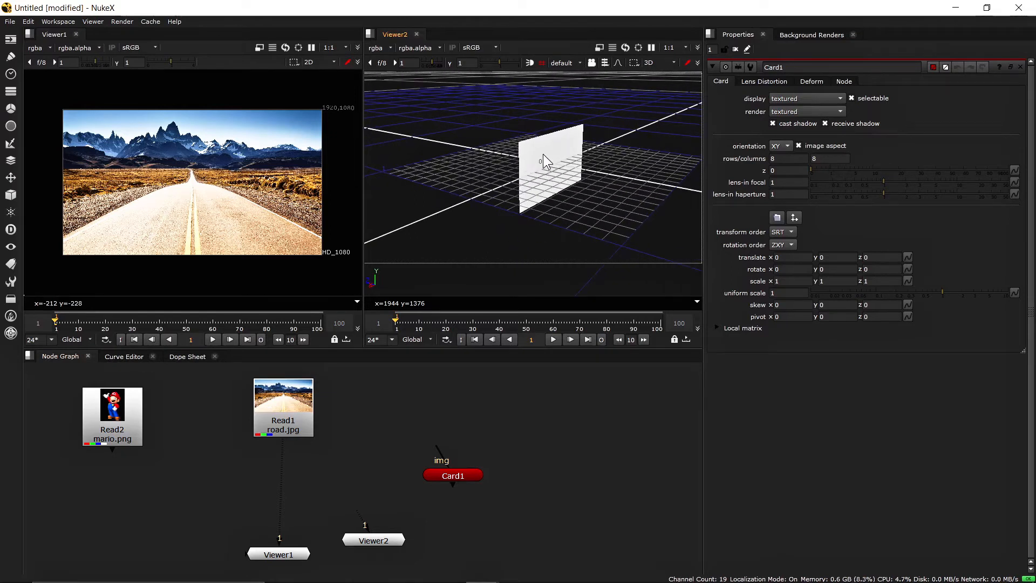
Step: Connect the Card node's img input to the road.jpg Read node and examine the textured card in the 3D view
left_click_drag(451, 470, 316, 423)
left_click_drag(410, 470, 455, 484)
left_click_drag(556, 272, 579, 270, "ctrl")
scroll(549, 200, "up", 5)
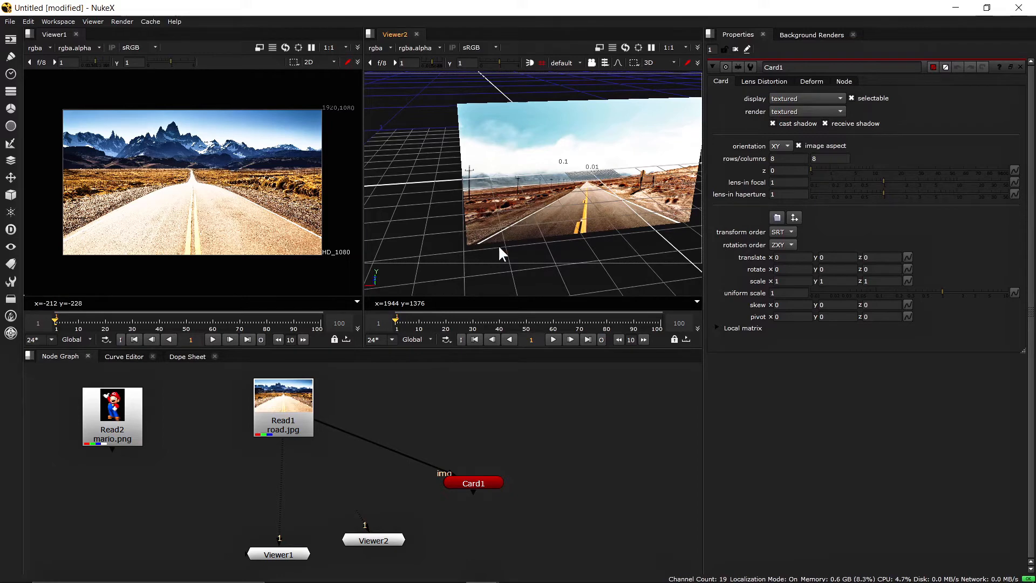
left_click_drag(450, 267, 514, 255, "ctrl")
Step: Move the Card node beside the road.jpg Read node, about level with it, and view the card from another angle
left_click_drag(463, 476, 467, 420)
left_click_drag(368, 490, 495, 441)
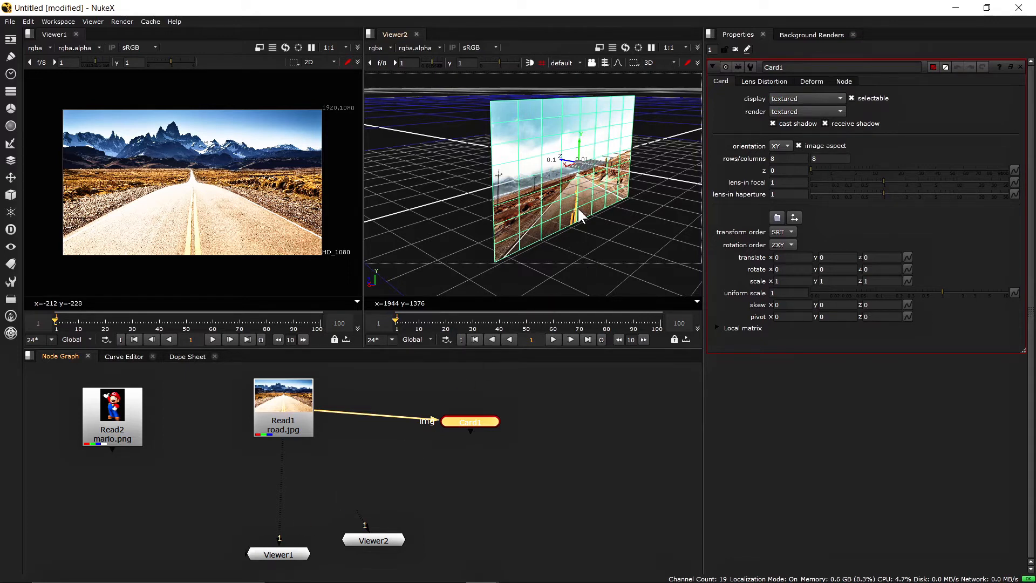
left_click_drag(456, 426, 434, 408)
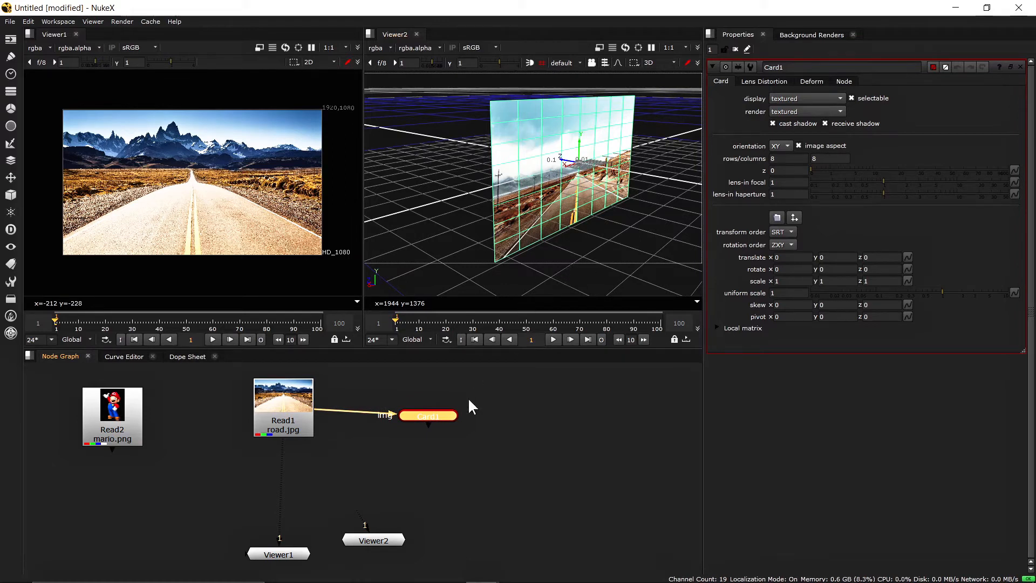
left_click_drag(606, 232, 504, 238, "ctrl")
scroll(514, 236, "down", 5)
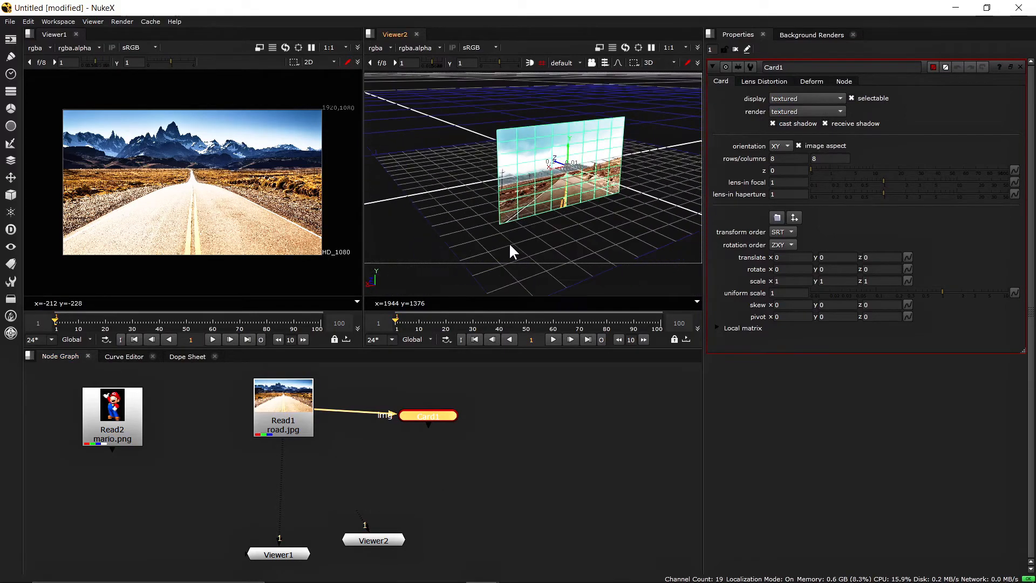
Step: Rearrange the node graph with Card1 closer to road.jpg, mario.png on the card's far side, and Viewer2 below mario.png
left_click_drag(432, 413, 411, 416)
left_click_drag(102, 417, 531, 408)
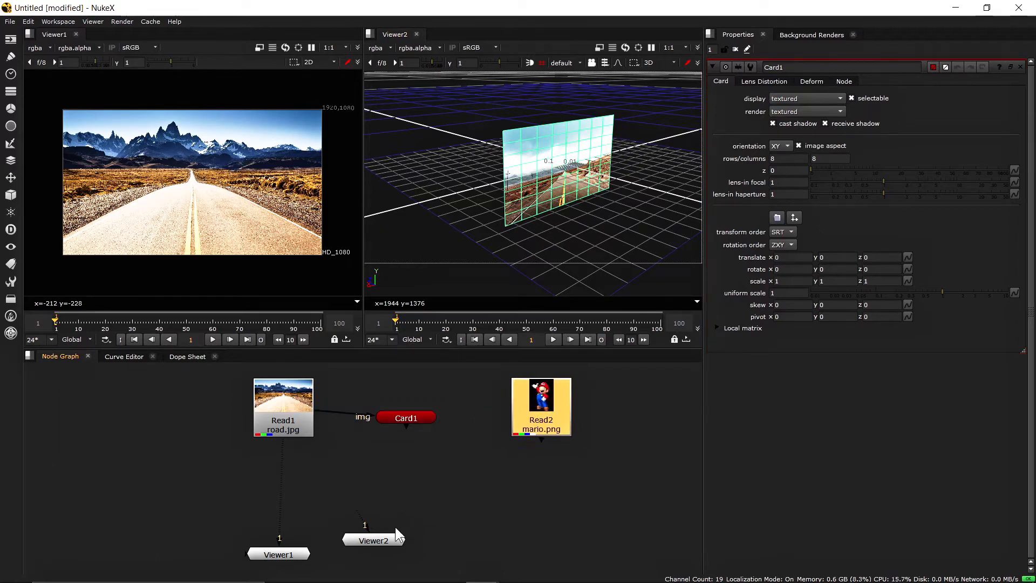
left_click_drag(384, 542, 550, 537)
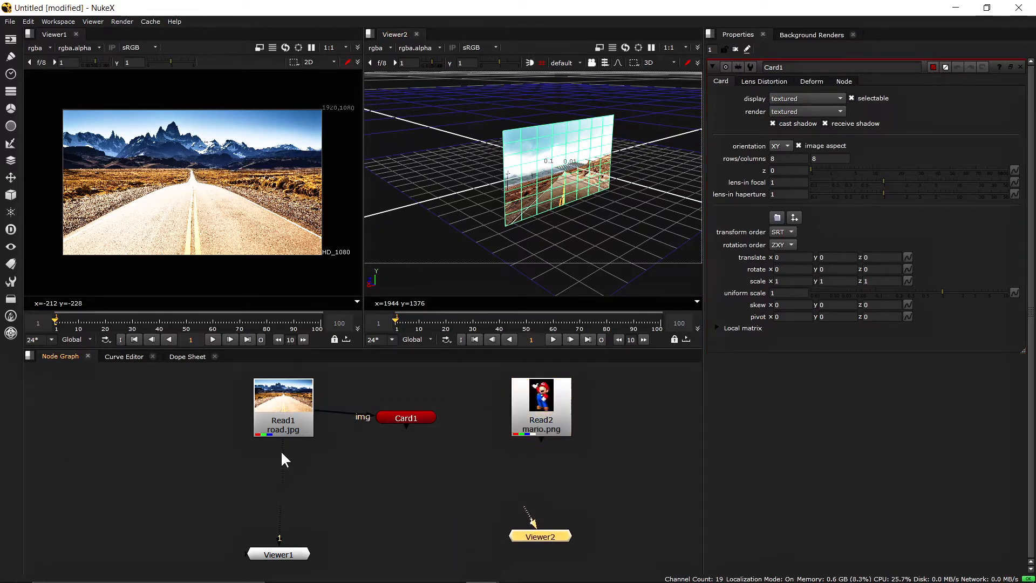
Step: Reconnect Viewer1 to the mario.png Read node and fit the whole image in the viewer
left_click_drag(279, 475, 534, 419)
left_click_drag(547, 420, 527, 424)
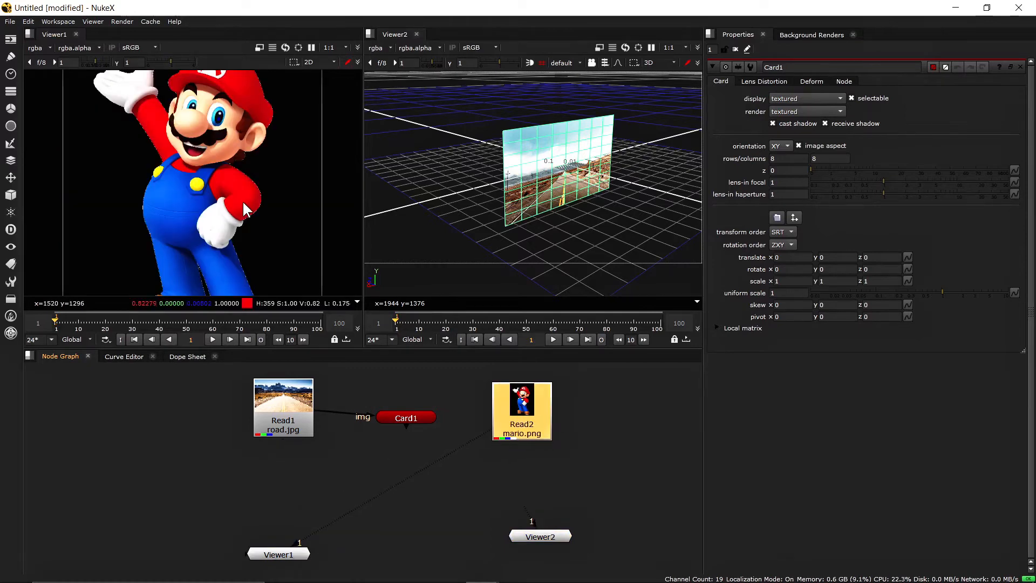
key("f")
scroll(244, 194, "down", 2)
scroll(244, 193, "up", 1)
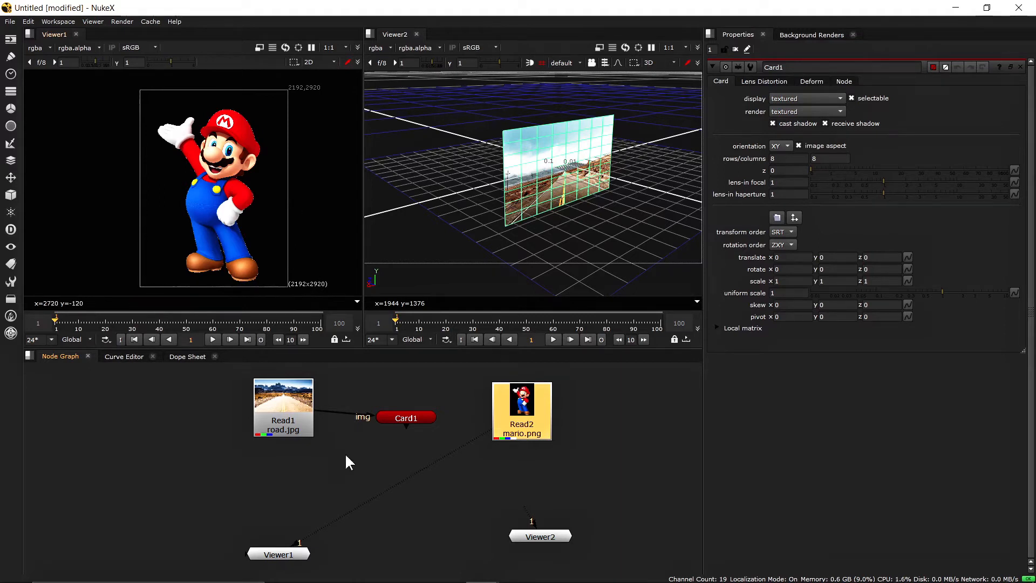
Step: Switch to Fusion Studio, remove road.jpg from the first viewer, and move its node farther from the image plane node
mouse_move(482, 577)
left_click(515, 571)
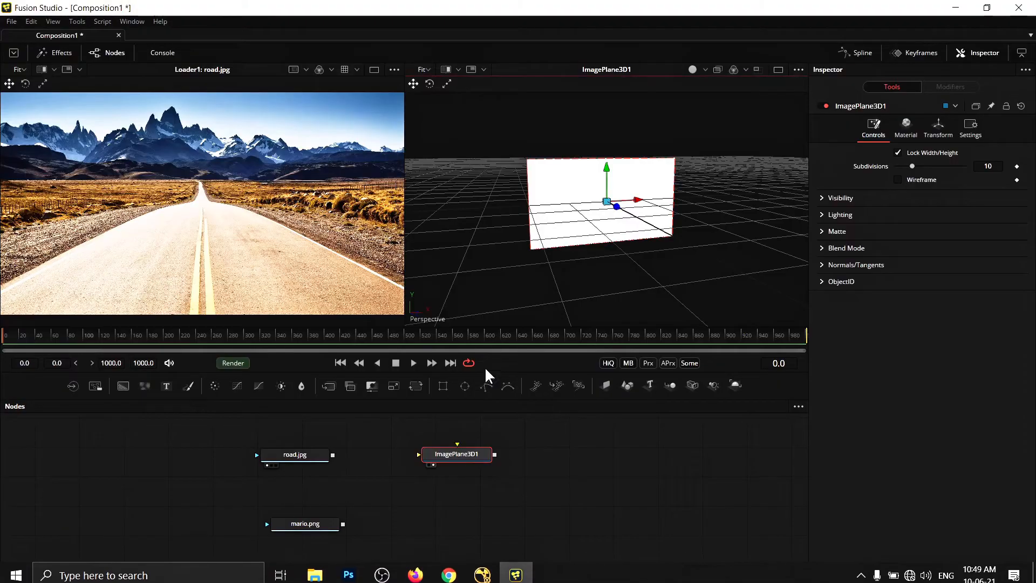
left_click(269, 466)
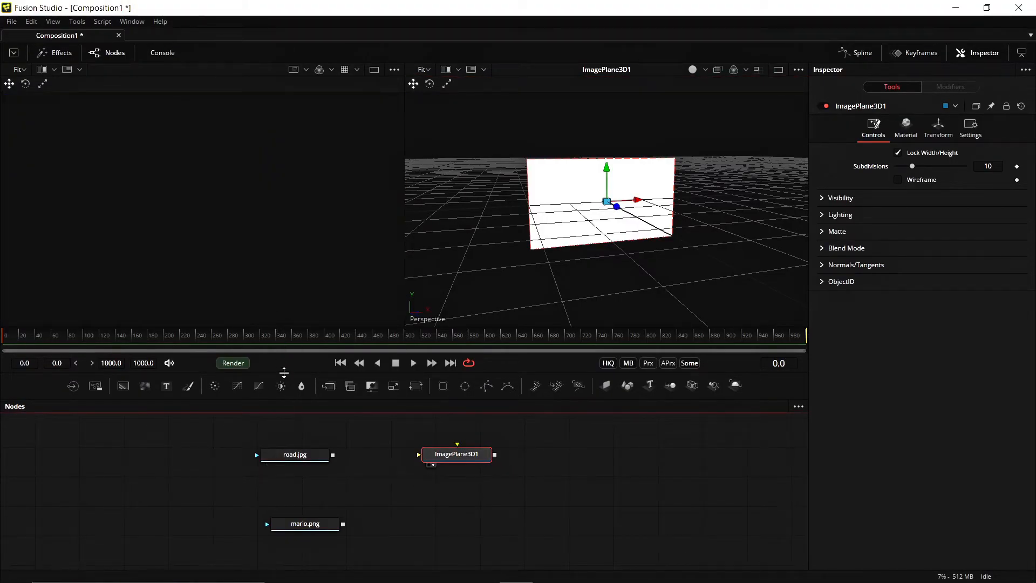
left_click_drag(305, 459, 285, 460)
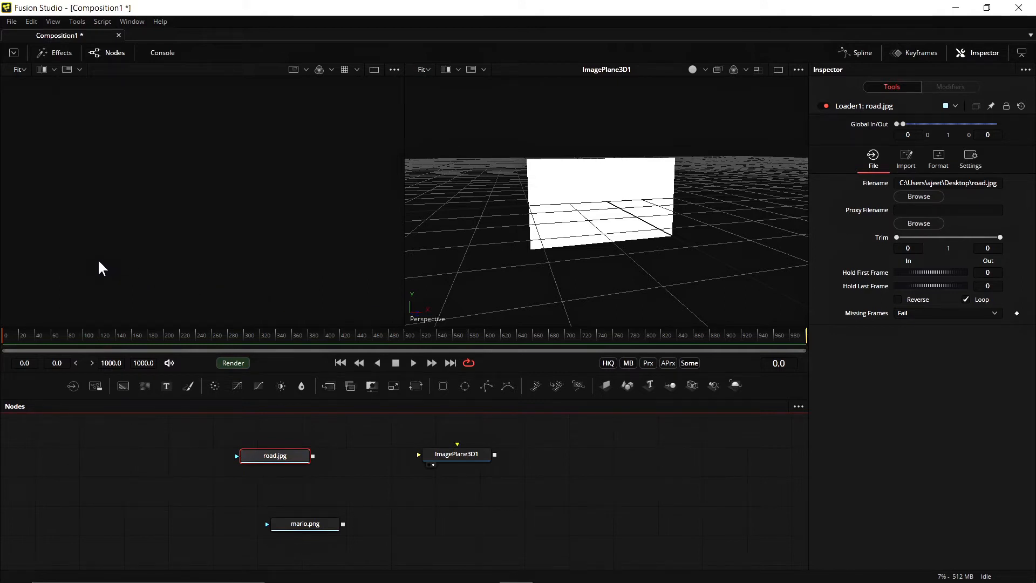
Step: Move the mario.png node below and beyond road.jpg and display mario.png in the first viewer
left_click_drag(286, 521, 151, 497)
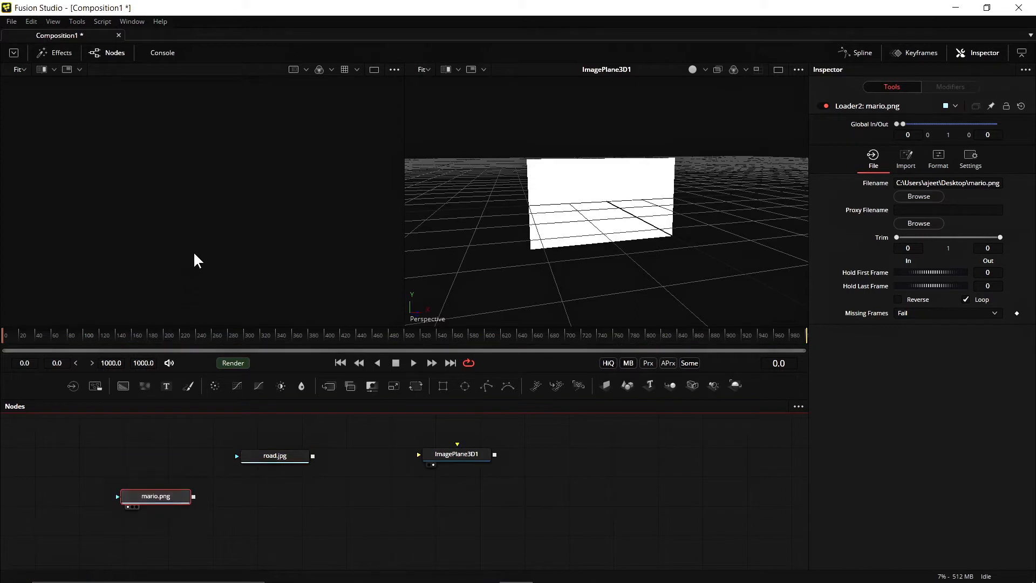
key("1")
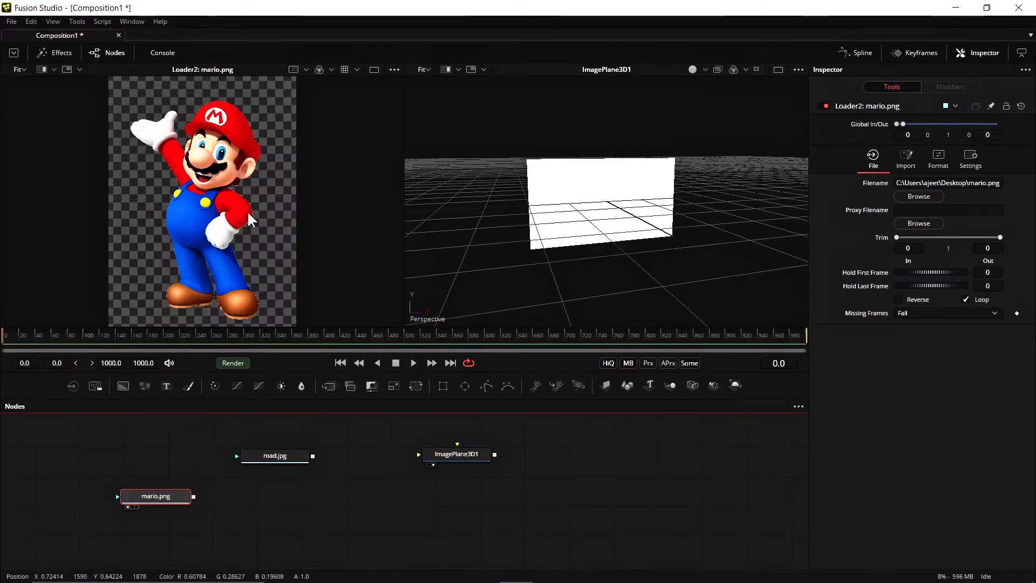
Step: View the alpha channel of mario.png in the first viewer, and return the display to Color
left_click(331, 69)
left_click(338, 141)
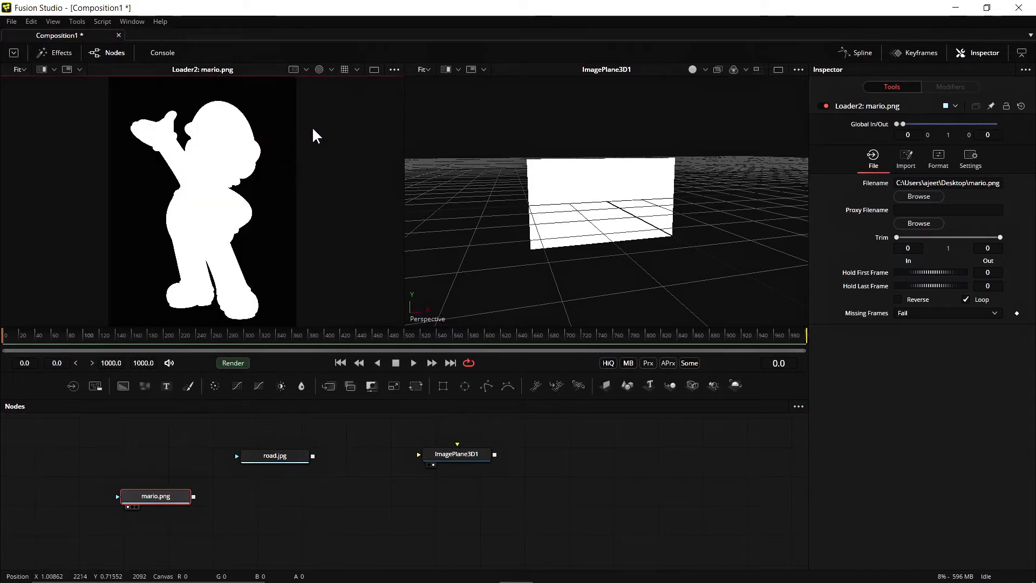
left_click(332, 70)
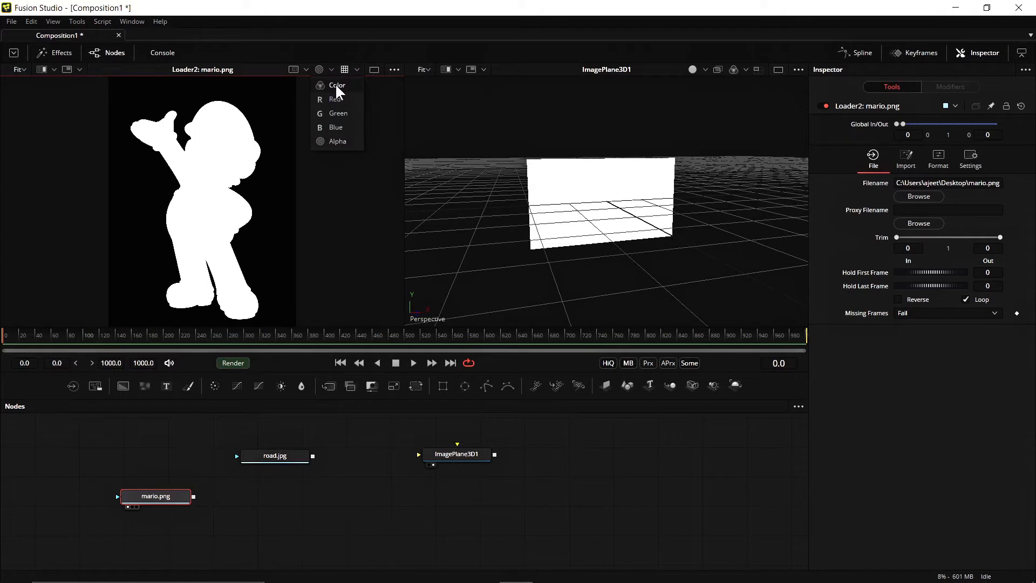
left_click(335, 85)
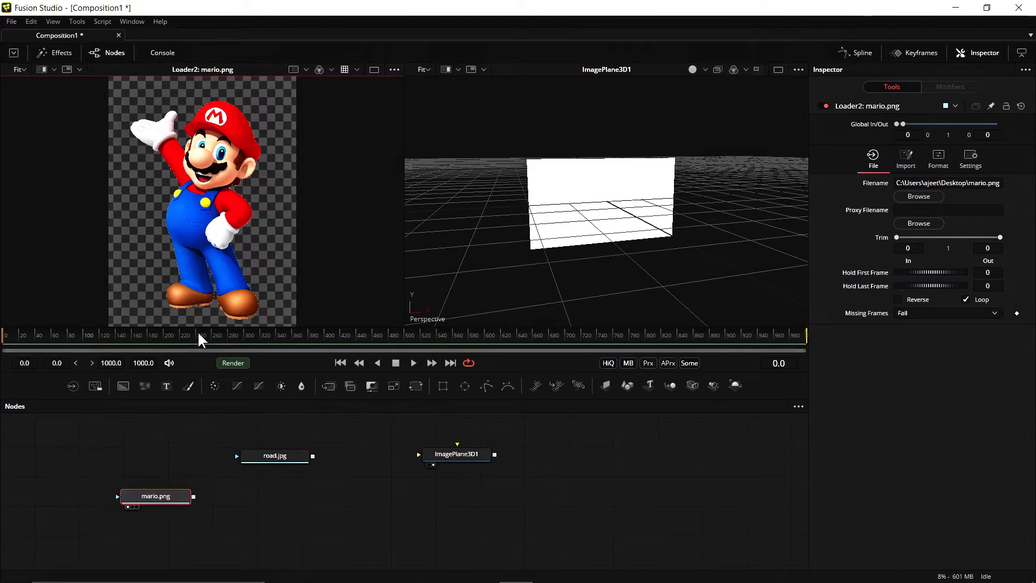
Step: Switch to the NukeX script, move the road.jpg Read node farther from the card, and nudge the mario.png Read node
mouse_move(501, 573)
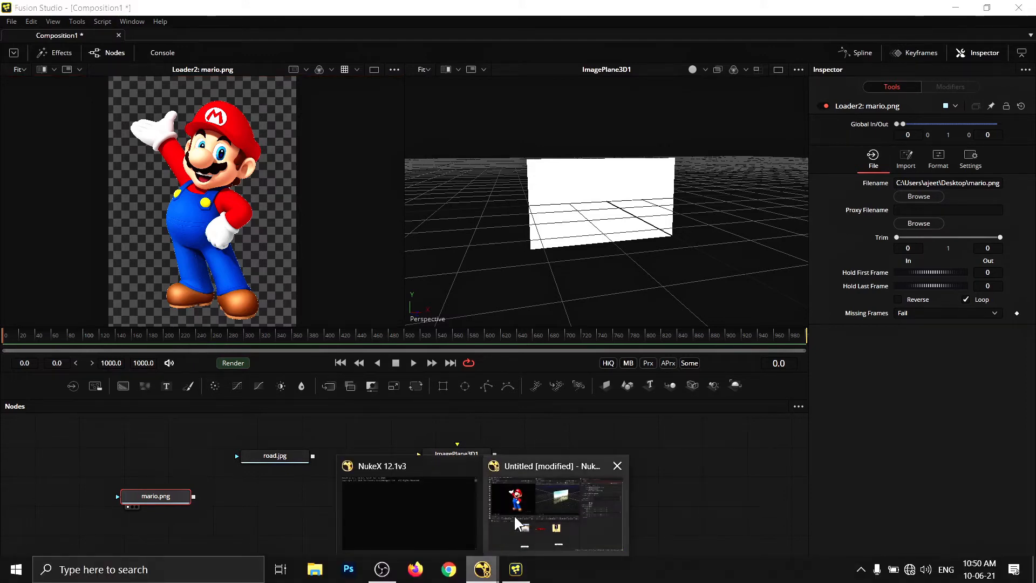
left_click(513, 513)
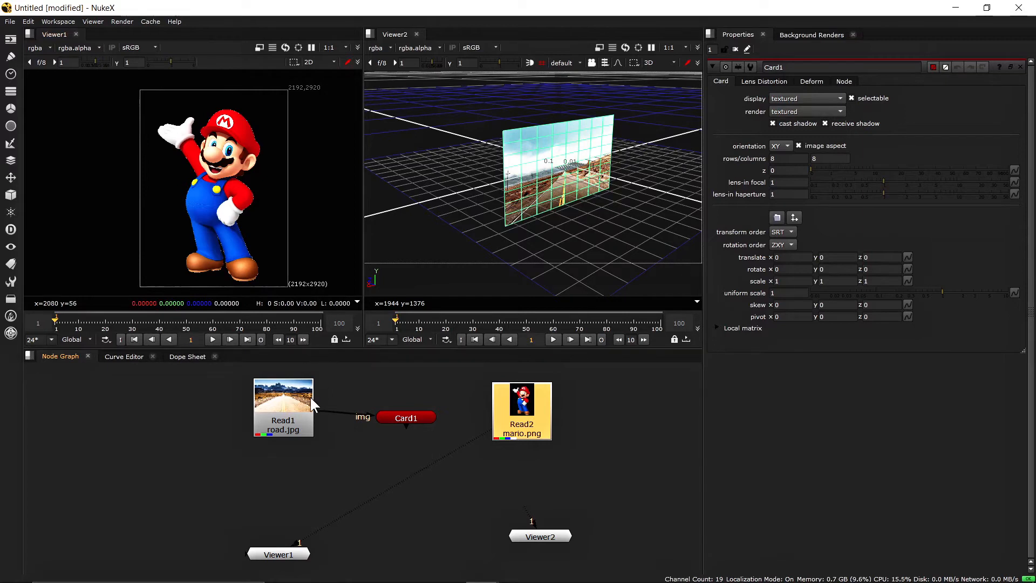
left_click_drag(292, 400, 276, 394)
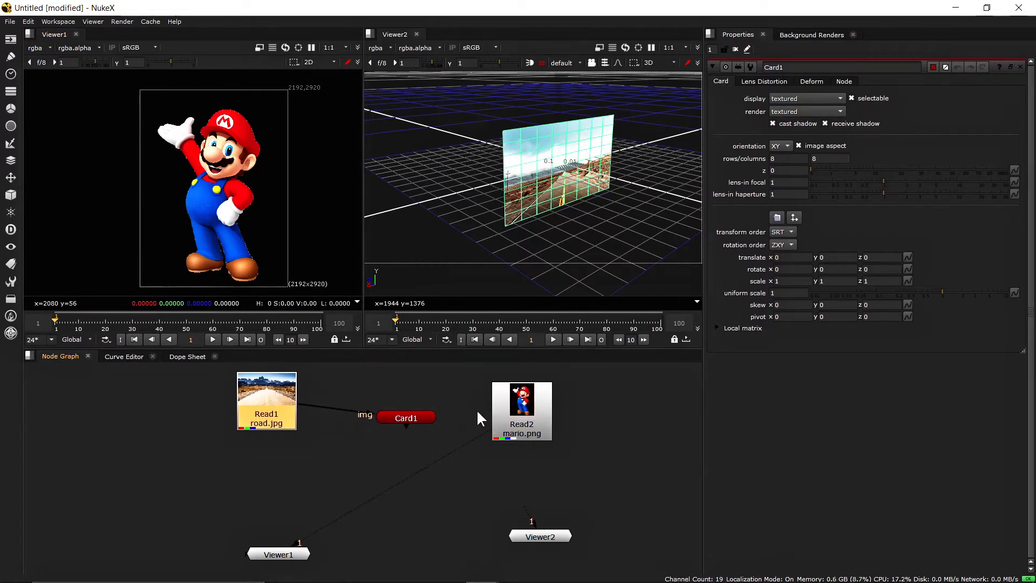
left_click_drag(523, 406, 517, 408)
left_click_drag(522, 407, 525, 402)
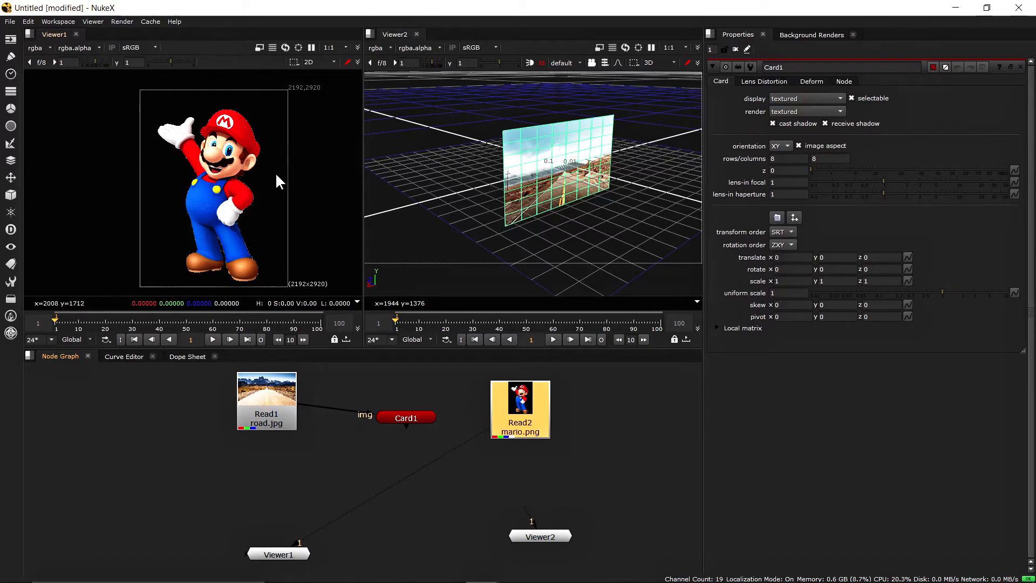
left_click(40, 48)
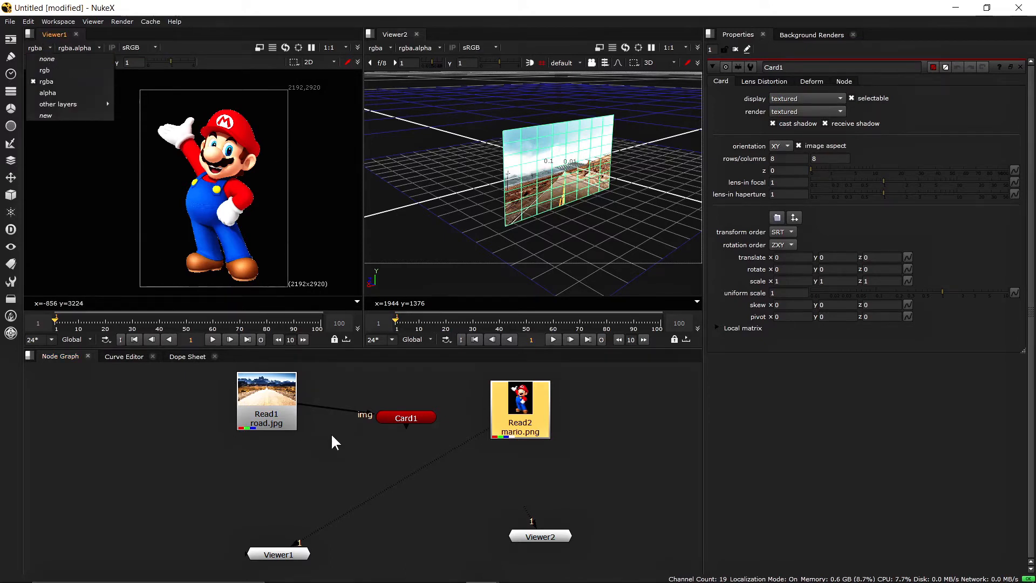
left_click_drag(502, 432, 497, 431)
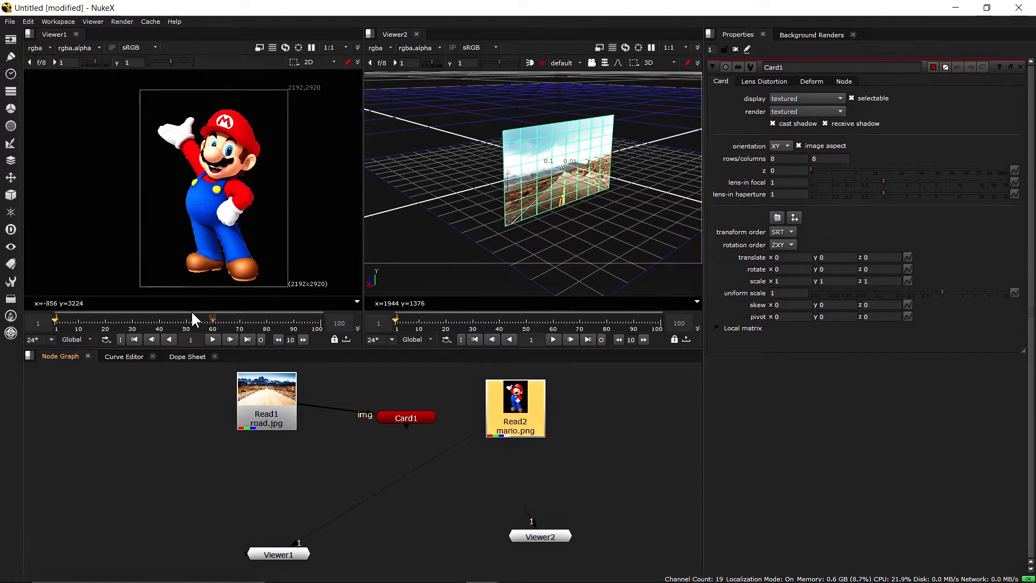
Step: View mario.png in Viewer1 with the rgb channels, and switch the display back to rgba
left_click(44, 48)
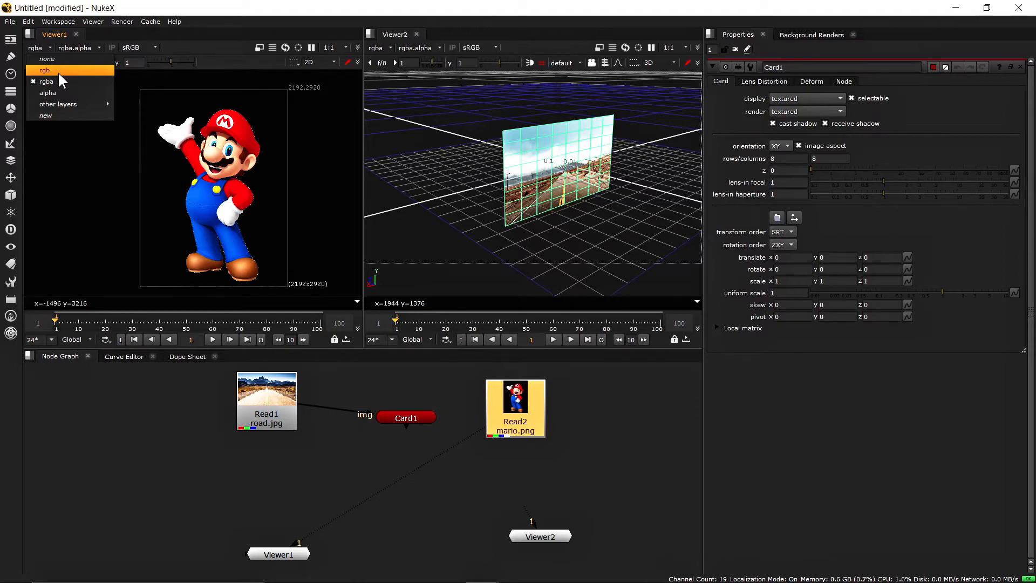
left_click(57, 71)
left_click(34, 48)
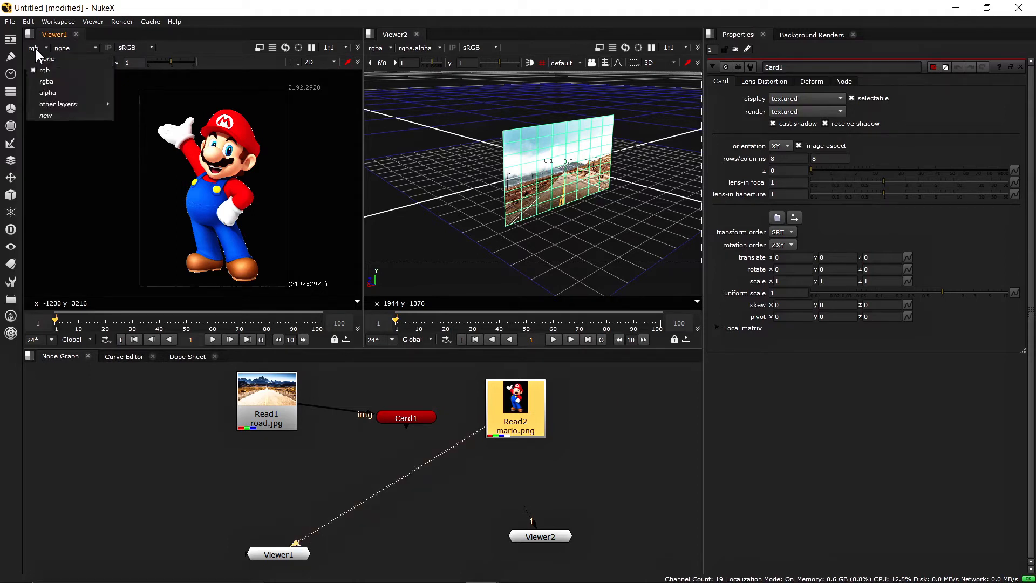
left_click(53, 83)
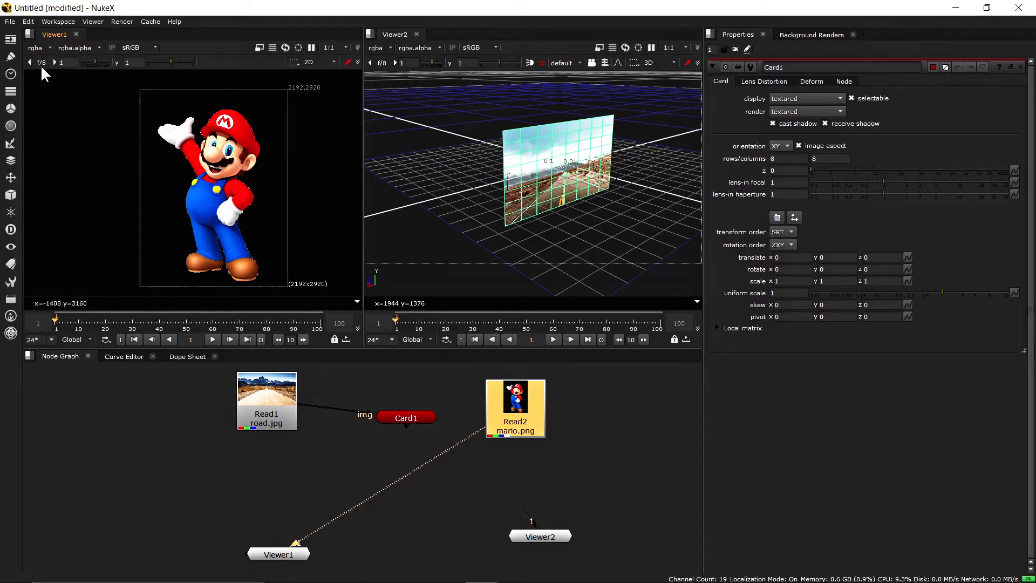
Step: View the alpha channel of mario.png in Viewer1, and return the display to rgba
left_click(34, 47)
left_click(48, 93)
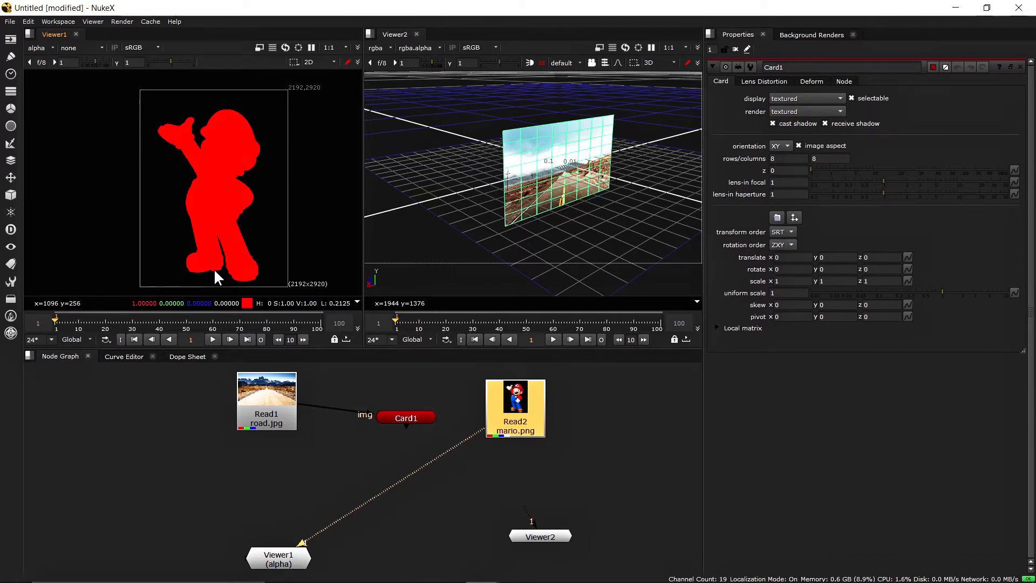
left_click(39, 48)
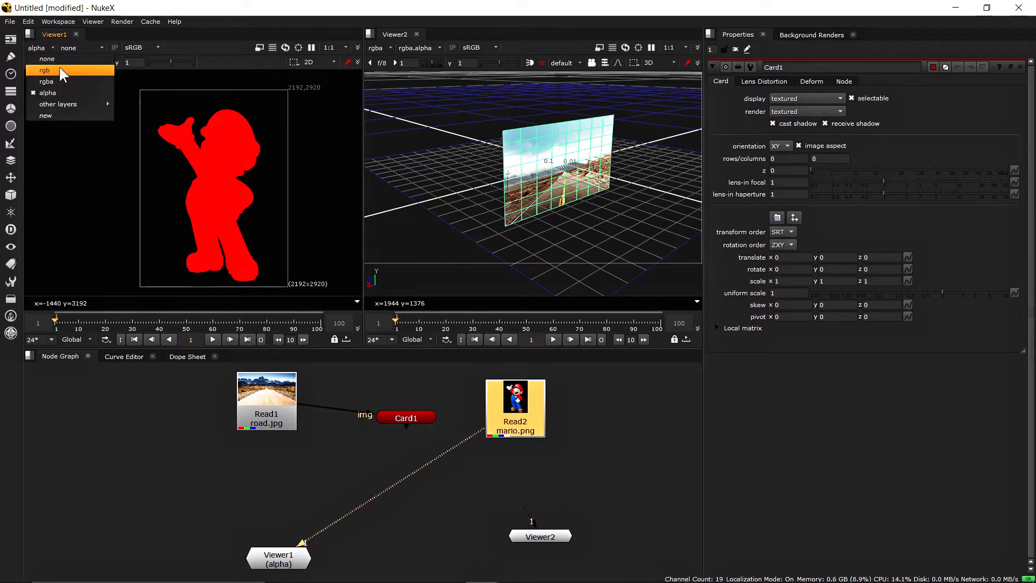
left_click(60, 81)
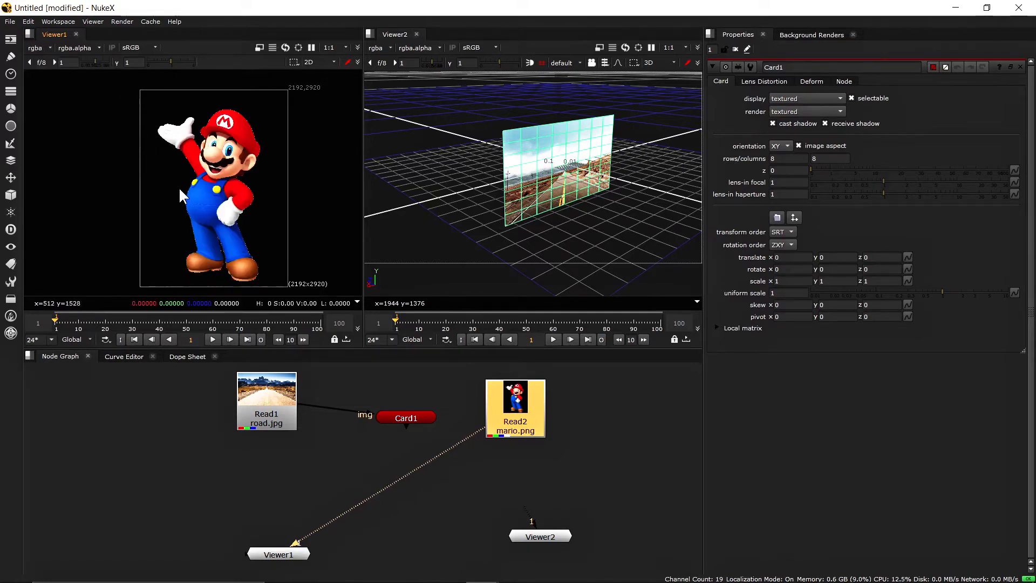
Step: Move the mario.png Read node beside road.jpg on the side away from the card, and place Viewer1 directly below it
left_click_drag(530, 428, 188, 459)
left_click_drag(296, 551, 185, 522)
left_click_drag(176, 452, 164, 412)
mouse_move(174, 522)
left_mouse_down()
mouse_move(153, 520)
mouse_move(166, 517)
left_mouse_up()
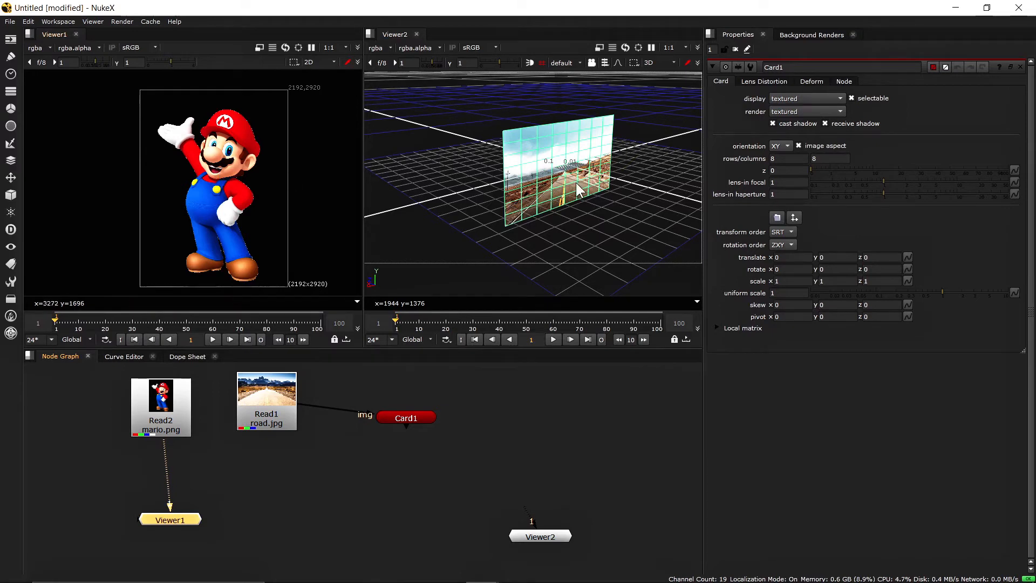
left_click_drag(176, 520, 167, 504)
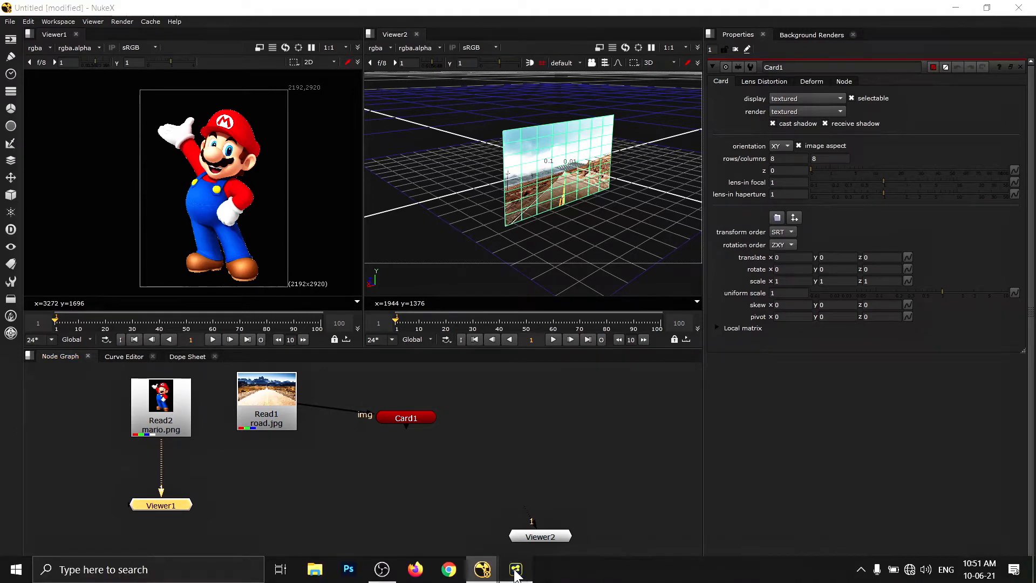
Step: Switch to Fusion Studio and examine the cutout edges of mario.png up close in the first viewer
left_click(516, 572)
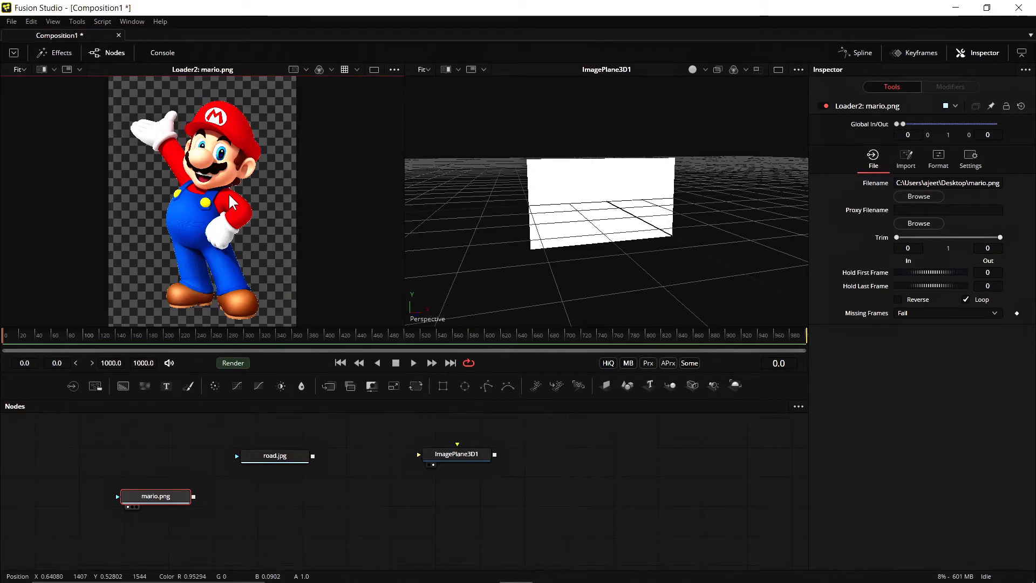
scroll(229, 192, "up", 1)
scroll(230, 188, "up", 5)
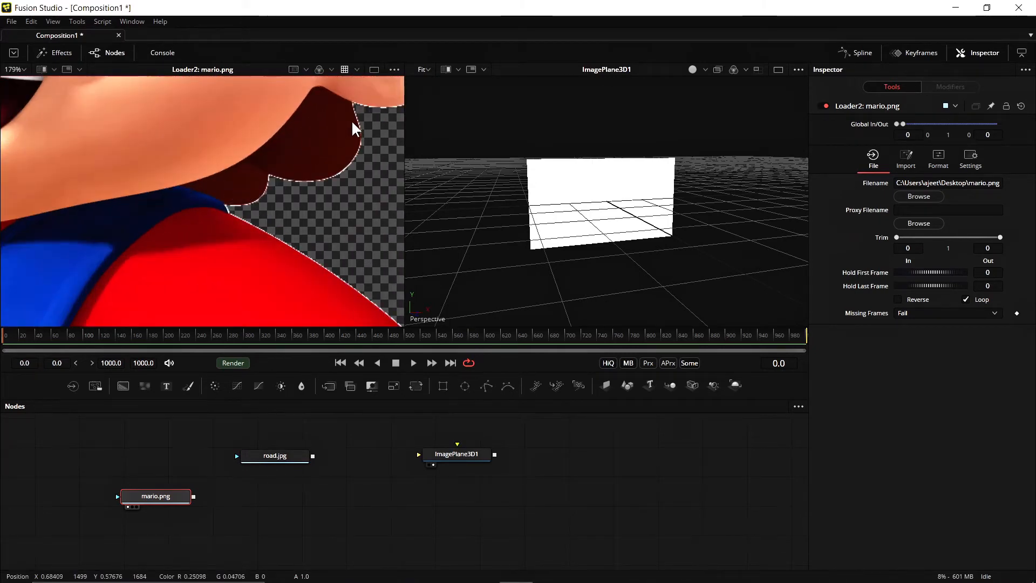
scroll(358, 165, "up", 1)
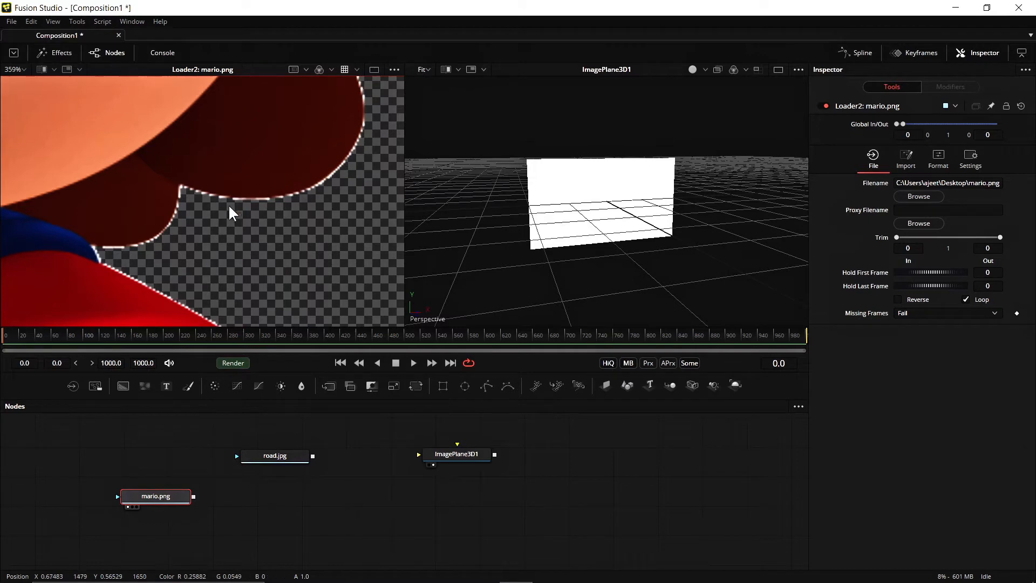
scroll(232, 208, "down", 5)
scroll(236, 209, "down", 2)
scroll(237, 209, "up", 8)
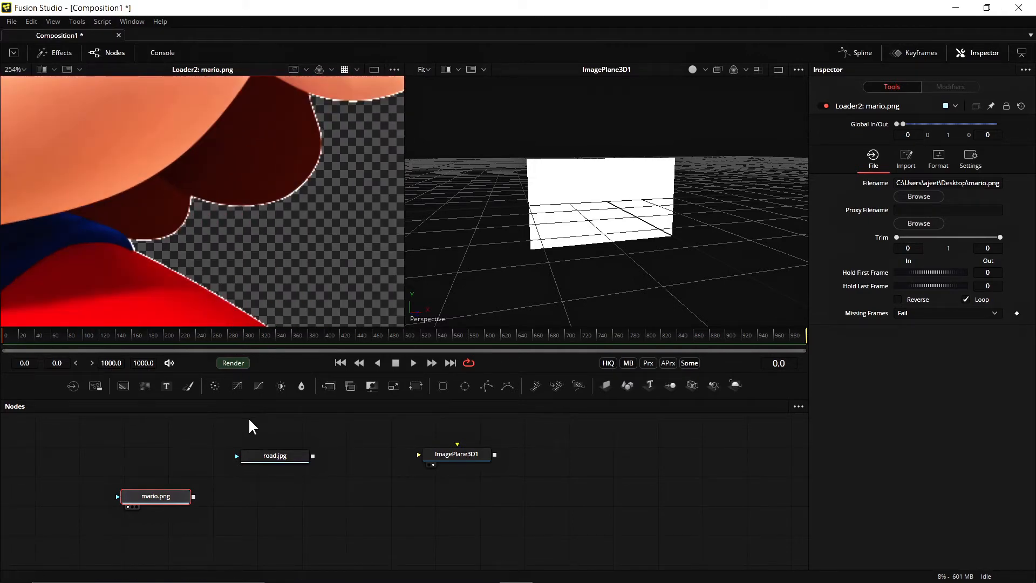
Step: Move the mario.png loader node closer to road.jpg and enable Post-Multiply by Alpha in its import settings
left_click_drag(169, 497, 190, 496)
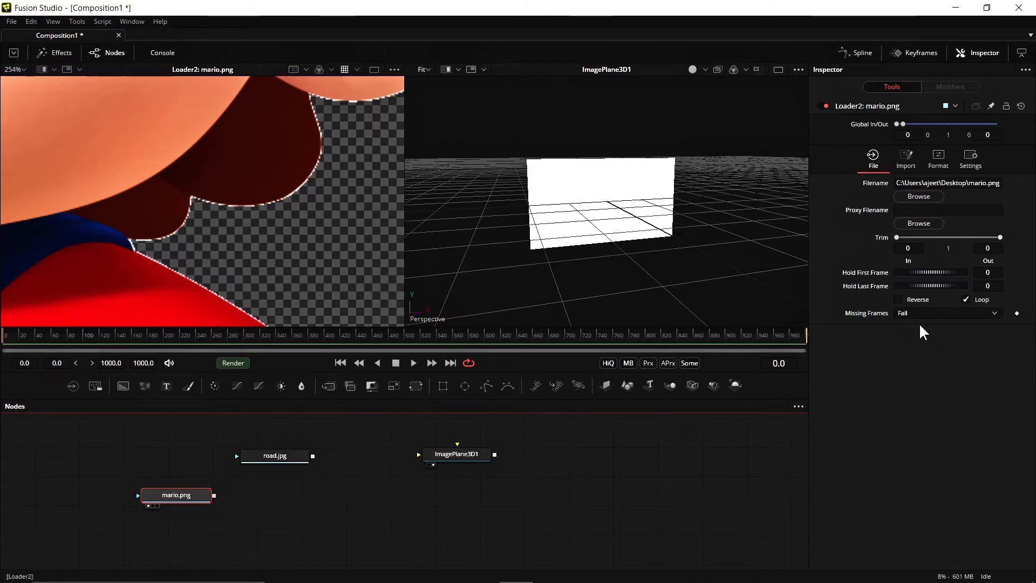
left_click(906, 162)
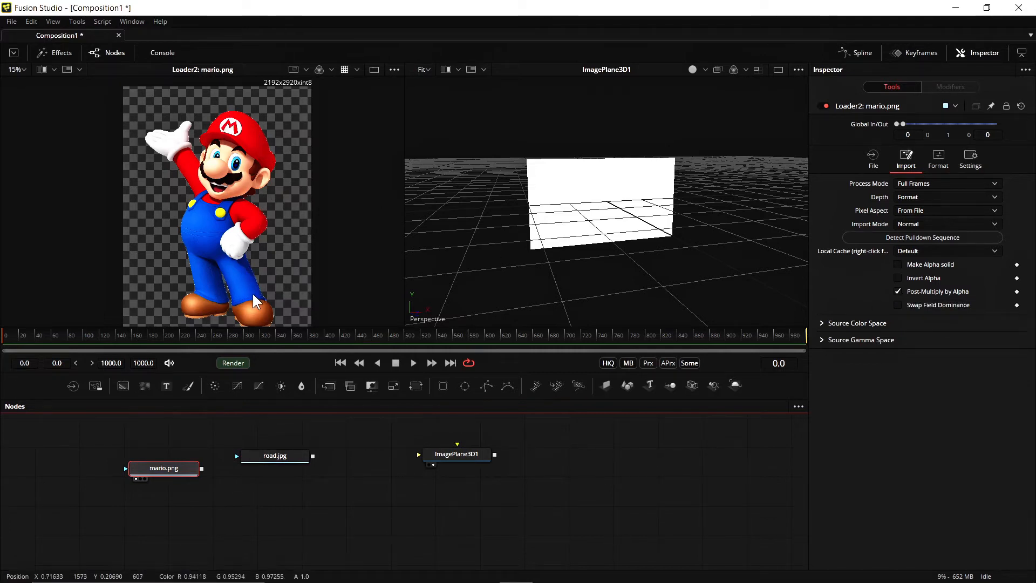
Step: Switch to NukeX and move Viewer1 and the mario.png Read node farther apart, with the Read node's properties open
mouse_move(488, 576)
left_click(559, 532)
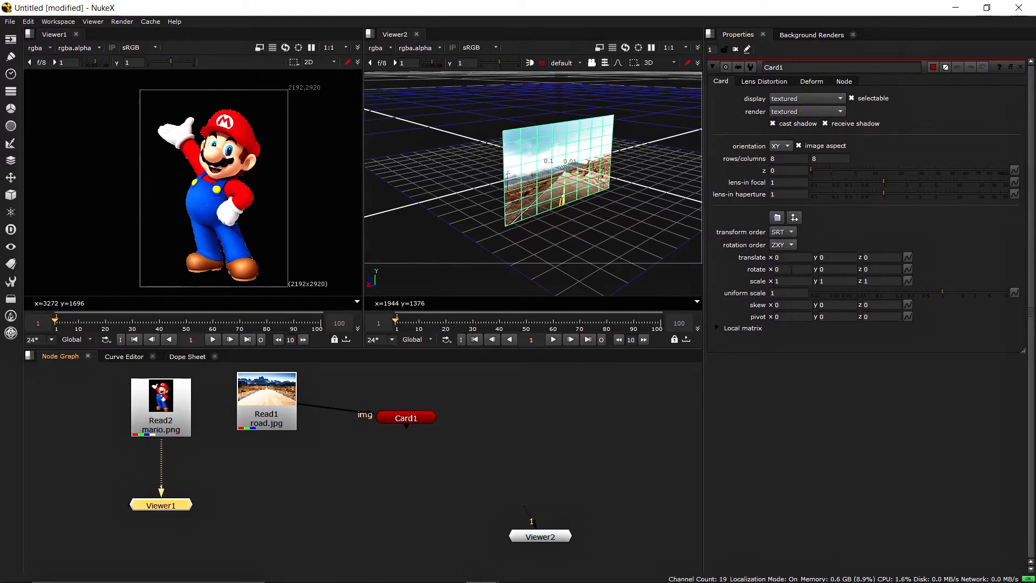
left_click_drag(157, 504, 154, 523)
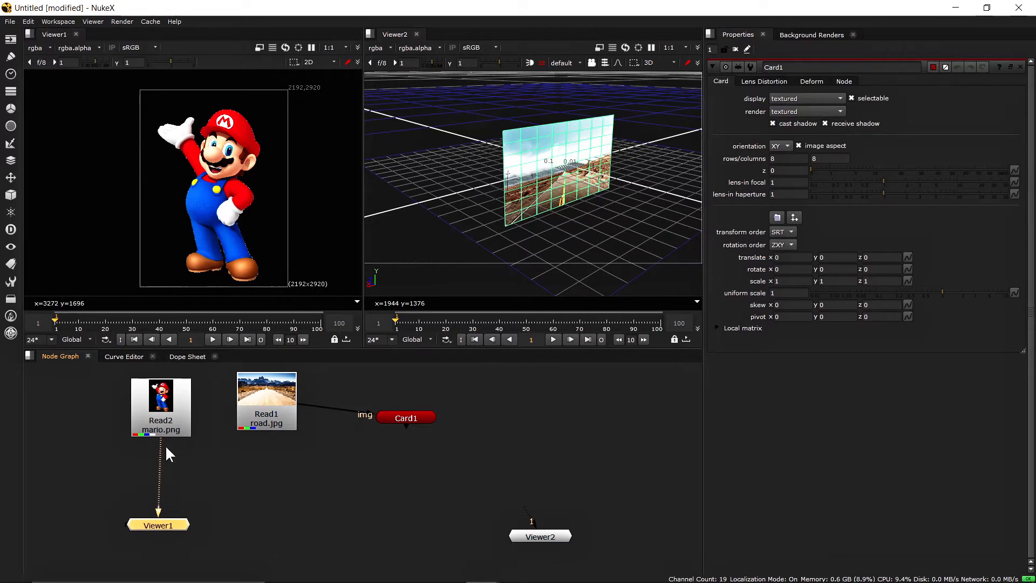
left_click(165, 415)
mouse_move(165, 412)
left_mouse_down()
mouse_move(148, 408)
mouse_move(170, 405)
mouse_move(143, 420)
mouse_move(160, 420)
left_mouse_up()
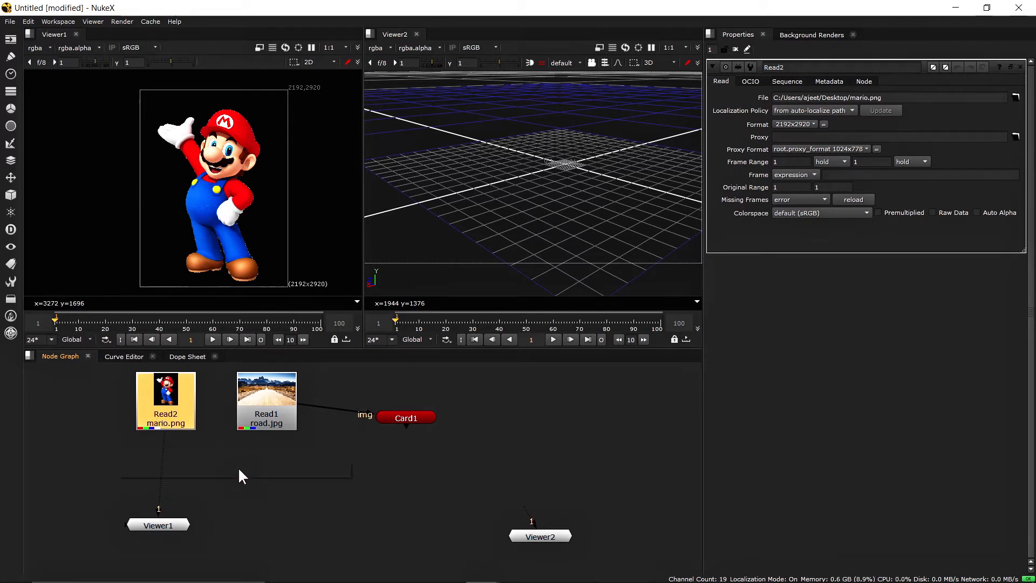
Step: Add a Premult node between the mario.png Read node and Viewer1, and arrange it just below the Read node
key("Tab")
type("pre")
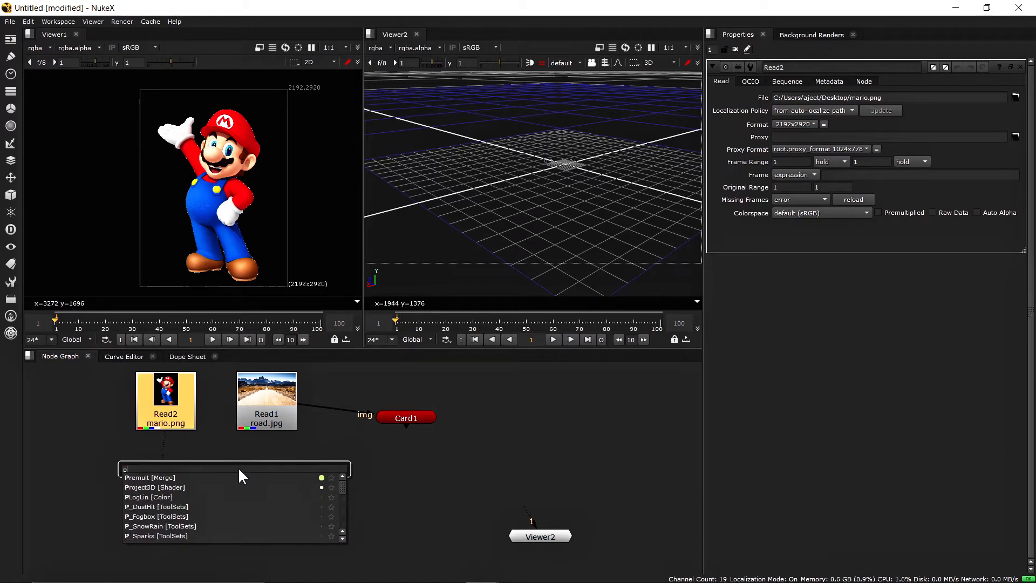
left_click(199, 478)
mouse_move(180, 459)
left_mouse_down()
mouse_move(178, 474)
mouse_move(177, 452)
left_mouse_up()
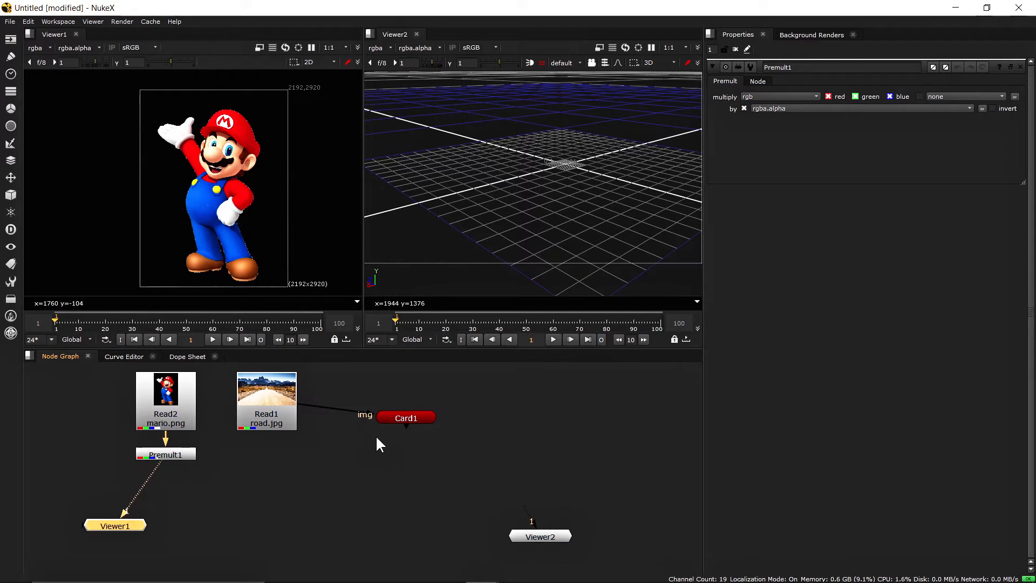
left_click_drag(174, 454, 158, 451)
left_click_drag(127, 525, 145, 534)
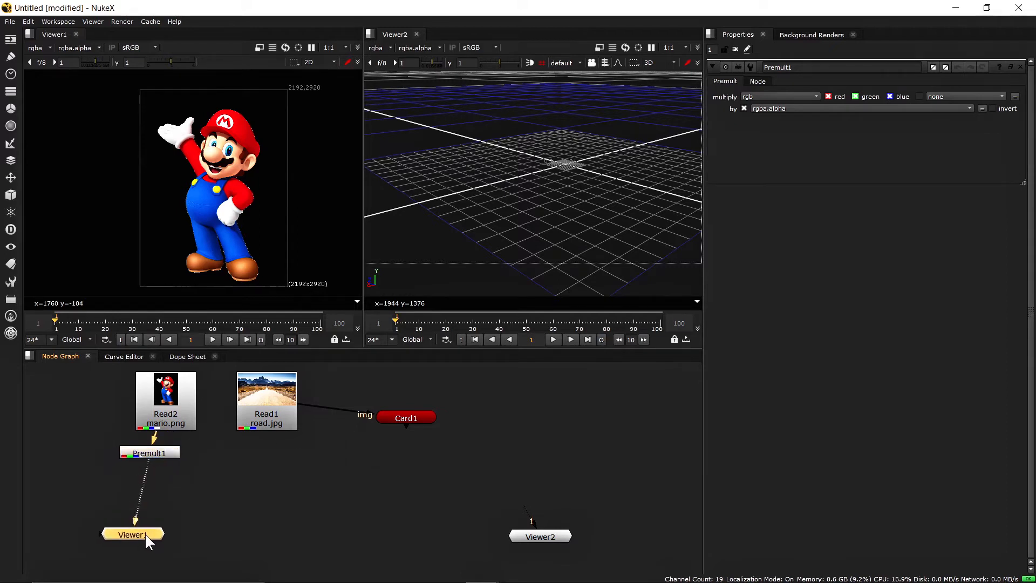
left_click_drag(158, 452, 171, 449)
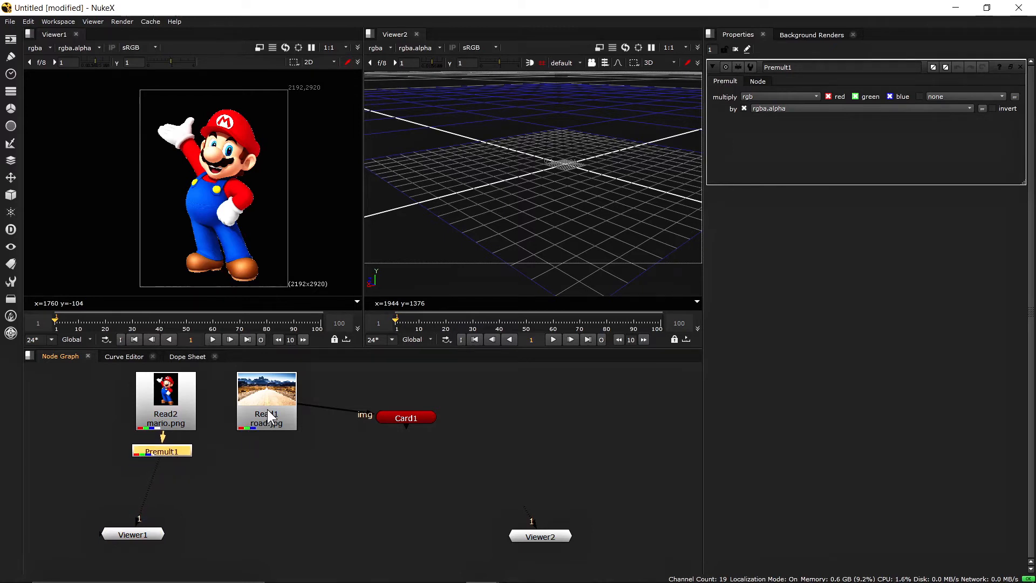
Step: Add a second Card node and connect its img input to the Premult node
double_click(396, 418)
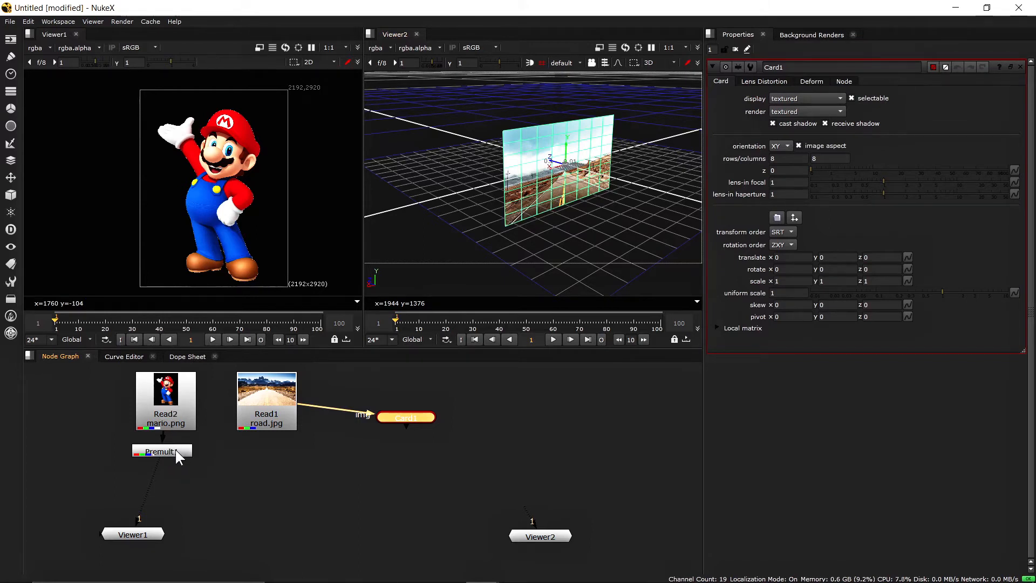
left_click(218, 478)
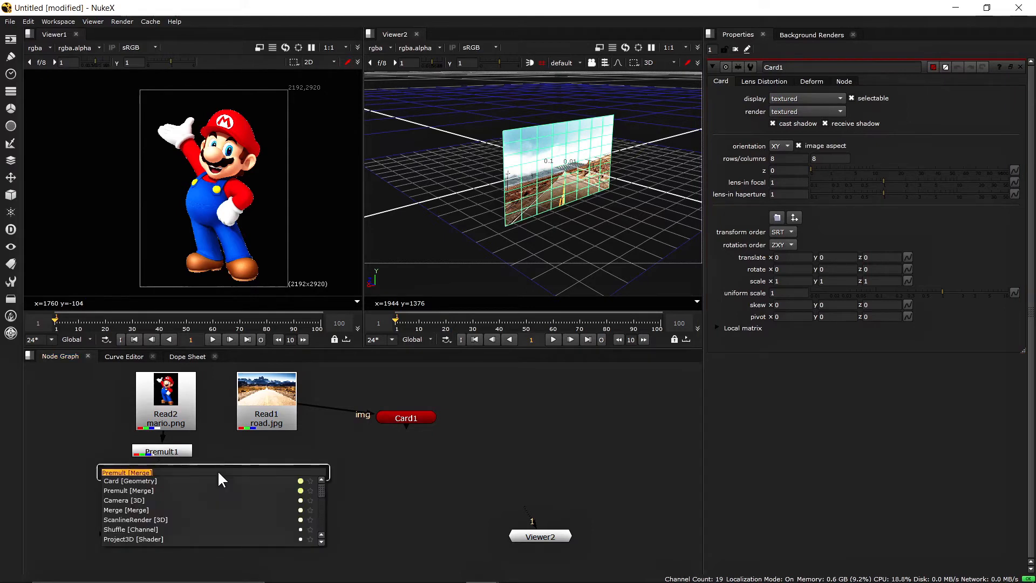
type("card")
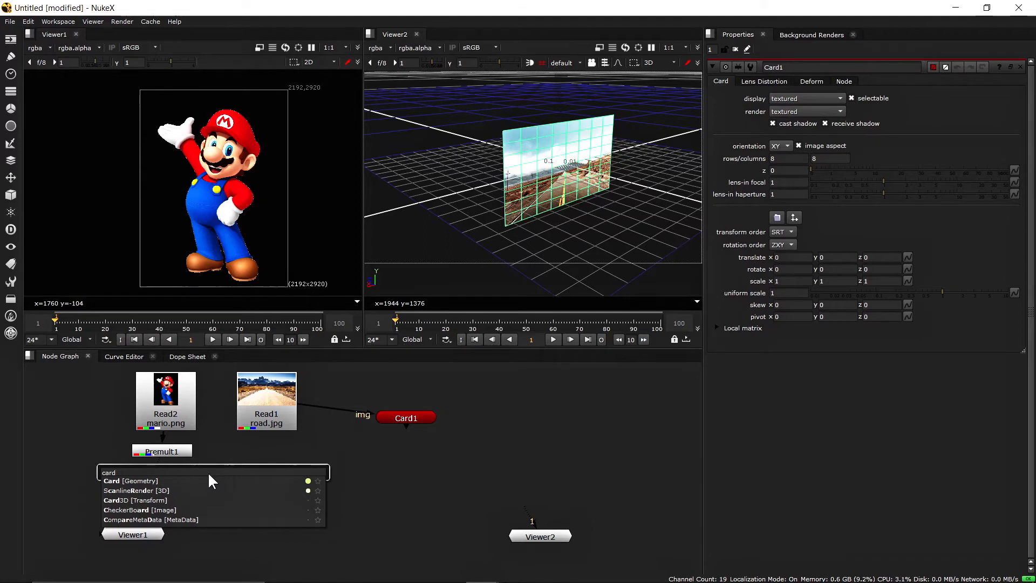
left_click(206, 479)
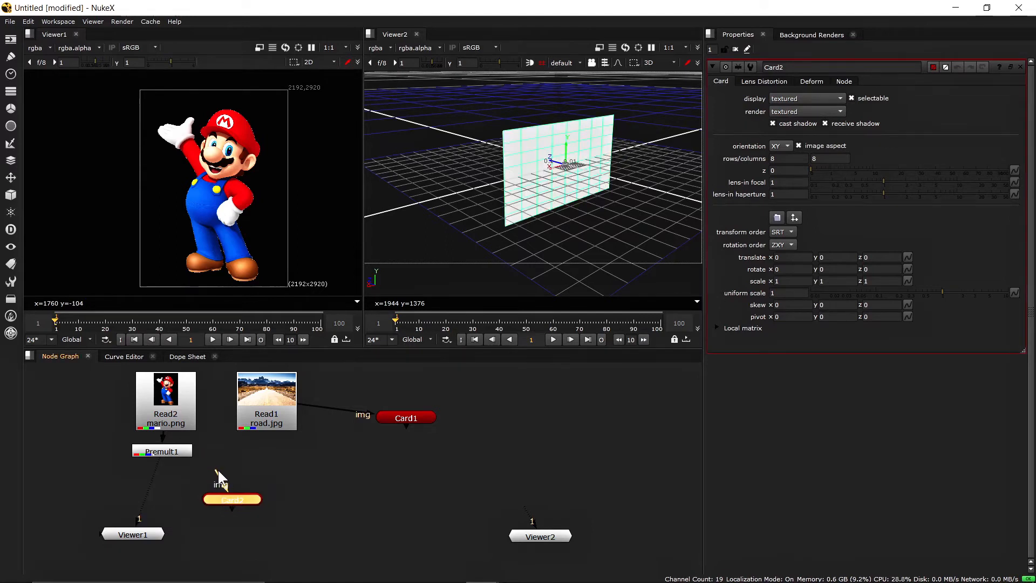
left_click_drag(176, 451, 176, 452)
left_click_drag(222, 497, 193, 492)
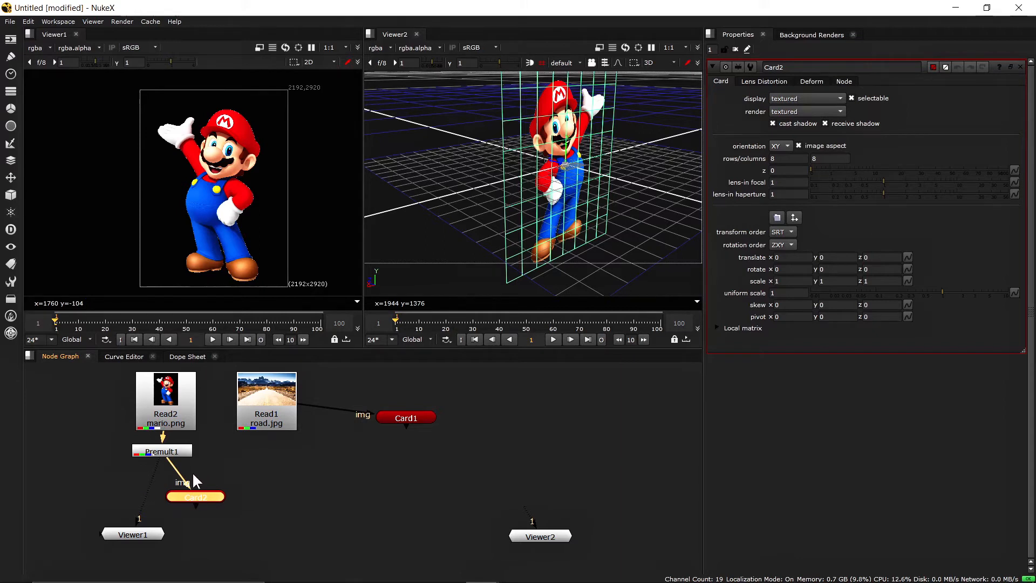
Step: Set the maximum number of open property panels to 3 and open Card1's properties alongside Card2's
left_click(712, 49)
type("3")
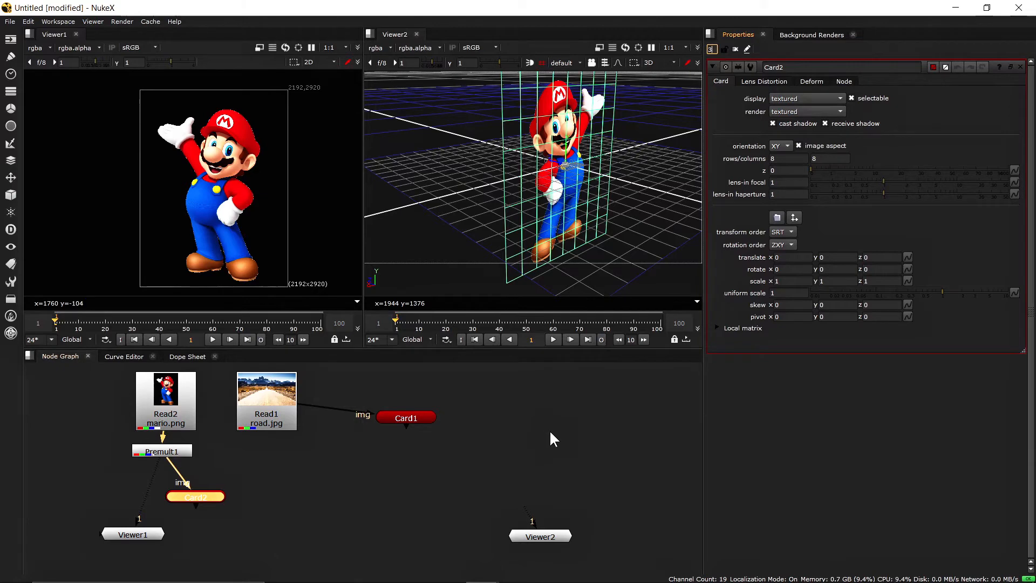
left_click(550, 432)
double_click(403, 421)
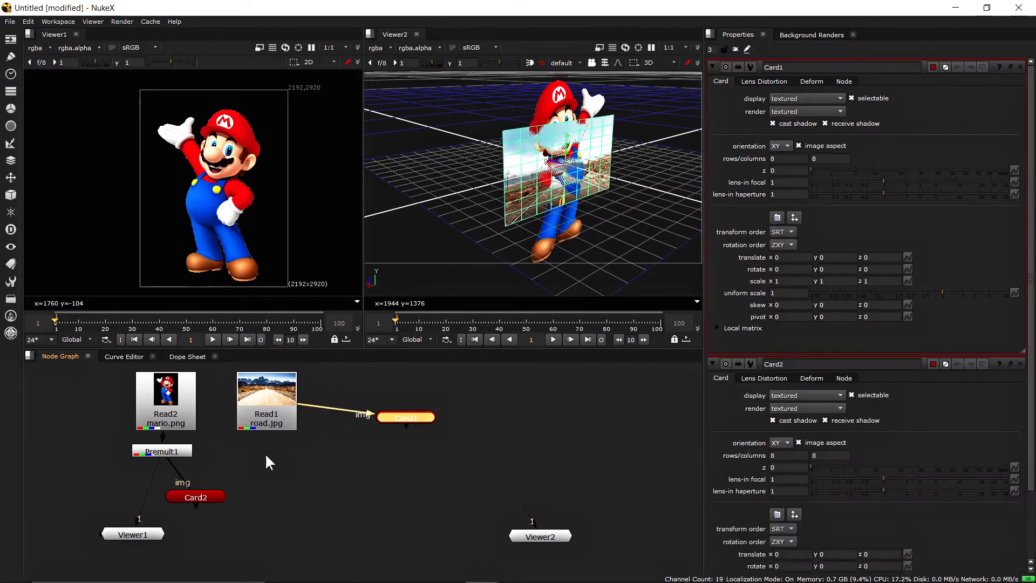
Step: Reposition both Card nodes in the graph and examine how the road and Mario cards overlap in the 3D viewer
left_click_drag(205, 494, 234, 494)
left_click_drag(391, 426, 361, 445)
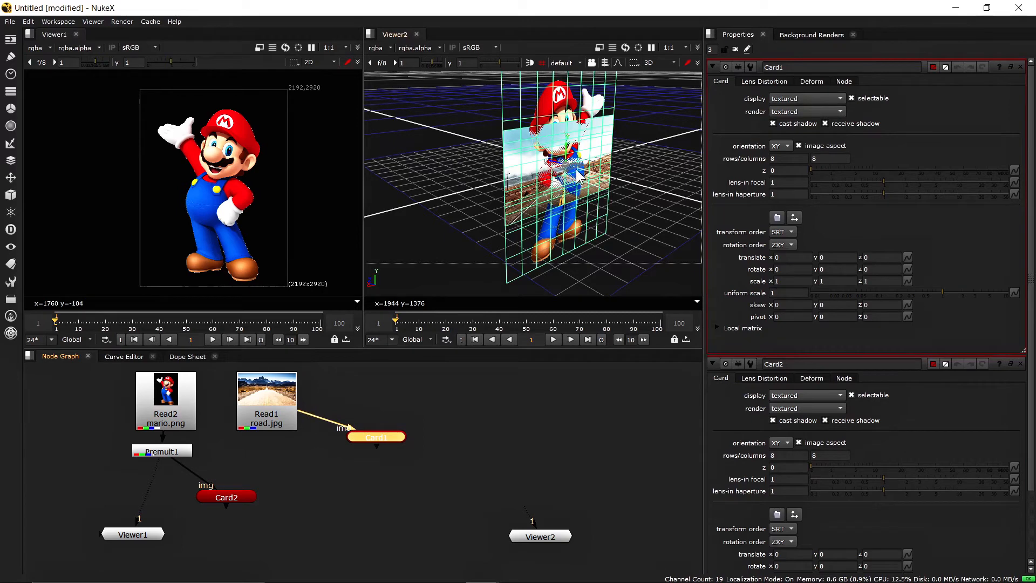
left_click(642, 207)
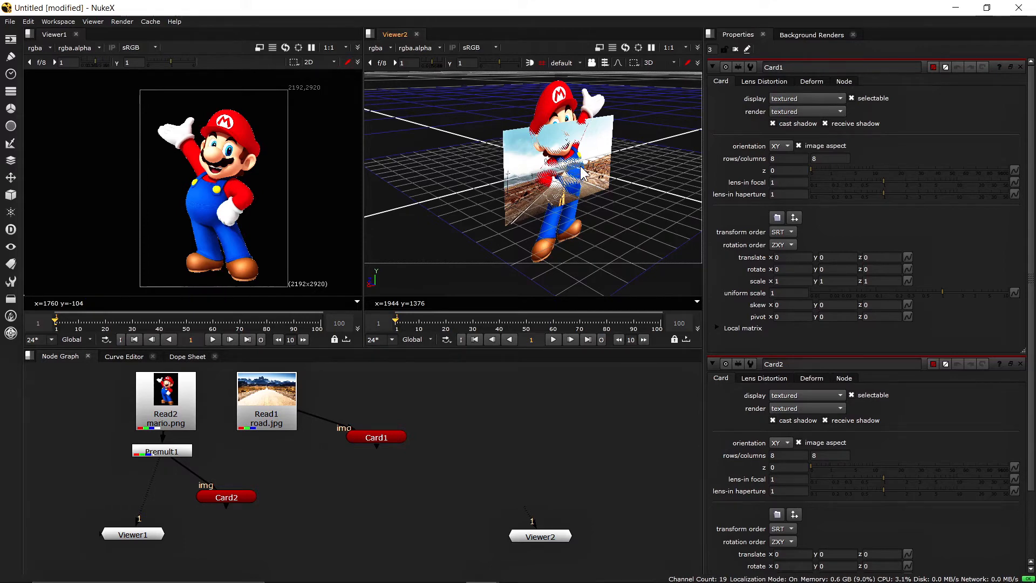
scroll(577, 189, "up", 5)
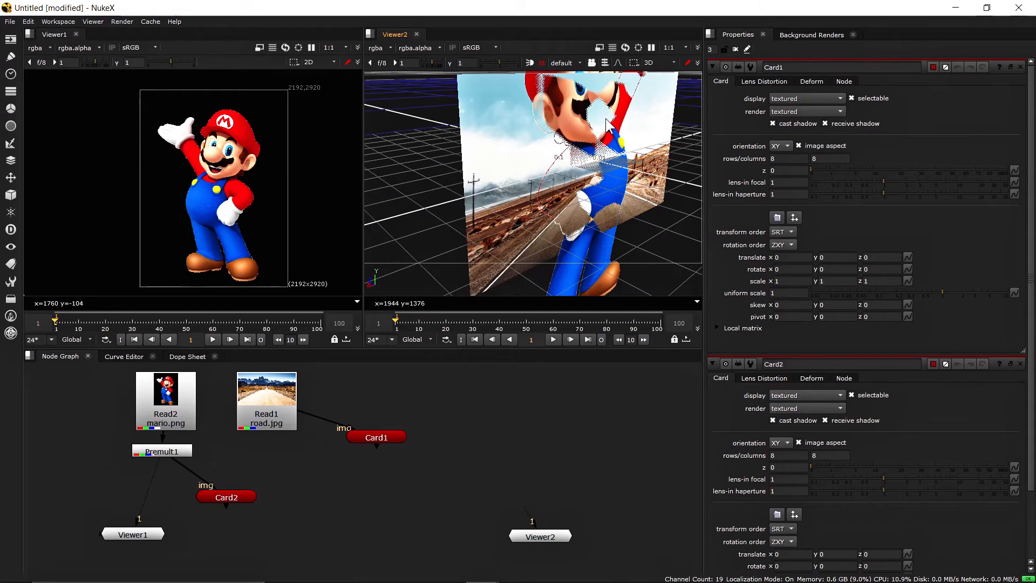
scroll(608, 125, "down", 5)
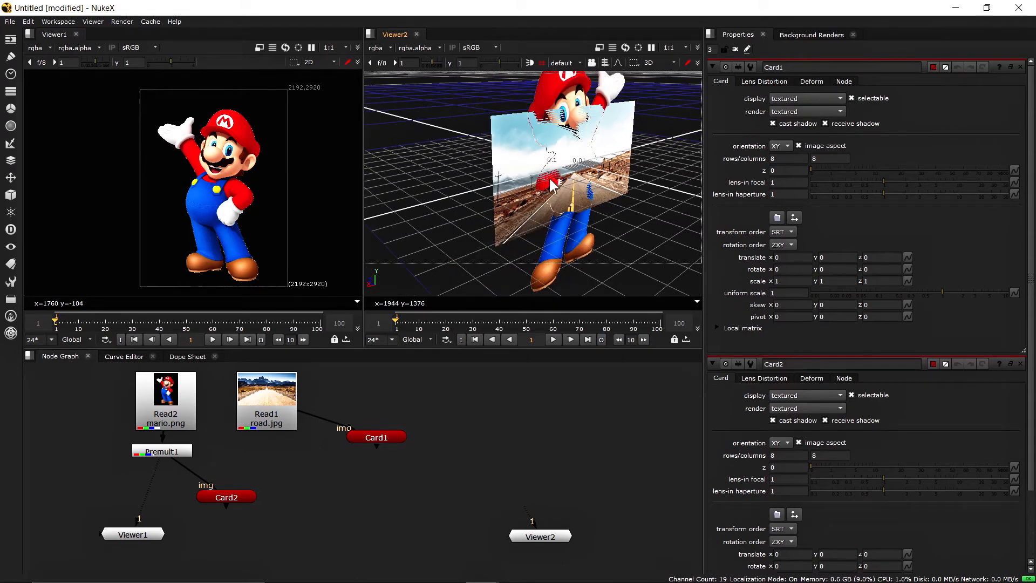
left_click(517, 179)
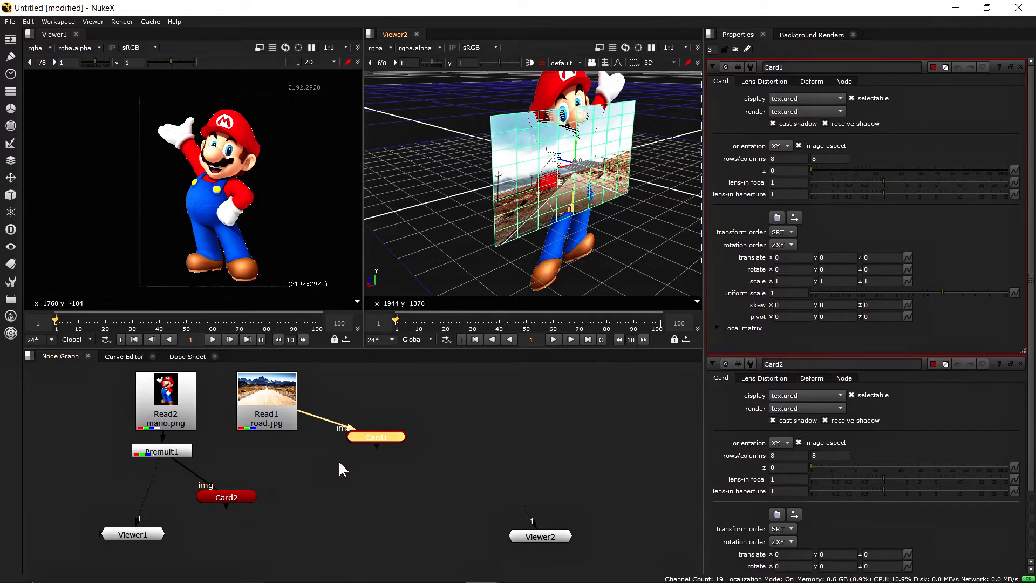
Step: Move the Mario card along Z to about -0.222 and the road card along Z to about 0.355
left_click(236, 496)
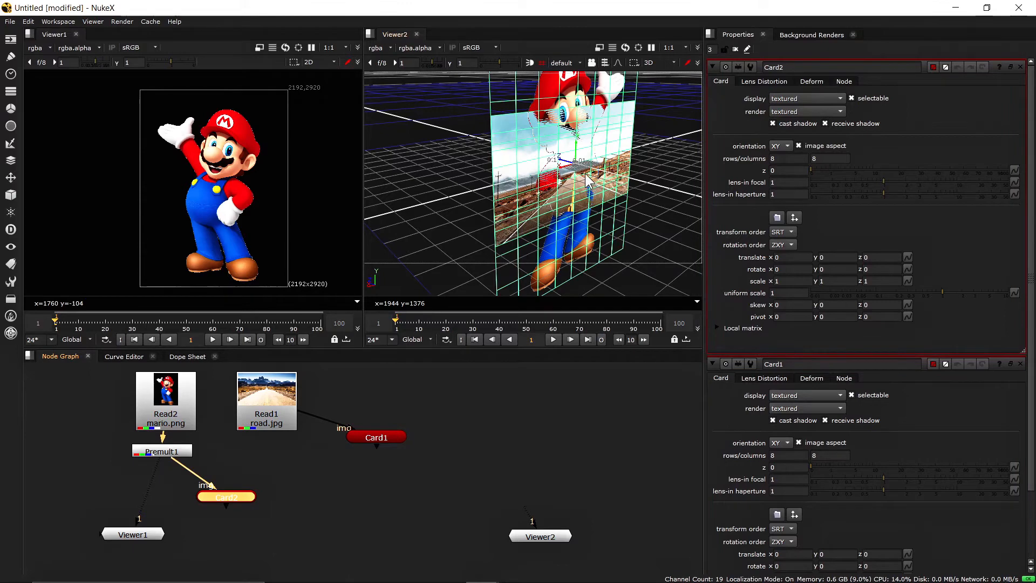
left_click_drag(562, 164, 624, 188)
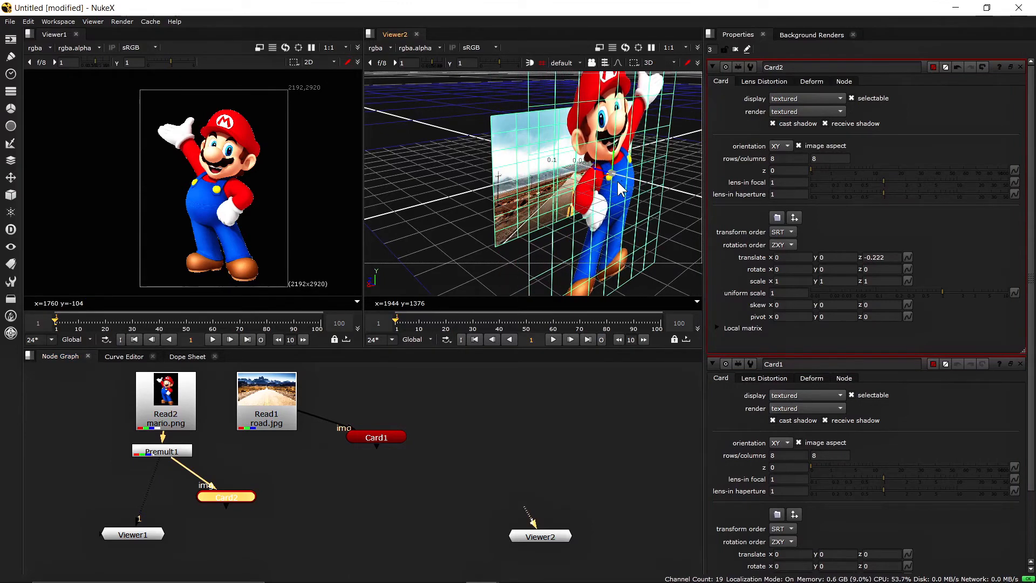
left_click(380, 437)
left_click(530, 161)
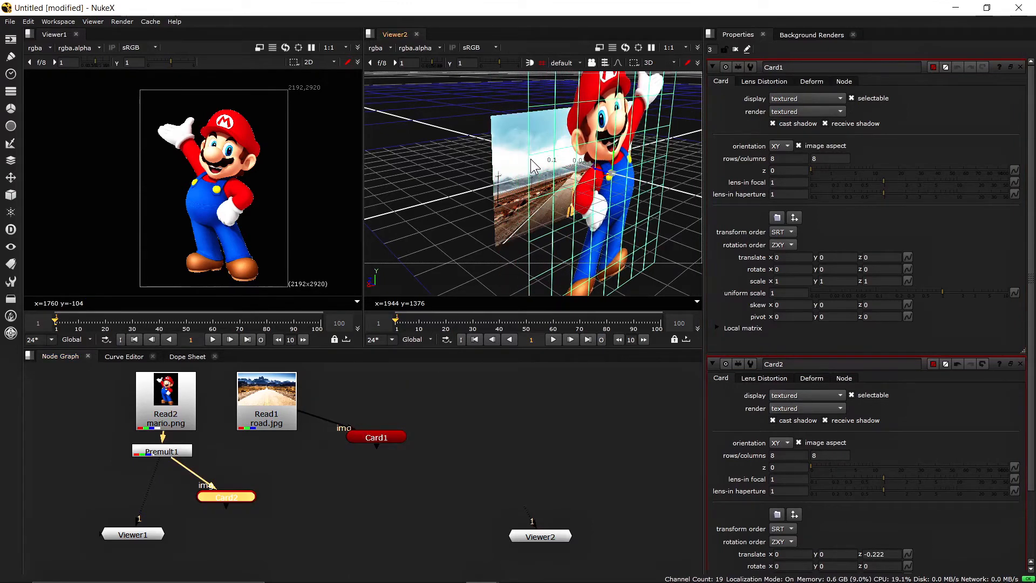
left_click(389, 435)
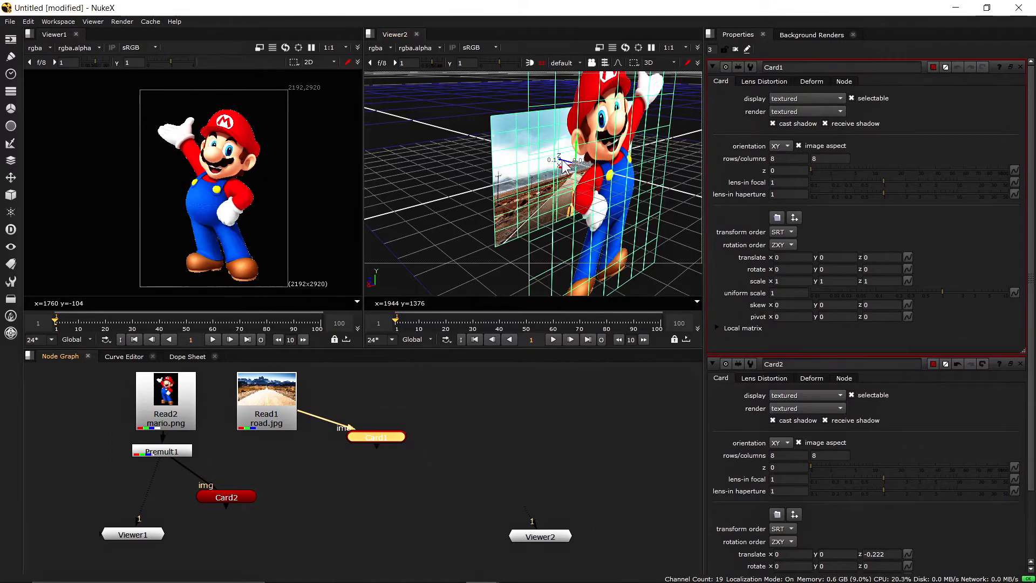
left_click_drag(564, 162, 461, 134)
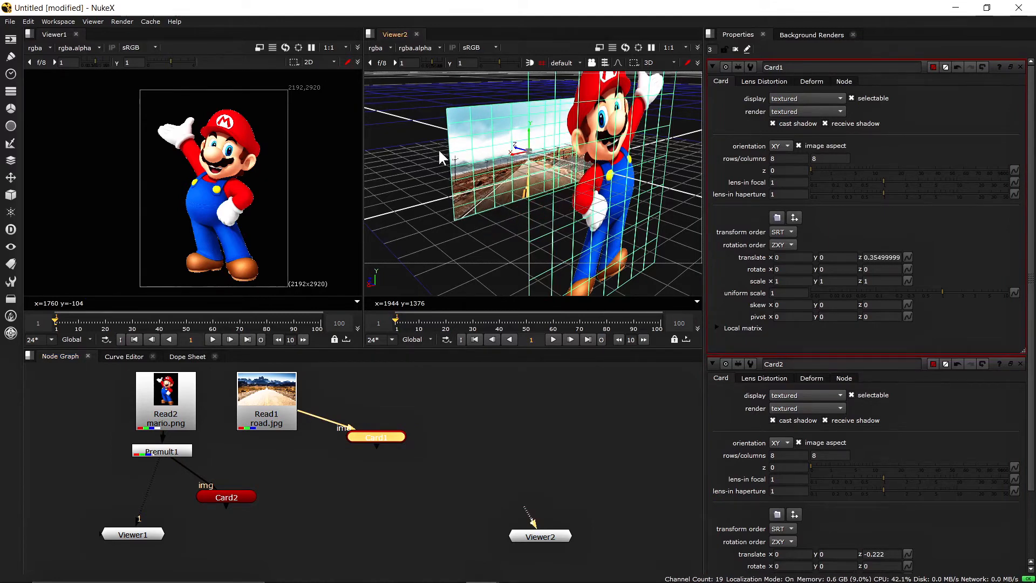
Step: Select the road card in the 3D view and stack the road.jpg Read node directly above Card1 in the graph
left_click(435, 229)
left_click_drag(428, 241, 507, 238, "ctrl")
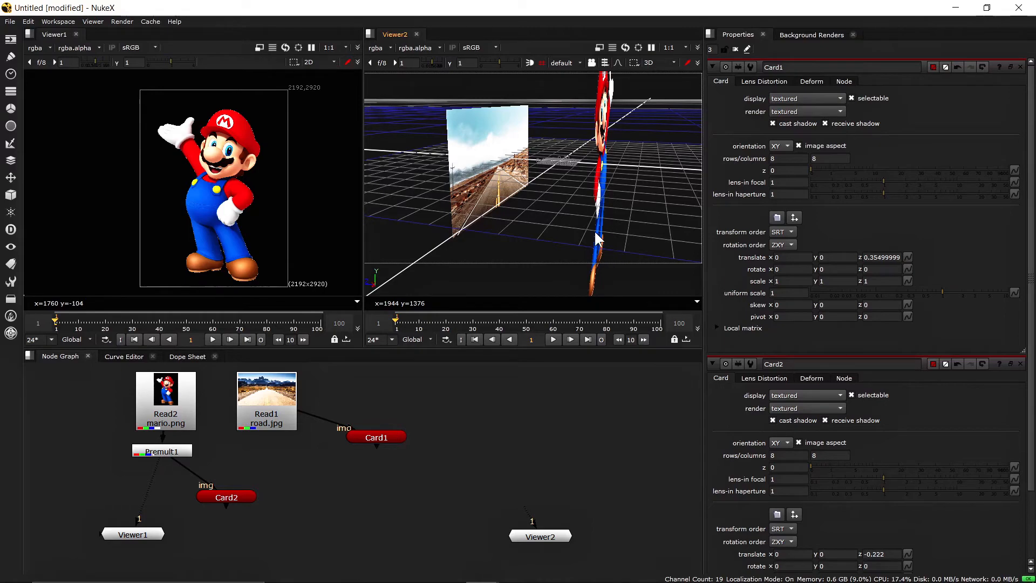
left_click_drag(626, 229, 495, 215, "ctrl")
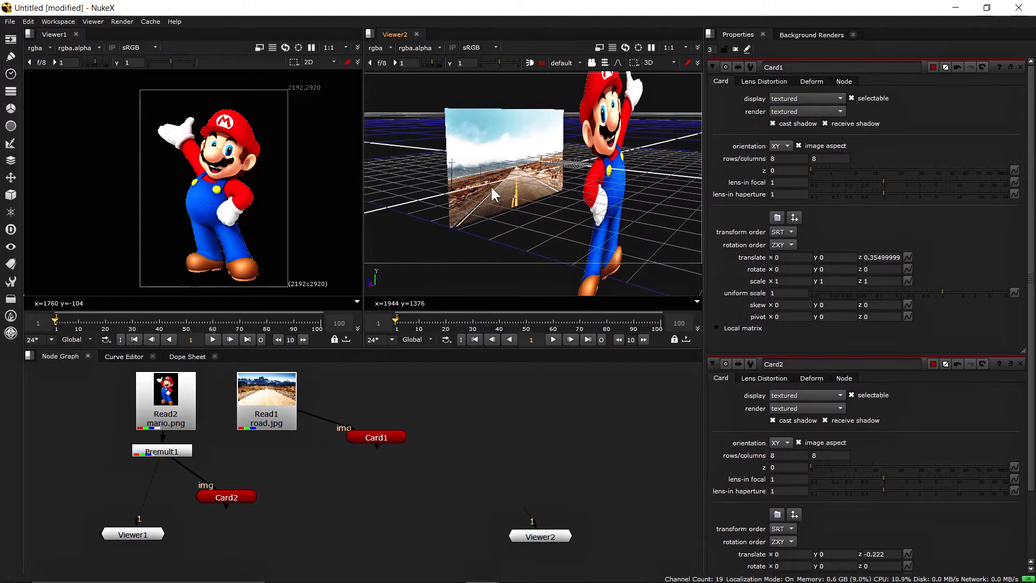
left_click(494, 195)
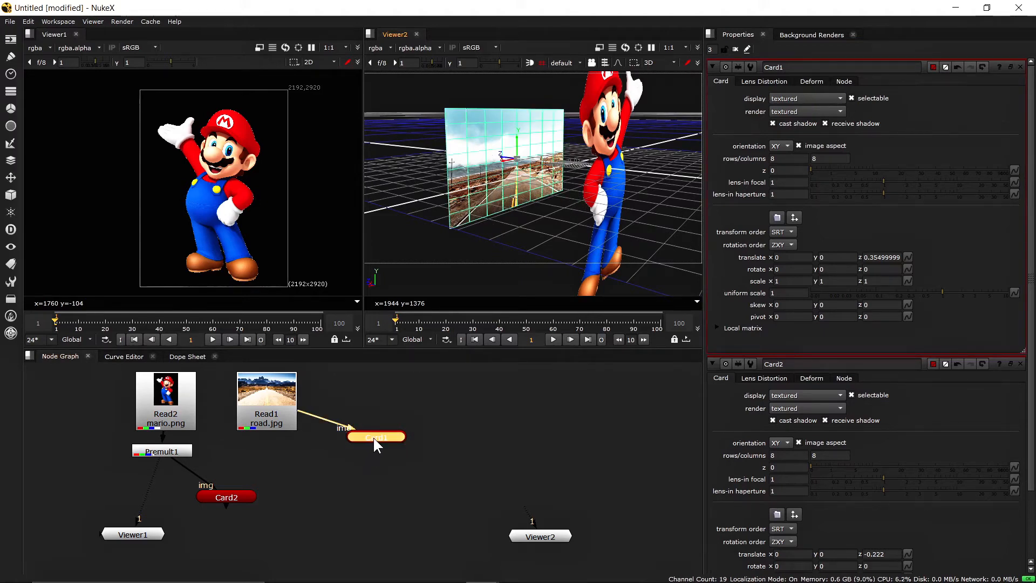
mouse_move(357, 437)
left_mouse_down()
mouse_move(392, 449)
mouse_move(354, 454)
left_mouse_up()
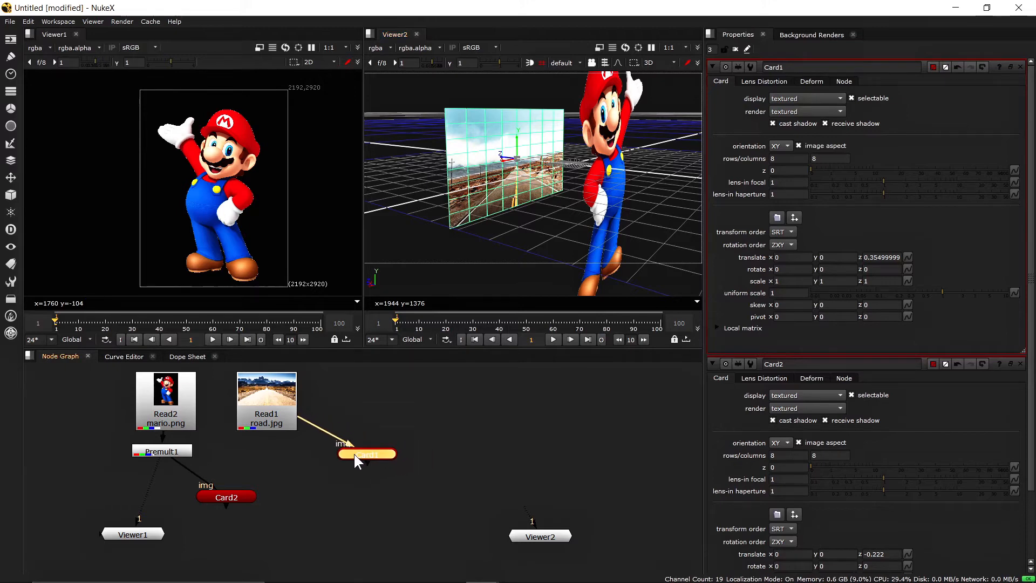
left_click_drag(272, 390, 366, 386)
Step: Set the road card's uniform scale to 3.3 and tidy both Card nodes beneath their source nodes
left_click(373, 455)
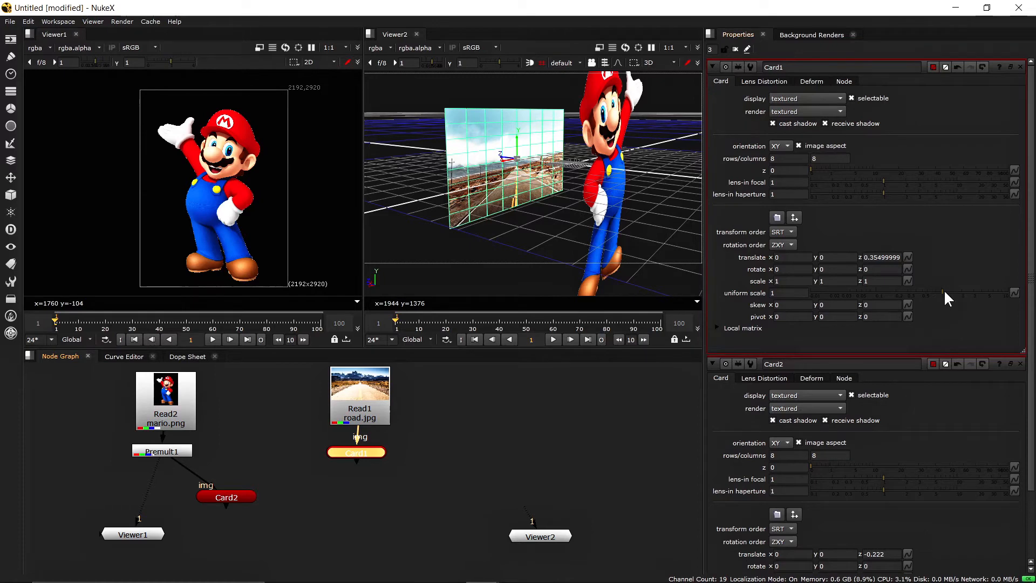
left_click_drag(943, 291, 978, 298)
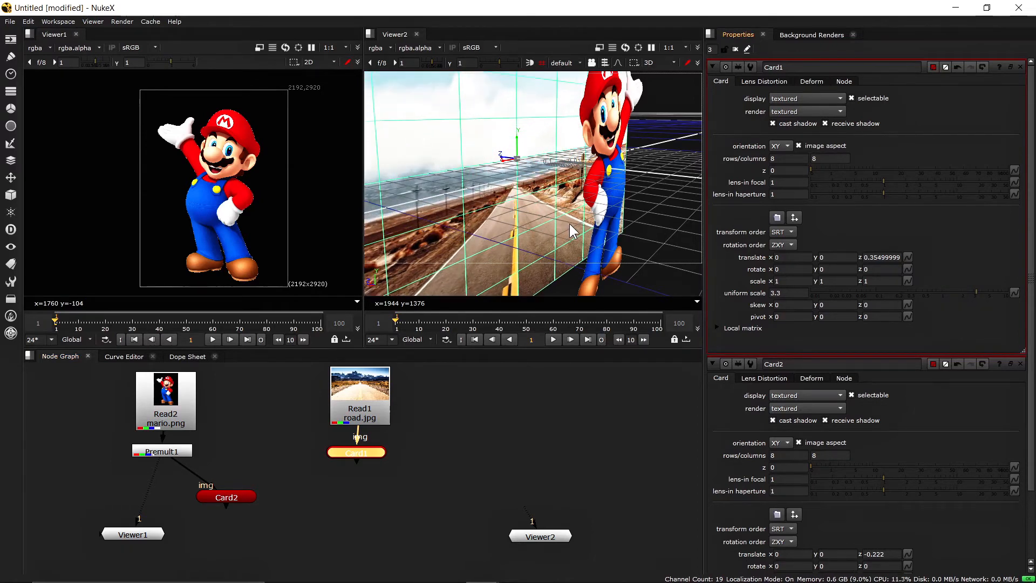
scroll(569, 224, "down", 10)
left_click_drag(579, 226, 485, 232, "ctrl")
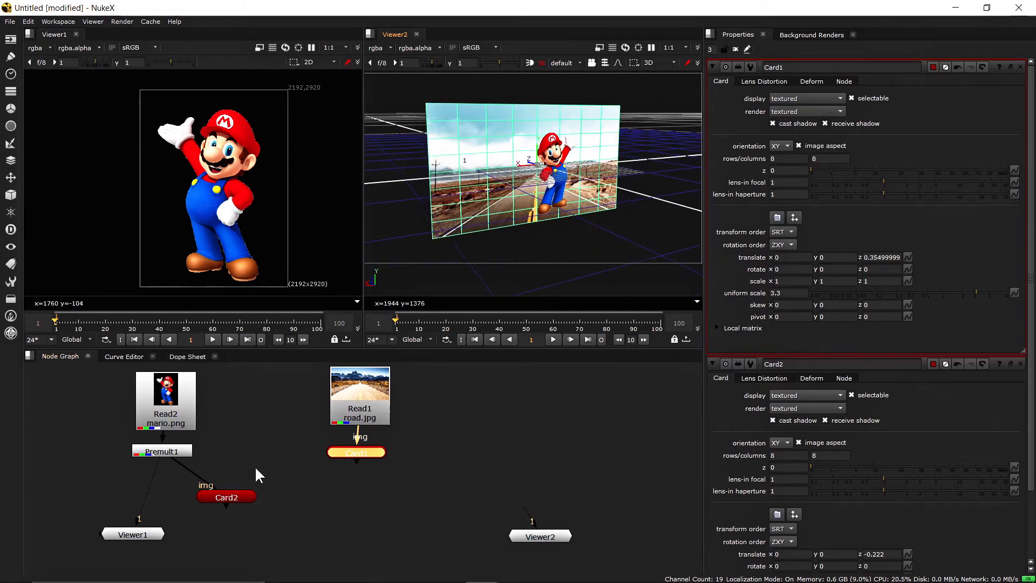
left_click_drag(214, 496, 189, 485)
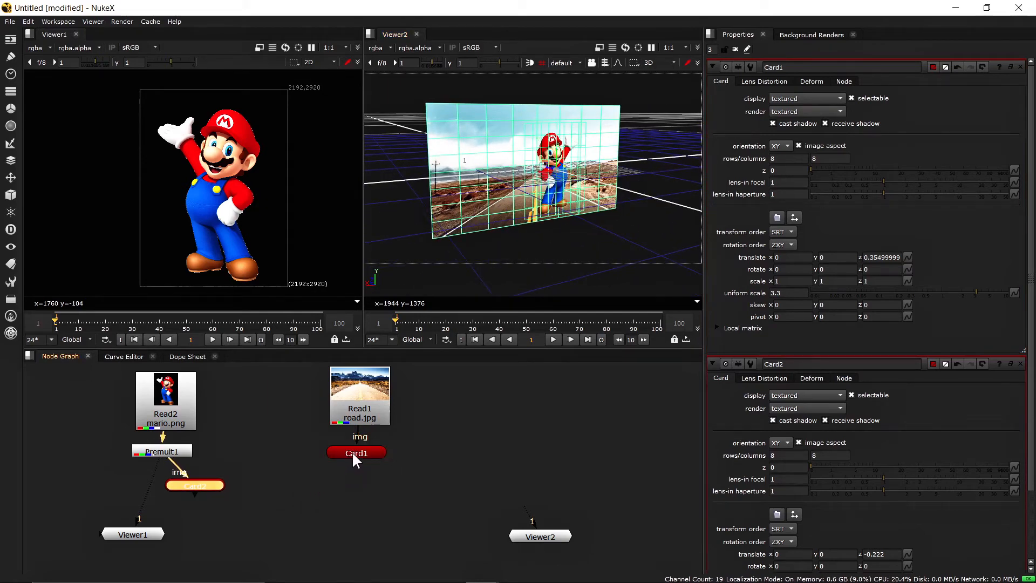
left_click_drag(352, 452, 350, 456)
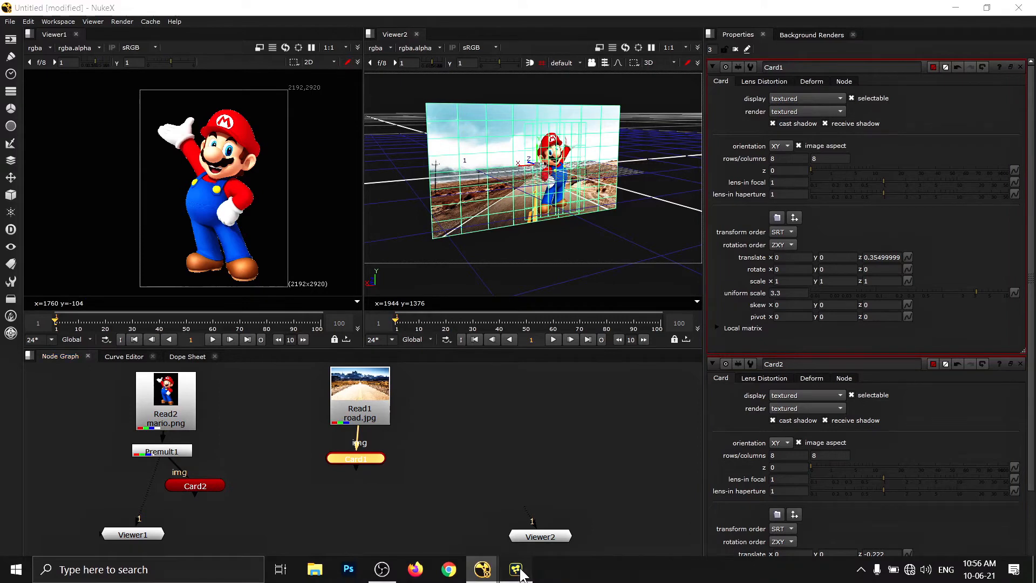
Step: Switch to Fusion Studio, connect road.jpg to ImagePlane3D1 and line up the two nodes in one row
left_click(516, 577)
left_click_drag(459, 459, 440, 459)
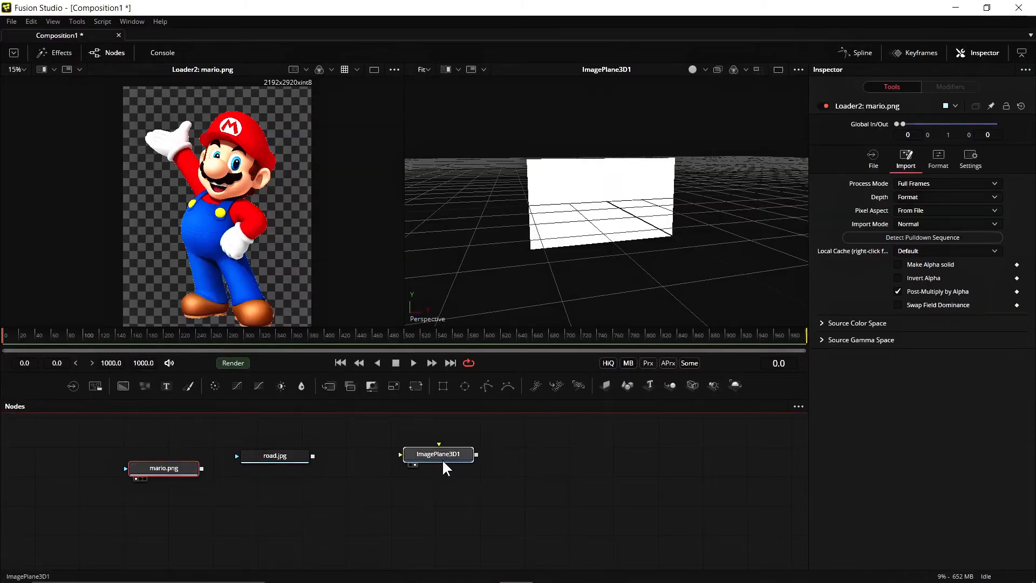
left_click_drag(313, 456, 416, 453)
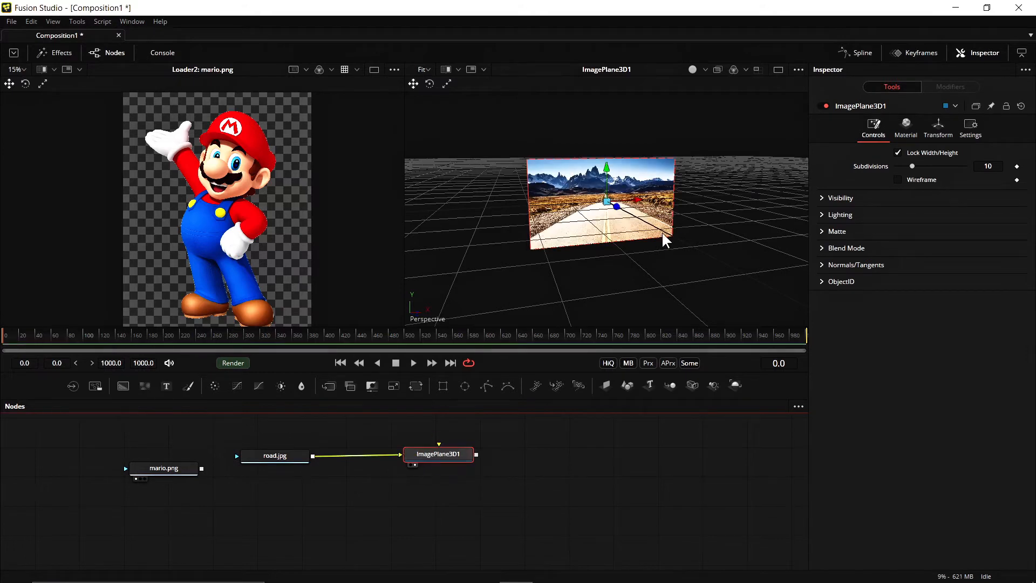
left_click_drag(278, 456, 290, 436)
left_click_drag(410, 449, 386, 441)
Step: Place mario.png below road.jpg, attach a new Image Plane 3D node to it and show that plane in the 3D viewer
left_click_drag(172, 468, 291, 495)
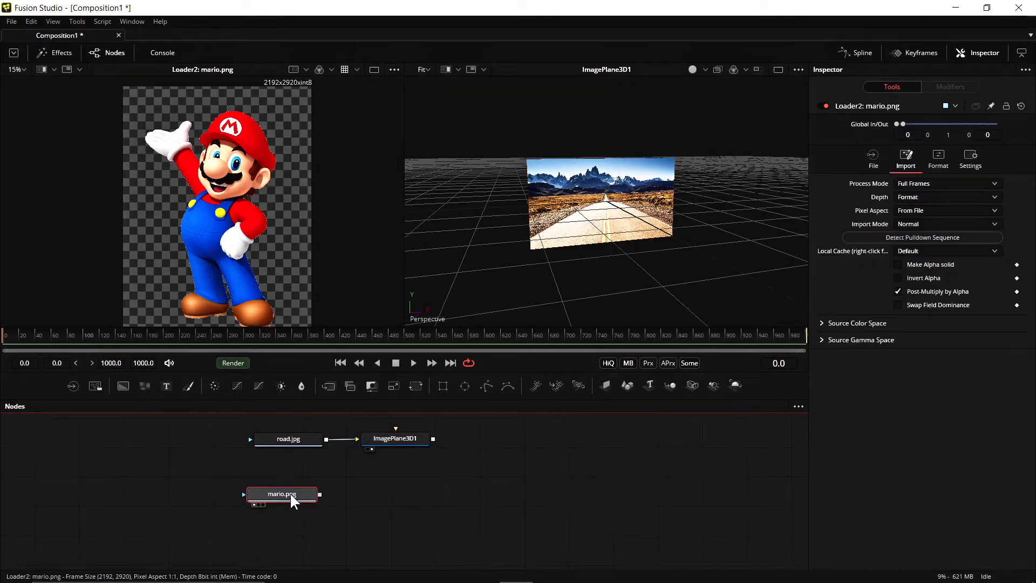
key("shift+space")
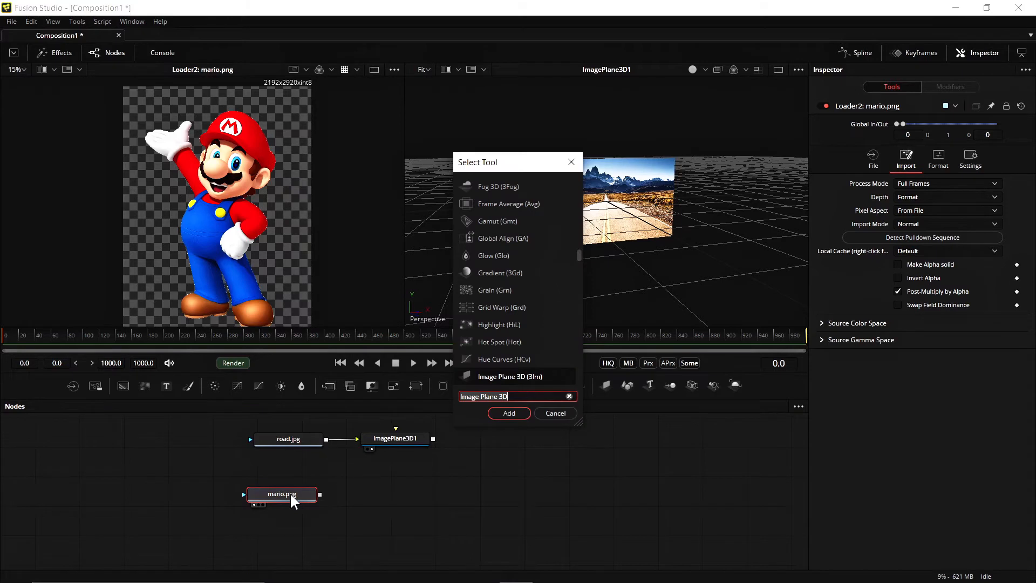
left_click(509, 413)
left_click_drag(368, 494, 484, 278)
left_click(372, 449)
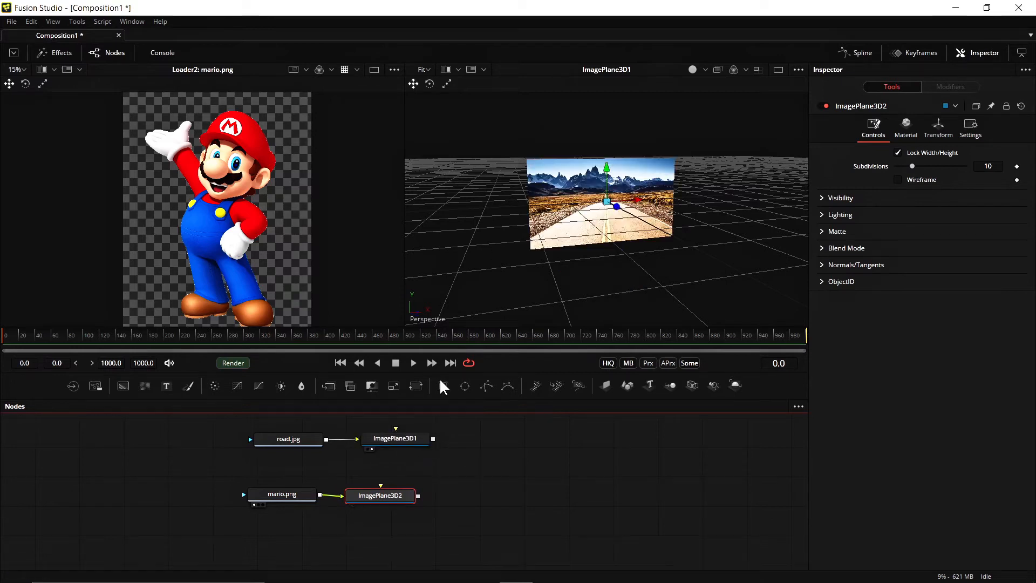
key("2")
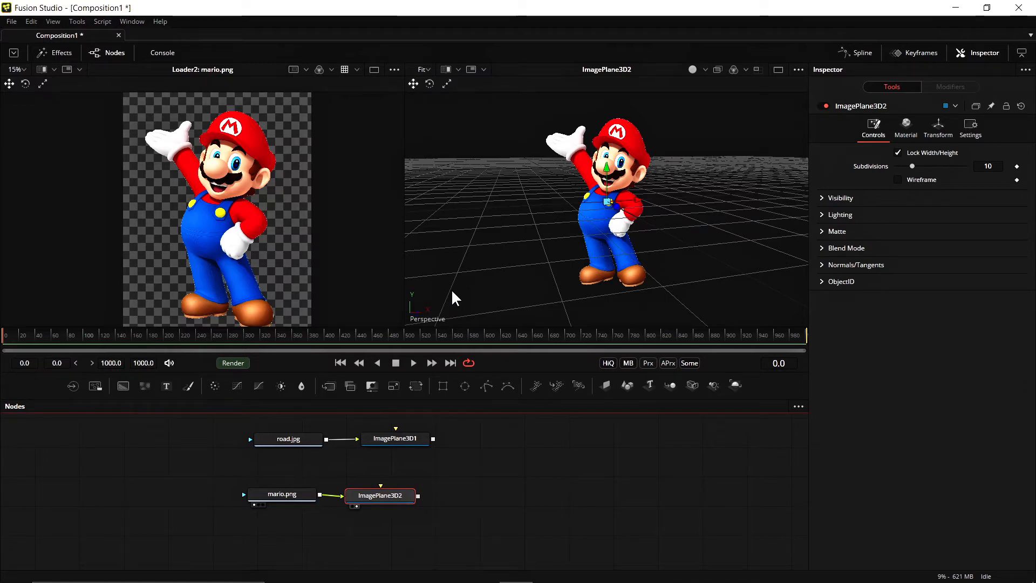
Step: Compare the road image plane and the Mario image plane by showing each one in the 3D viewer
left_click_drag(417, 439, 407, 440)
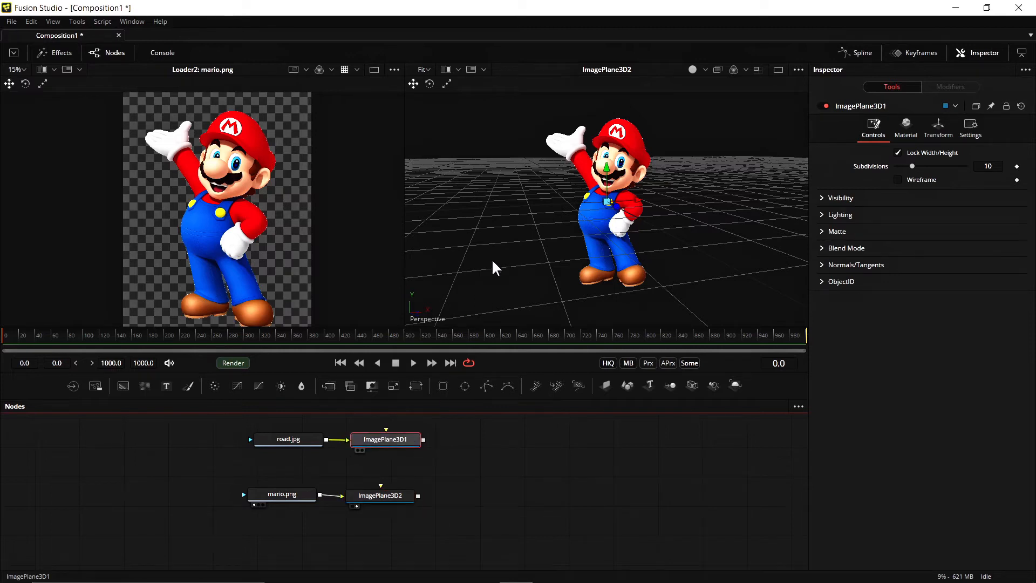
key("2")
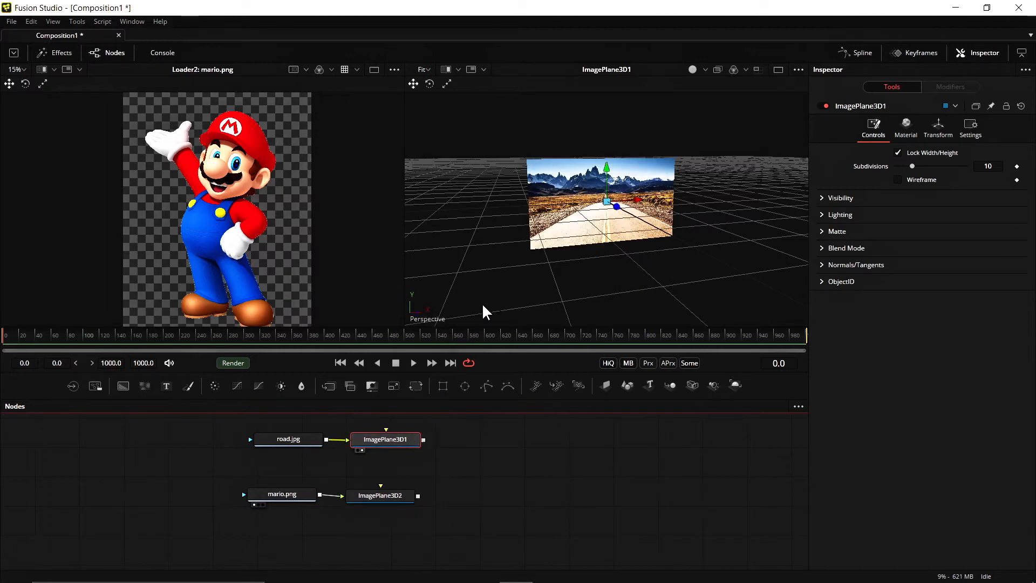
left_click_drag(391, 493, 460, 326)
left_click_drag(496, 263, 495, 264)
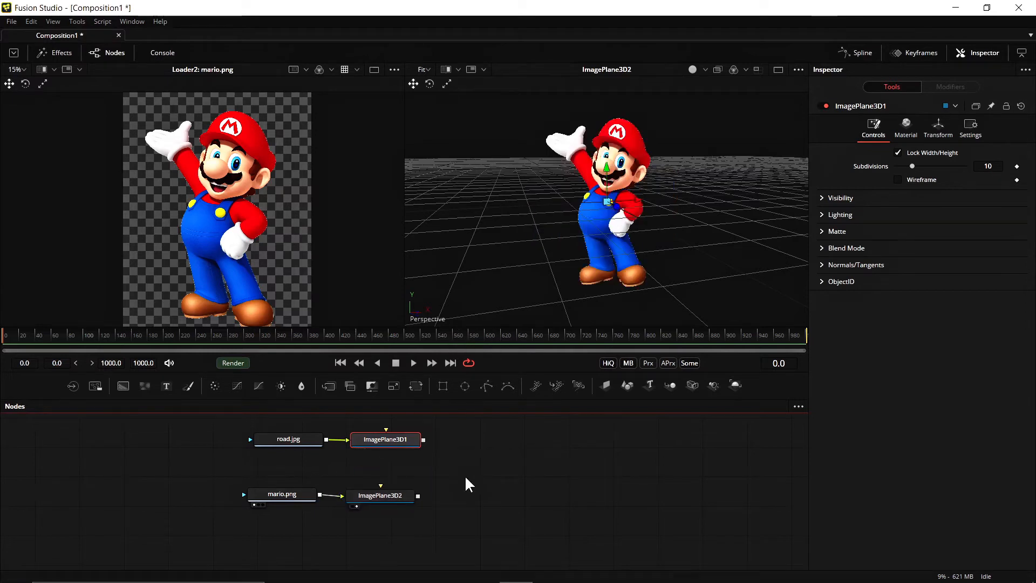
Step: Add an unconnected Merge 3D node beyond the two image plane nodes
left_click(466, 466)
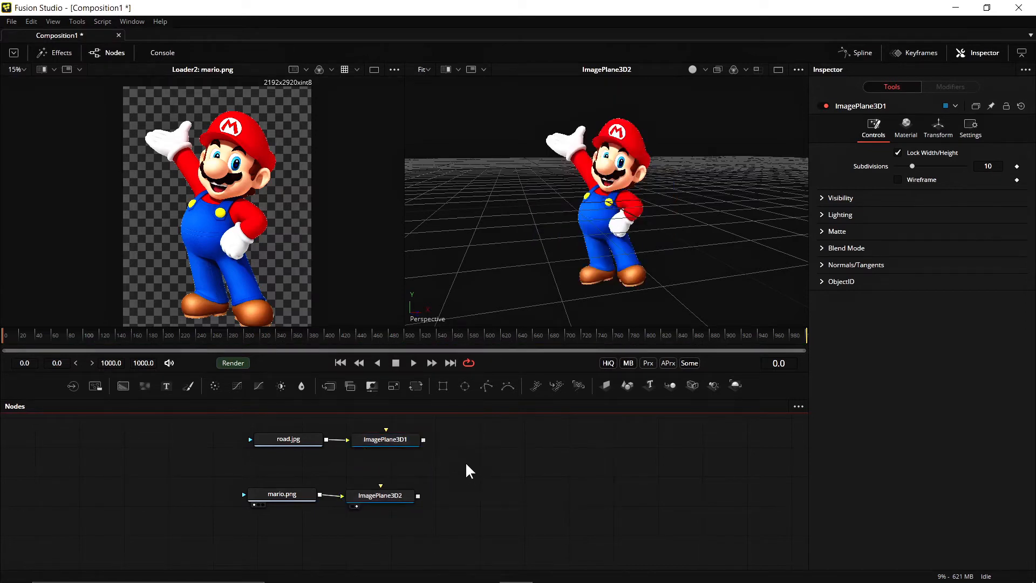
key("shift+space")
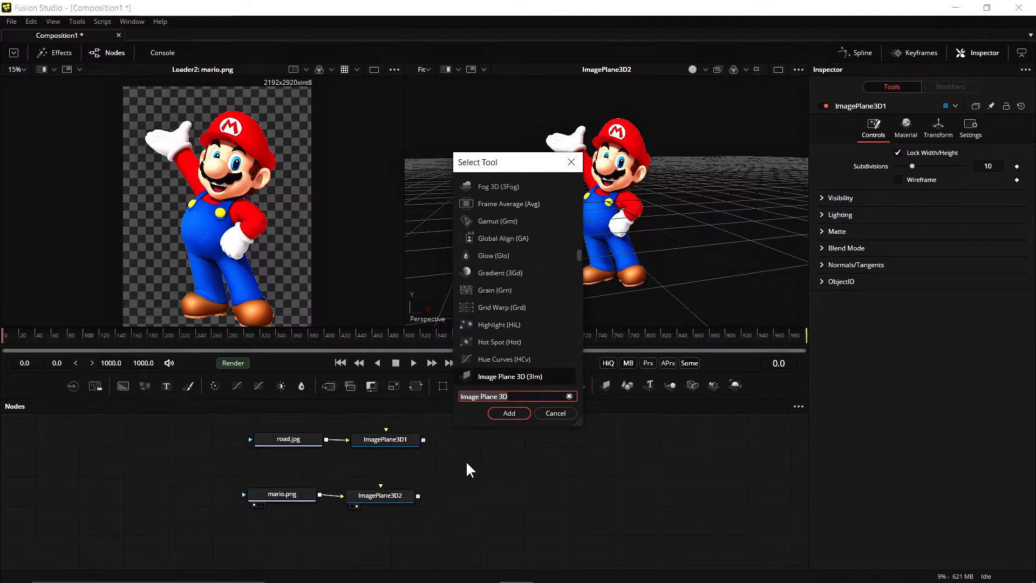
key("ctrl+a")
type("merg")
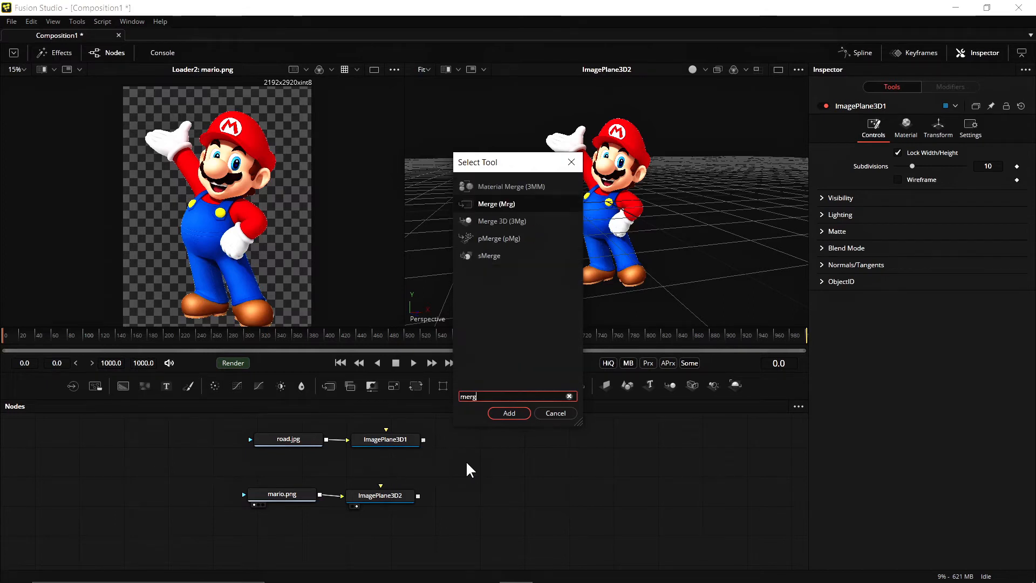
left_click(502, 221)
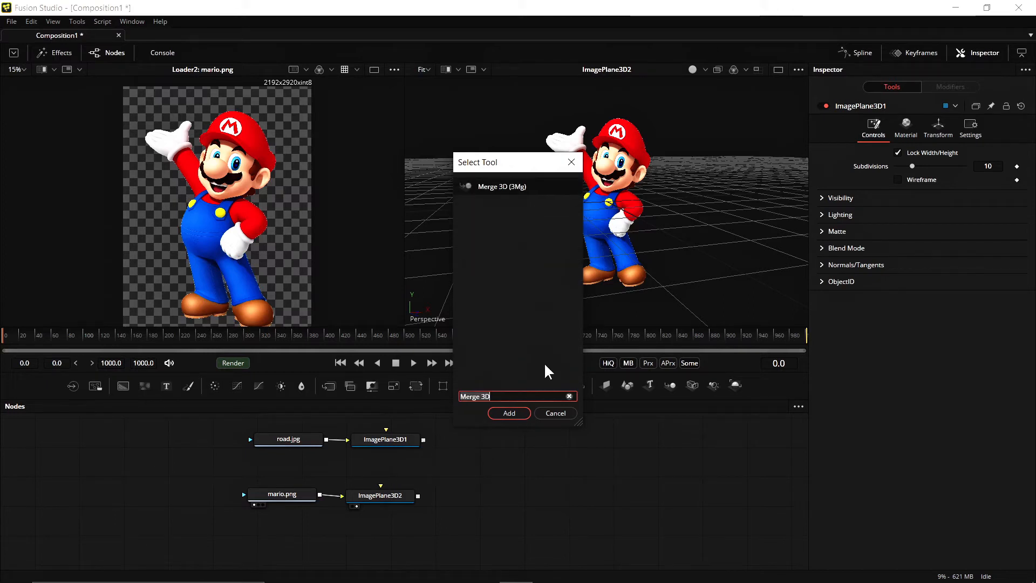
left_click(507, 412)
left_click_drag(496, 472, 539, 471)
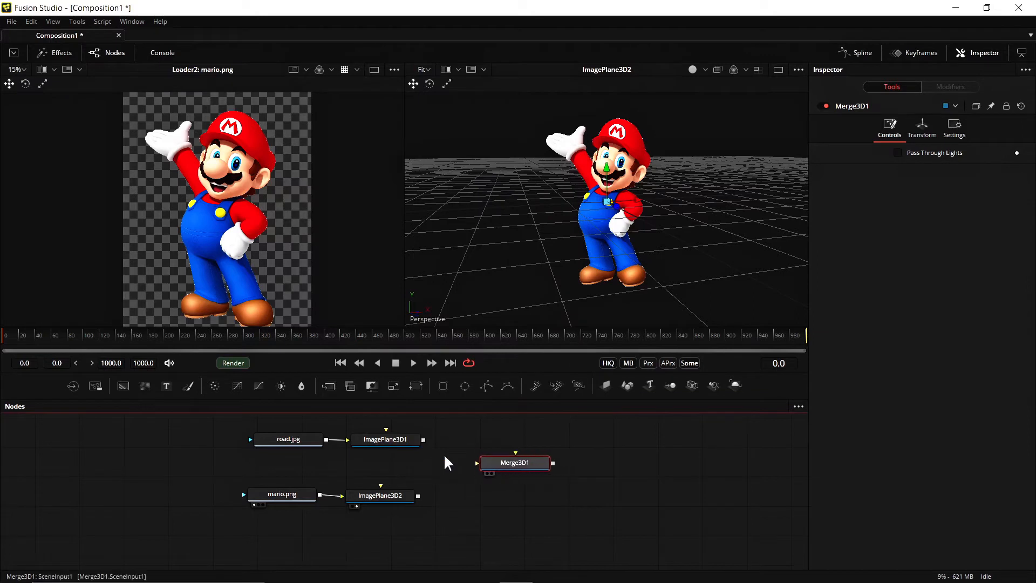
Step: Connect ImagePlane3D1 and ImagePlane3D2 to the Merge3D1 node and move the merge node closer to them
right_click(417, 435)
key("Escape")
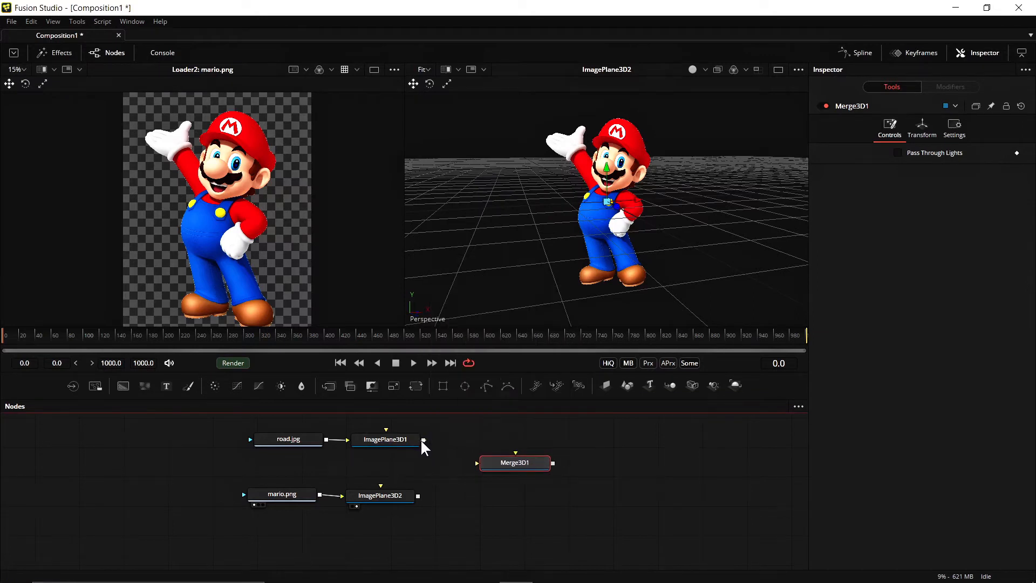
right_click_drag(423, 440, 519, 465)
left_click(520, 468)
right_click_drag(418, 495, 516, 460)
left_click(534, 479)
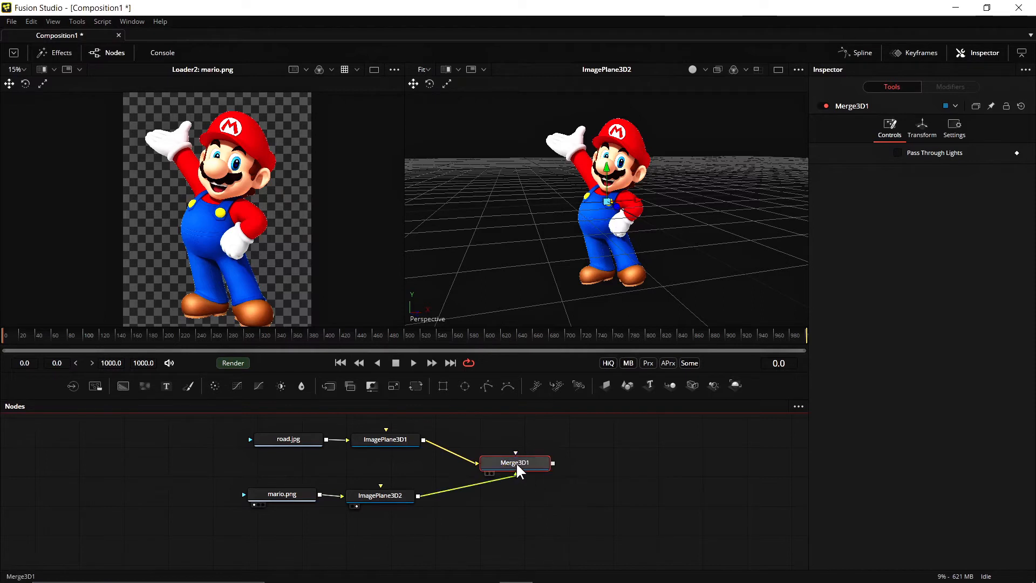
left_click_drag(516, 462, 496, 465)
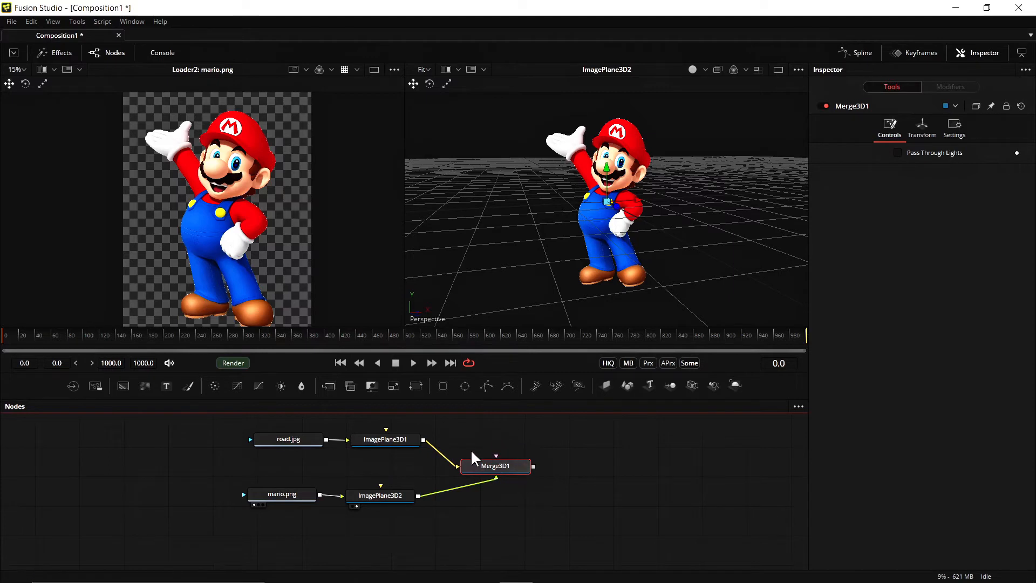
Step: Show Merge3D1 in the 3D viewer and examine from several angles how the road and Mario planes overlap
left_click_drag(500, 467, 573, 230)
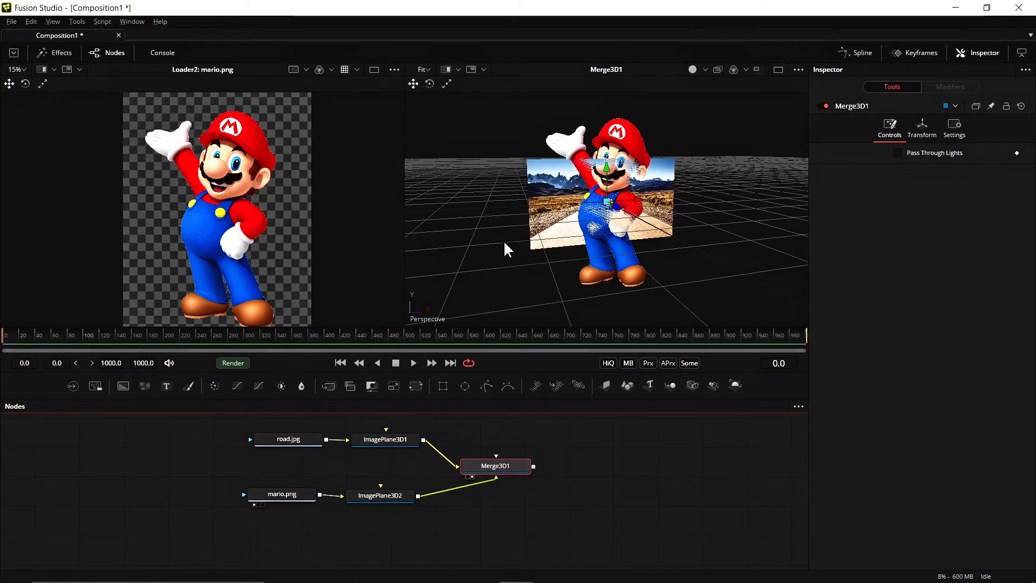
middle_click_drag(503, 241, 613, 215, "alt")
middle_click_drag(626, 255, 593, 214, "alt")
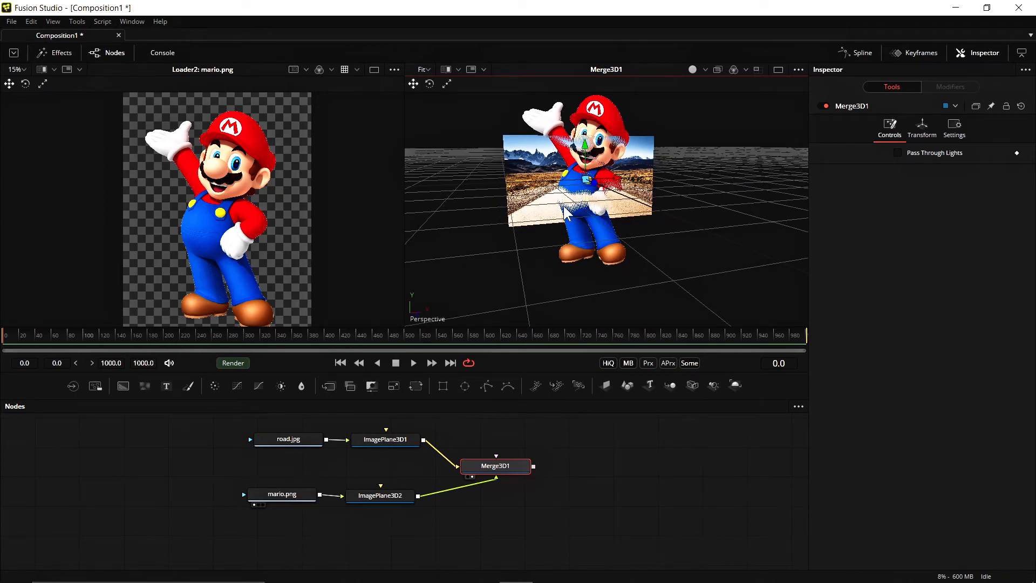
left_click(397, 441)
middle_click_drag(437, 258, 629, 170, "alt")
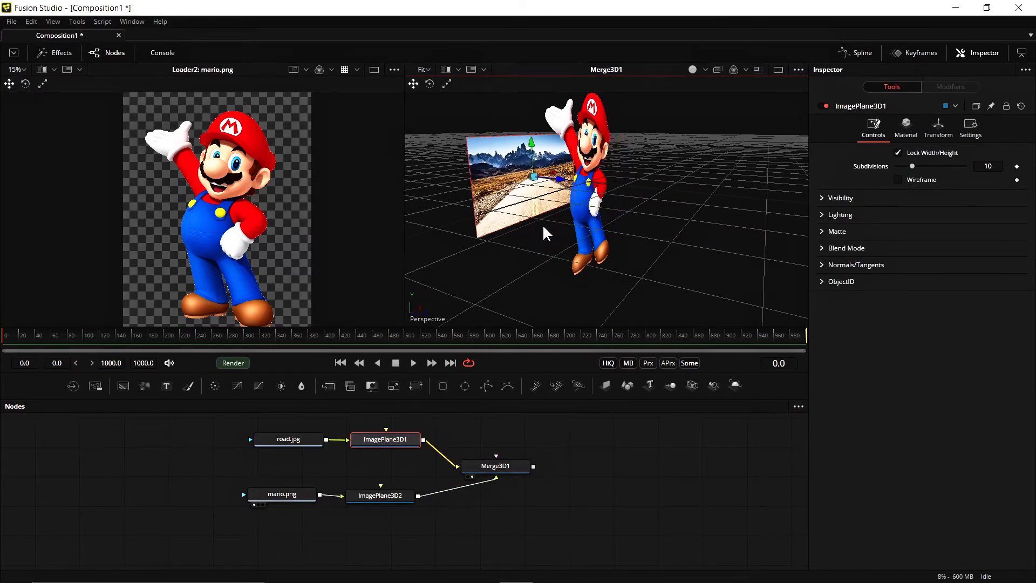
Step: Move the Mario image plane along Z to about 0.42, away from the road plane
left_click(400, 493)
left_click_drag(621, 186, 691, 195)
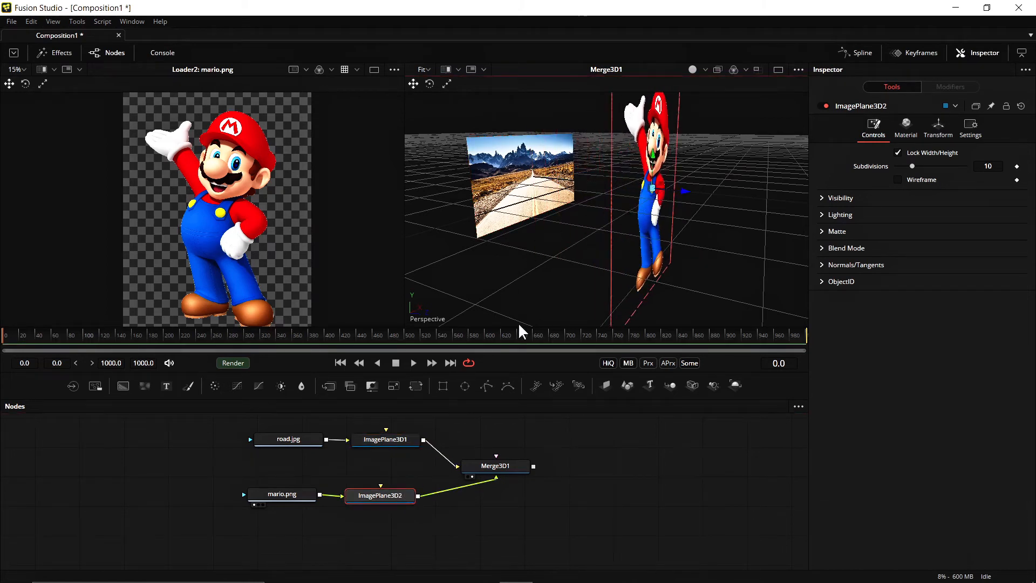
left_click(384, 494)
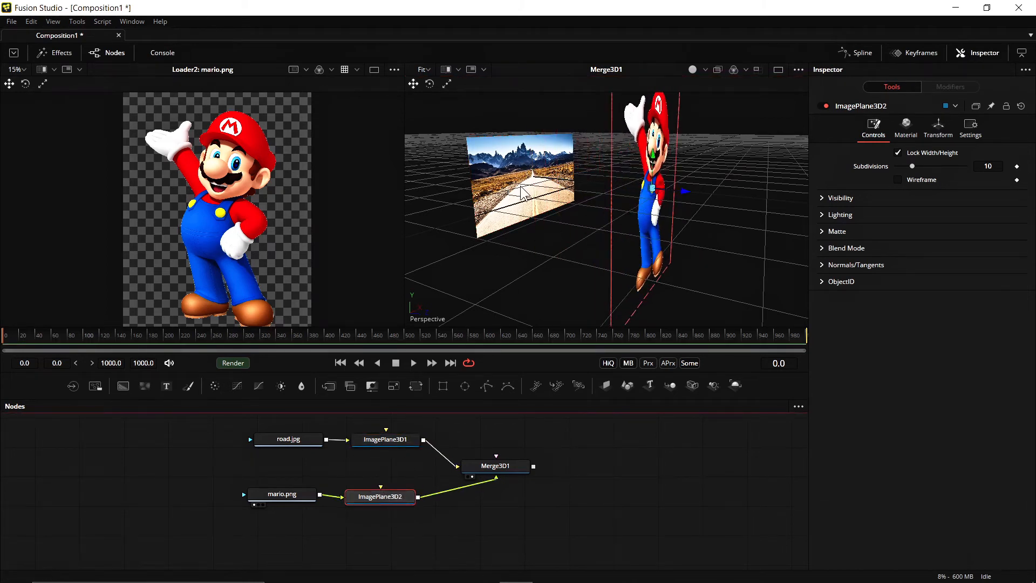
scroll(585, 208, "down", 5)
scroll(620, 212, "up", 3)
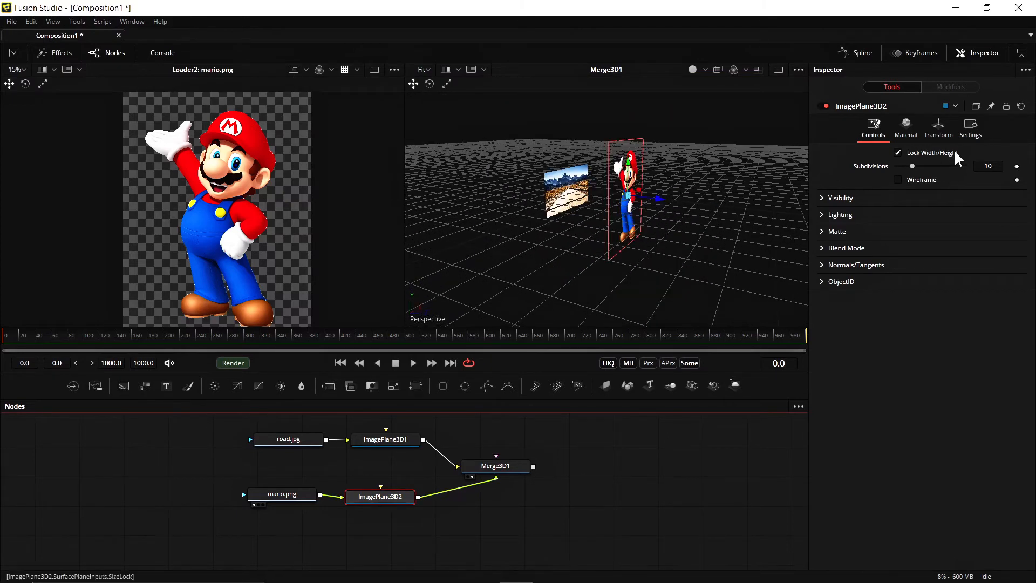
Step: Try scaling the Mario image plane uniformly and reset its scale to 1.0
left_click(939, 129)
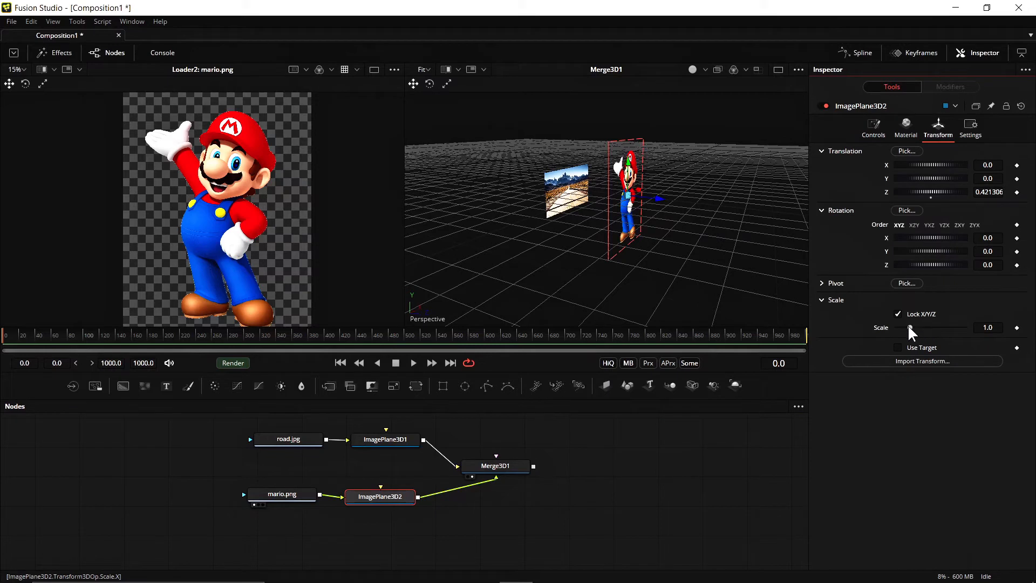
left_click_drag(909, 329, 929, 334)
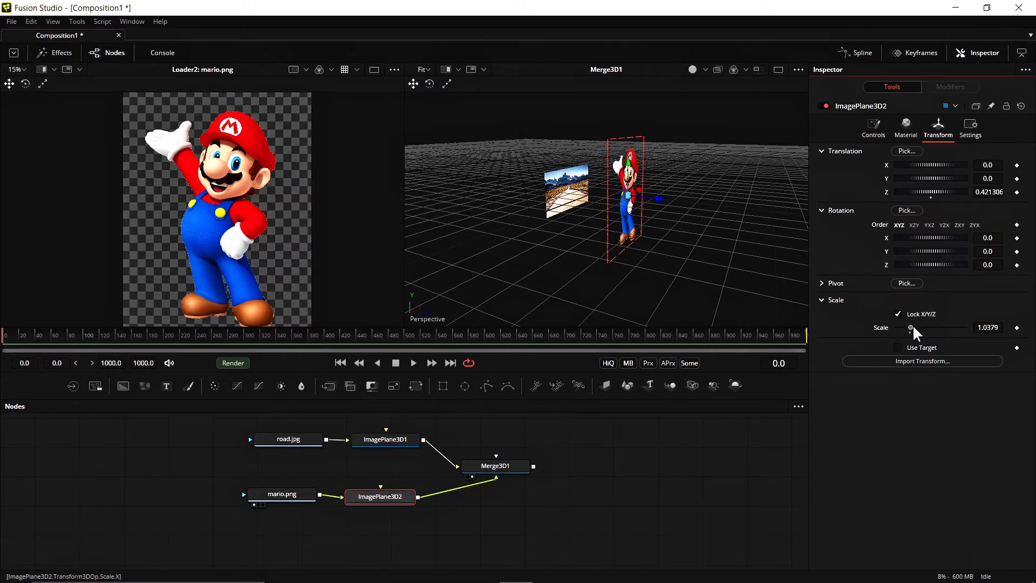
double_click(913, 332)
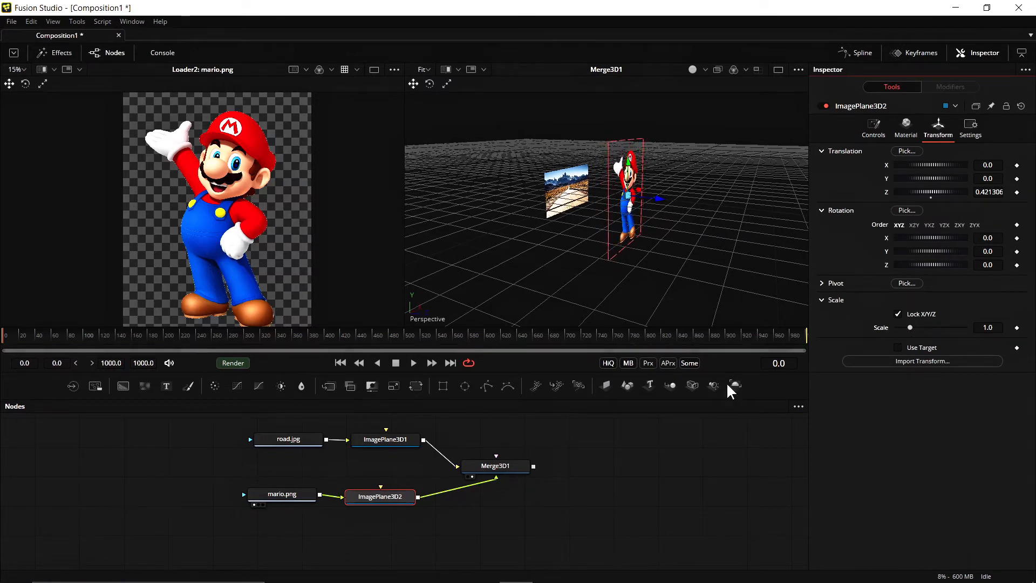
Step: Scale the road image plane ImagePlane3D1 uniformly to about 3.53 so it forms a large backdrop behind Mario
left_click(395, 440)
left_click(938, 129)
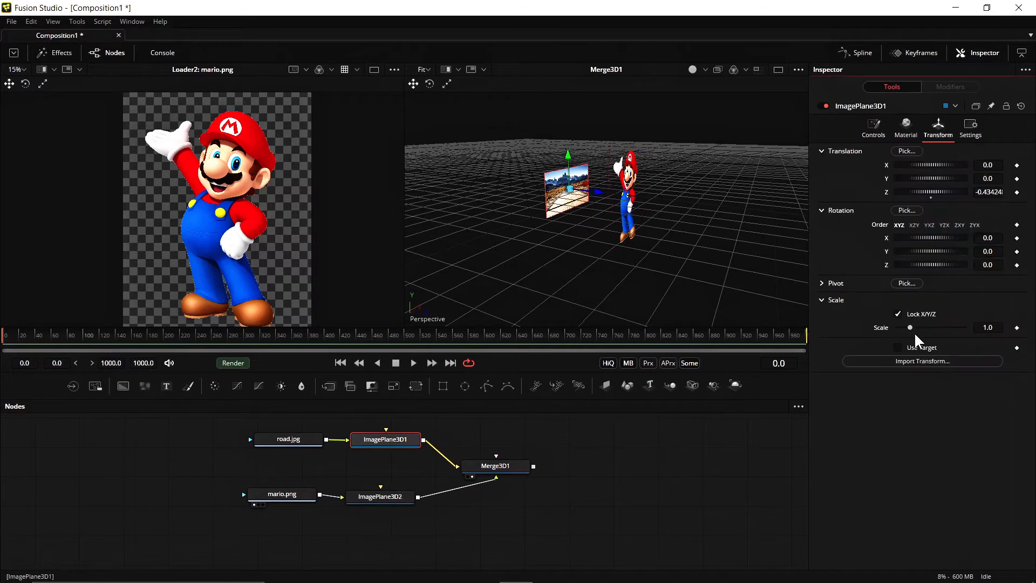
left_click_drag(917, 332, 1011, 331)
left_click_drag(920, 331, 945, 326)
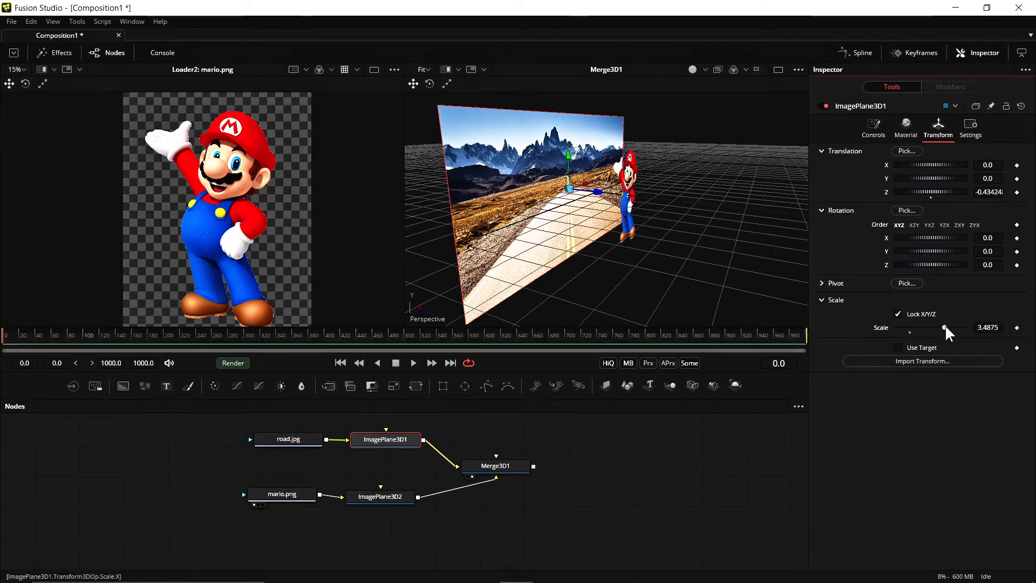
middle_click_drag(653, 266, 556, 263, "alt")
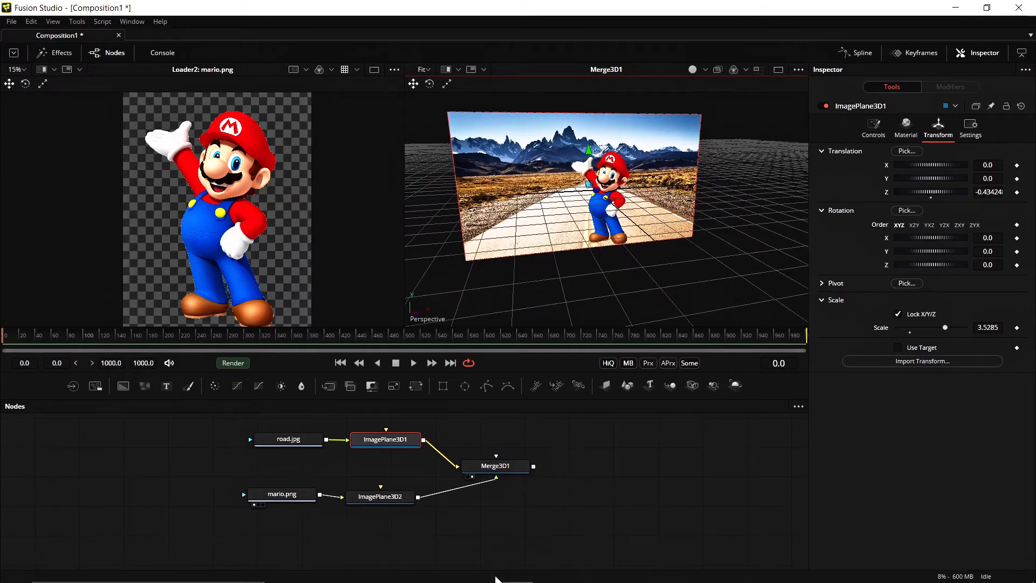
Step: Shift the Merge3D1 node slightly away from the image planes and look over the loader and image plane nodes feeding it
mouse_move(497, 580)
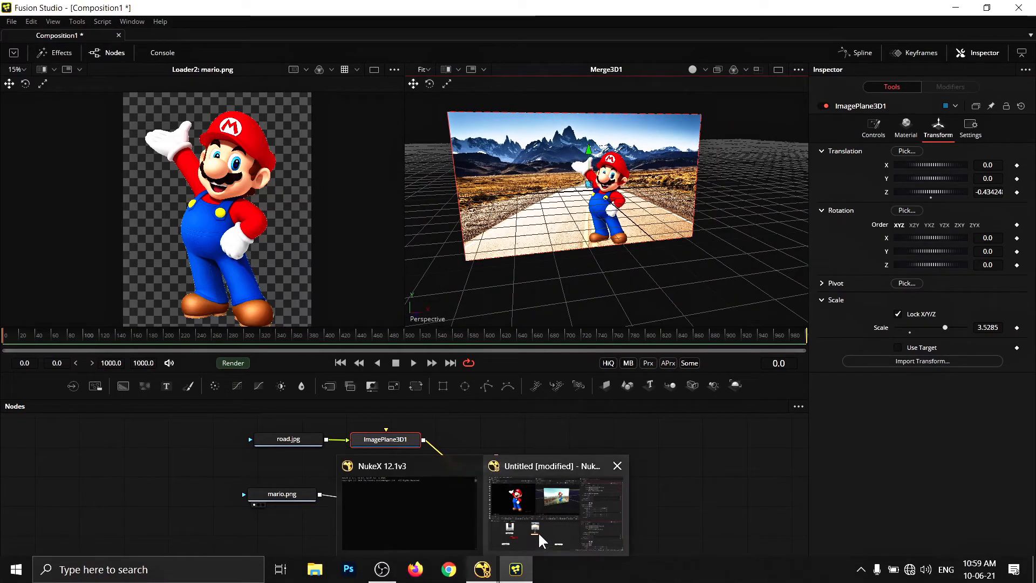
left_click_drag(502, 475, 515, 473)
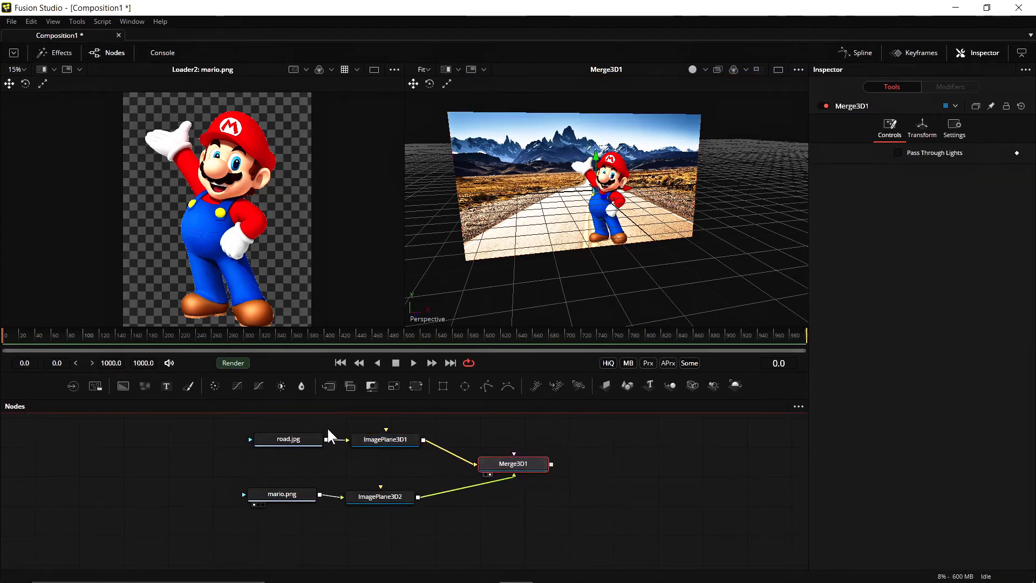
left_click_drag(217, 425, 427, 530)
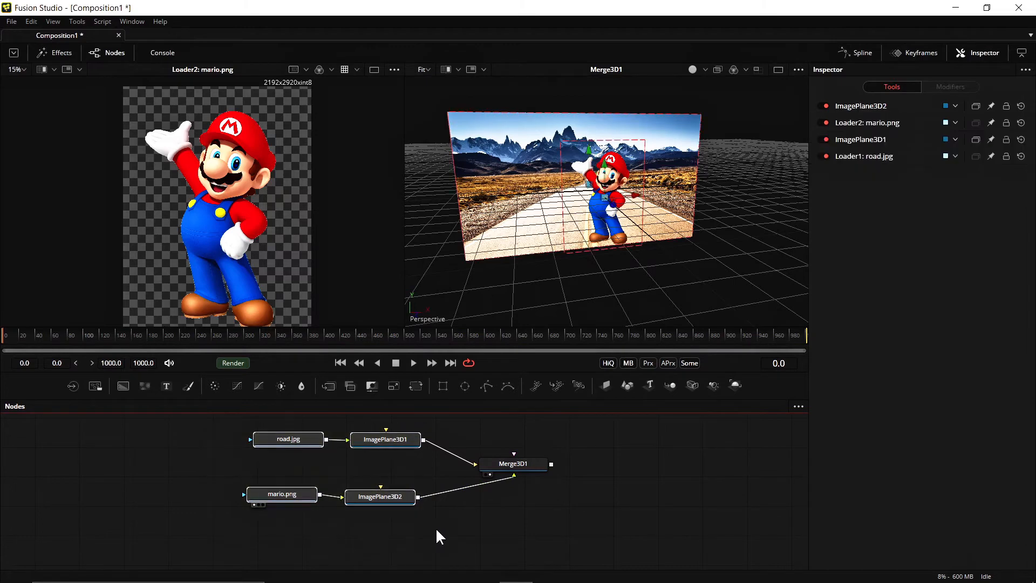
left_click(466, 525)
middle_click_drag(550, 444, 521, 473)
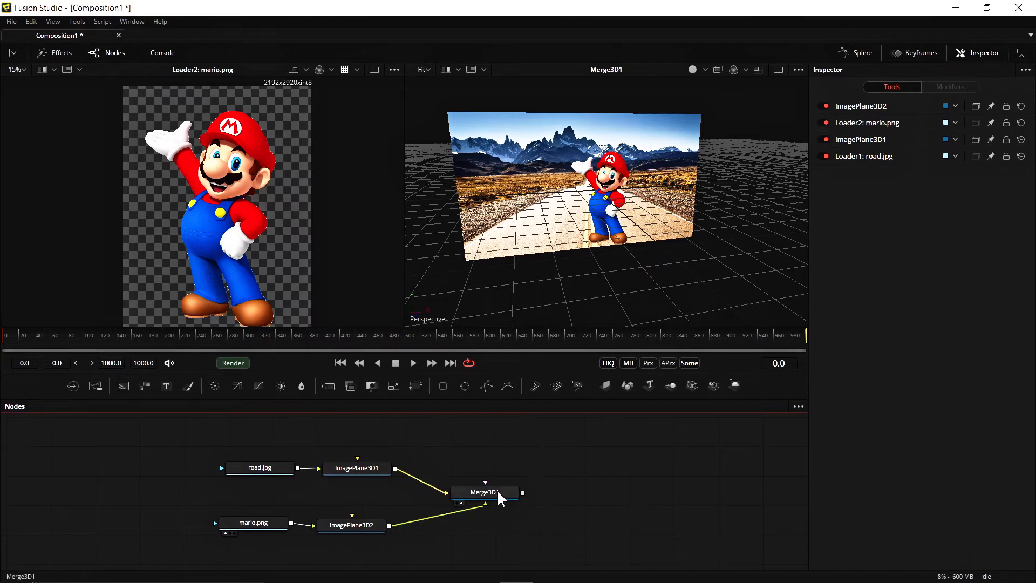
middle_click_drag(531, 526, 519, 497)
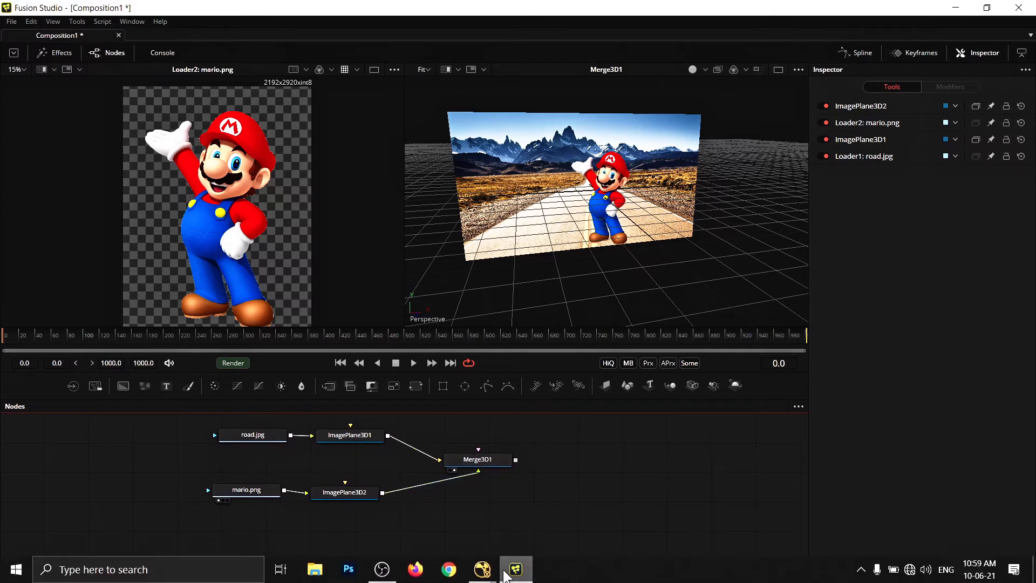
Step: Switch to NukeX and move the Mario card, Card2, along Z to about 1.212, in front of the road card
mouse_move(482, 572)
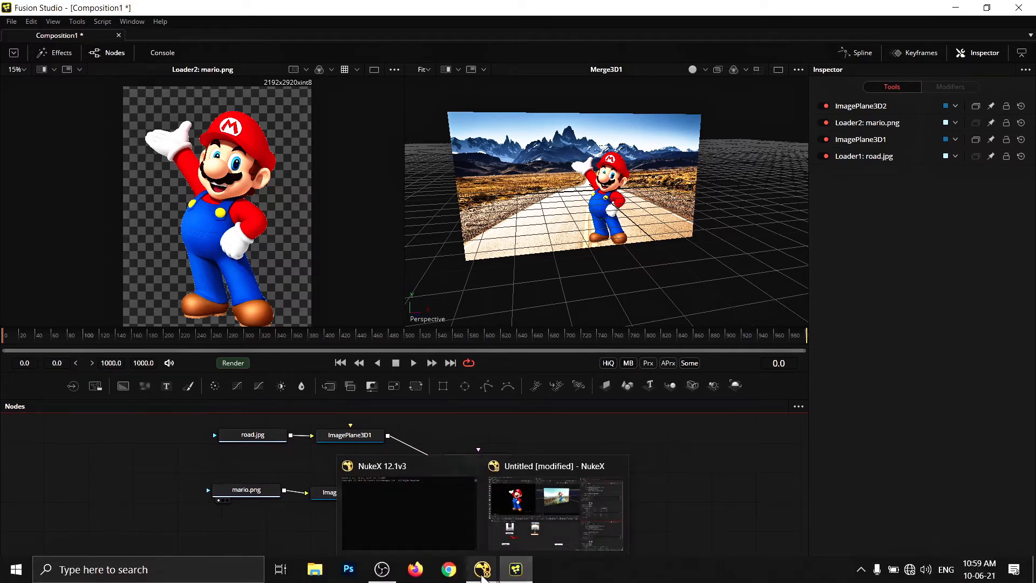
left_click(554, 538)
middle_click_drag(446, 454, 454, 450)
middle_click_drag(335, 497, 346, 483)
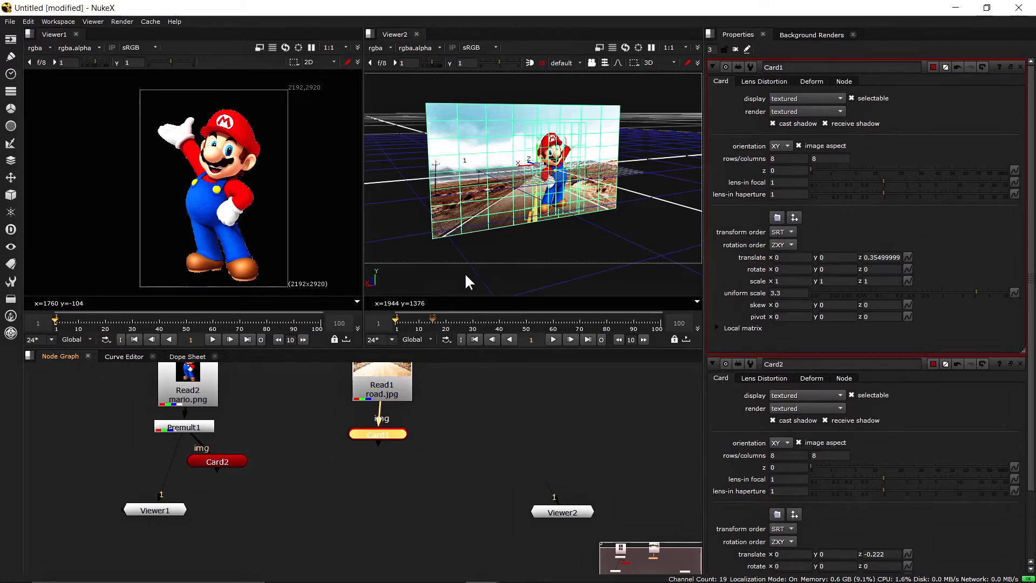
left_click(495, 266)
mouse_move(494, 267)
middle_mouse_down()
mouse_move(509, 270)
mouse_move(433, 252)
mouse_move(465, 244)
mouse_move(482, 259)
middle_mouse_up()
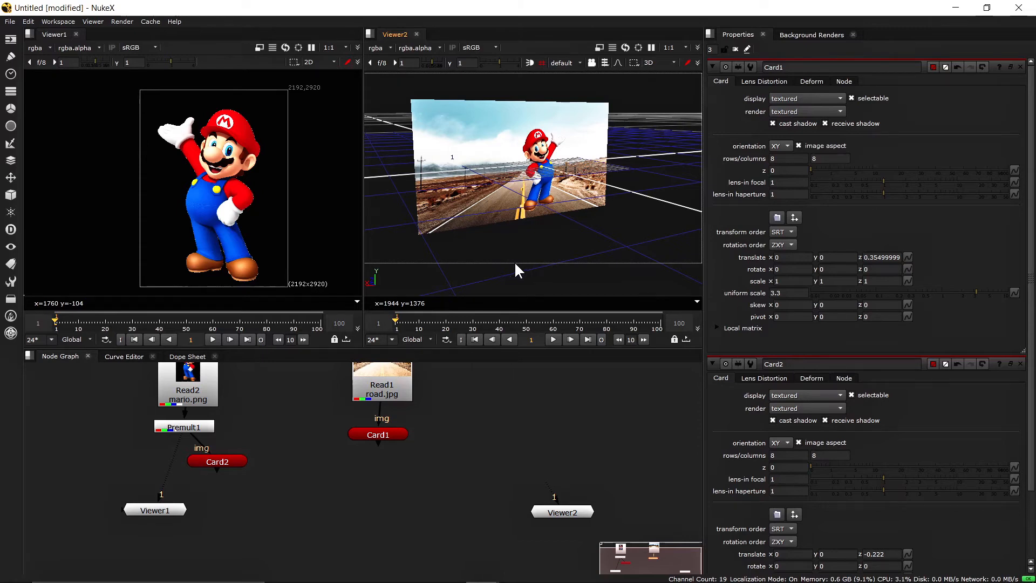
left_click_drag(432, 249, 490, 256, "ctrl")
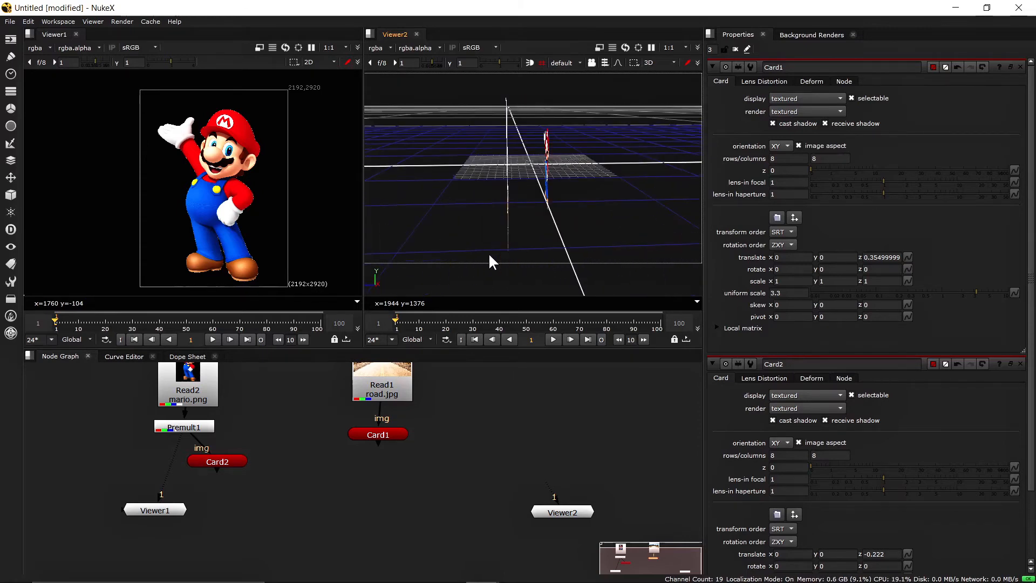
left_click(547, 163)
double_click(231, 461)
left_click_drag(557, 179, 374, 163)
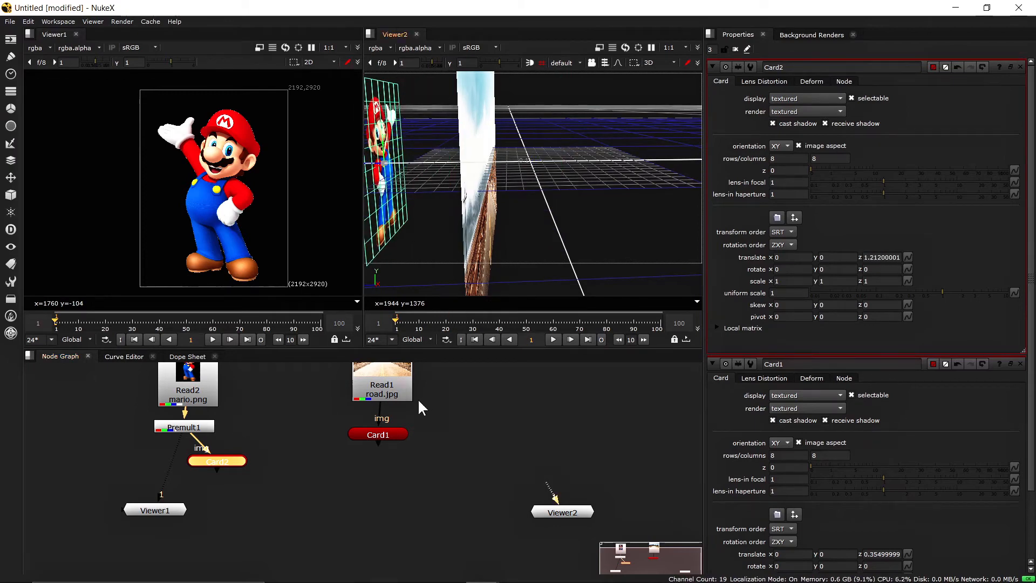
Step: Move the road card, Card1, along Z to about -0.338, further behind the Mario card
double_click(384, 434)
left_click_drag(473, 168, 556, 165)
left_click_drag(423, 247, 601, 245, "ctrl")
left_click(601, 246)
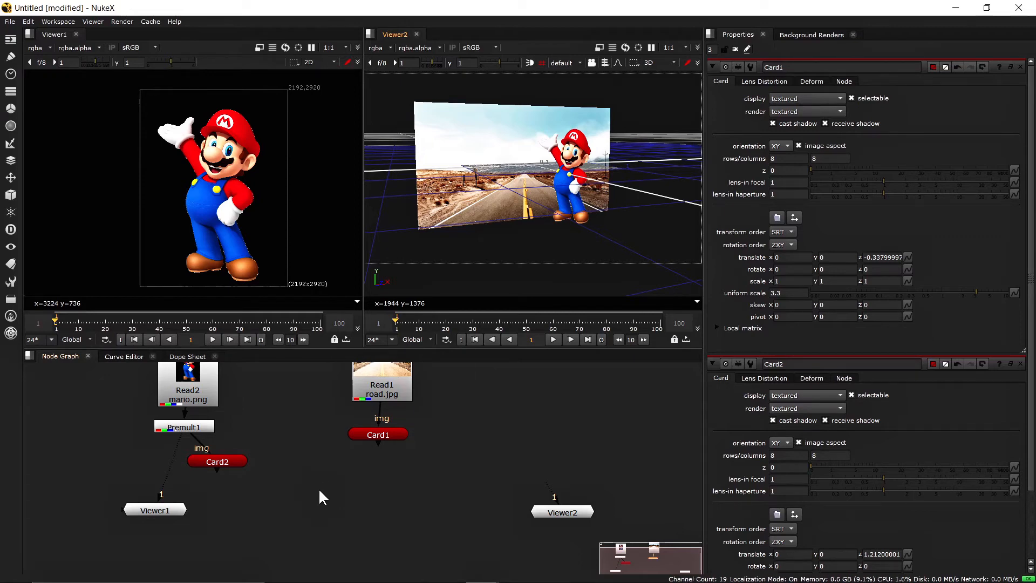
Step: Add a Scene node to the node graph and place it below the two cards
key("Tab")
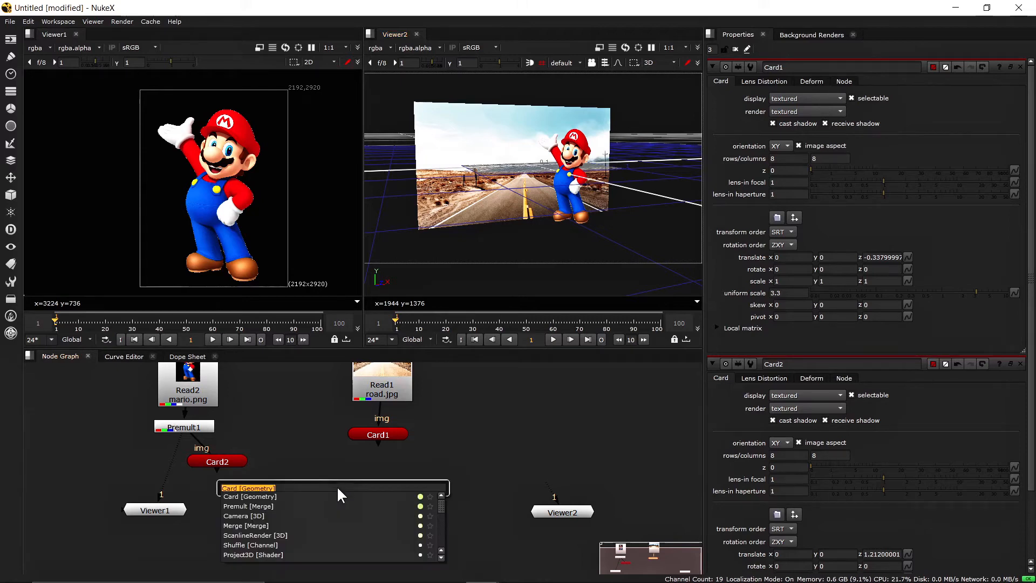
type("s")
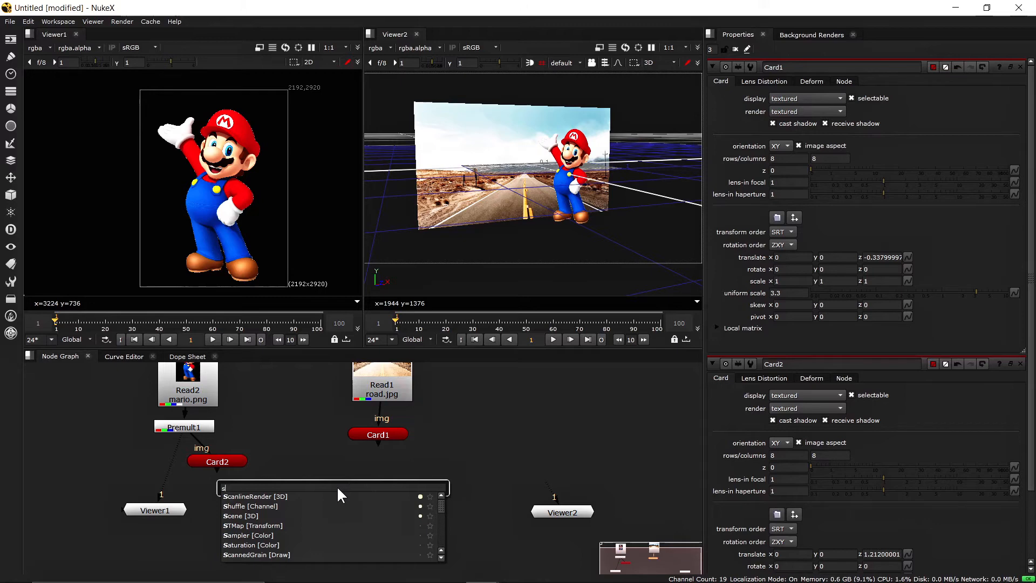
type("ce")
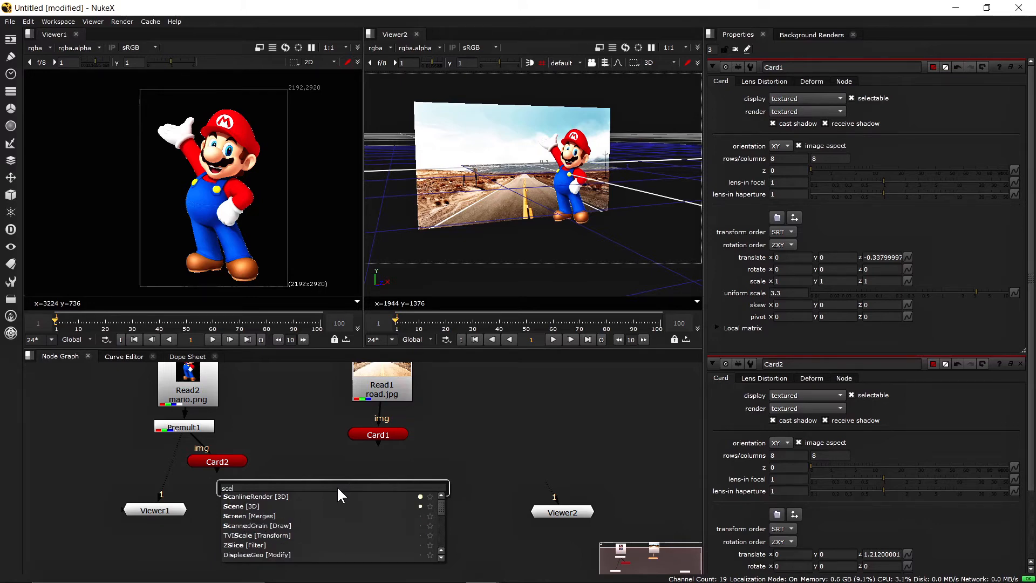
left_click(262, 506)
left_click_drag(403, 436, 381, 520)
left_click(381, 520)
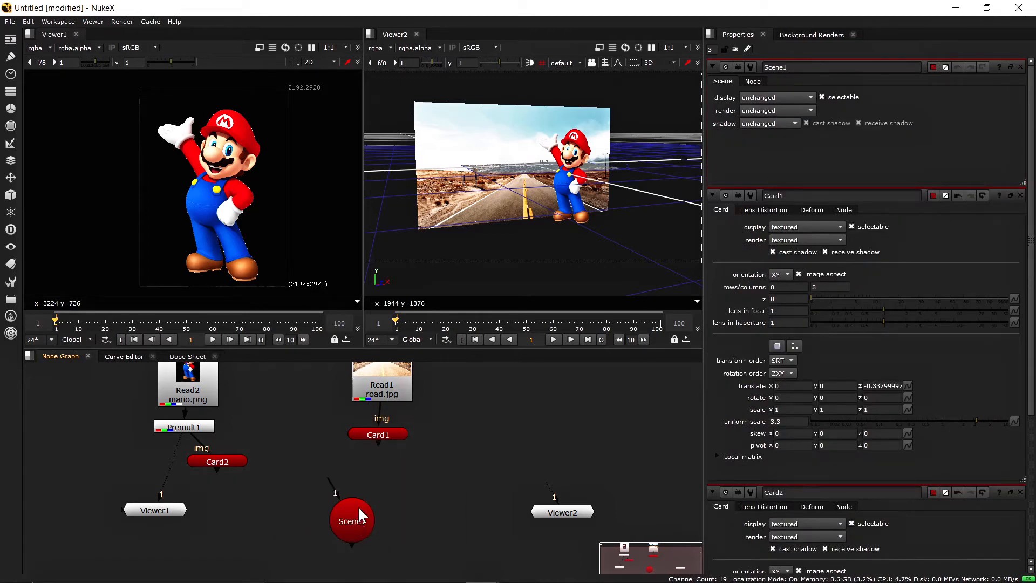
Step: Connect Card1 and Card2 to the Scene1 node and tidy the positions of the nodes around it
left_click_drag(379, 448, 352, 512)
left_click_drag(216, 473, 298, 508)
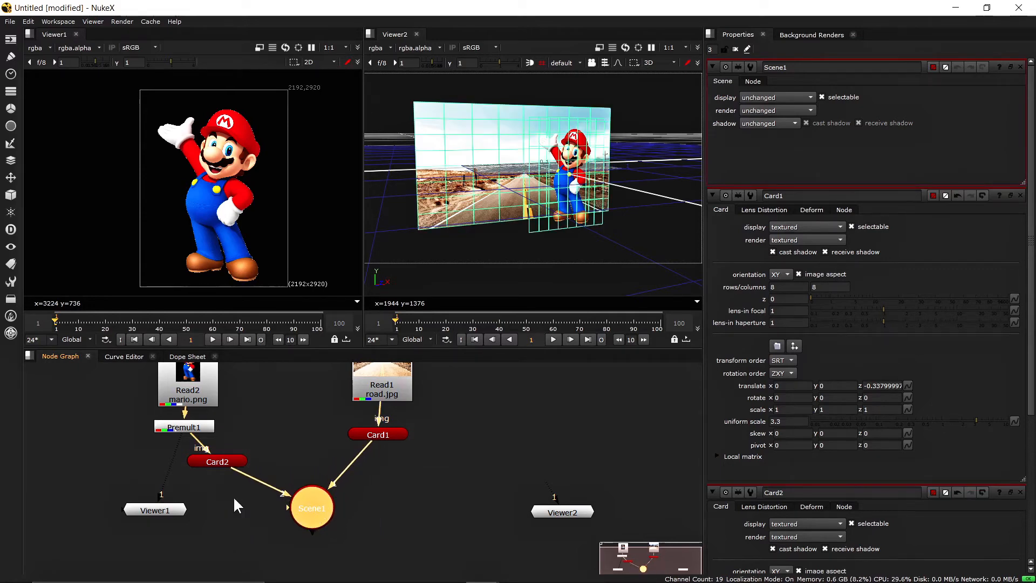
left_click_drag(216, 466, 204, 456)
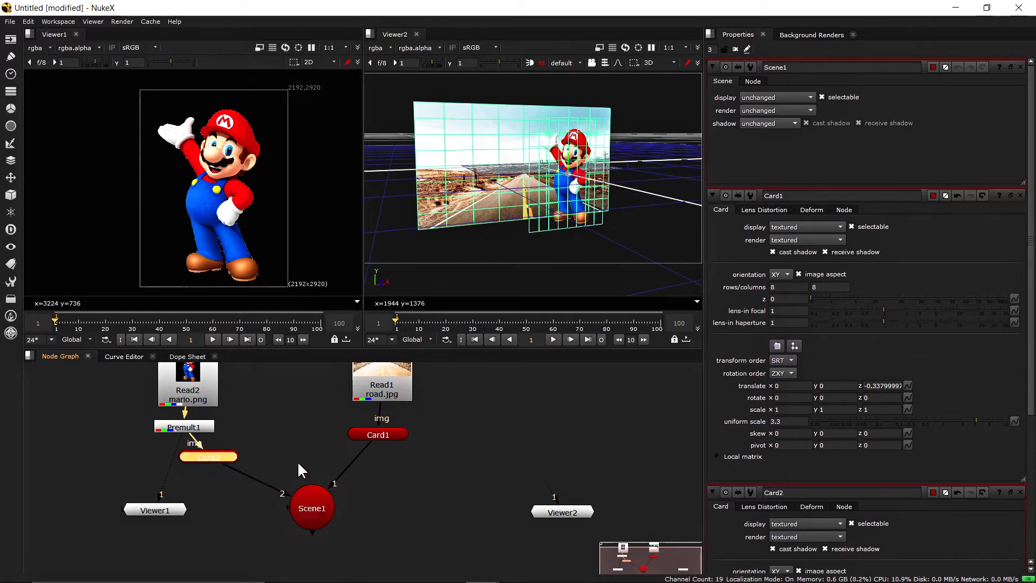
left_click(179, 508)
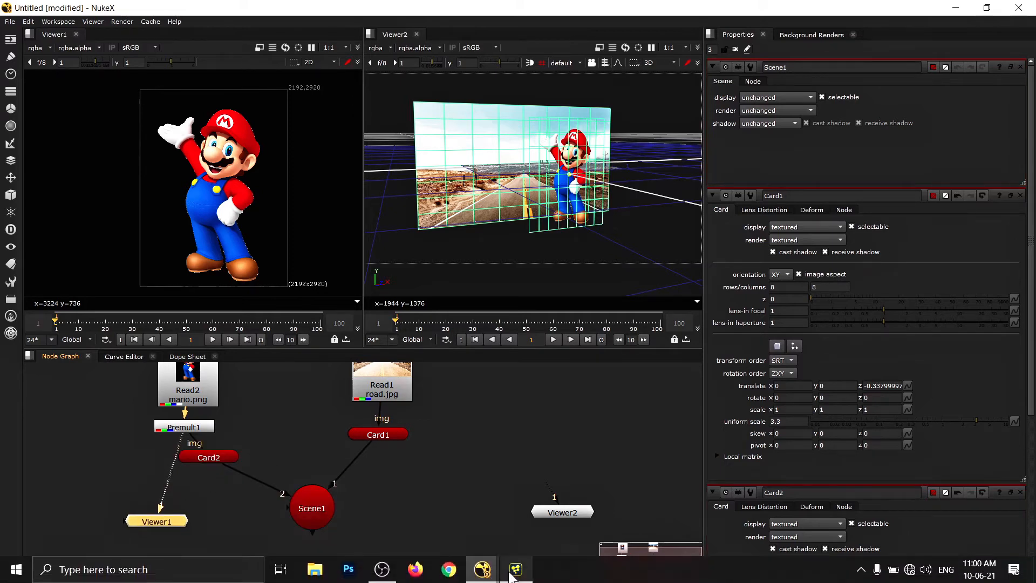
Step: Switch to Fusion Studio to compare its Merge3D1 node setup, and return to NukeX
left_click(516, 570)
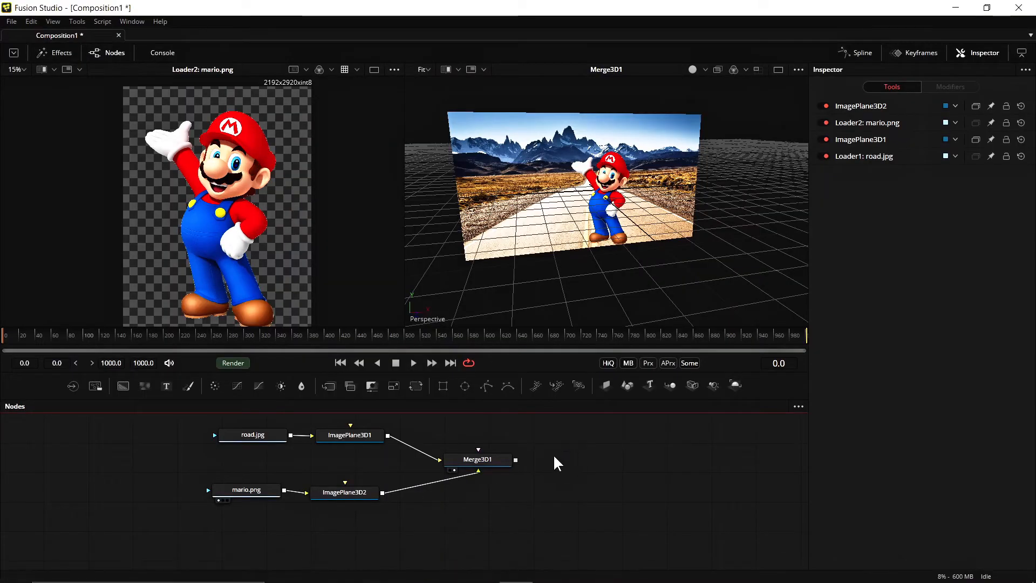
left_click(483, 570)
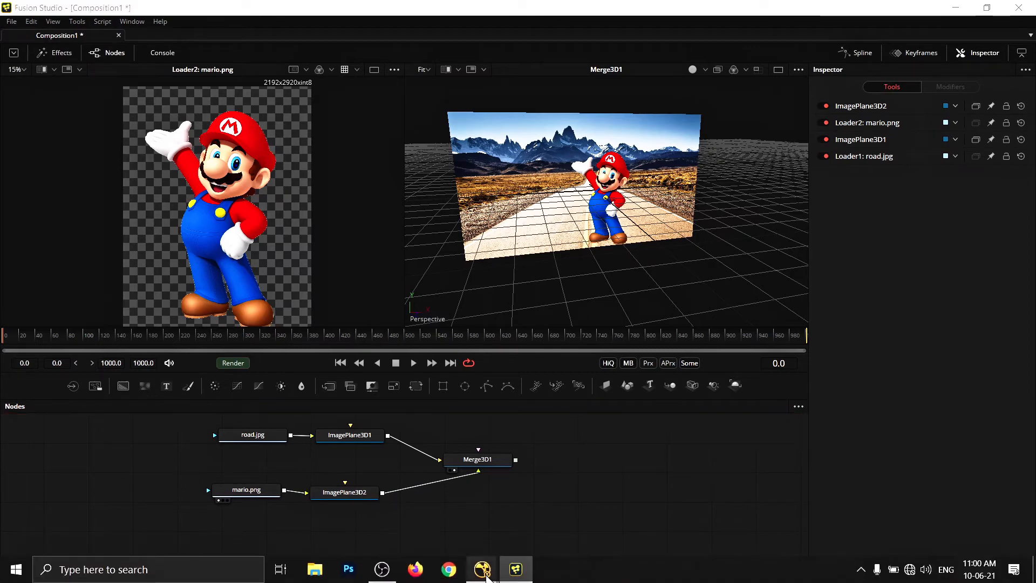
left_click(532, 540)
Step: Move the Viewer1 node down and away from the Scene1 node to free space in the graph
middle_click_drag(418, 532, 432, 452)
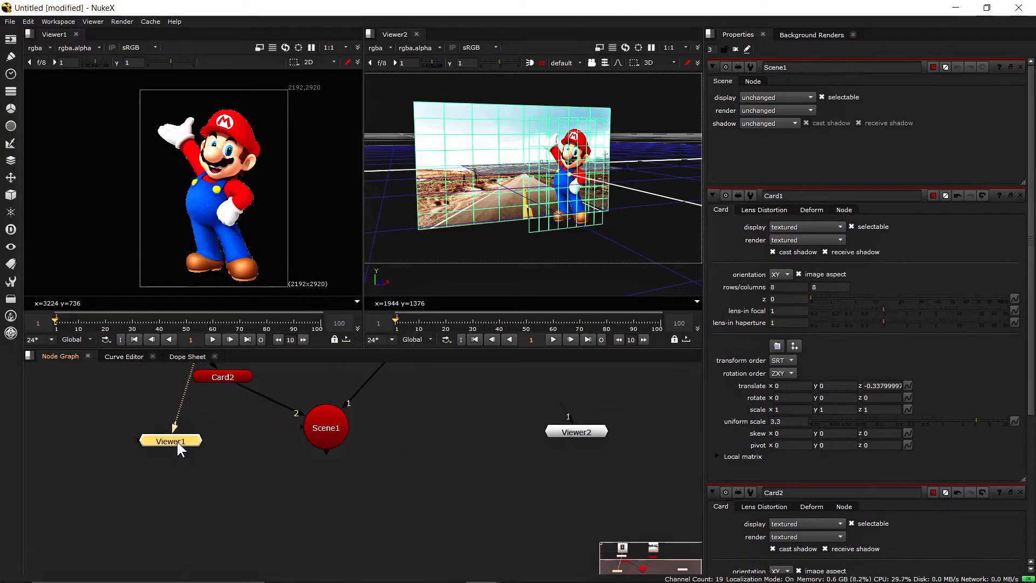
left_click_drag(176, 441, 107, 502)
middle_click_drag(202, 473, 225, 509)
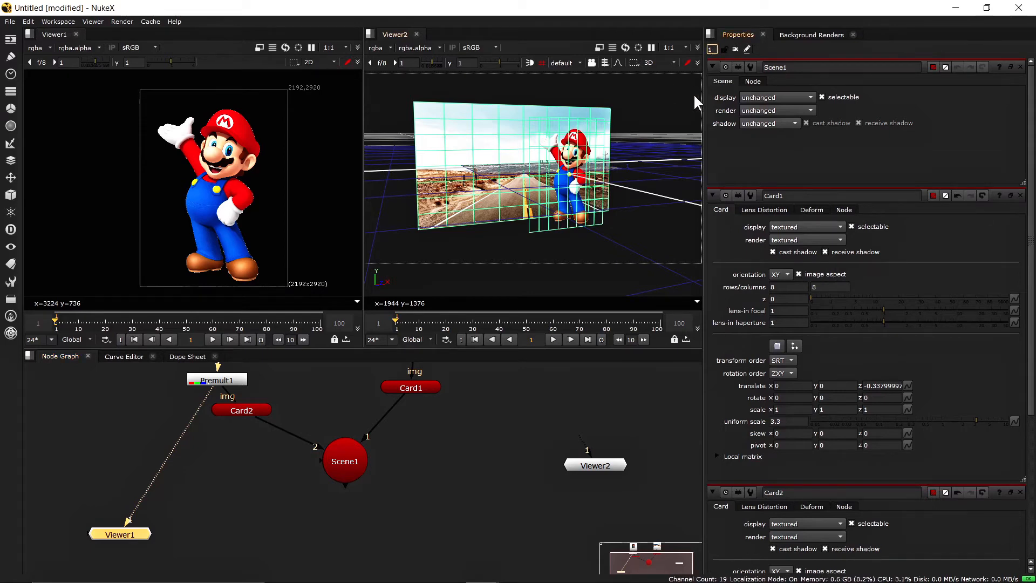
Step: Limit the open node properties to 1, then clear and reopen Scene1's properties to show both cards in 3D
left_click(490, 452)
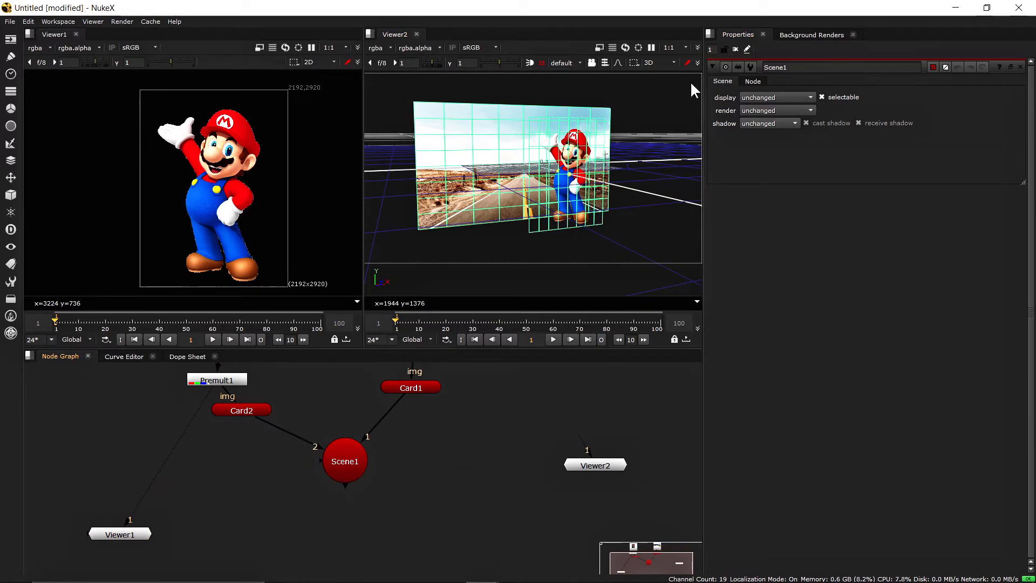
left_click(735, 49)
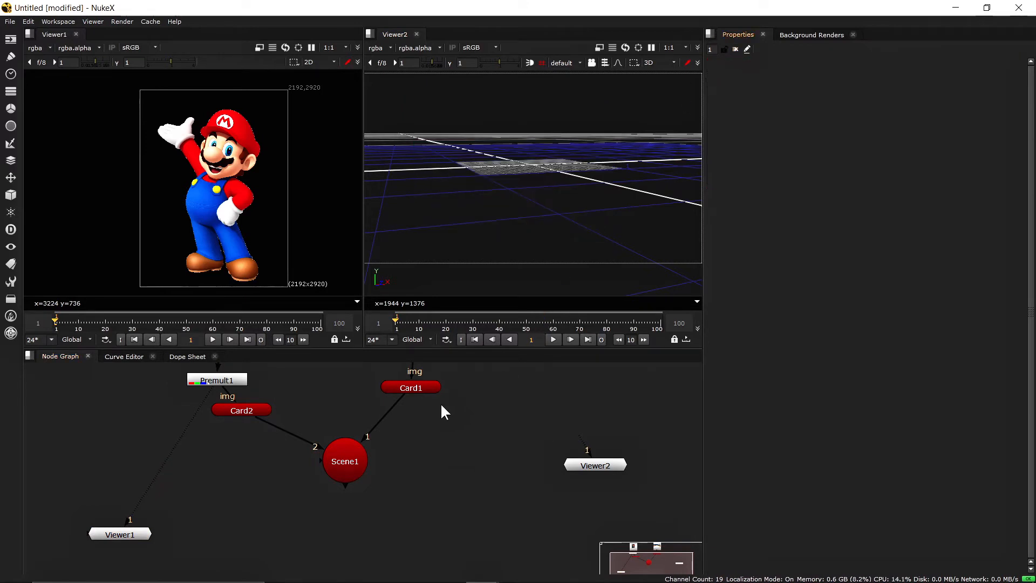
double_click(347, 458)
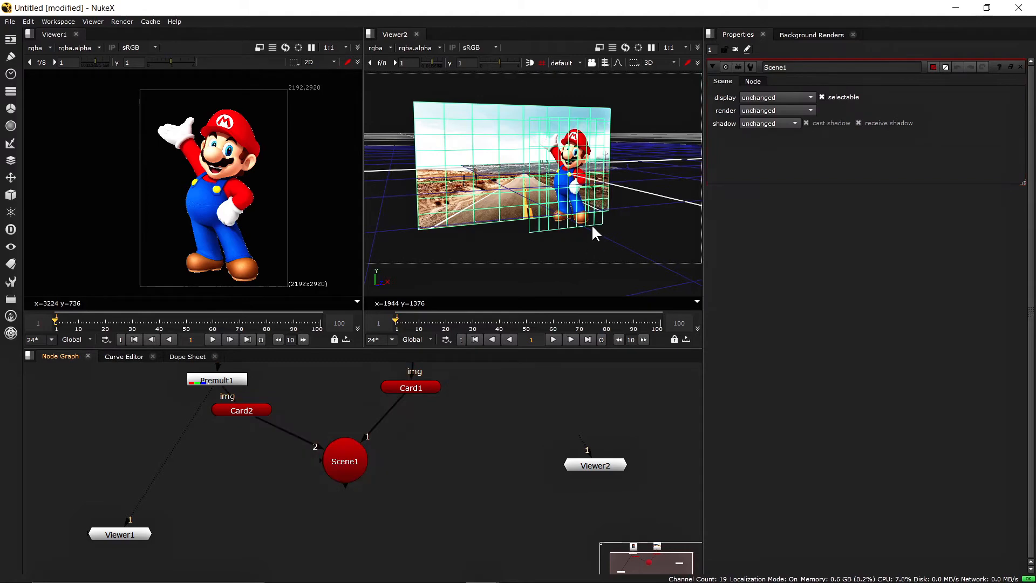
left_click(615, 234)
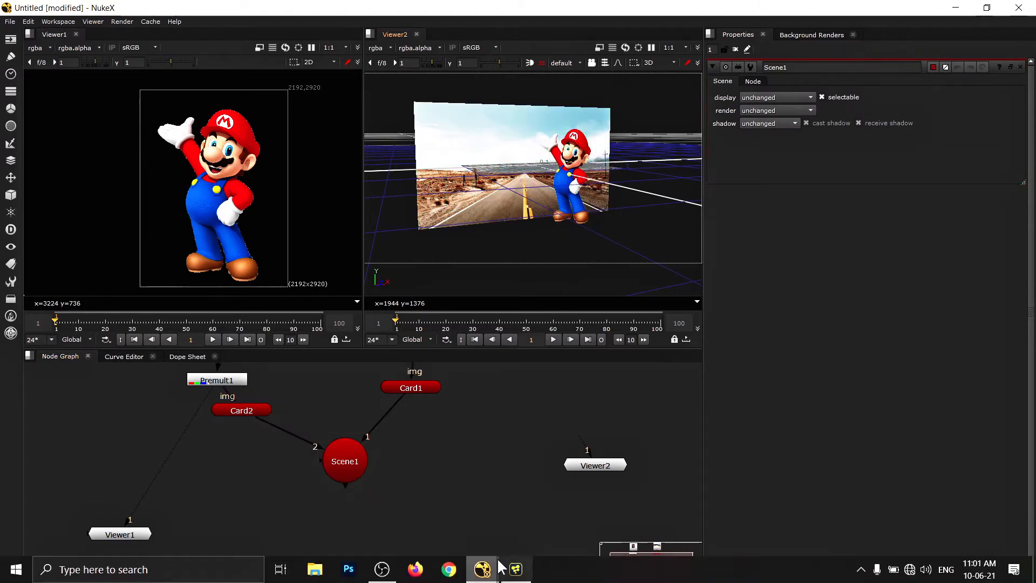
Step: Switch to Fusion Studio and move the Merge3D1 node slightly closer to the two image planes
mouse_move(516, 568)
left_click(521, 527)
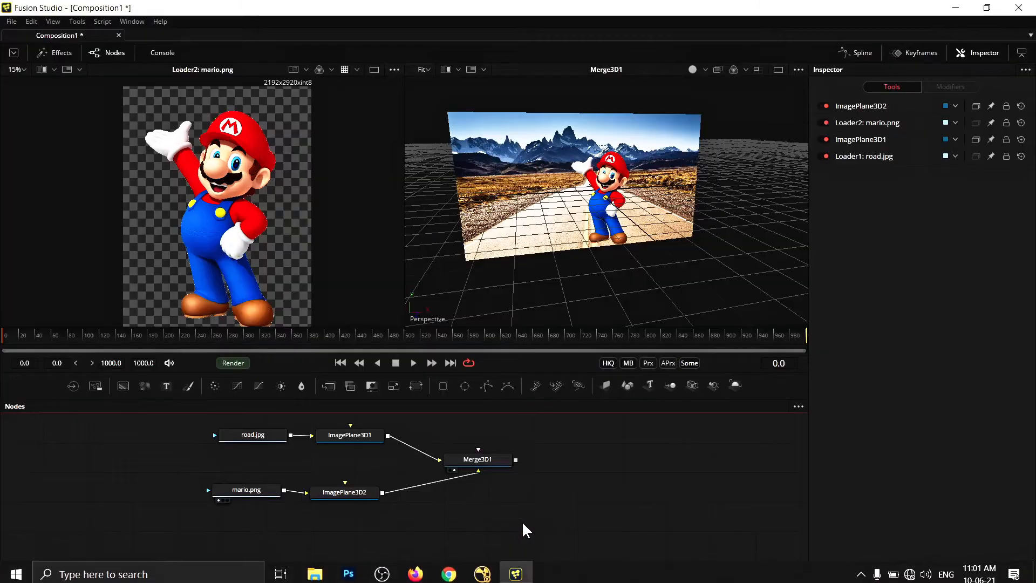
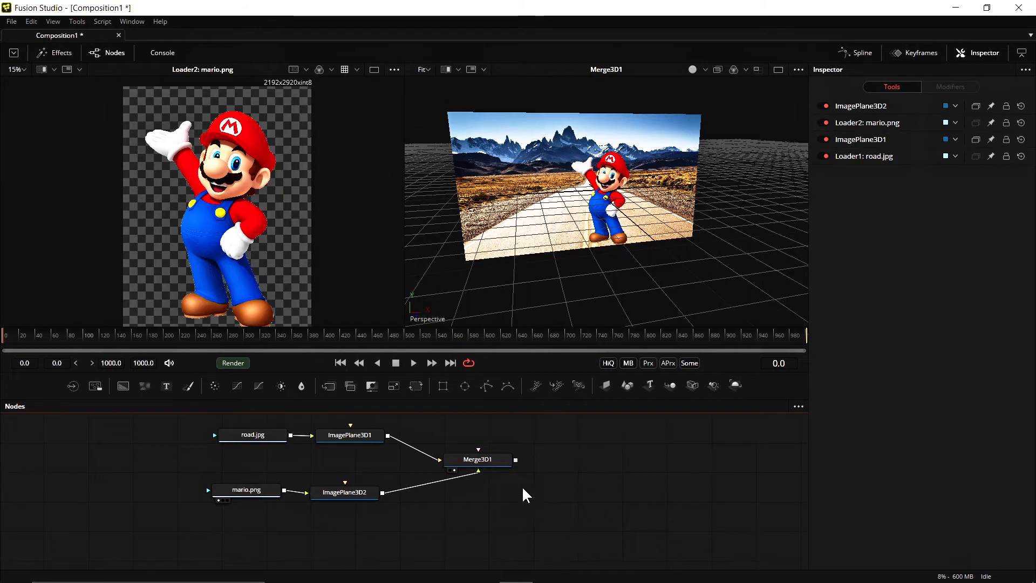
left_click_drag(490, 462, 476, 461)
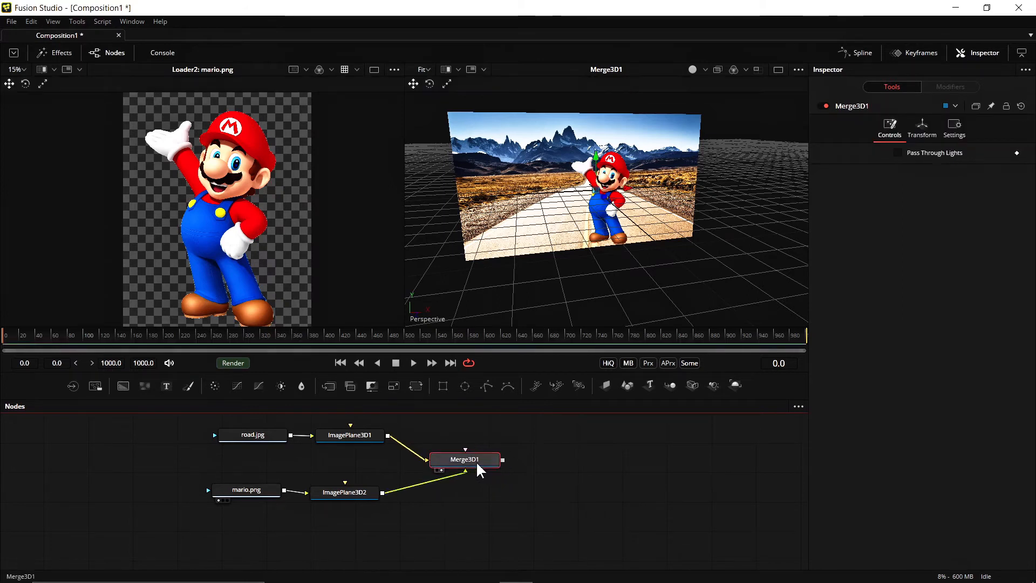
left_click_drag(476, 462, 478, 462)
Step: Return to NukeX and add a ScanlineRender node below Scene1
mouse_move(491, 571)
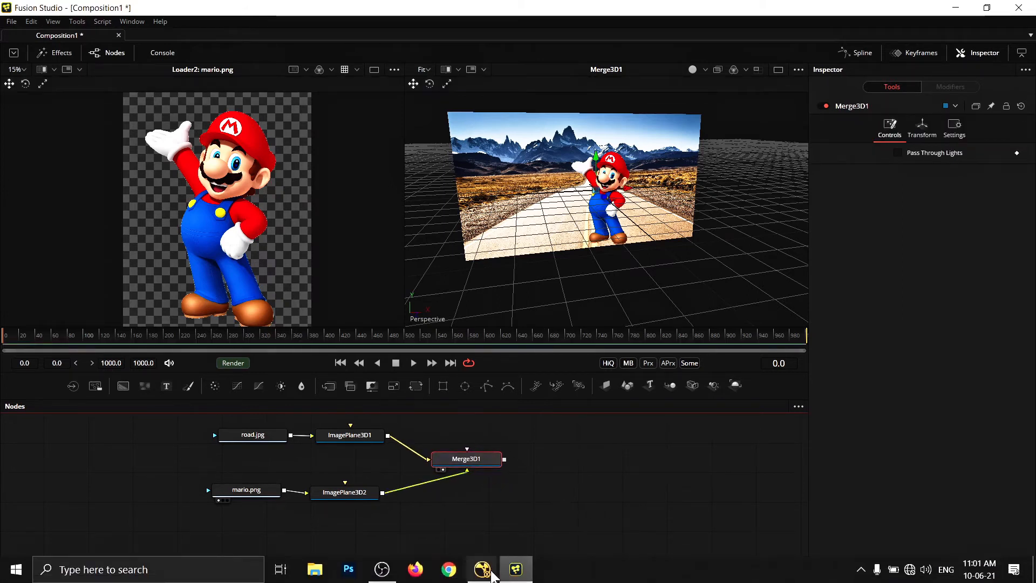
left_click(543, 525)
middle_click_drag(422, 509, 433, 492)
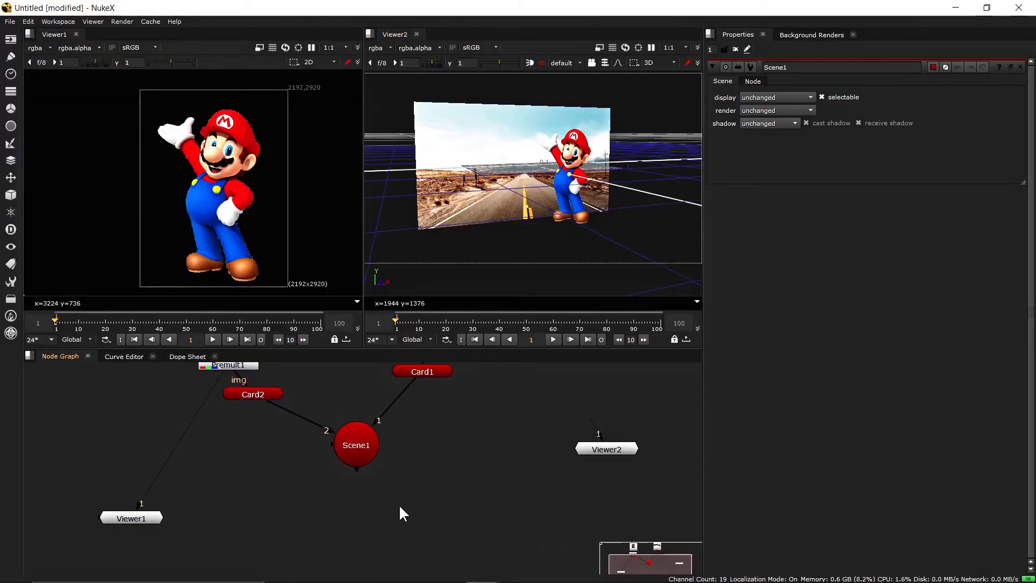
key("Tab")
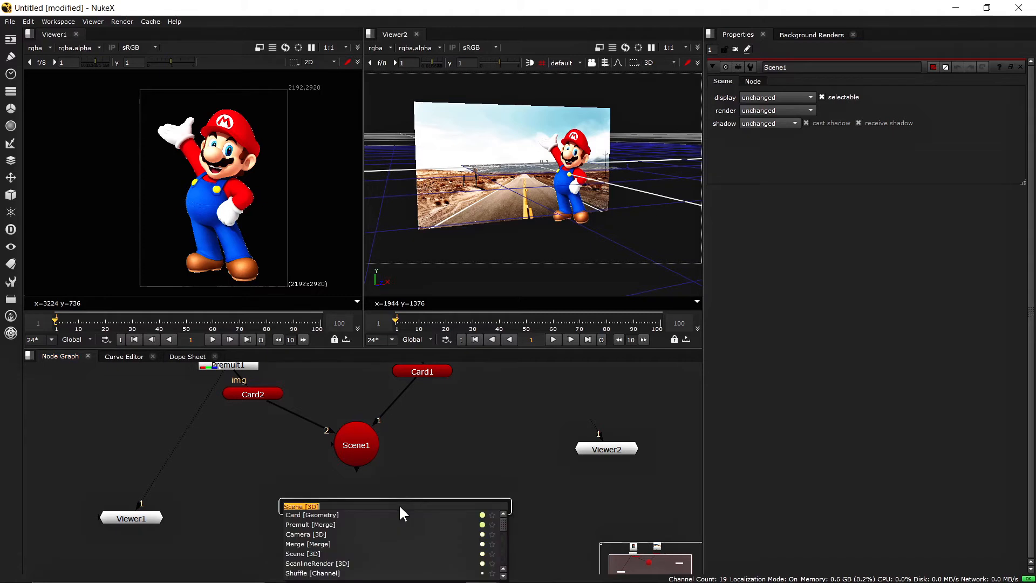
type("sca")
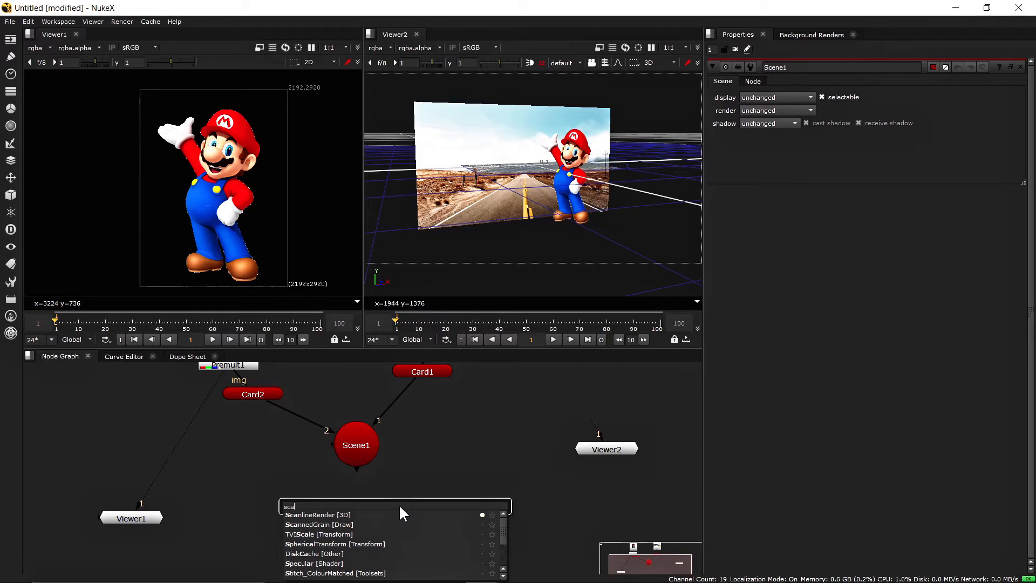
left_click(347, 514)
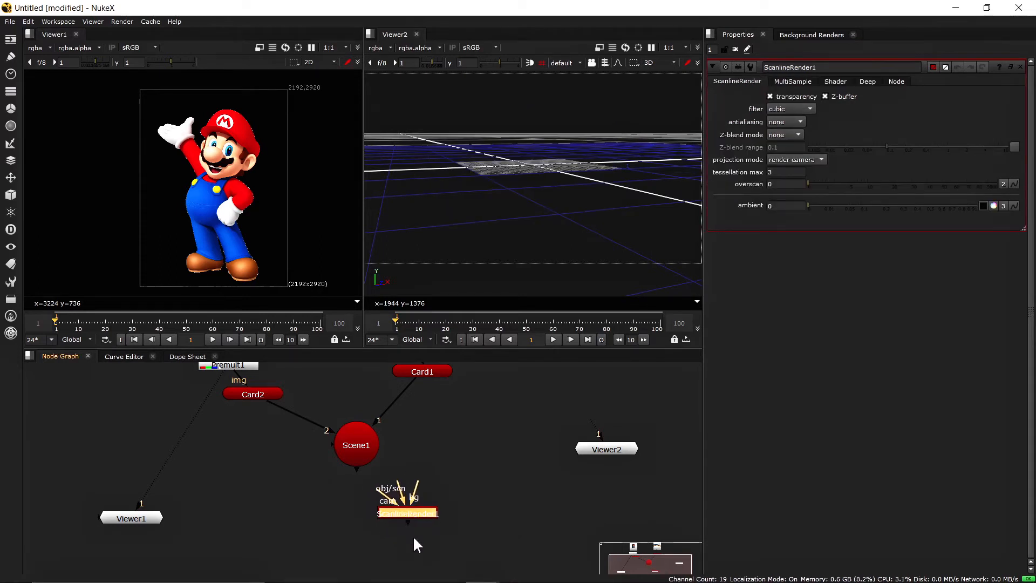
scroll(413, 535, "up", 3)
left_click(496, 517)
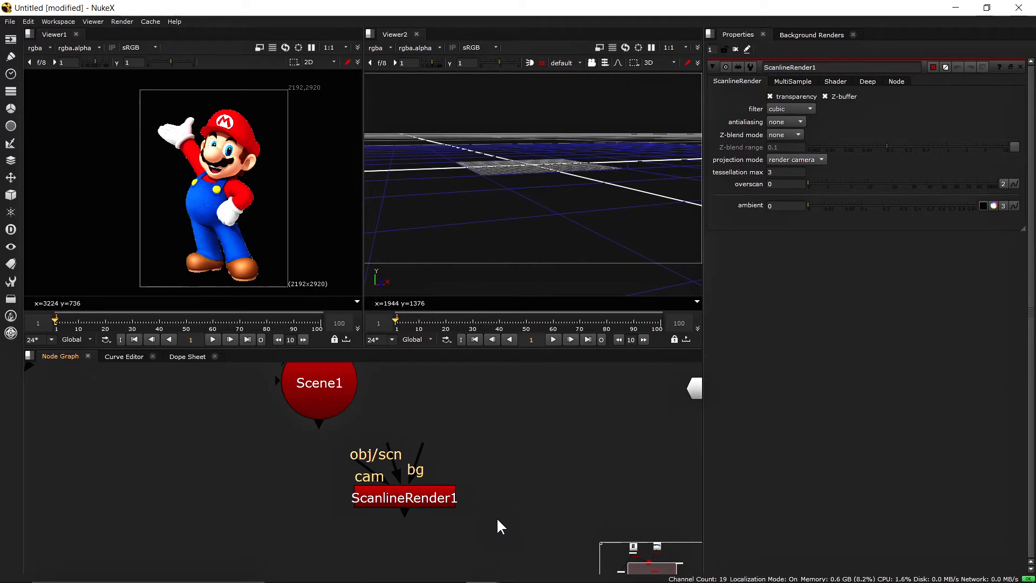
Step: Move the ScanlineRender1 node away from Scene1 so its obj/scn, cam and bg inputs have free space
left_click_drag(412, 503, 387, 499)
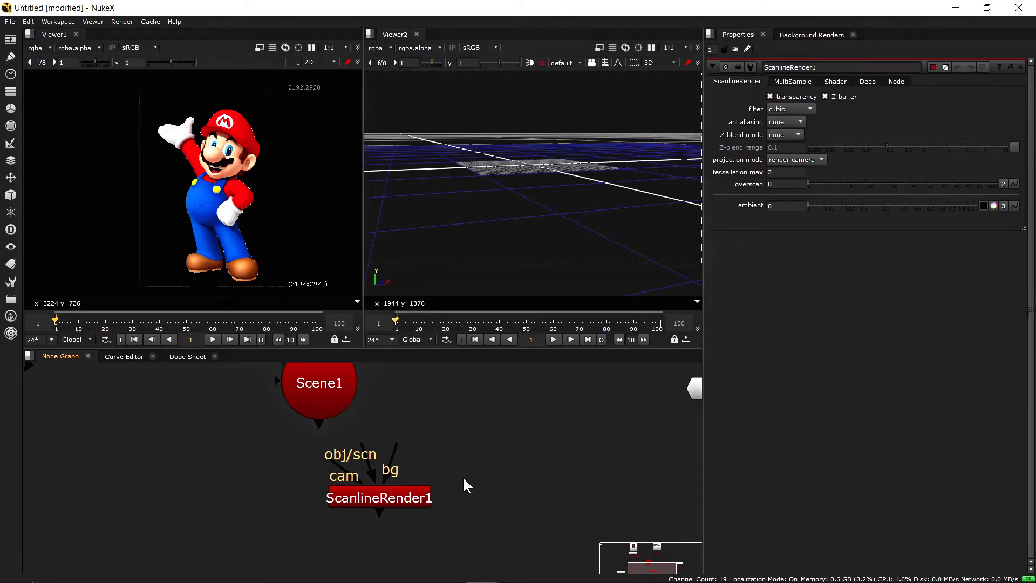
scroll(478, 450, "down", 4)
middle_click_drag(479, 452, 477, 443)
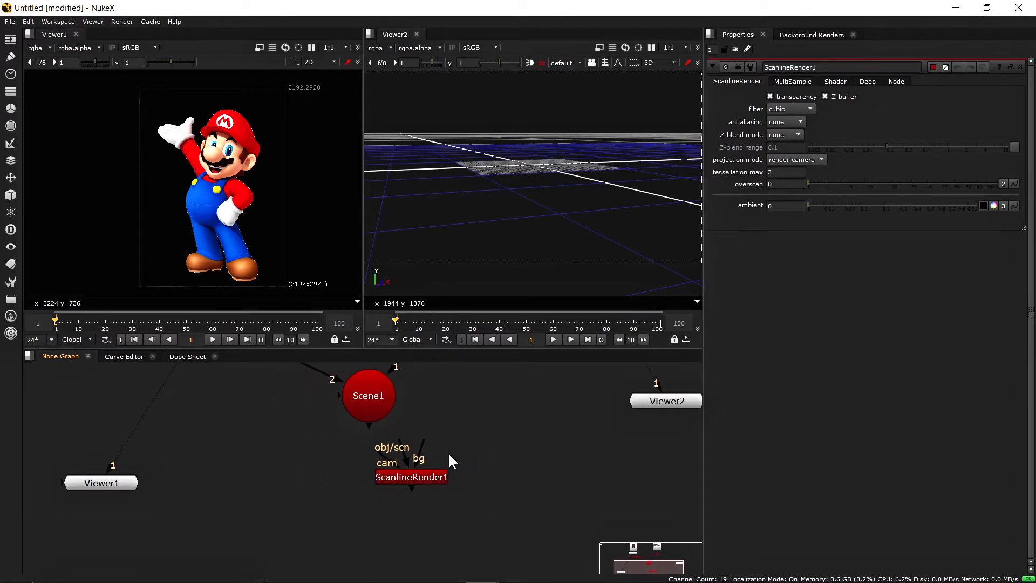
left_click_drag(387, 466, 245, 488)
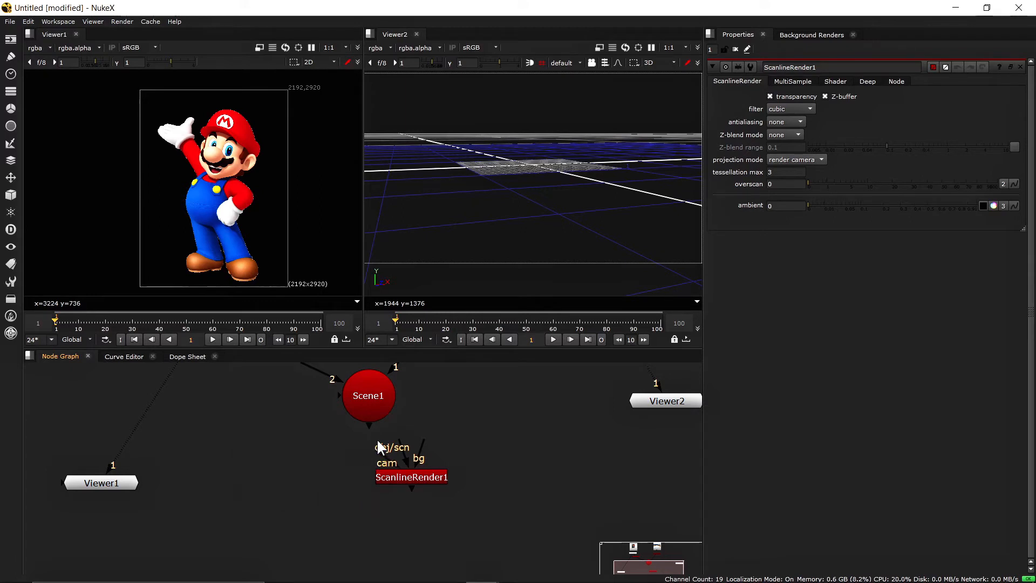
left_click_drag(397, 445, 491, 497)
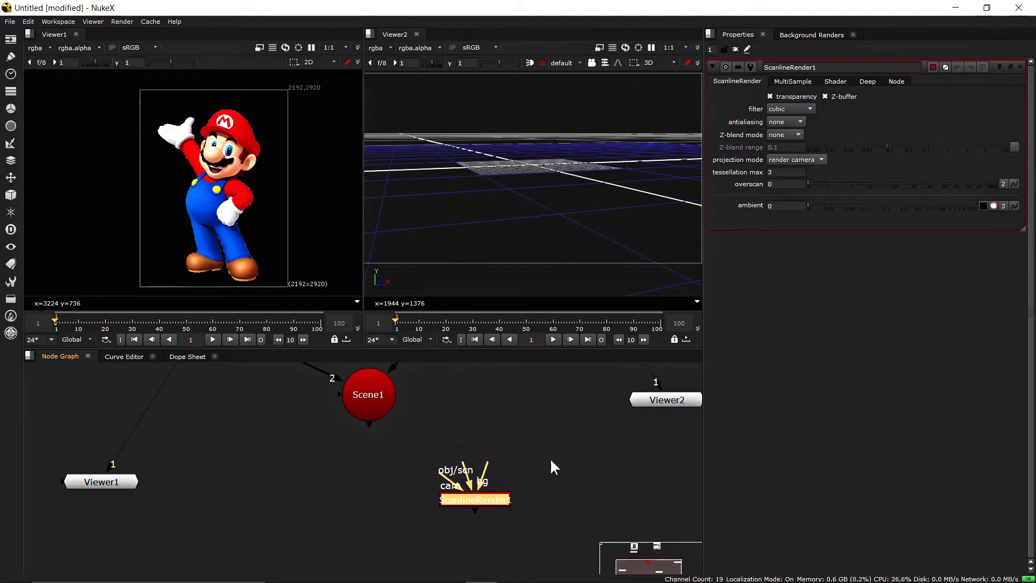
Step: Examine ScanlineRender1's bg, obj/scn and cam inputs alongside the image, card and Scene1 nodes that could feed them
middle_click_drag(569, 472, 544, 456)
middle_click_drag(480, 402, 501, 552)
middle_click_drag(495, 484, 509, 520)
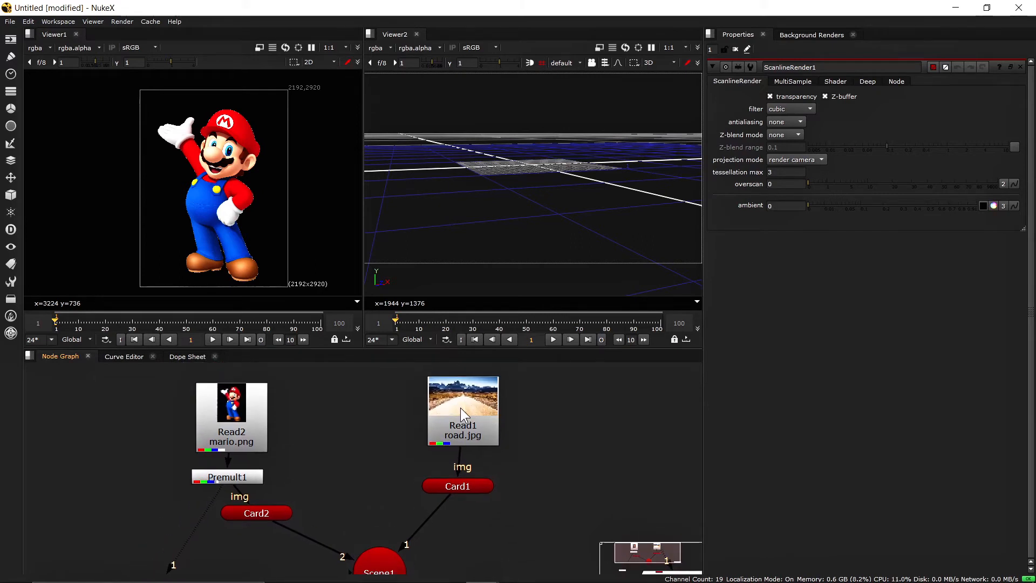
middle_click_drag(528, 511, 485, 387)
mouse_move(472, 448)
middle_mouse_down()
mouse_move(490, 562)
mouse_move(486, 447)
middle_mouse_up()
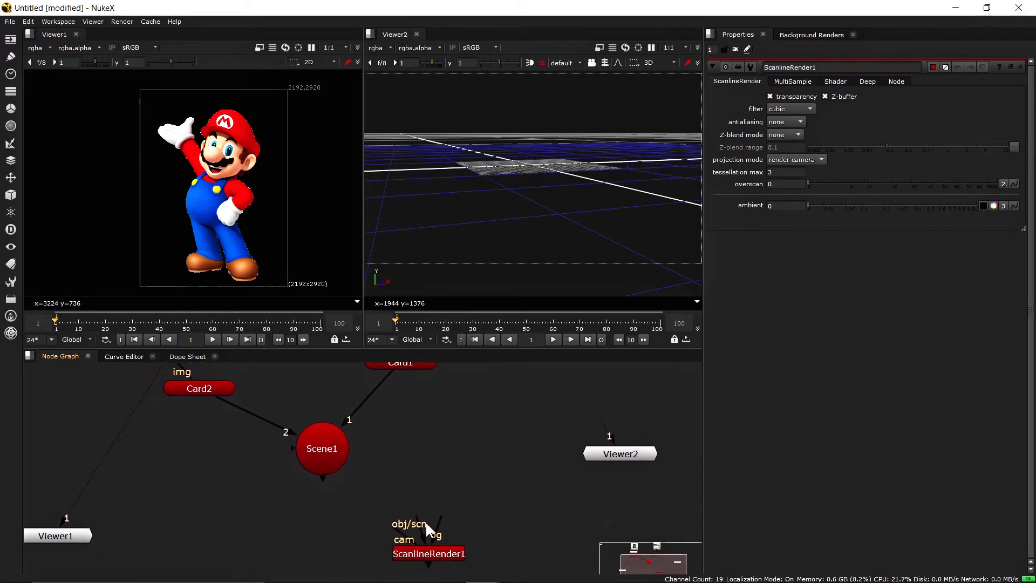
left_click_drag(440, 520, 450, 414)
middle_click_drag(451, 416, 468, 370)
left_click(384, 497)
left_click_drag(384, 497, 385, 498)
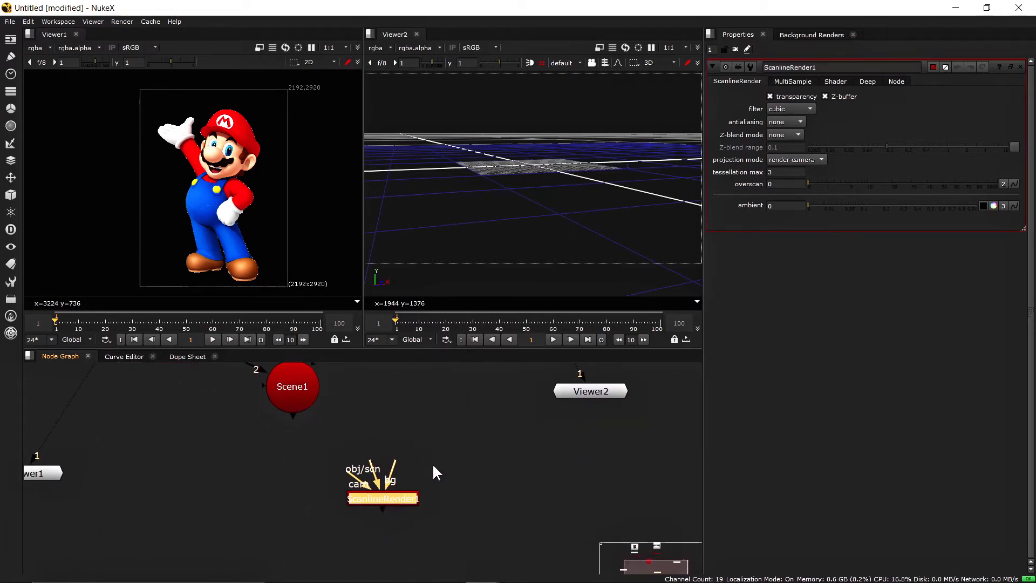
left_click(426, 494)
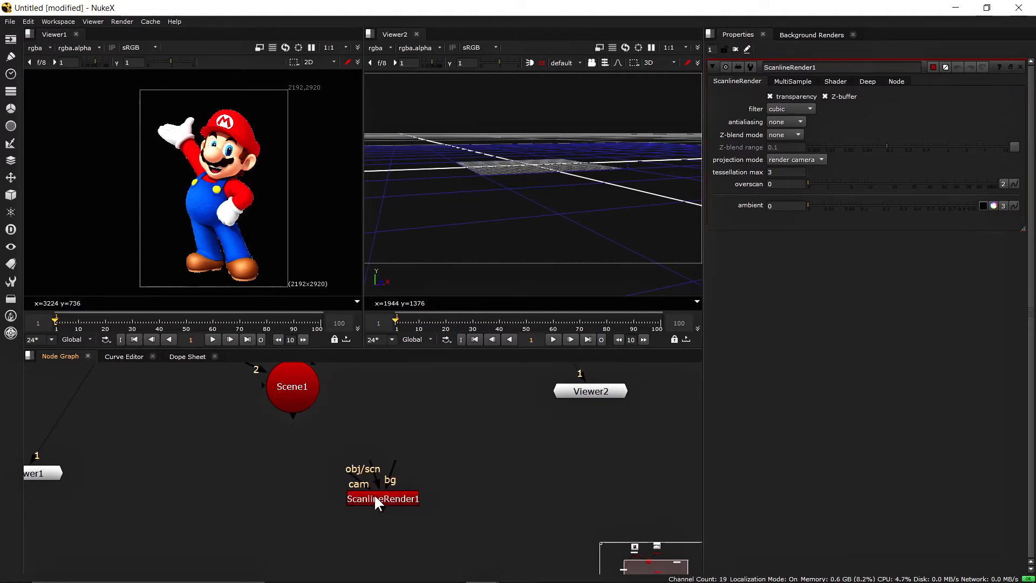
left_click_drag(387, 501, 253, 505)
left_click(452, 475)
left_click_drag(359, 471, 279, 491)
Step: Add a Camera node, place it beside ScanlineRender1, and check the camera from the side in the 3D scene
key("Tab")
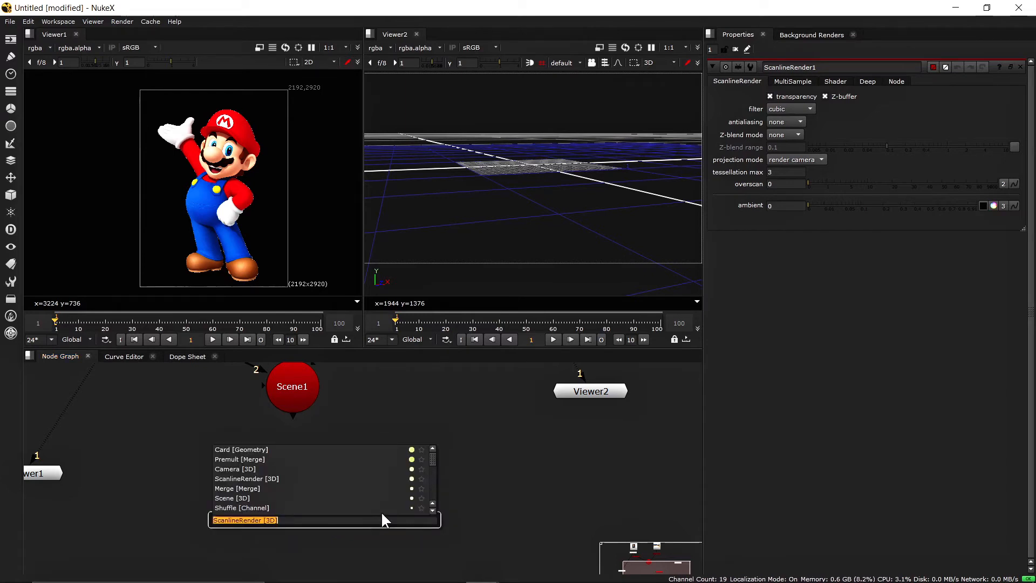
type("can")
key("BackSpace")
type("m")
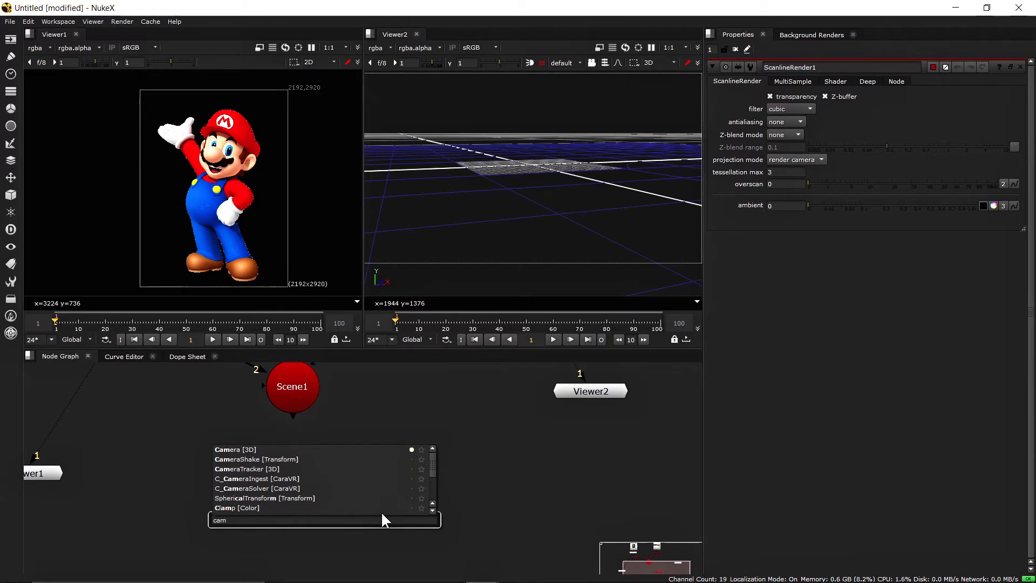
key("Return")
left_click_drag(331, 510, 481, 454)
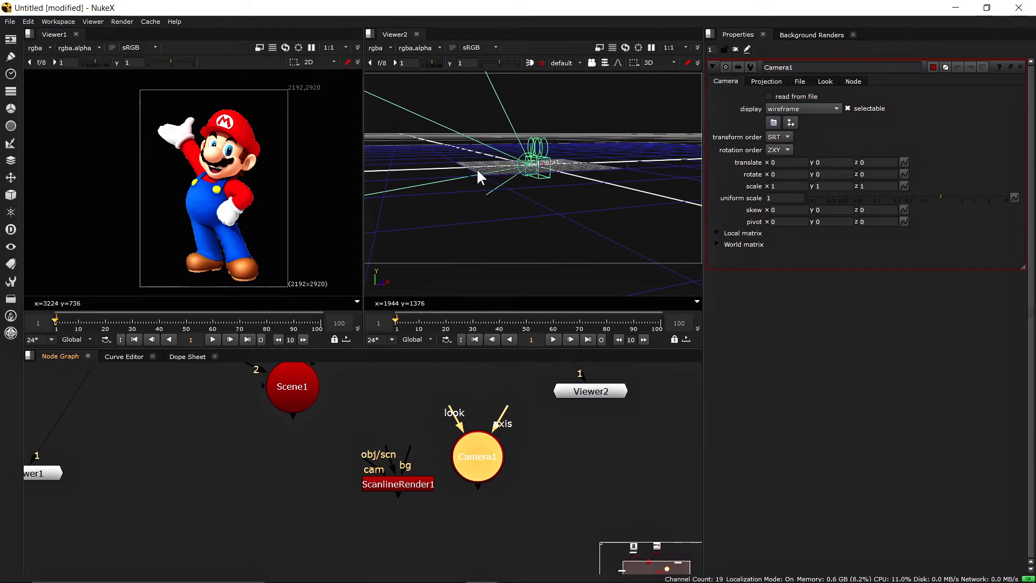
left_click_drag(465, 236, 581, 249, "ctrl")
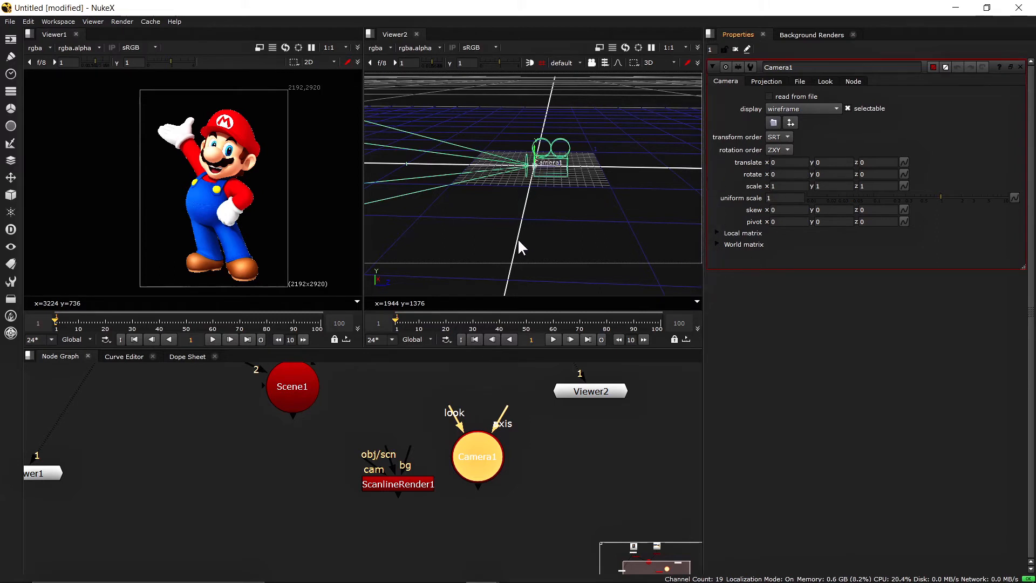
Step: Move Camera1 up beside the ScanlineRender1 node and connect ScanlineRender1's cam input to it
middle_click_drag(521, 455, 462, 445)
left_click(451, 451)
left_click_drag(425, 452, 422, 427)
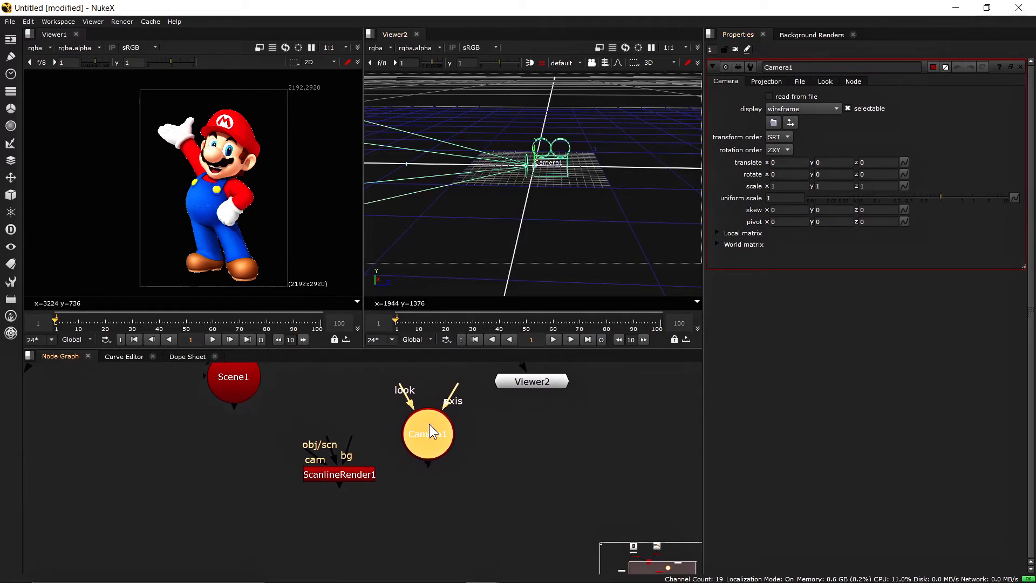
middle_click_drag(503, 447, 513, 442)
left_click_drag(291, 457, 431, 432)
Step: Connect ScanlineRender1's obj/scn input to Scene1 and move the ScanlineRender1 node further down the graph
left_click_drag(342, 465, 237, 390)
left_click_drag(273, 493, 302, 490)
middle_click_drag(349, 500, 373, 438)
left_click_drag(344, 450, 343, 507)
middle_click_drag(405, 470, 454, 493)
Step: Move the Viewer1 node lower in the graph and disconnect its input from Premult1
left_click_drag(78, 433, 187, 548)
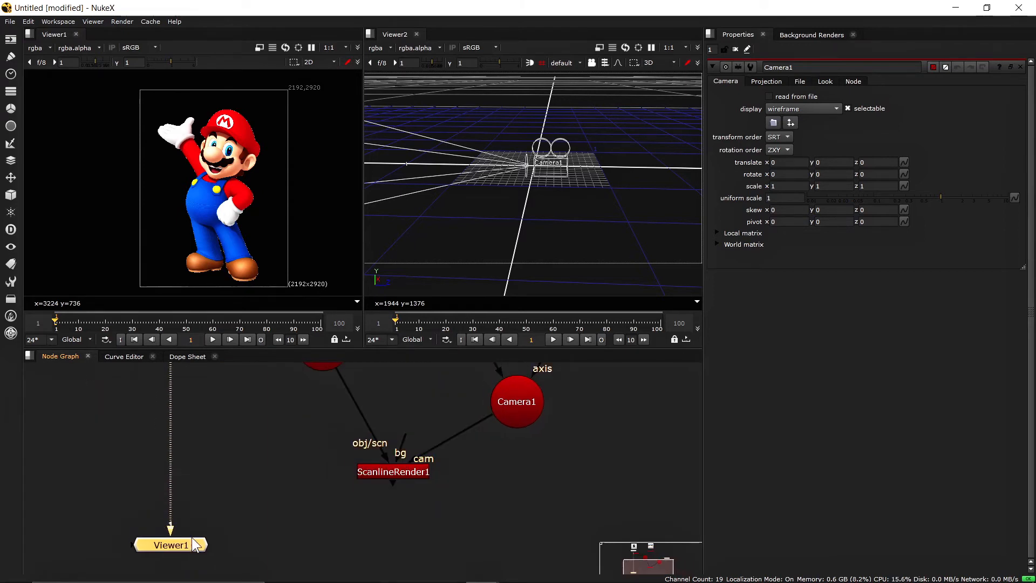
scroll(349, 428, "down", 5)
middle_click_drag(314, 459, 348, 498)
left_click_drag(316, 426, 291, 432)
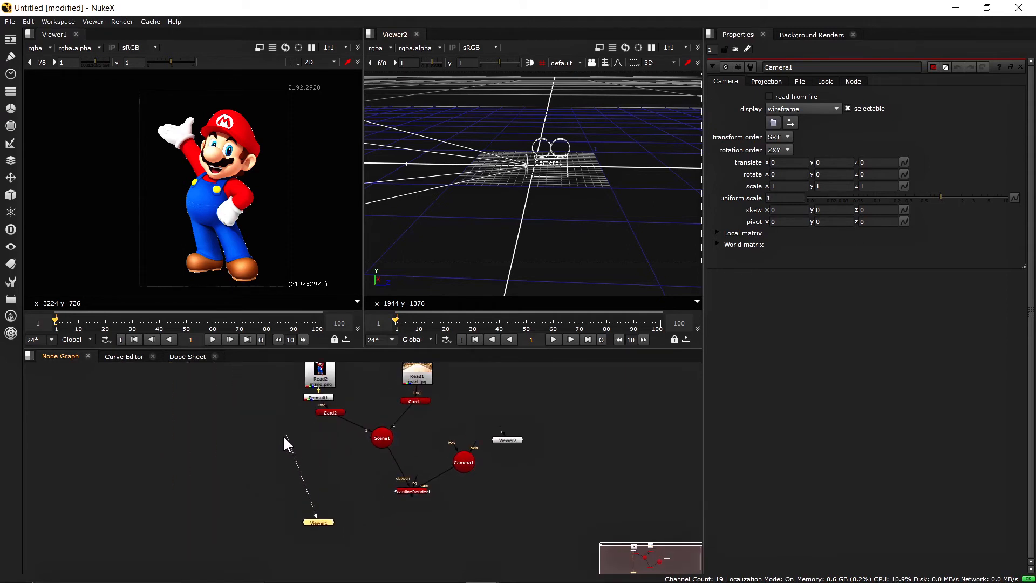
Step: Place the Viewer1 node below ScanlineRender1 and connect it to ScanlineRender1's output
scroll(320, 383, "up", 5)
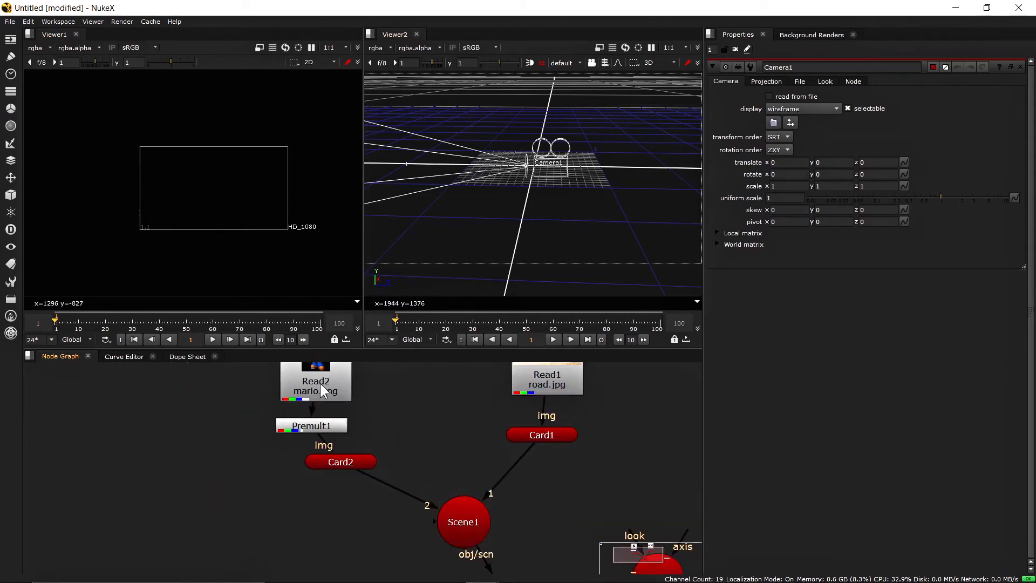
middle_click_drag(314, 433, 310, 380)
middle_click_drag(325, 491, 291, 378)
middle_click_drag(333, 469, 315, 402)
left_click_drag(248, 532, 488, 541)
left_click_drag(467, 504, 465, 468)
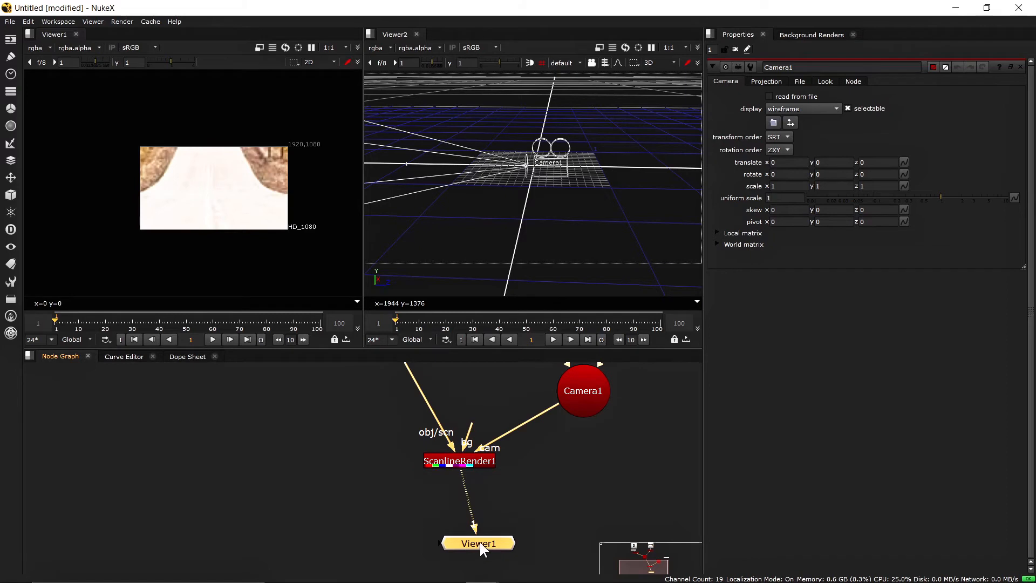
left_click_drag(480, 543, 449, 539)
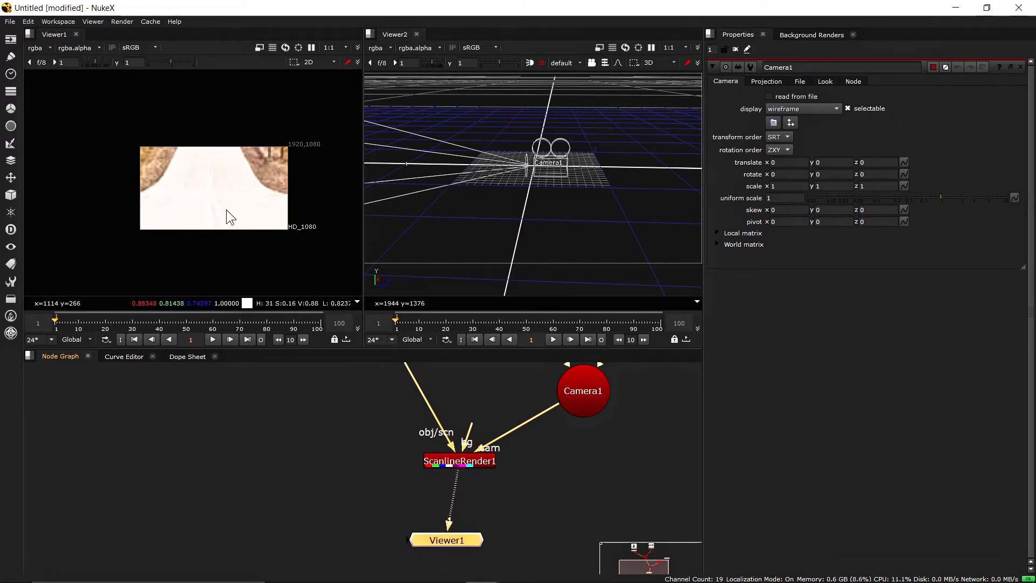
Step: Open Scene1's properties and then Camera1's to display each one in the 3D scene
middle_click_drag(460, 401, 429, 501)
left_click(352, 425)
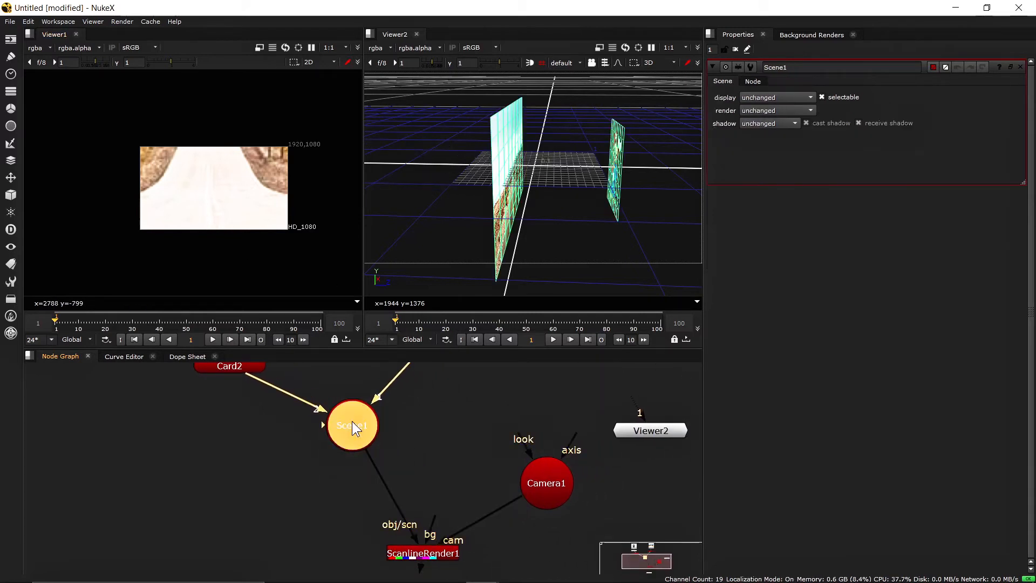
left_click(477, 417)
left_click(542, 484)
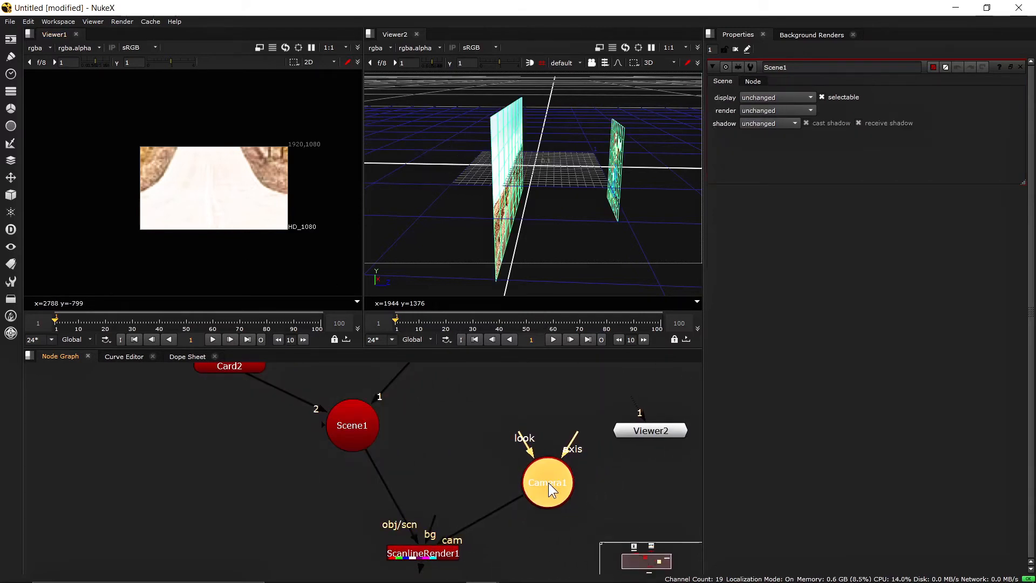
double_click(548, 483)
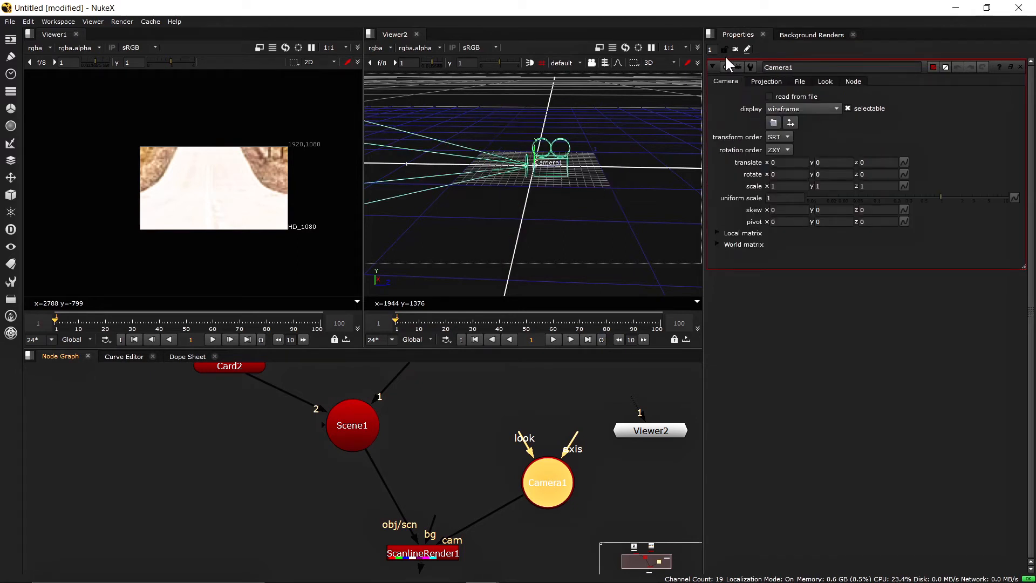
Step: Raise the limit of open node properties to 3 and open Scene1's properties alongside Camera1's
double_click(711, 50)
type("3")
left_click(430, 377)
left_click(345, 429)
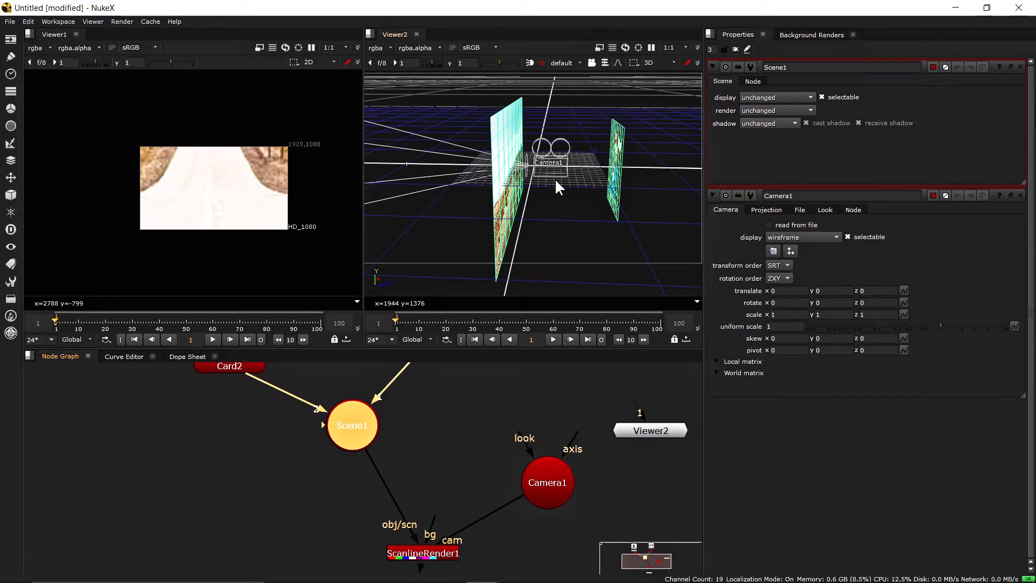
Step: Reposition the Camera1 node, bring up its properties, and pull the camera back along Z to about 0.67
right_click_drag(591, 183, 536, 170, "alt")
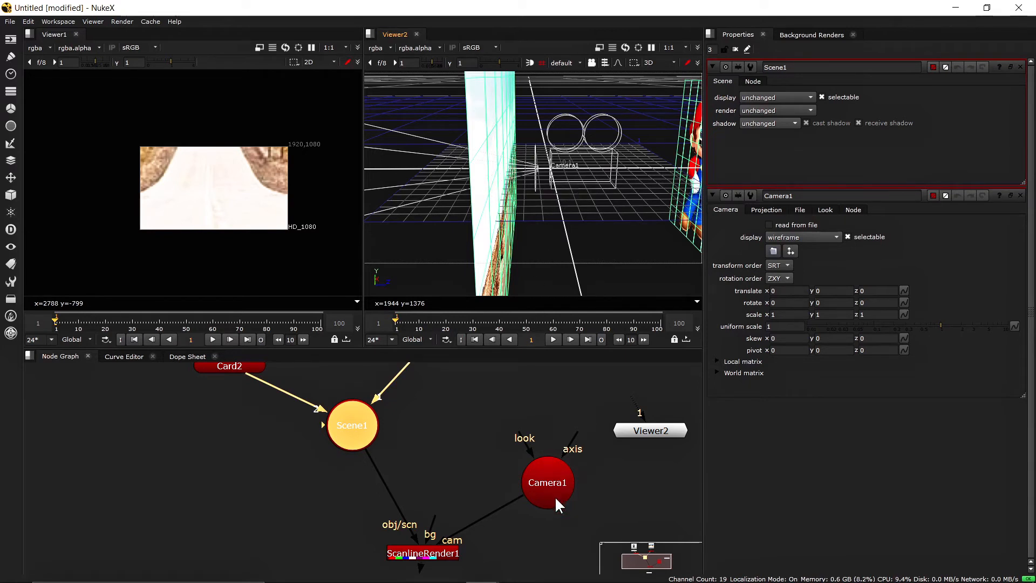
left_click_drag(556, 496, 516, 451)
double_click(516, 451)
left_click_drag(560, 168, 647, 172)
scroll(599, 192, "down", 3)
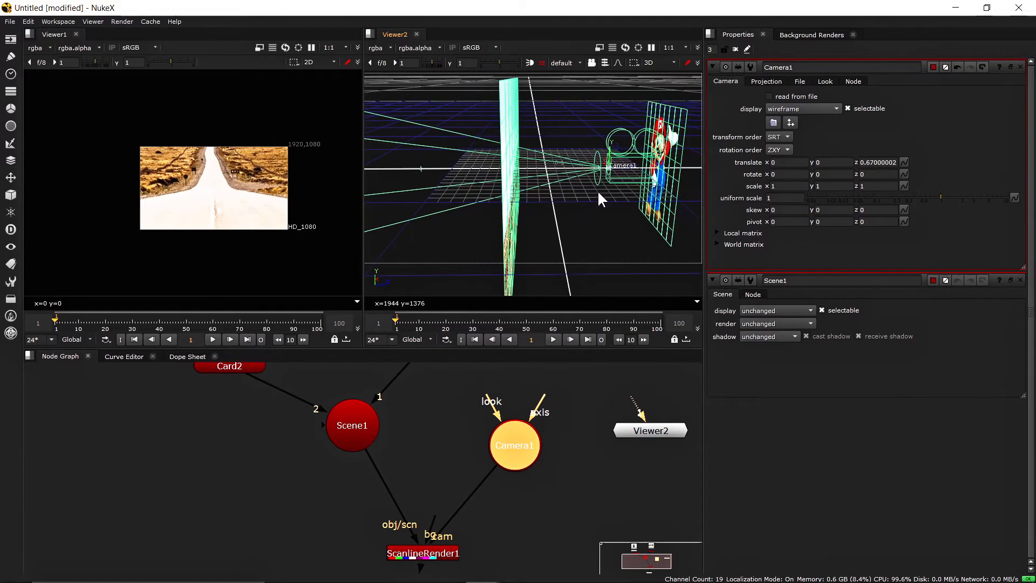
Step: Check the camera render up close and align the Viewer1 node directly beneath ScanlineRender1
scroll(263, 220, "up", 3)
middle_click_drag(252, 216, 257, 231)
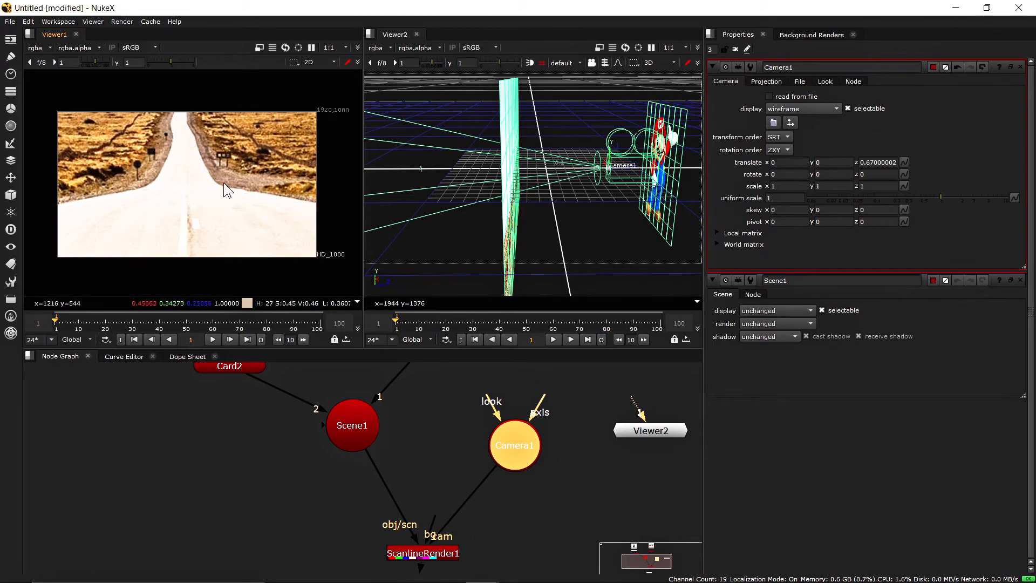
middle_click_drag(418, 503, 390, 423)
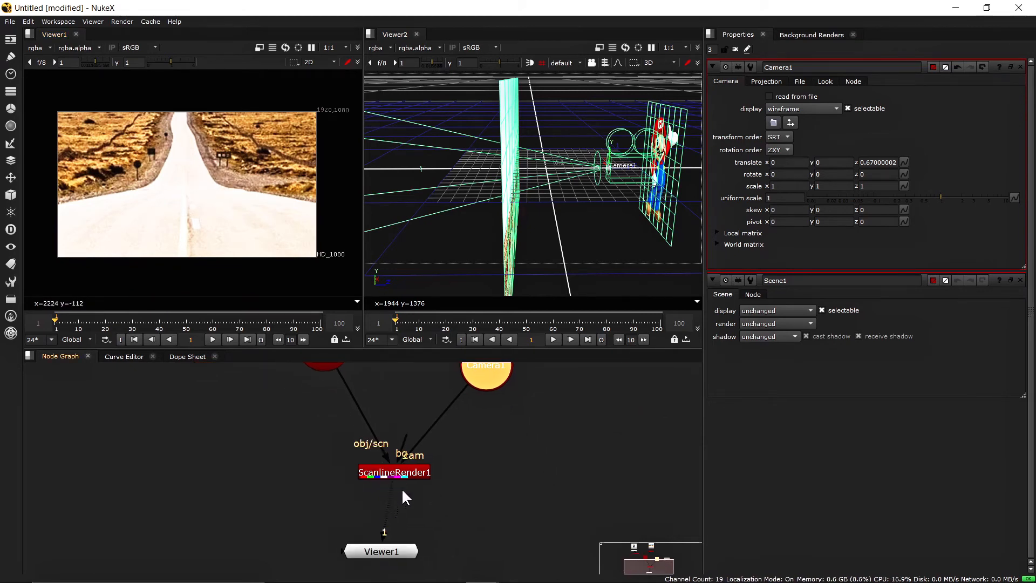
left_click_drag(381, 546, 394, 518)
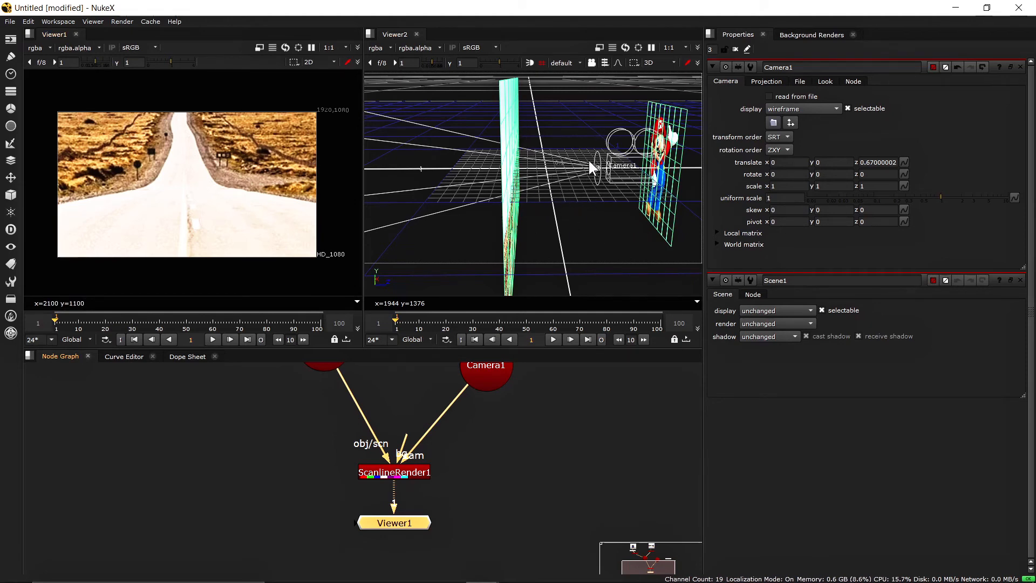
Step: Select Camera1, pull it back along Z to about 6.37, and fit the resulting render in Viewer1
left_click_drag(597, 202, 554, 199, "ctrl")
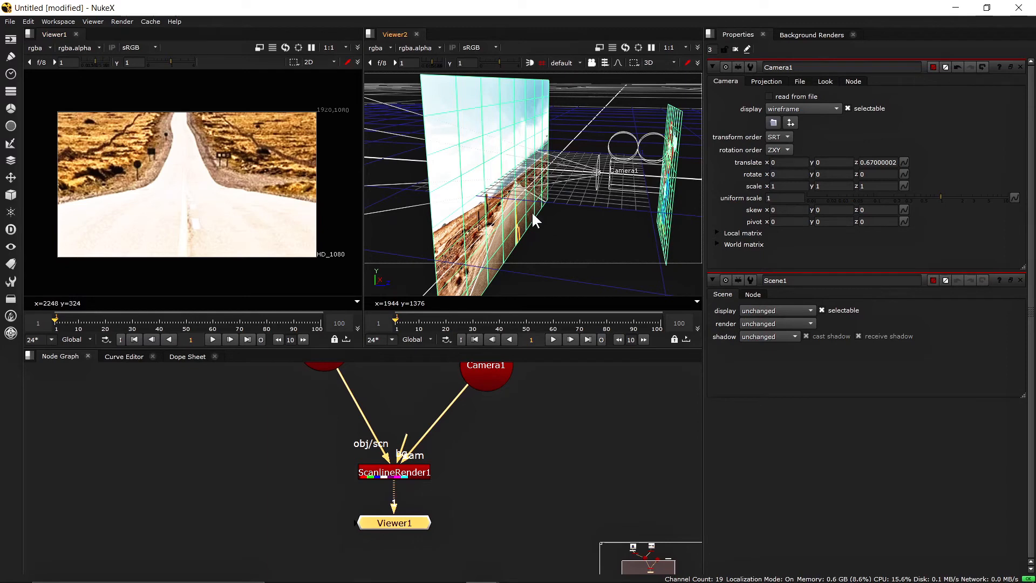
scroll(554, 212, "down", 3)
left_click_drag(611, 232, 669, 172)
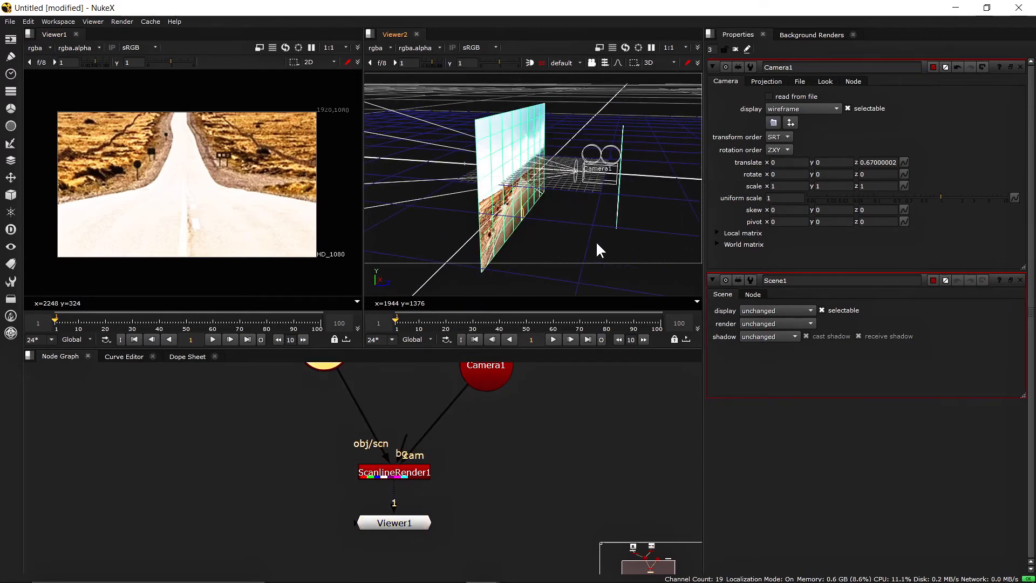
left_click(496, 474)
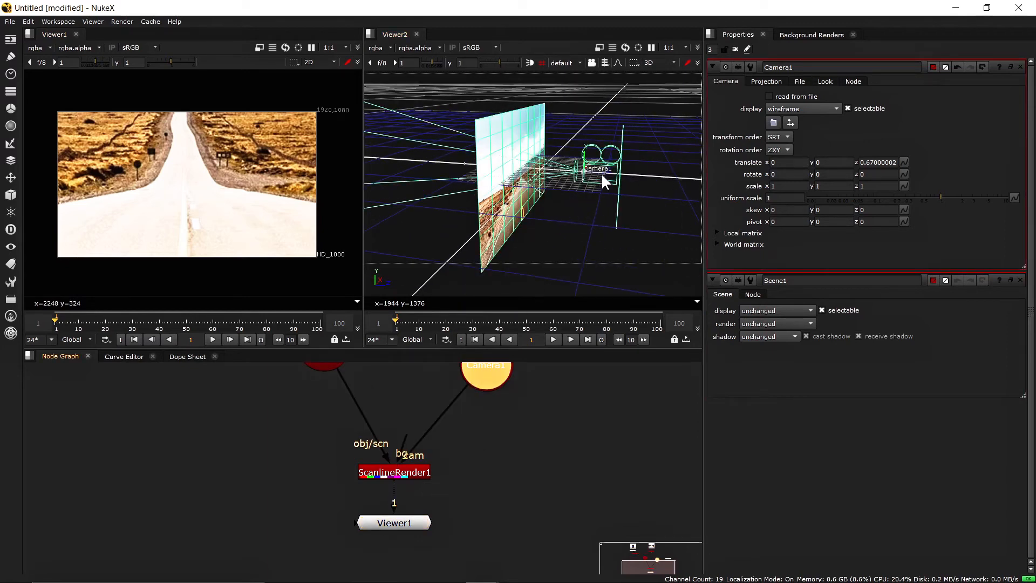
left_click_drag(599, 170, 698, 172)
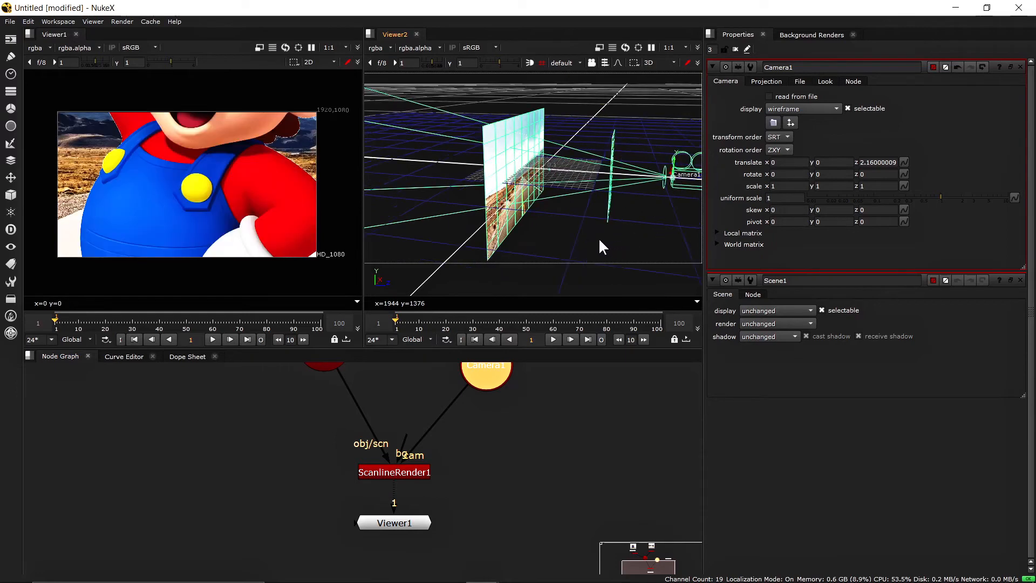
scroll(599, 242, "down", 3)
left_click_drag(625, 169, 708, 173)
middle_click_drag(625, 245, 494, 237)
left_click_drag(529, 165, 613, 175)
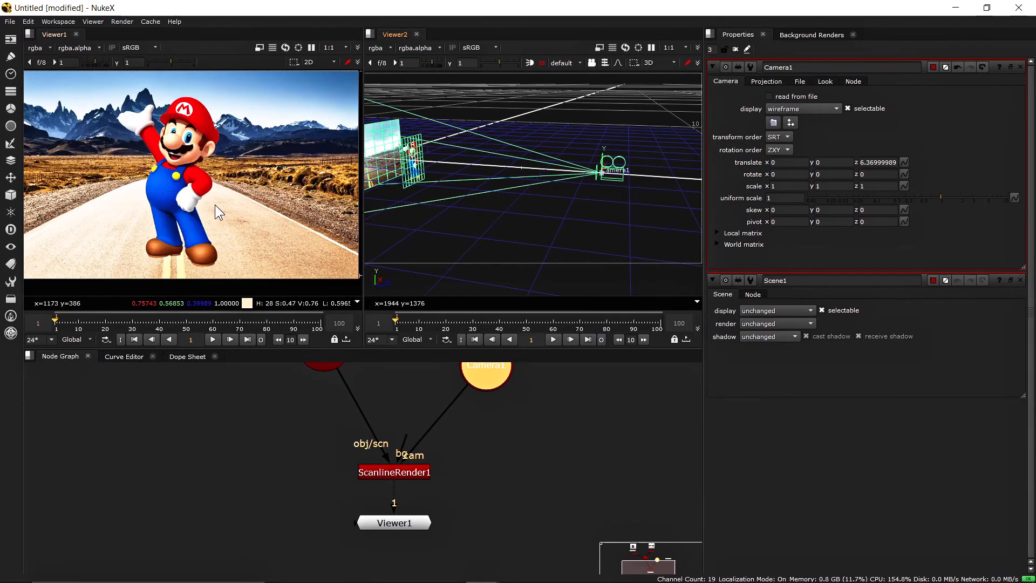
key("f")
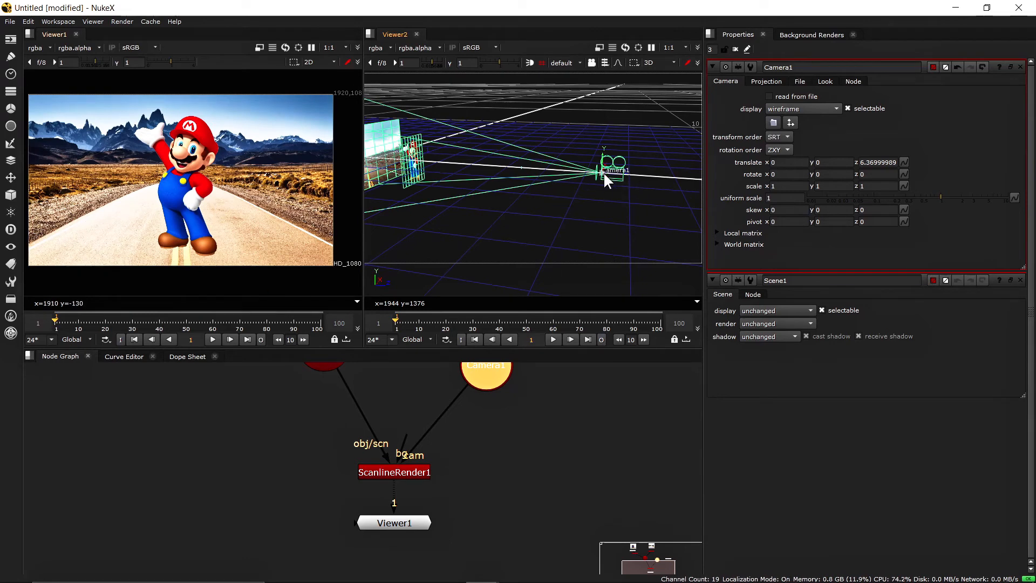
left_click(580, 436)
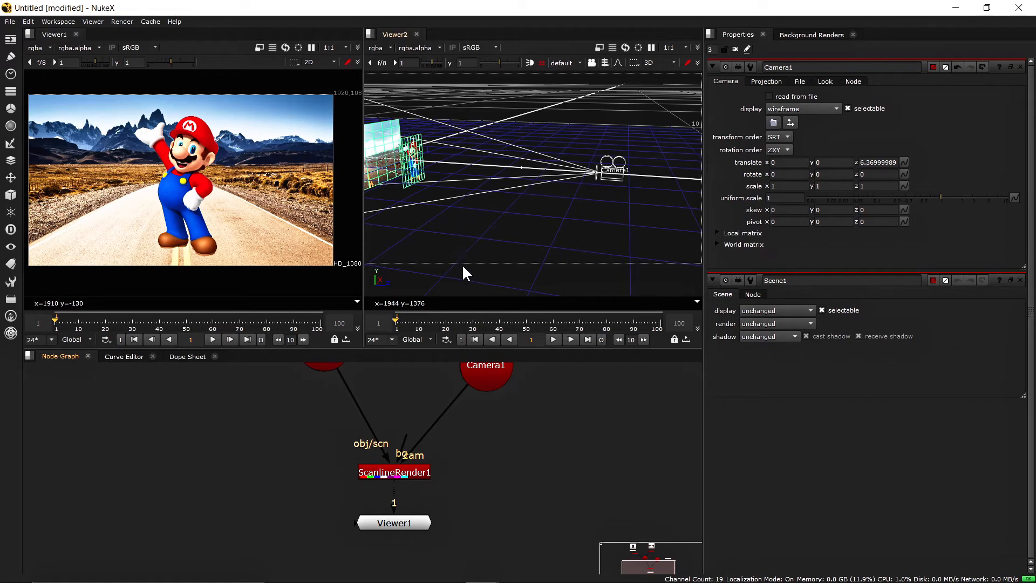
left_click_drag(418, 233, 539, 153, "ctrl")
left_click_drag(632, 237, 489, 174, "ctrl")
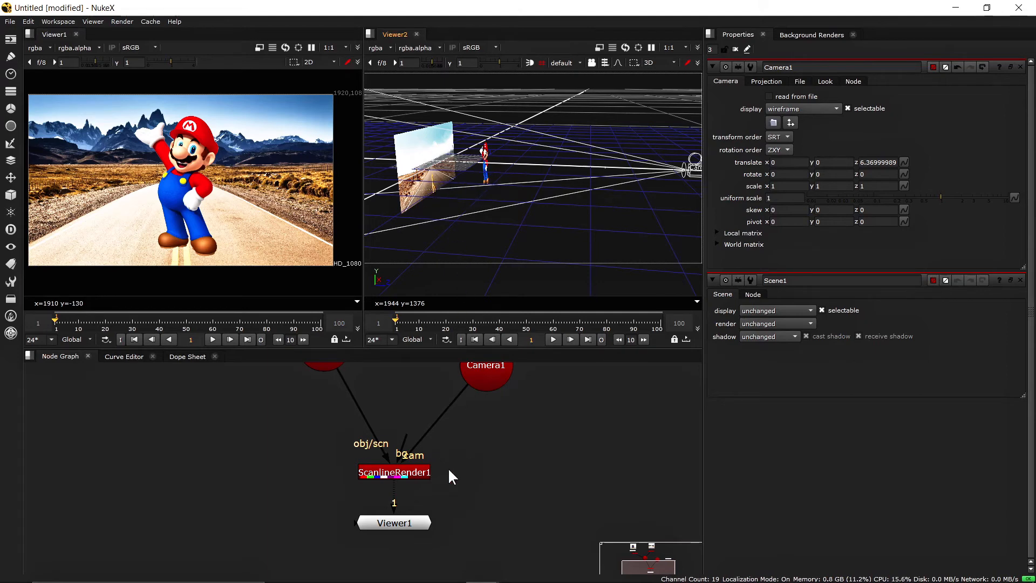
Step: Switch to Fusion Studio, shift Merge3D1 away from the image planes, and add a Renderer 3D node after it with some spacing
left_click(518, 573)
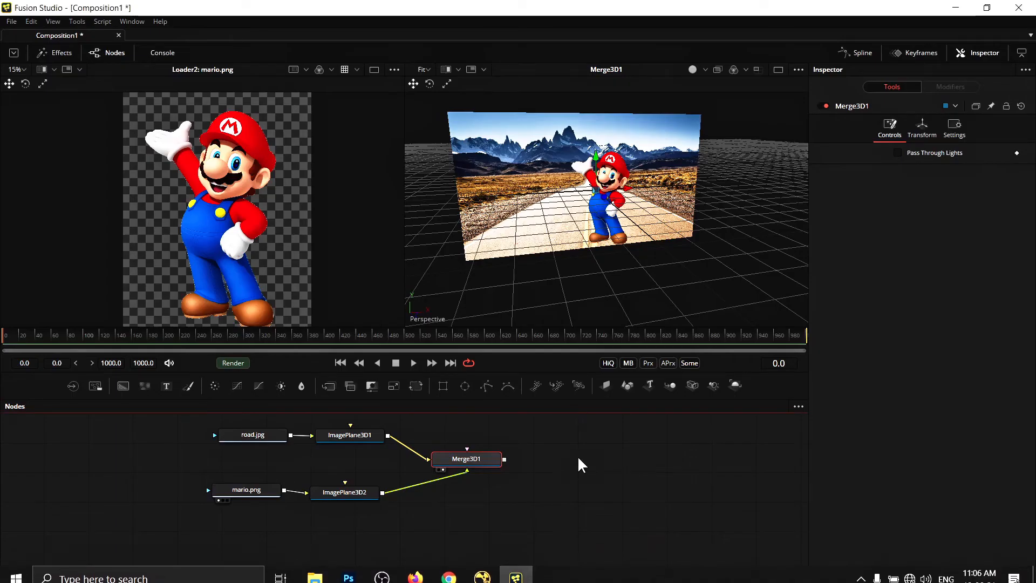
middle_click_drag(526, 232, 617, 273)
middle_click_drag(541, 273, 520, 351, "alt")
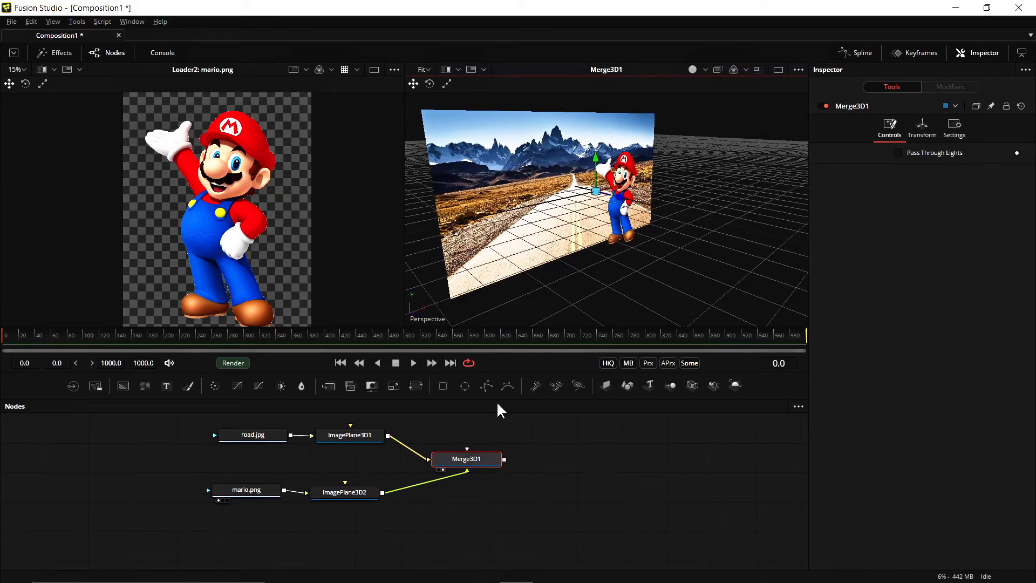
left_click_drag(487, 467, 520, 470)
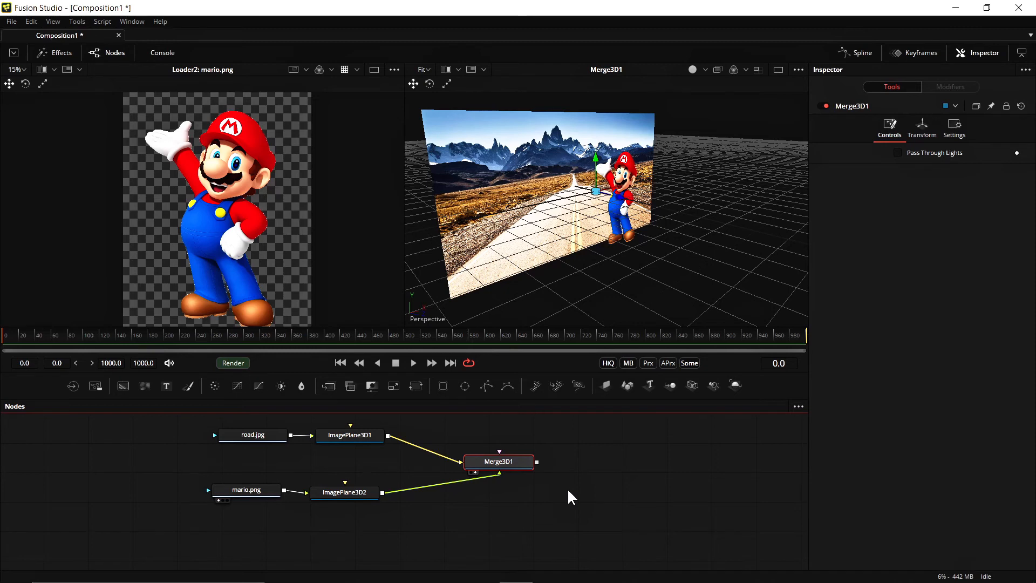
key("shift+space")
type("re")
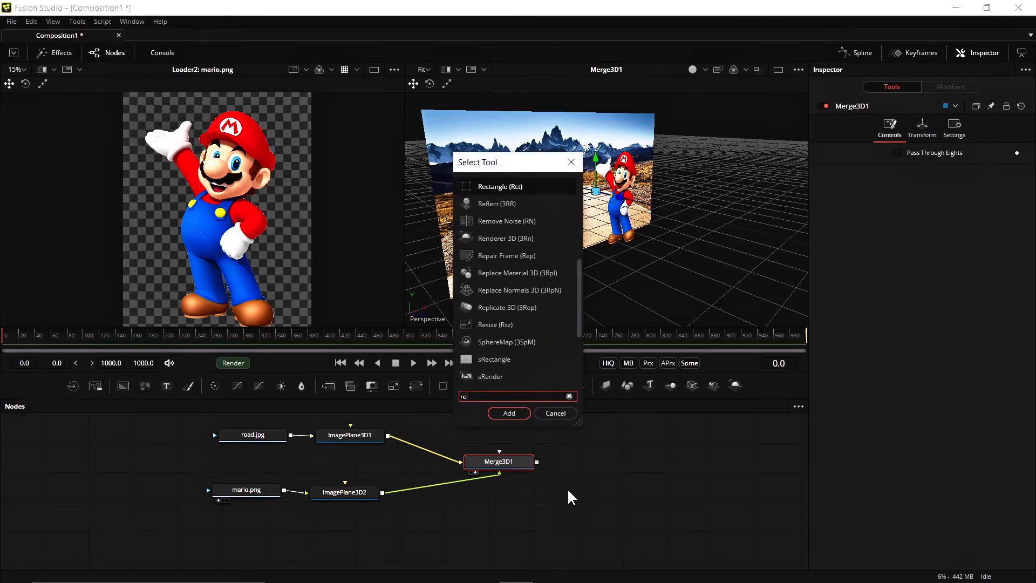
type("n")
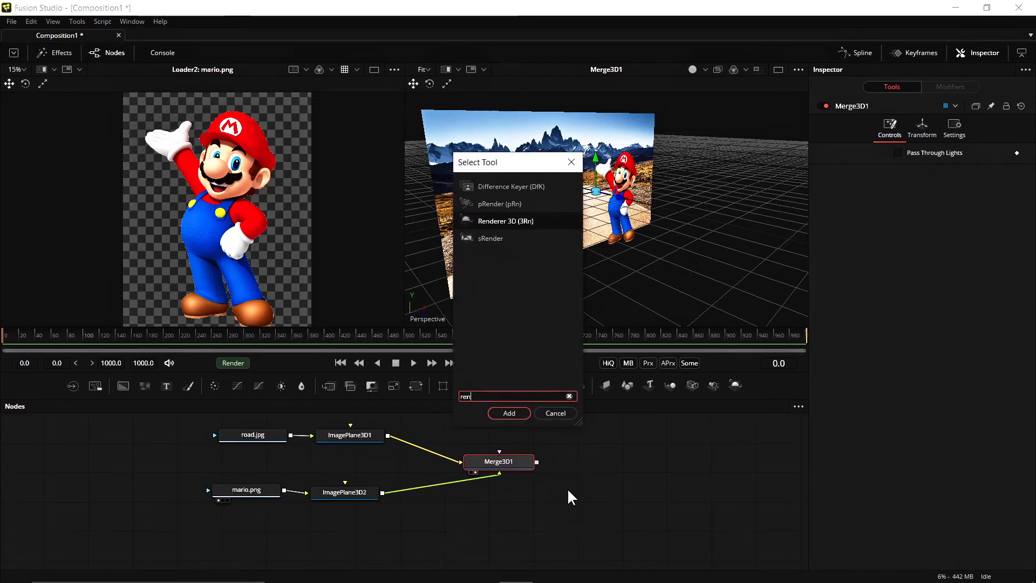
key("Return")
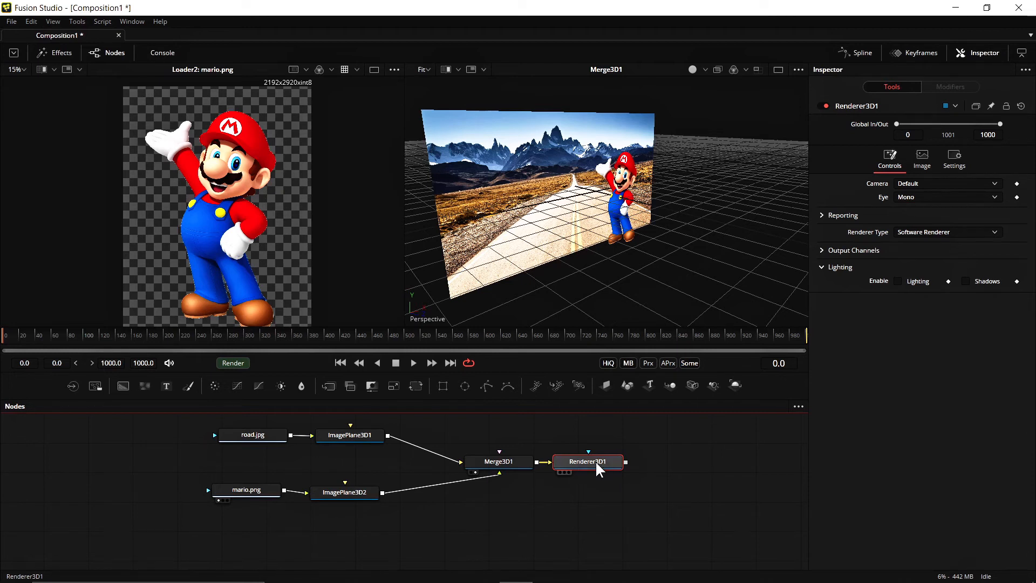
mouse_move(596, 463)
left_mouse_down()
mouse_move(627, 467)
mouse_move(609, 461)
mouse_move(616, 464)
left_mouse_up()
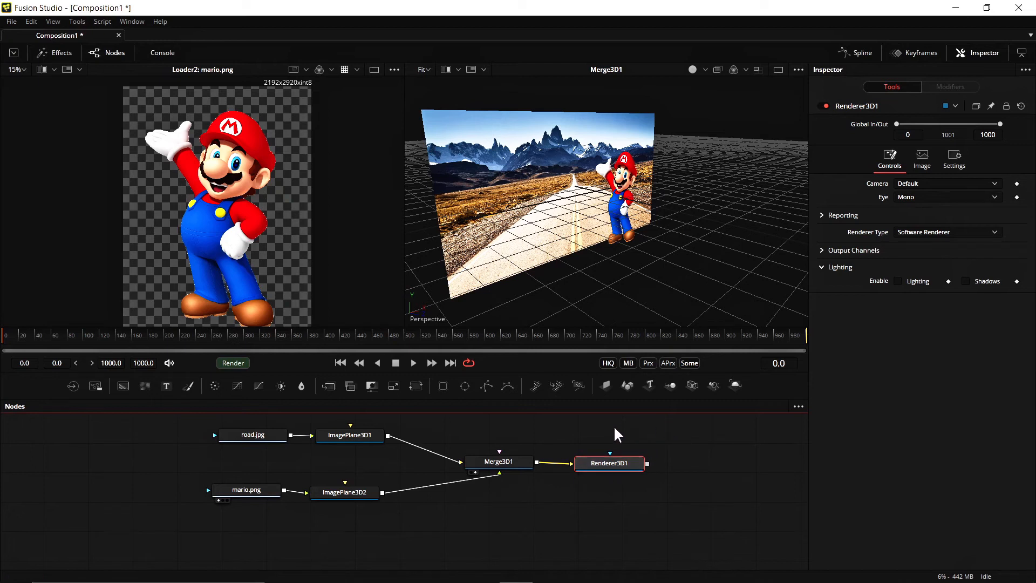
left_click_drag(625, 464, 641, 468)
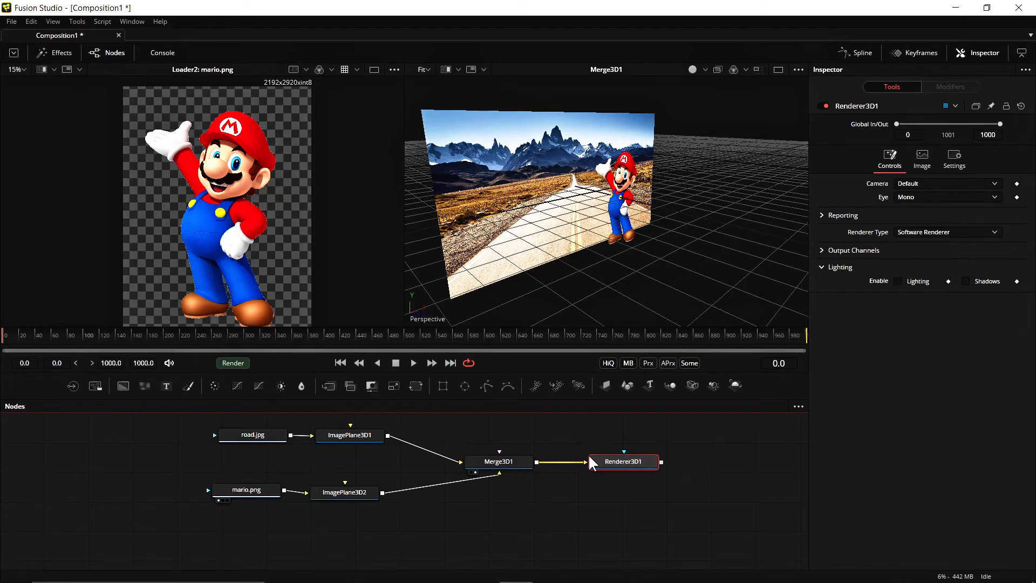
Step: Display Renderer3D1's output in the viewer holding mario.png and enlarge it to 31%
left_click_drag(606, 255, 719, 269)
mouse_move(584, 268)
middle_mouse_down()
mouse_move(598, 269)
mouse_move(569, 268)
mouse_move(641, 280)
mouse_move(730, 194)
middle_mouse_up()
middle_click_drag(669, 266, 585, 256, "alt")
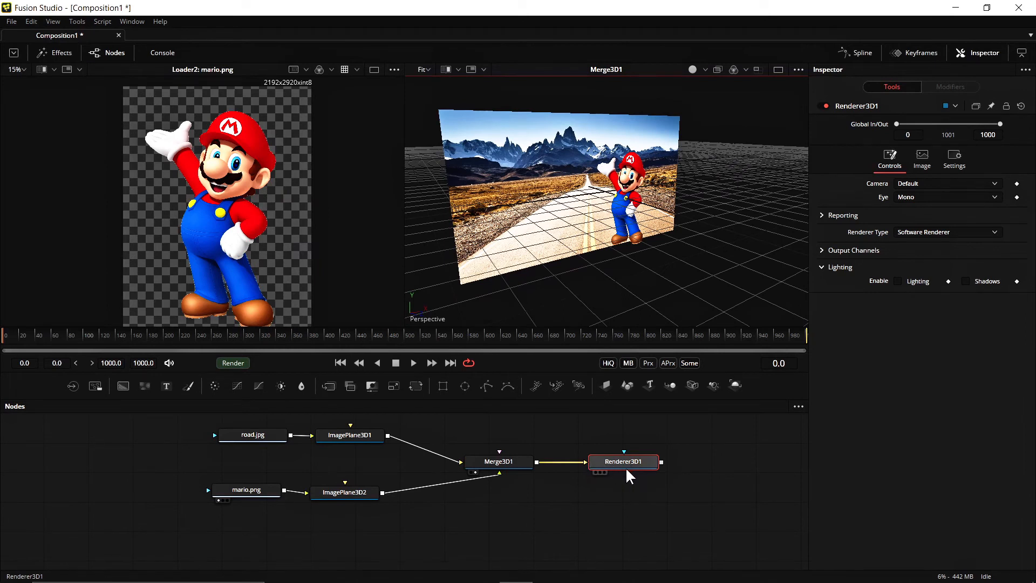
left_click_drag(629, 472, 263, 237)
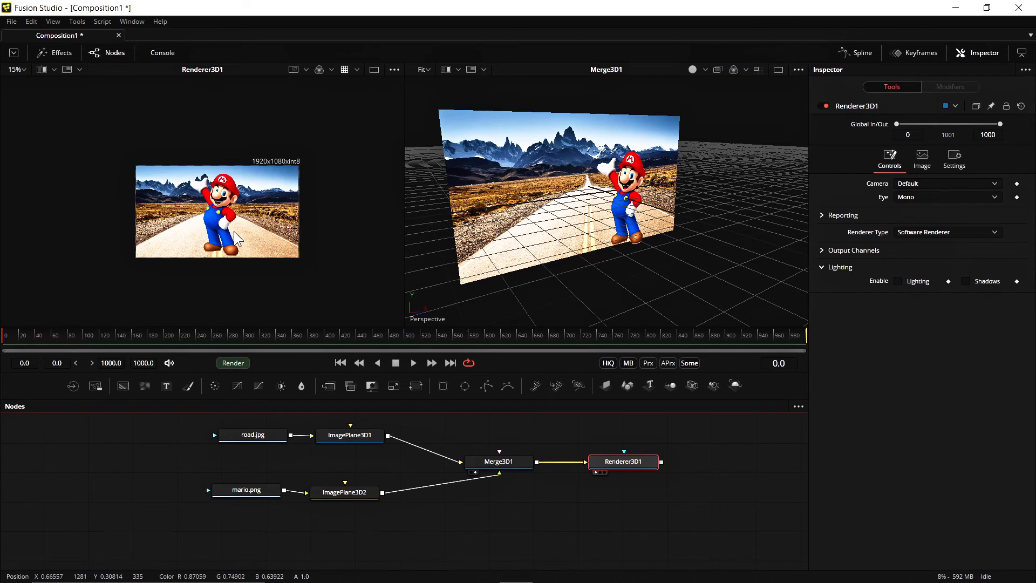
scroll(218, 223, "up", 2)
scroll(216, 224, "down", 2)
scroll(217, 223, "up", 2, "ctrl")
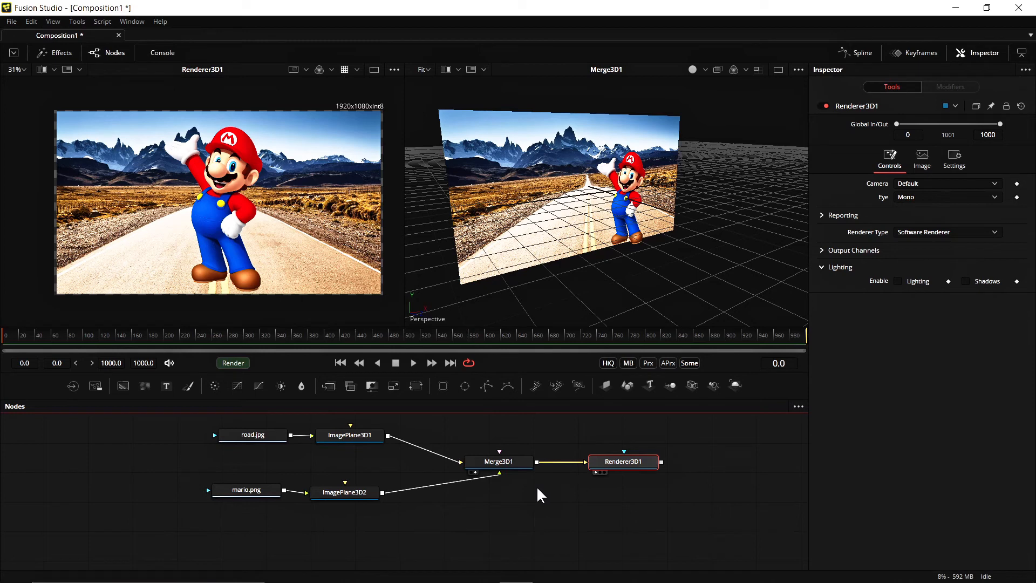
Step: Compare the renderer with the NukeX ScanlineRender setup, return to Fusion Studio, and check Renderer3D1's camera setting
left_click_drag(614, 468, 614, 476)
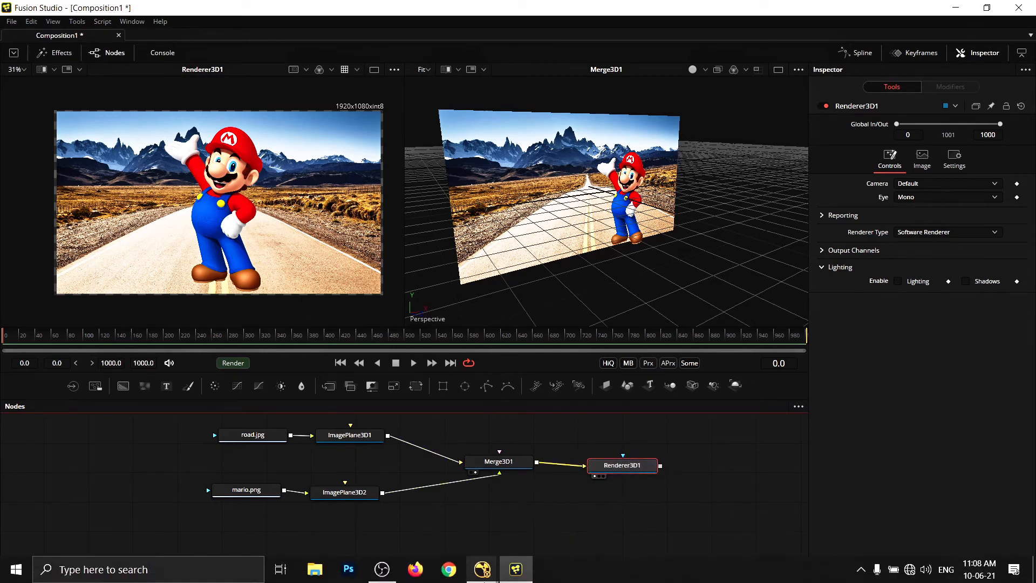
mouse_move(483, 572)
left_click(500, 530)
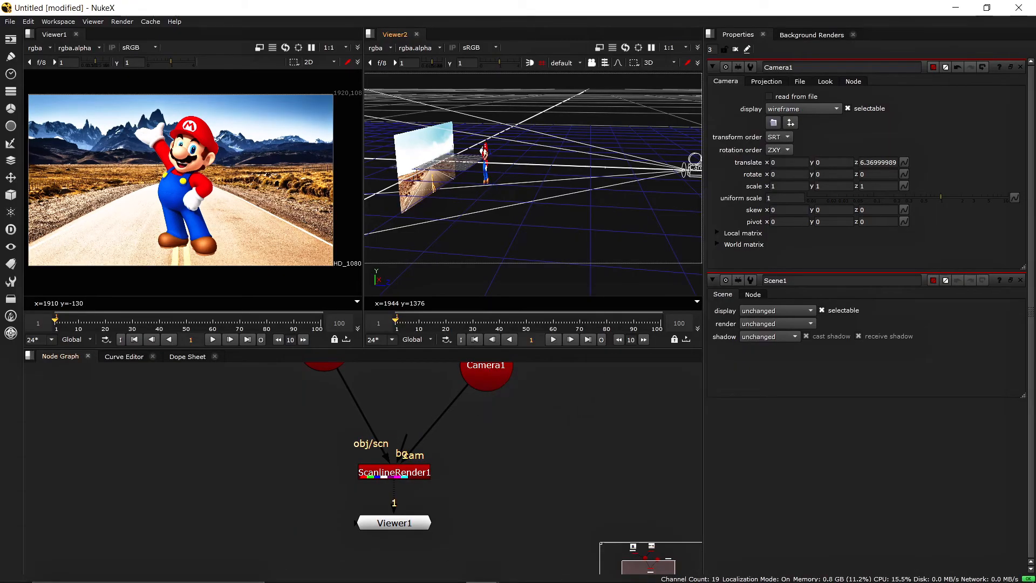
left_click(522, 567)
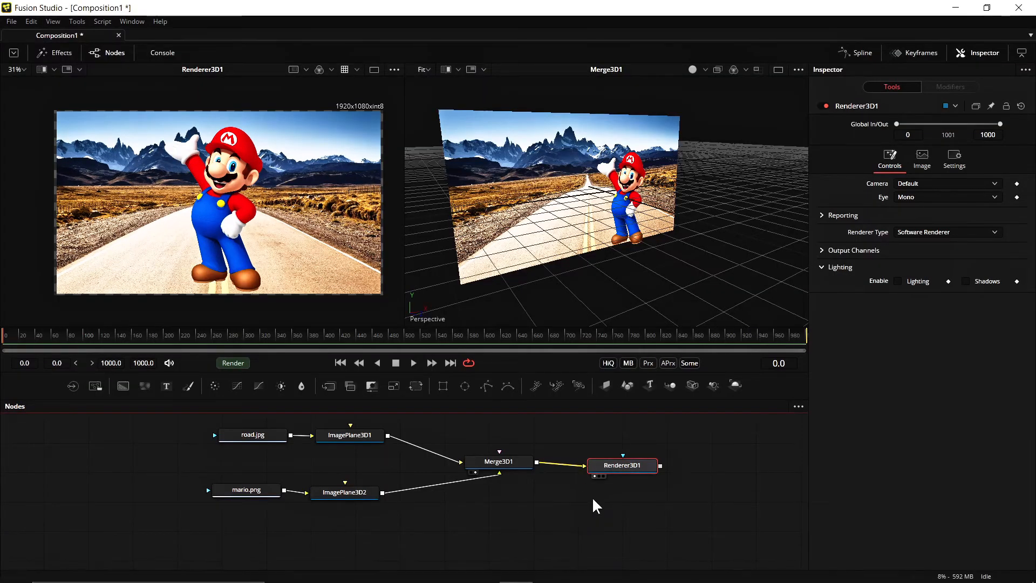
left_click(932, 186)
left_click(878, 190)
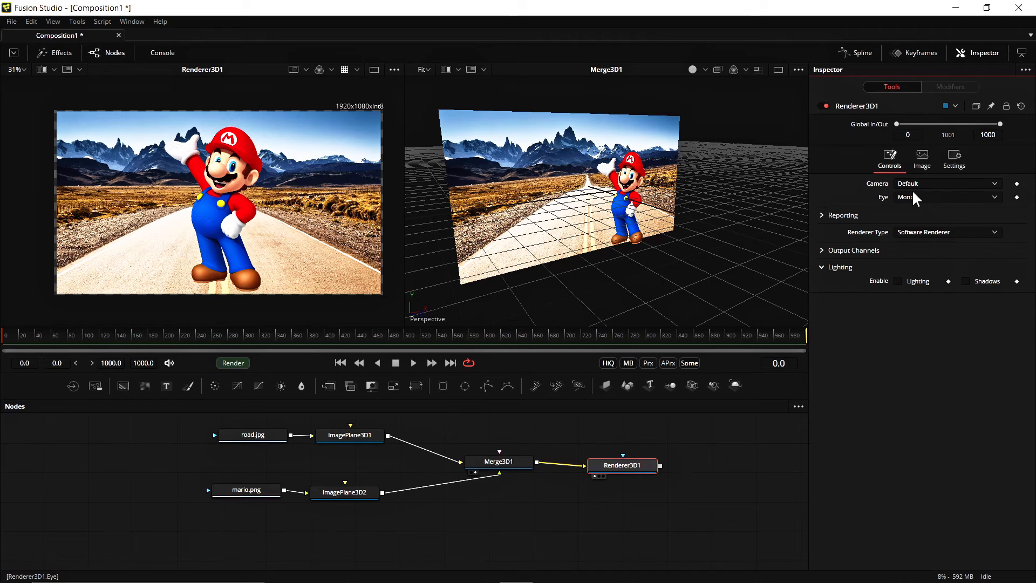
left_click_drag(621, 467, 603, 466)
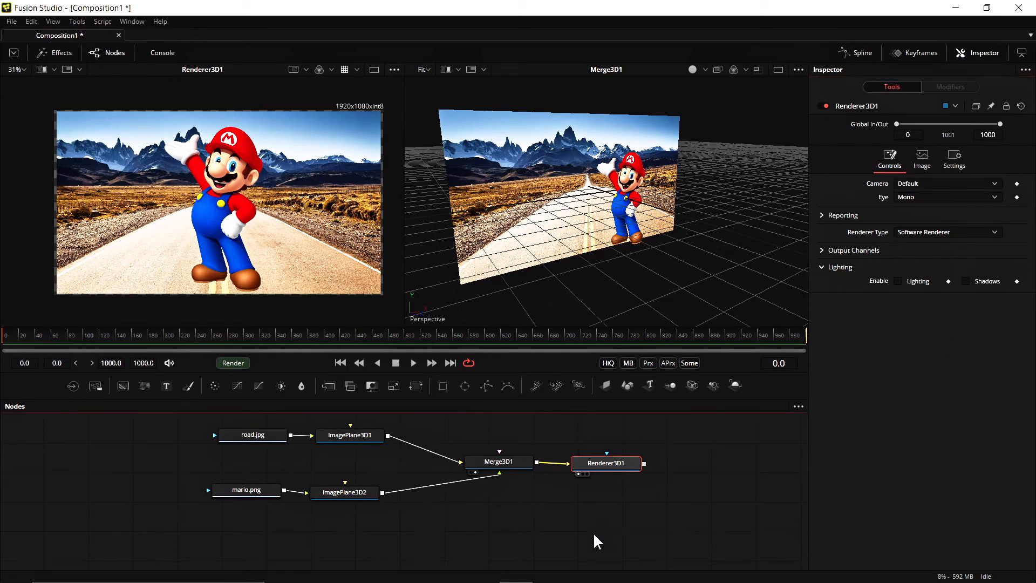
Step: Add a Camera 3D node and place it unconnected below Merge3D1
scroll(594, 537, "down", 2)
scroll(524, 511, "up", 1)
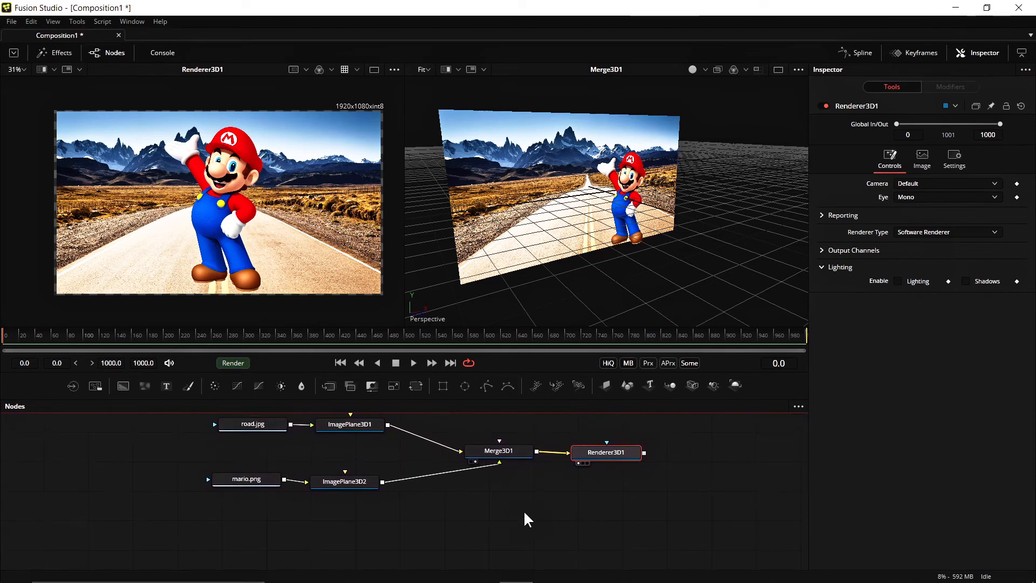
left_click(499, 450)
key("shift+space")
type("Camera 3D")
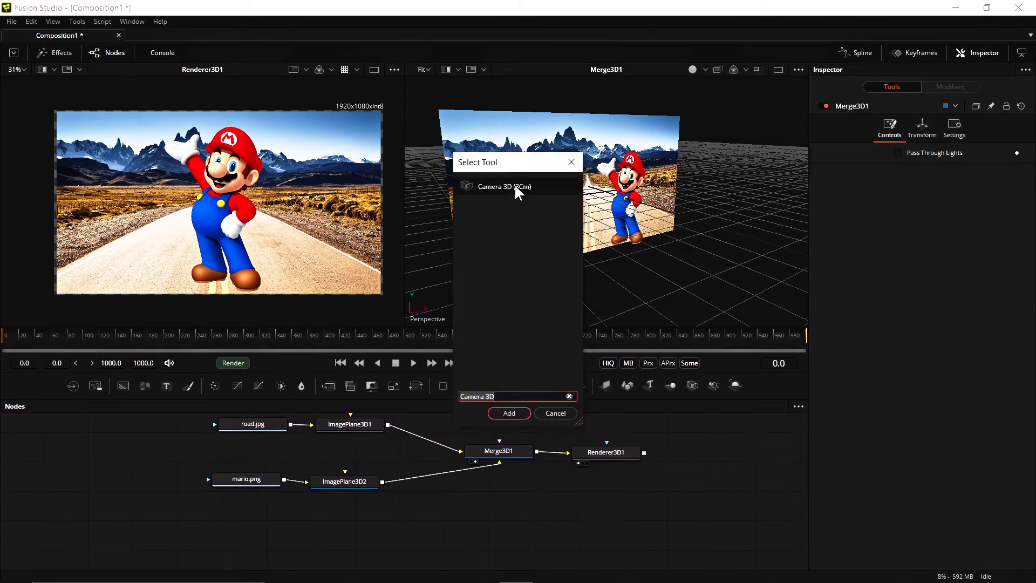
left_click(508, 412)
left_click_drag(531, 486, 474, 534)
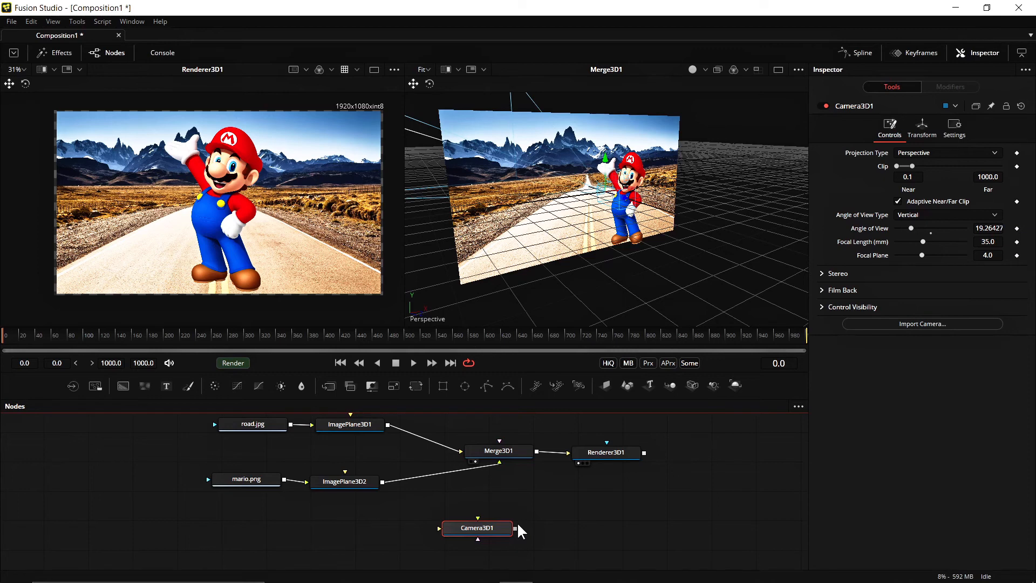
Step: Connect Camera3D1's output to SceneInput3 of Merge3D1 and reposition the camera node beneath the image plane nodes
scroll(492, 534, "up", 4)
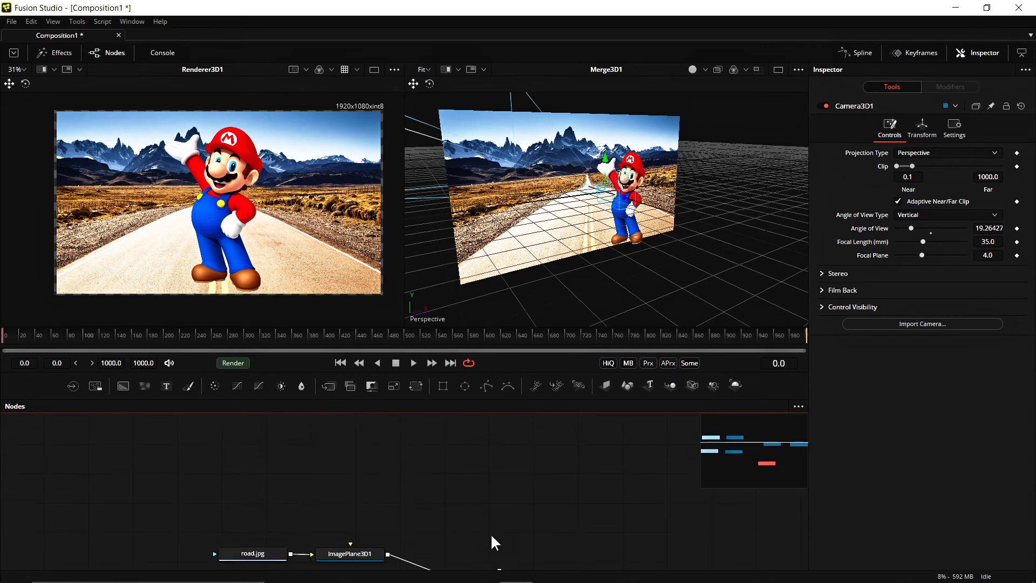
scroll(490, 534, "down", 5)
scroll(496, 515, "up", 3, "ctrl")
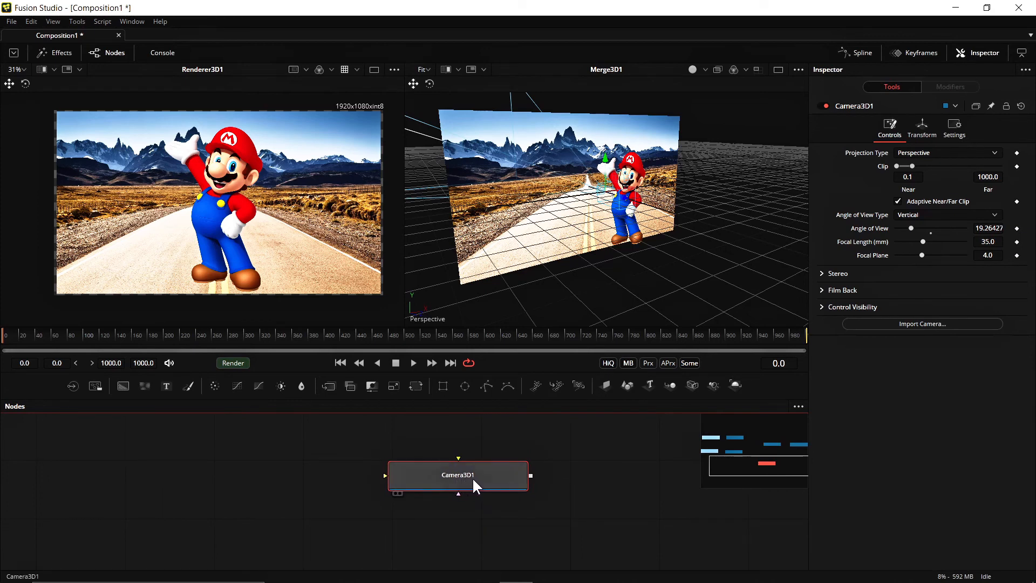
scroll(532, 476, "down", 4, "ctrl")
middle_click_drag(549, 492, 531, 549)
scroll(530, 505, "up", 2, "ctrl")
left_click_drag(481, 532, 464, 526)
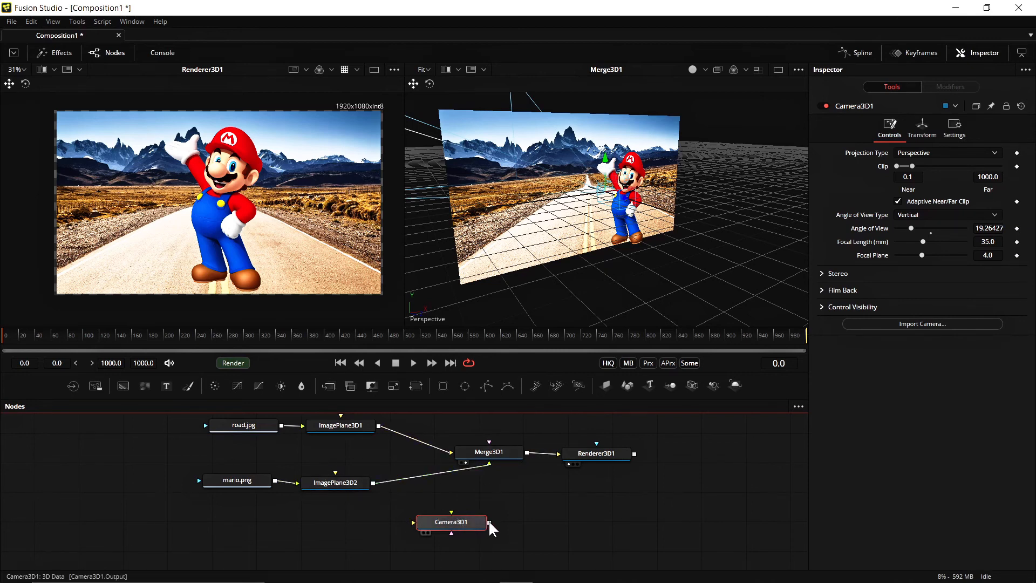
right_click_drag(488, 519, 510, 460)
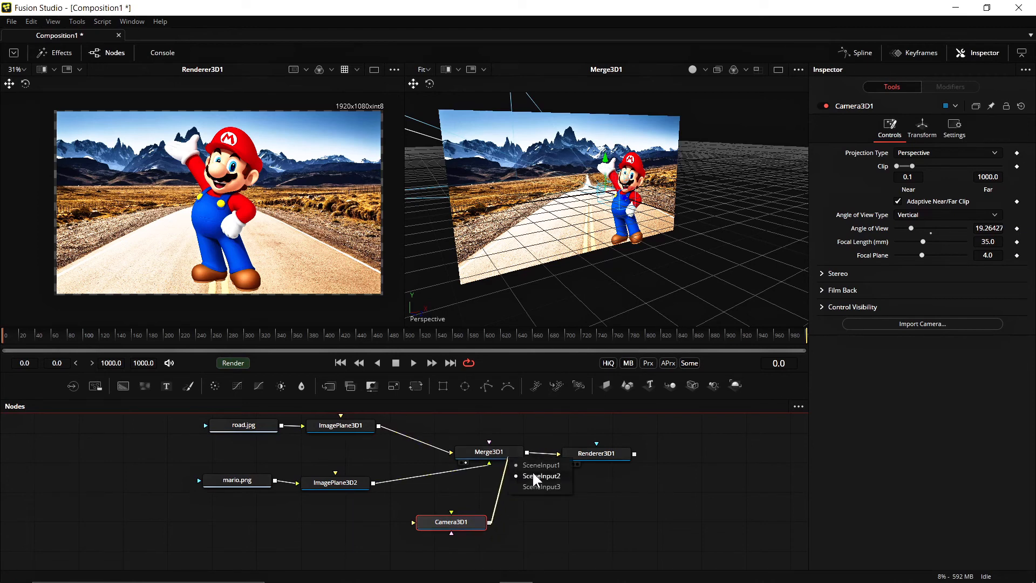
left_click(533, 484)
left_click_drag(466, 525, 421, 528)
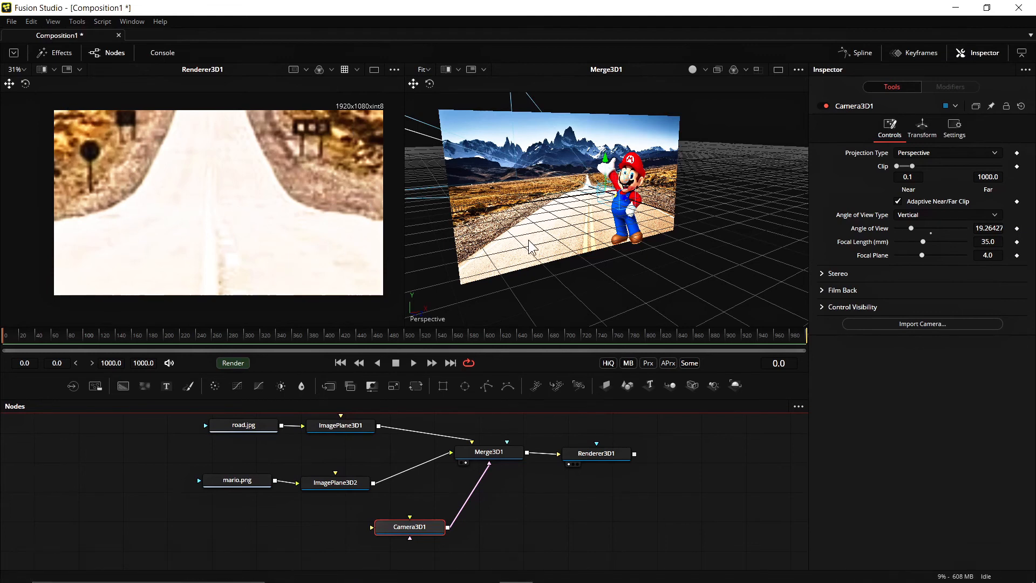
Step: Move Camera3D1 back along its Z axis to about 5.31 so it frames both the road and Mario planes
middle_click_drag(459, 275, 592, 294, "alt")
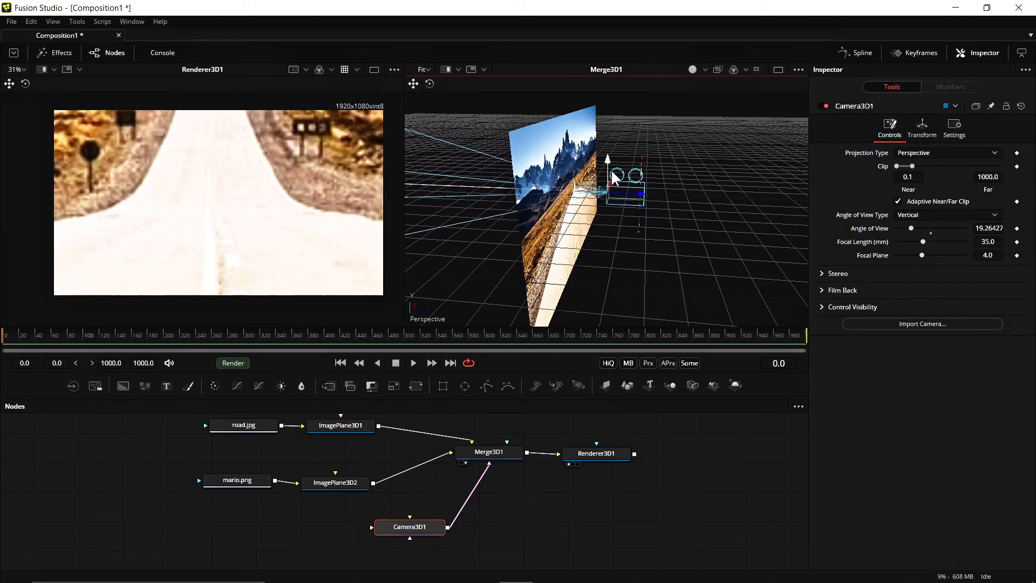
middle_click_drag(636, 228, 513, 154, "alt")
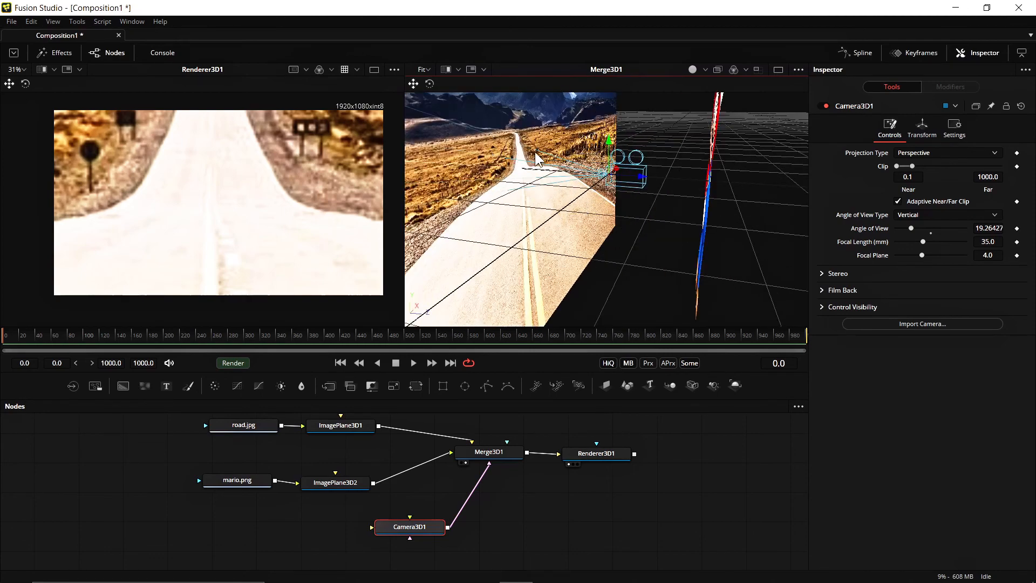
middle_click_drag(545, 178, 500, 164, "alt")
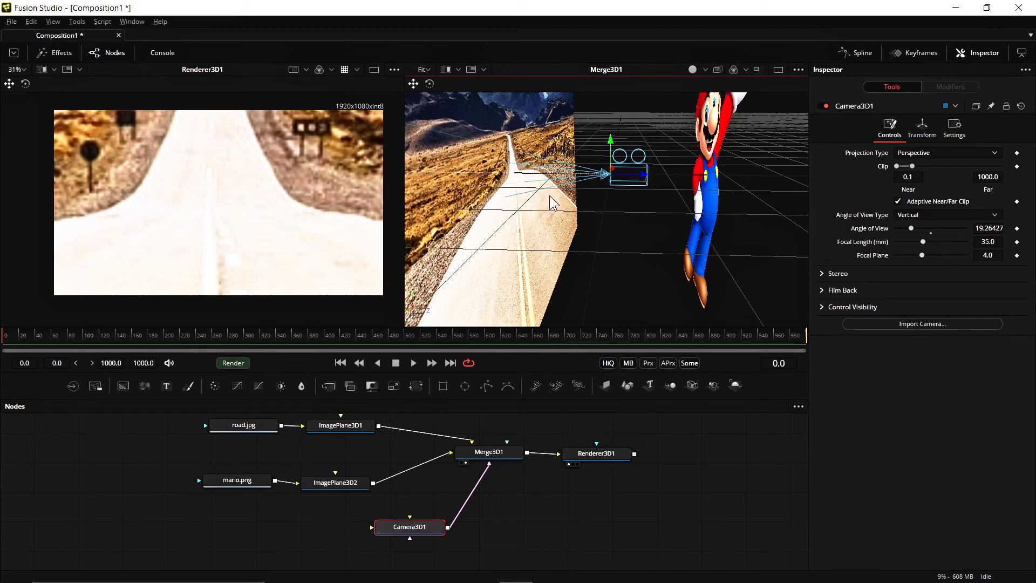
left_click(410, 527)
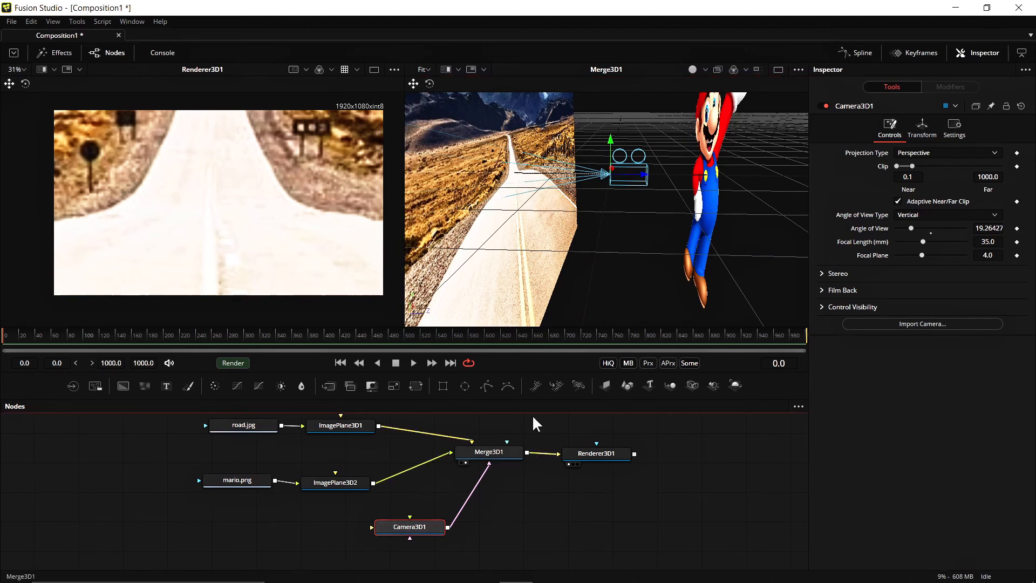
middle_click_drag(613, 231, 639, 199, "alt")
left_click_drag(639, 198, 790, 200)
middle_click_drag(691, 254, 784, 260, "alt")
left_click_drag(787, 275, 778, 273)
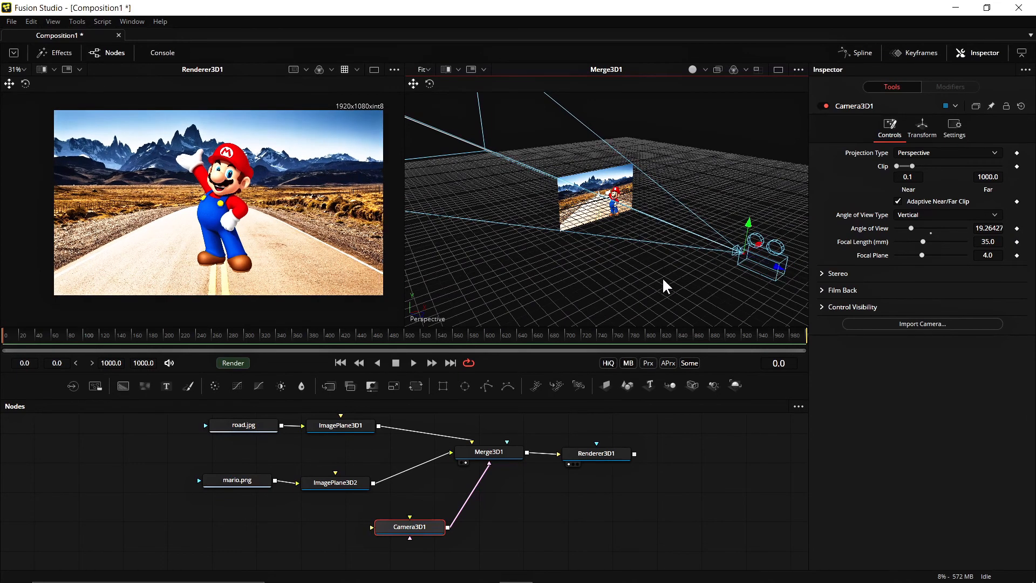
Step: Set Renderer3D1's camera to Camera3D1
left_click_drag(596, 456, 611, 451)
left_click(930, 184)
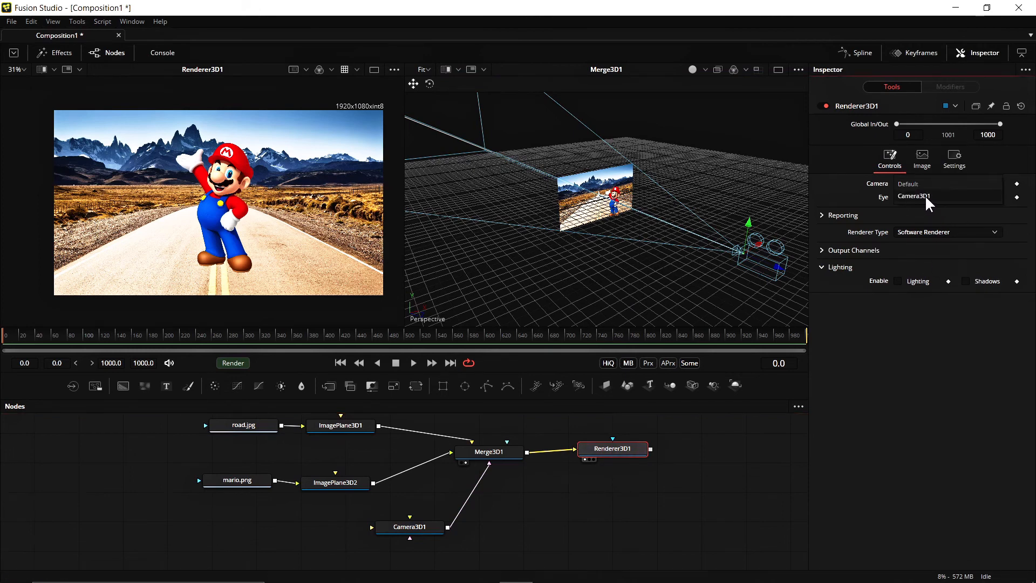
left_click(929, 196)
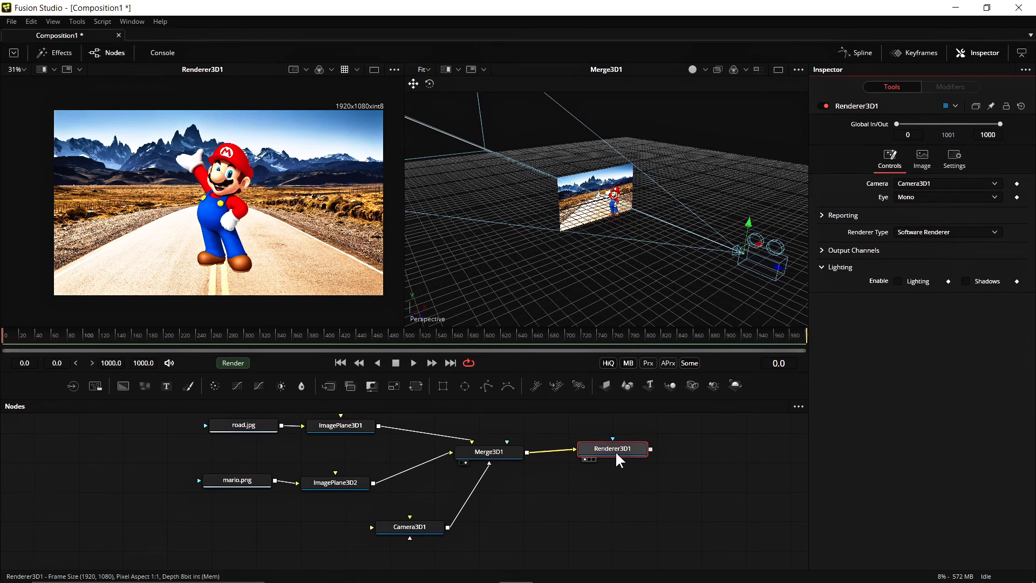
mouse_move(615, 452)
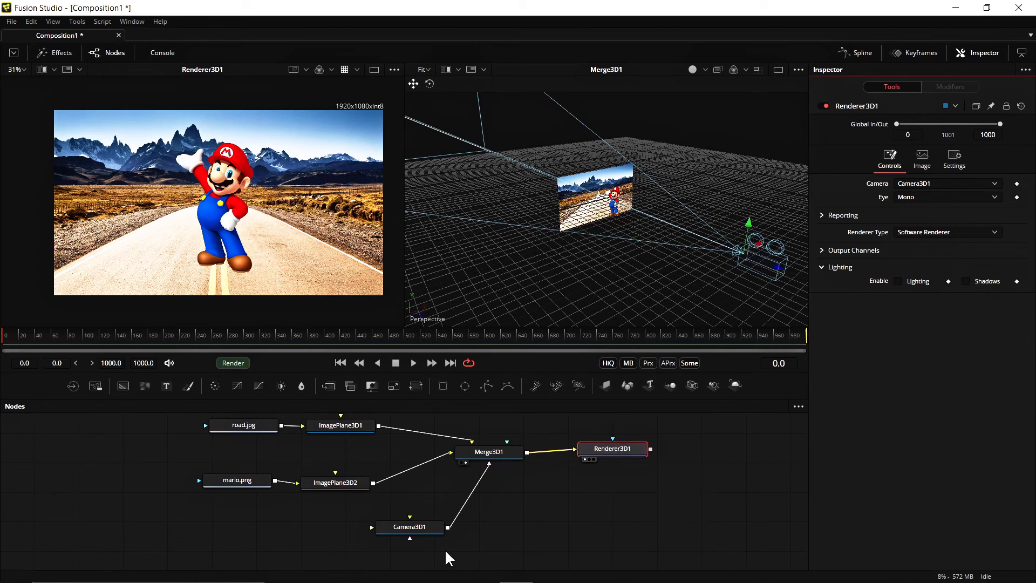
Step: Reposition the Camera3D1 and Renderer3D1 nodes slightly farther away from Merge3D1 in the node graph
left_click_drag(408, 528, 386, 530)
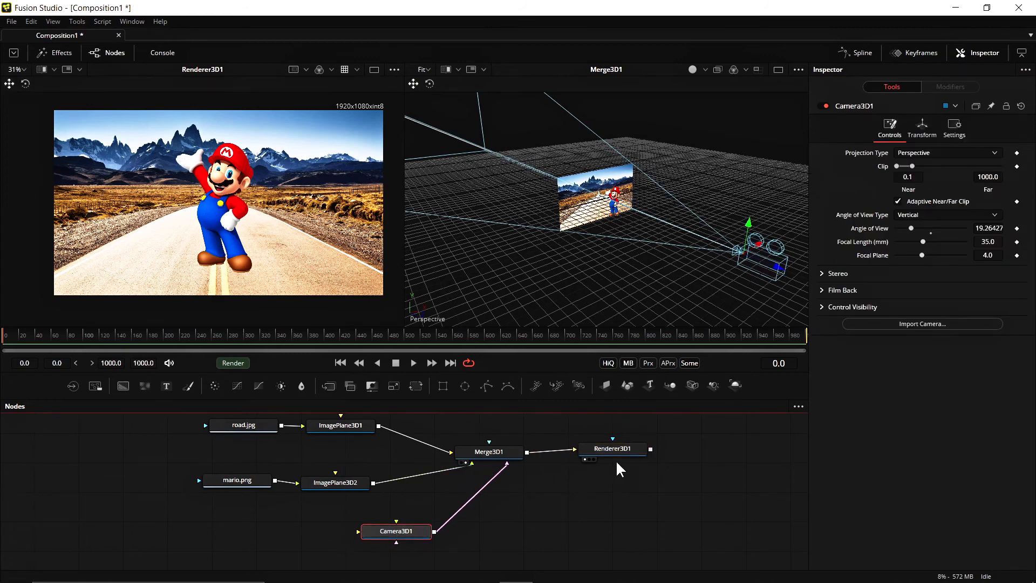
left_click_drag(620, 450, 614, 428)
middle_click_drag(602, 512, 596, 540)
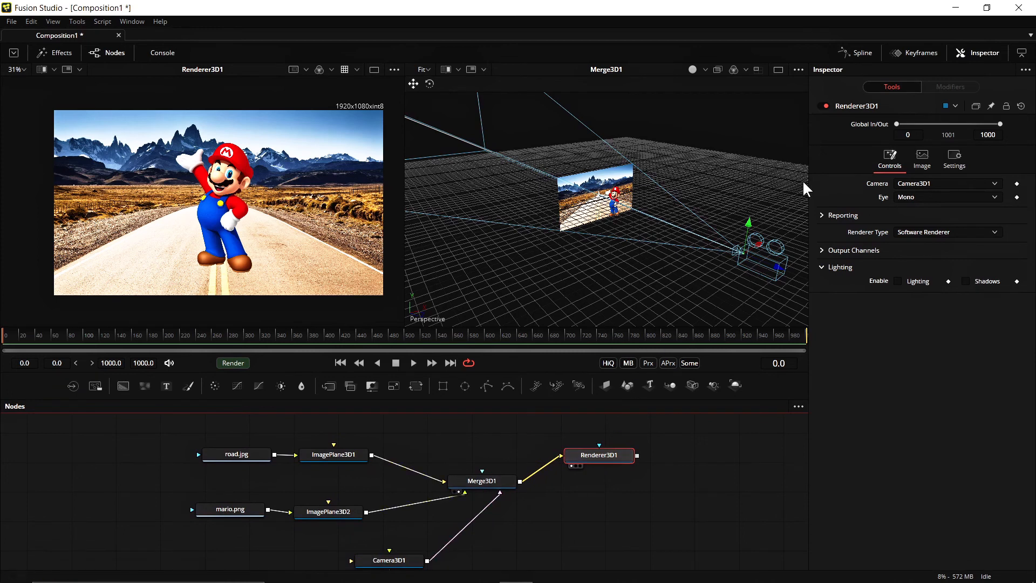
Step: Rename the Camera3D1 node to cam1
scroll(638, 487, "down", 3)
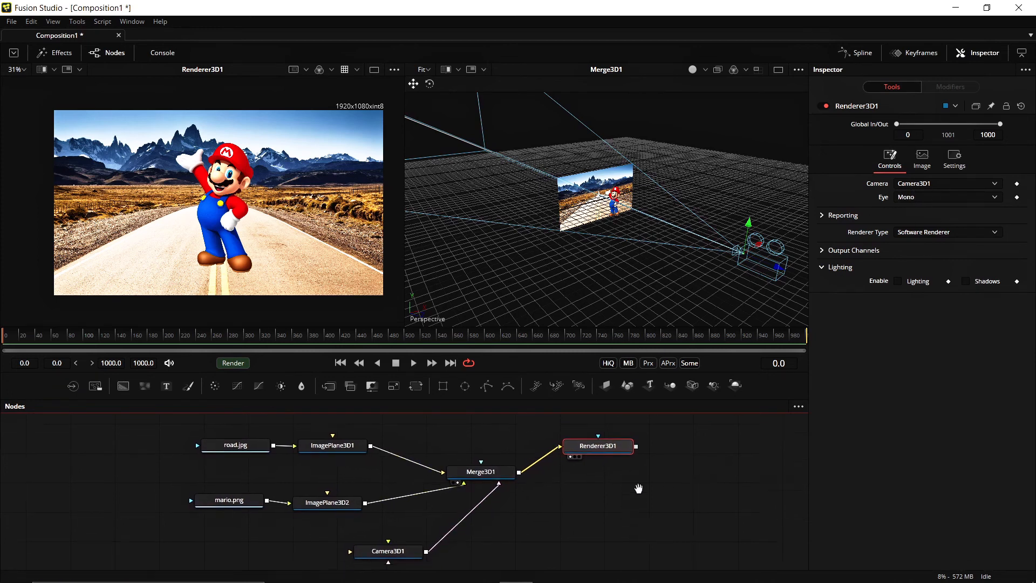
left_click(397, 527)
right_click(398, 531)
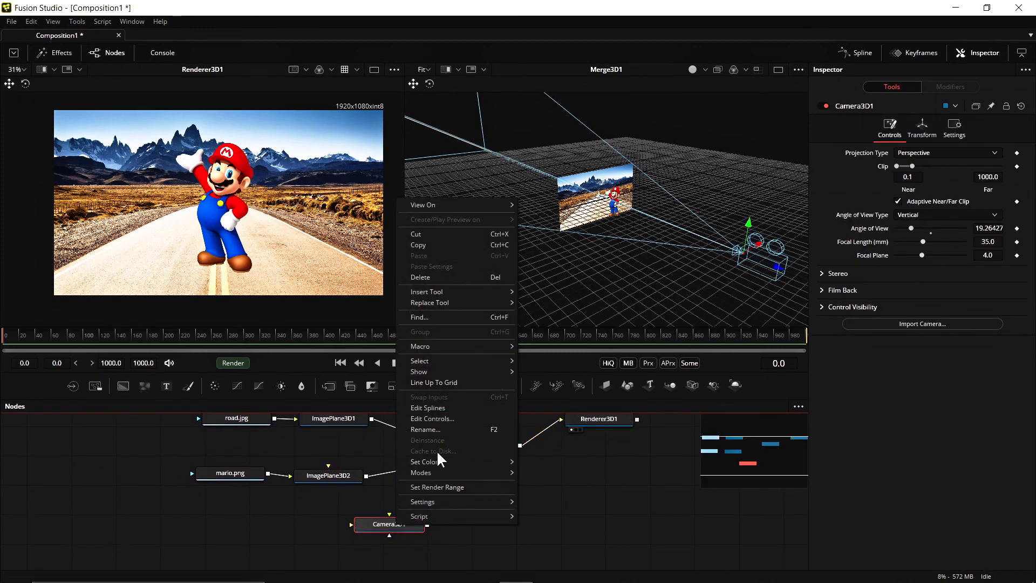
mouse_move(440, 499)
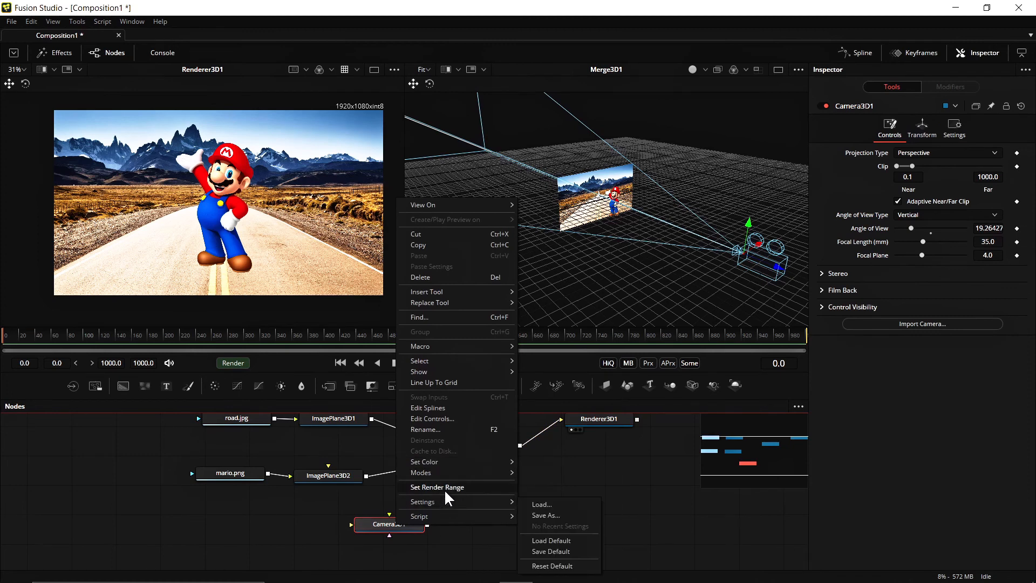
left_click(447, 419)
left_click(692, 357)
right_click(392, 526)
left_click(433, 432)
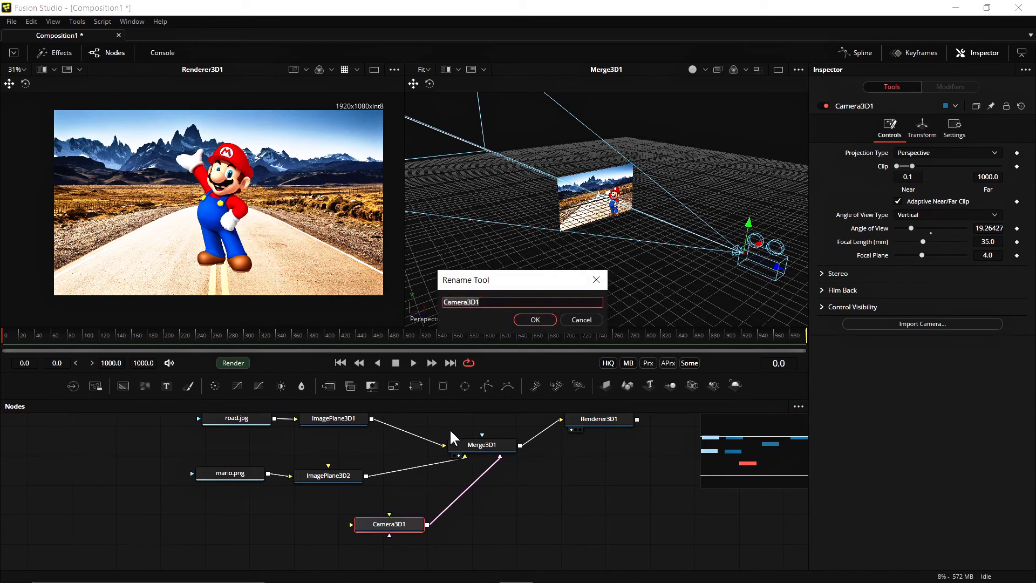
type("cam1")
key("Return")
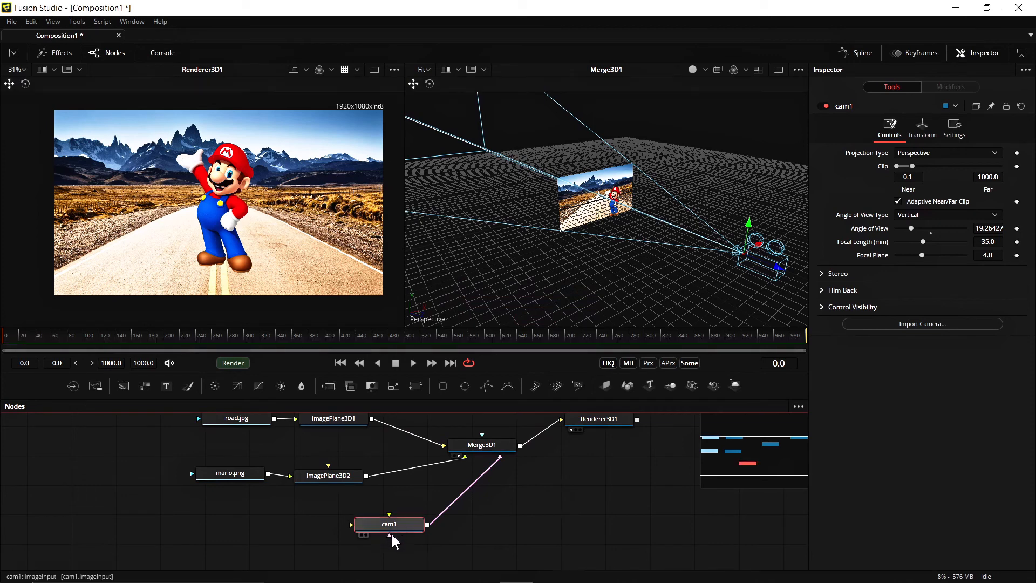
Step: Check Renderer3D1's camera choices and keep cam1 selected
scroll(410, 540, "up", 2)
left_click(610, 453)
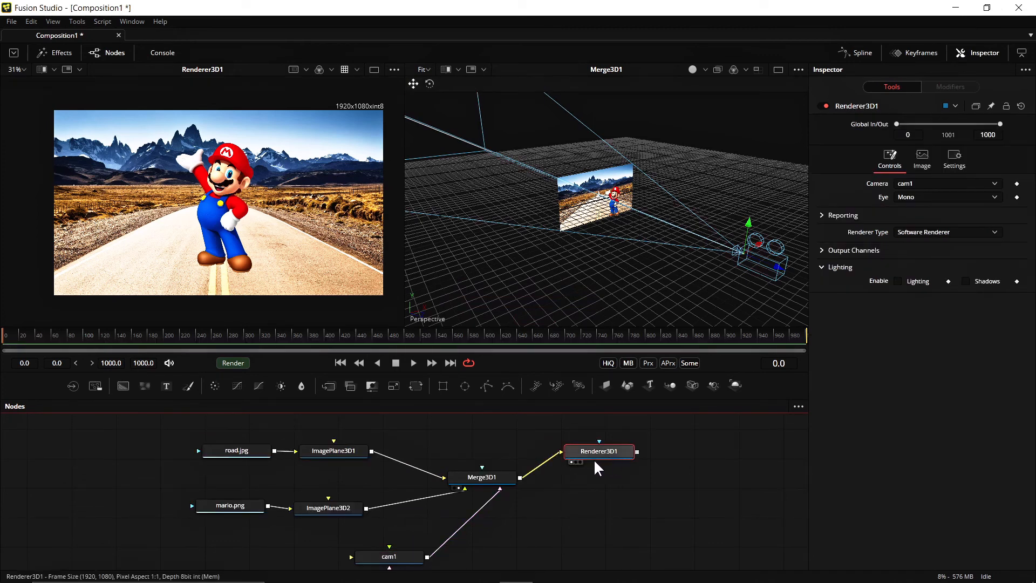
left_click(933, 185)
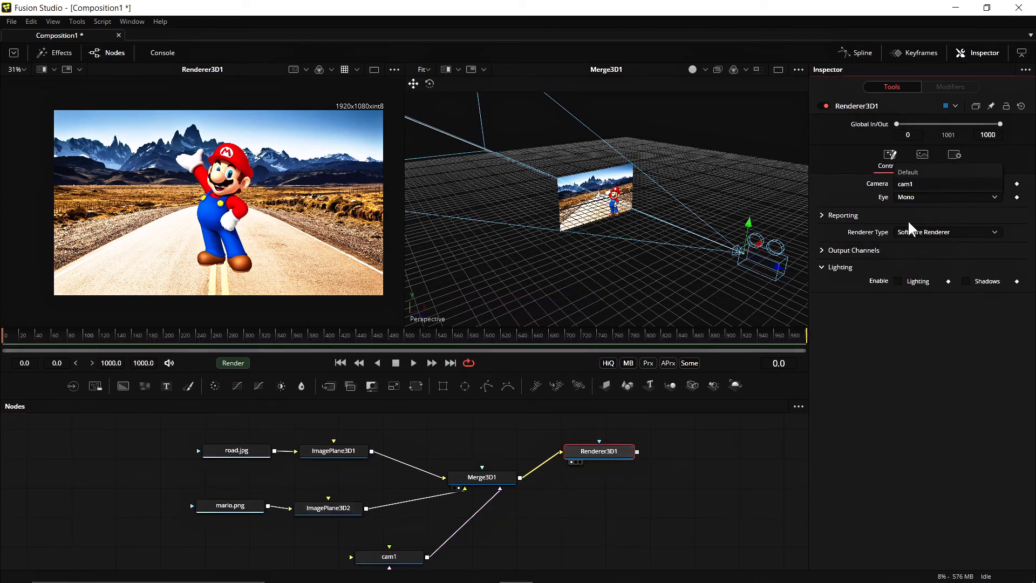
left_click(925, 183)
Step: Switch to NukeX and move the Viewer2 node beside Viewer1, below the ScanlineRender1 node
middle_click_drag(672, 499, 646, 442)
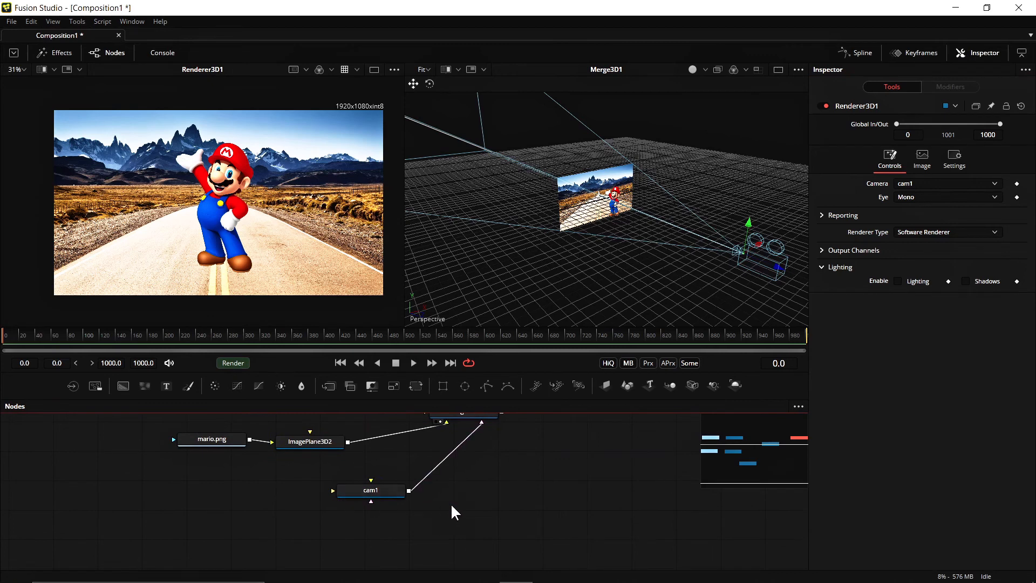
middle_click_drag(478, 502, 480, 512)
mouse_move(488, 578)
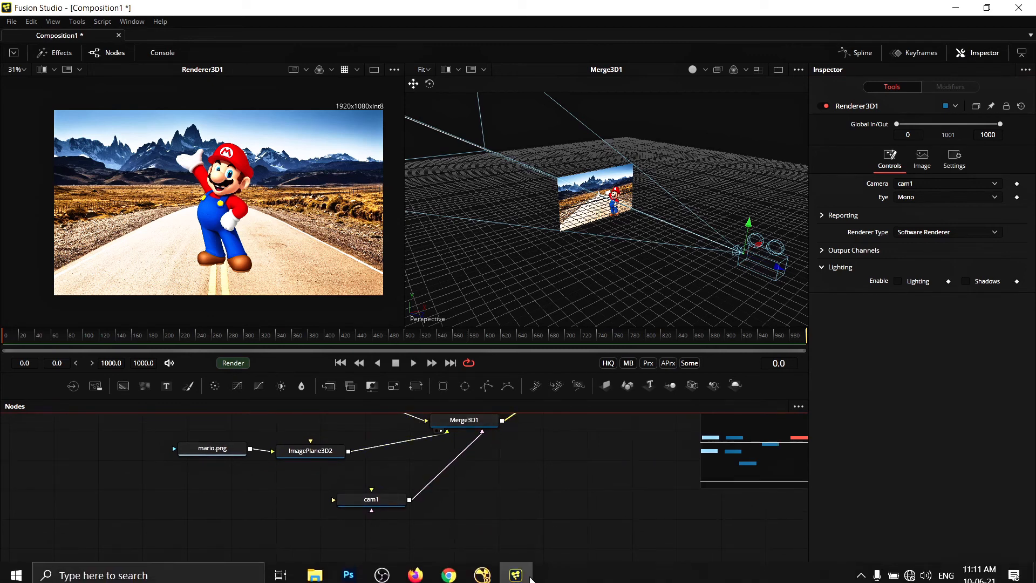
left_click(527, 523)
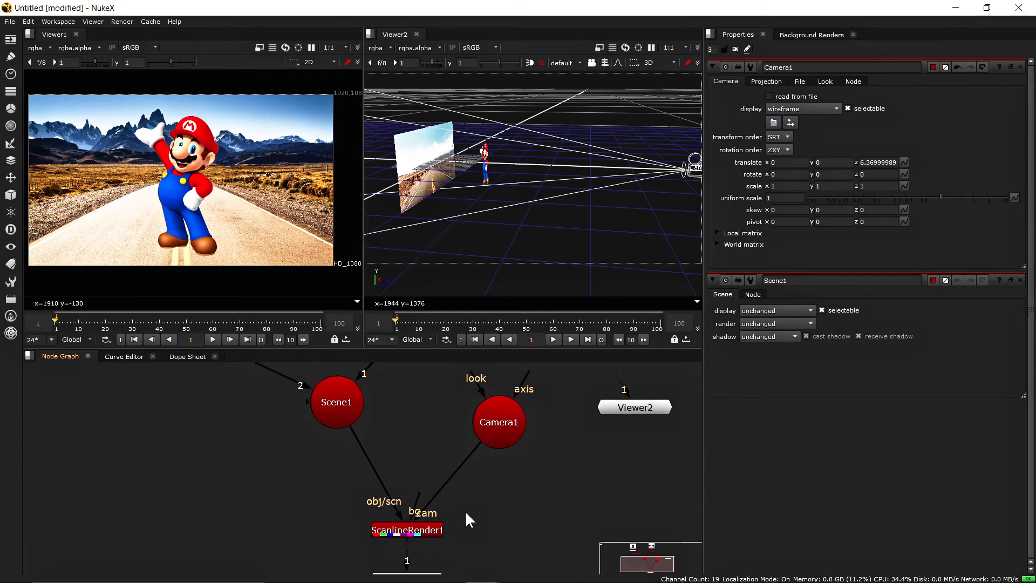
middle_click_drag(442, 465, 492, 532)
scroll(490, 532, "down", 3)
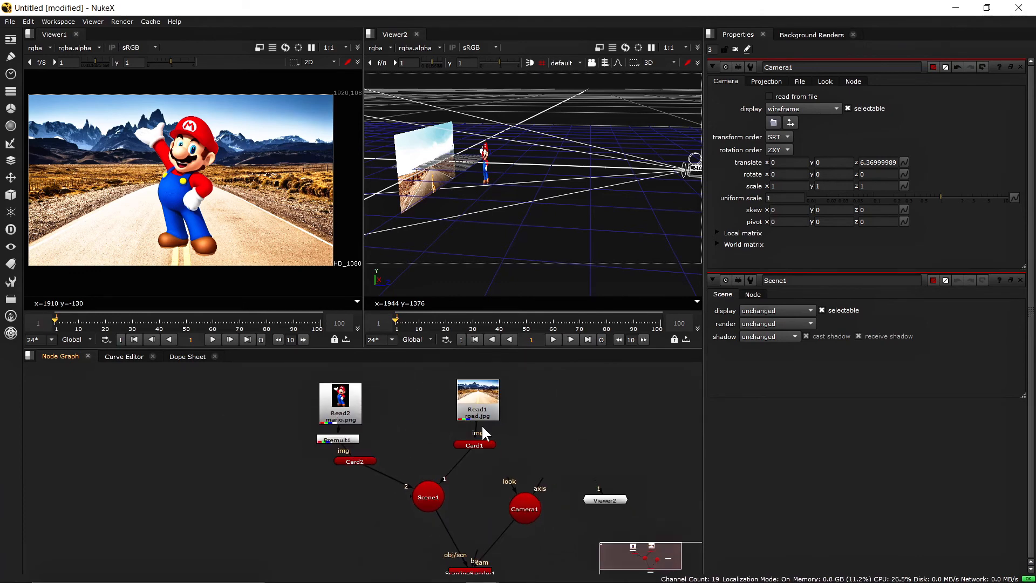
middle_click_drag(560, 413, 467, 337)
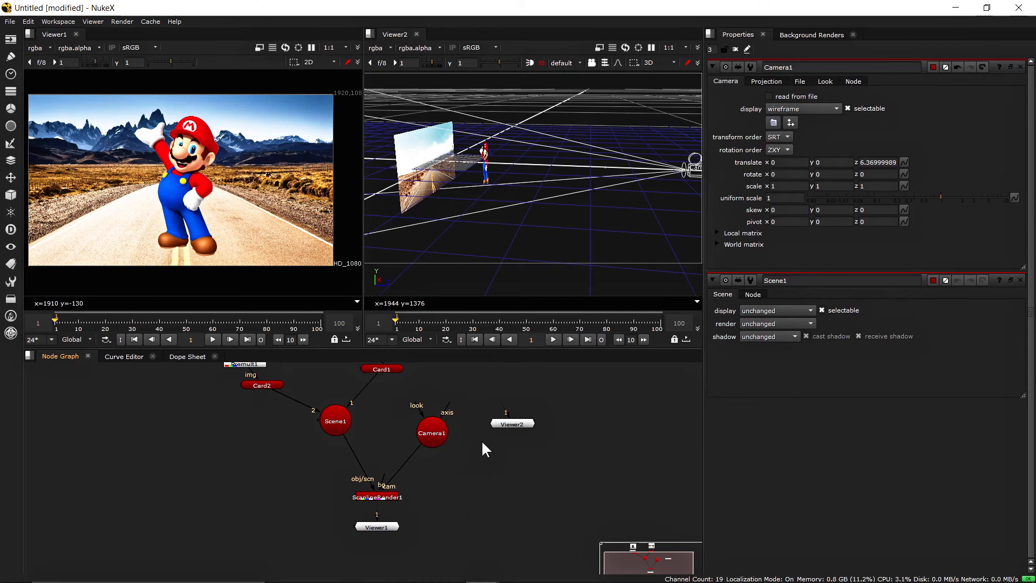
left_click_drag(514, 425, 461, 535)
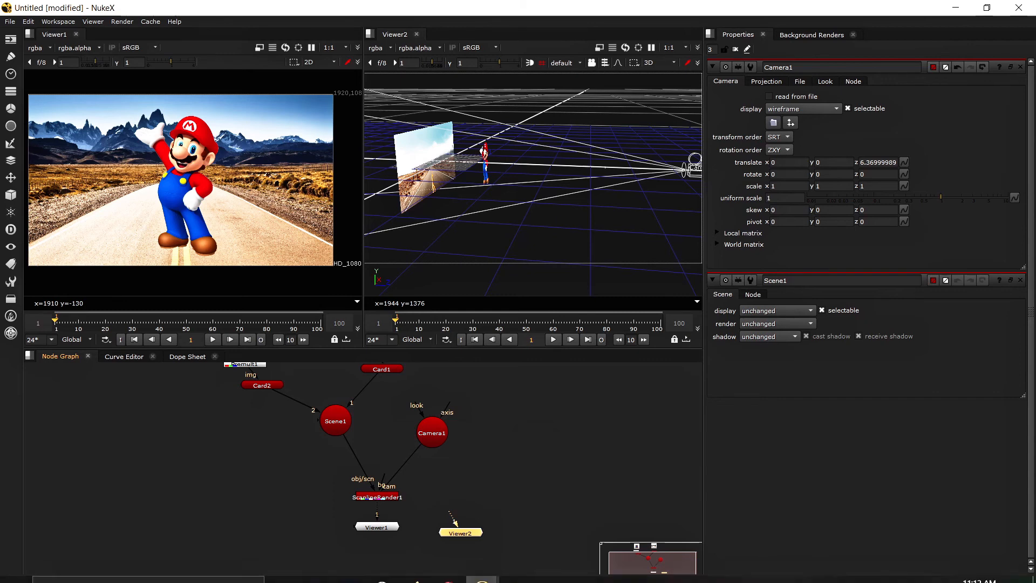
Step: Compare the Fusion Studio node tree with the NukeX one, ending in Fusion Studio
left_click(514, 567)
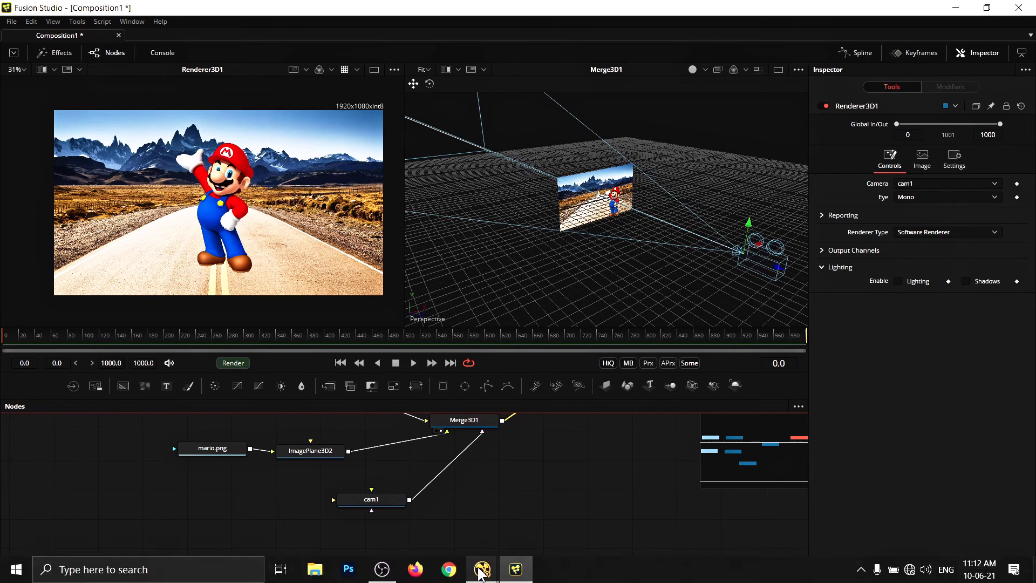
mouse_move(480, 573)
left_click(561, 525)
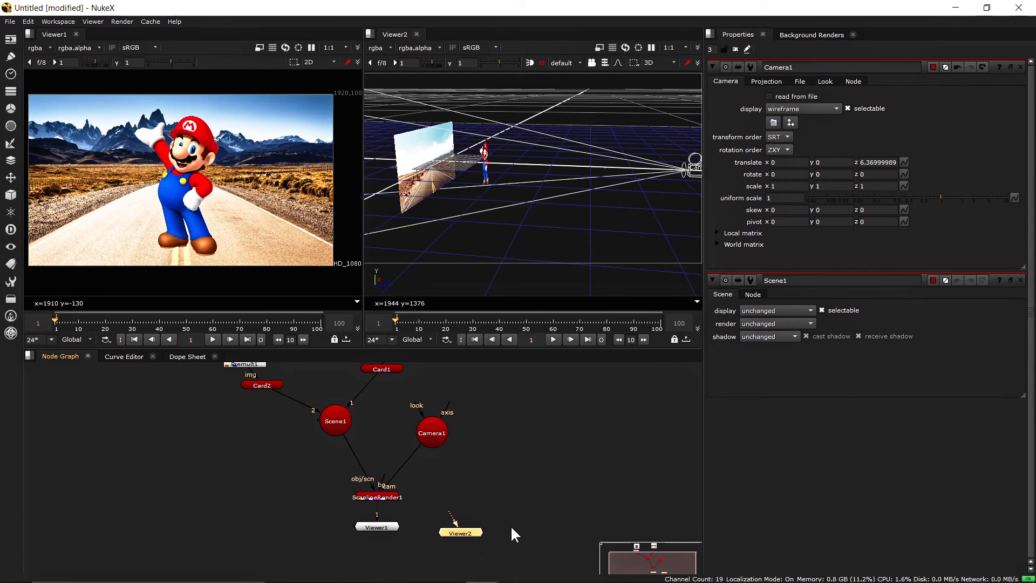
left_click(528, 562)
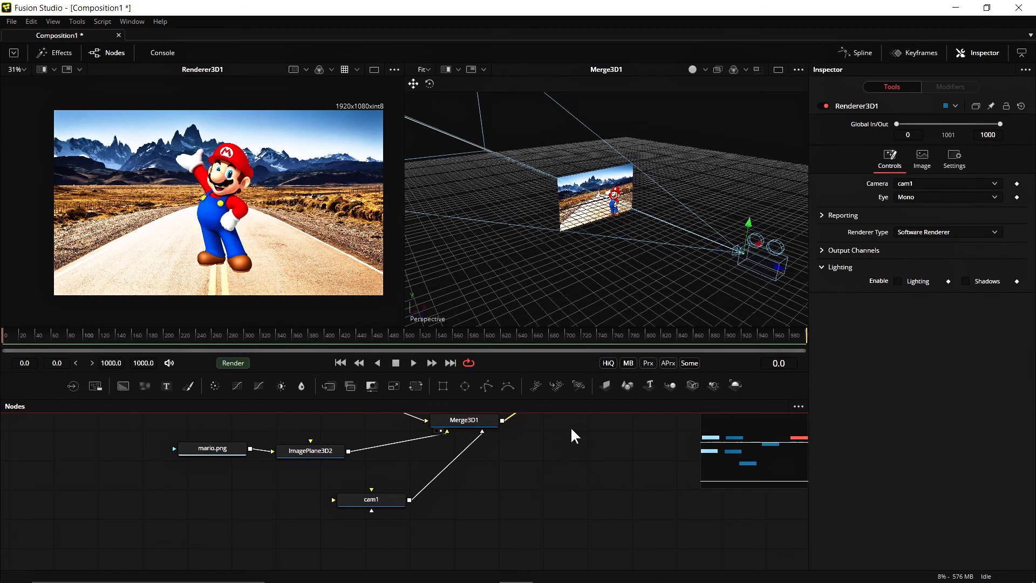
Step: Move the cam1 node so it sits directly beneath ImagePlane3D2
middle_click_drag(551, 446, 495, 454)
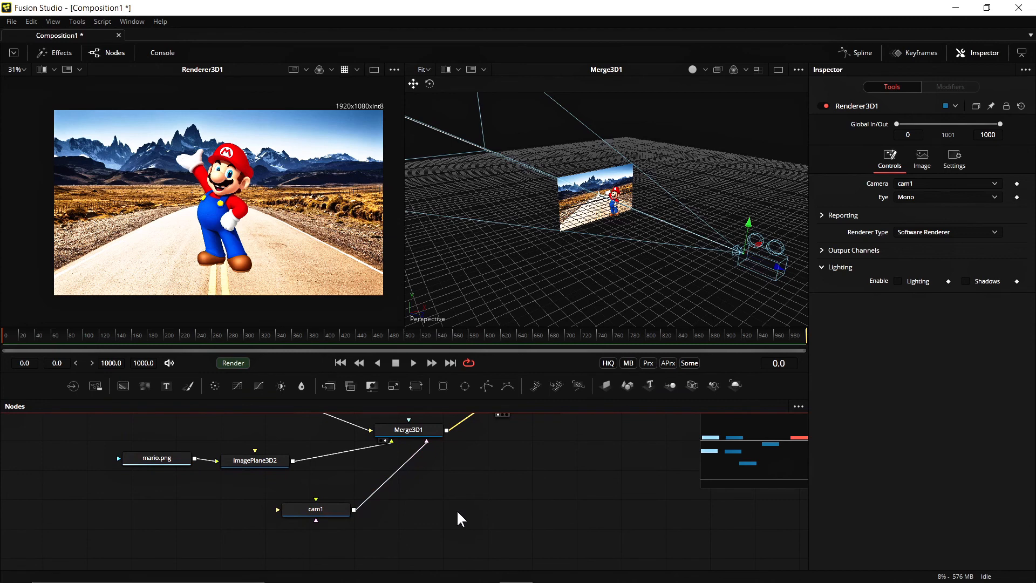
middle_click_drag(456, 509, 499, 513)
left_click_drag(344, 519, 295, 514)
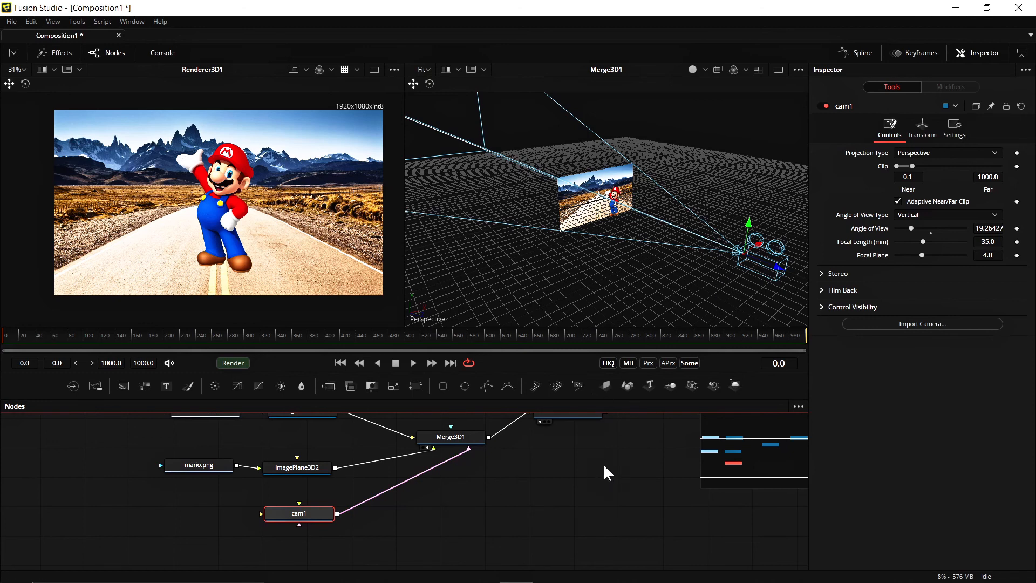
Step: Animate cam1's Translate group from frame 0 and move the camera closer, to Z about 3.72, at frame 101
middle_click_drag(718, 296, 663, 279)
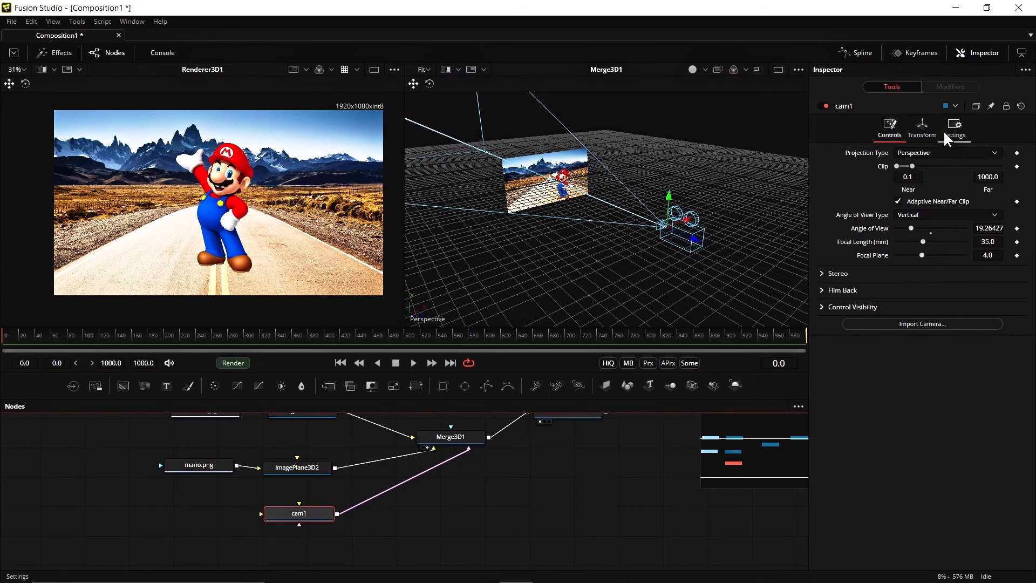
left_click(929, 129)
right_click(845, 178)
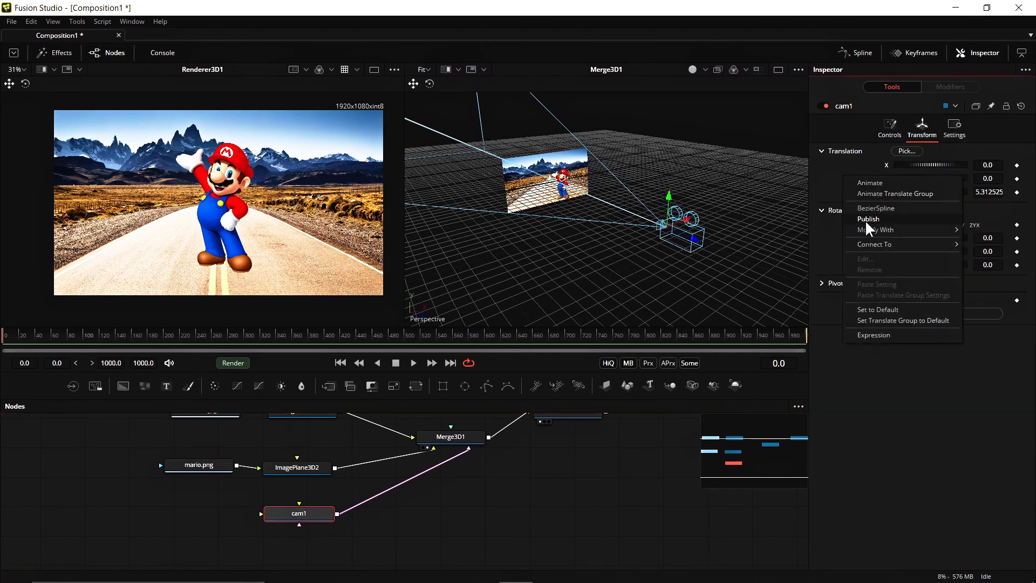
left_click(891, 193)
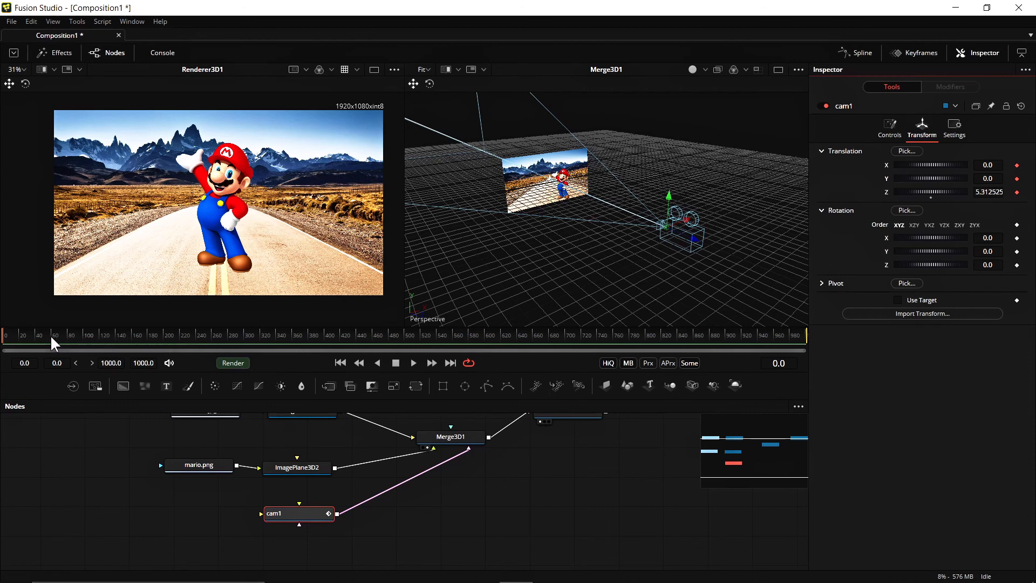
left_click(83, 334)
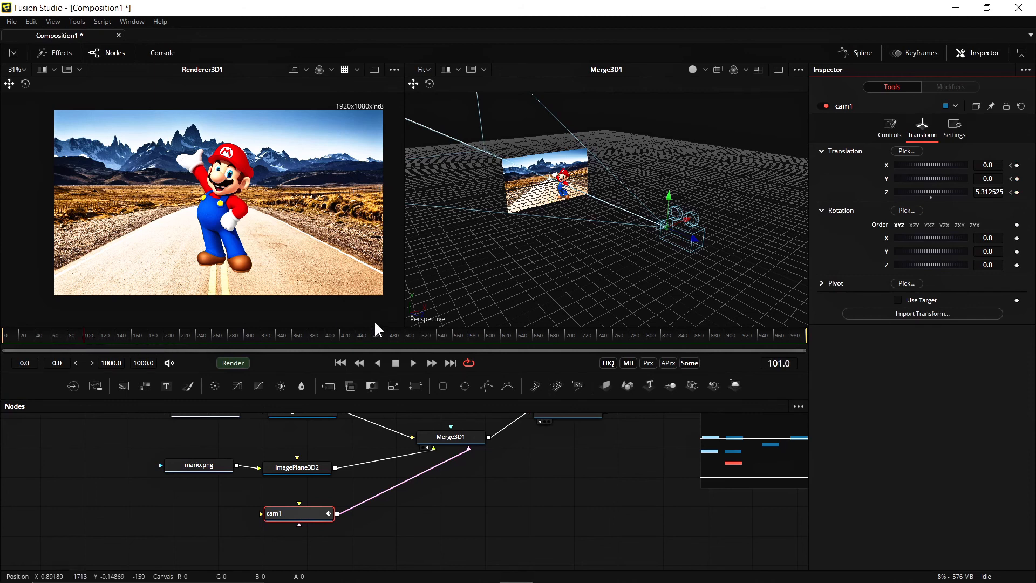
left_click_drag(692, 239, 643, 229)
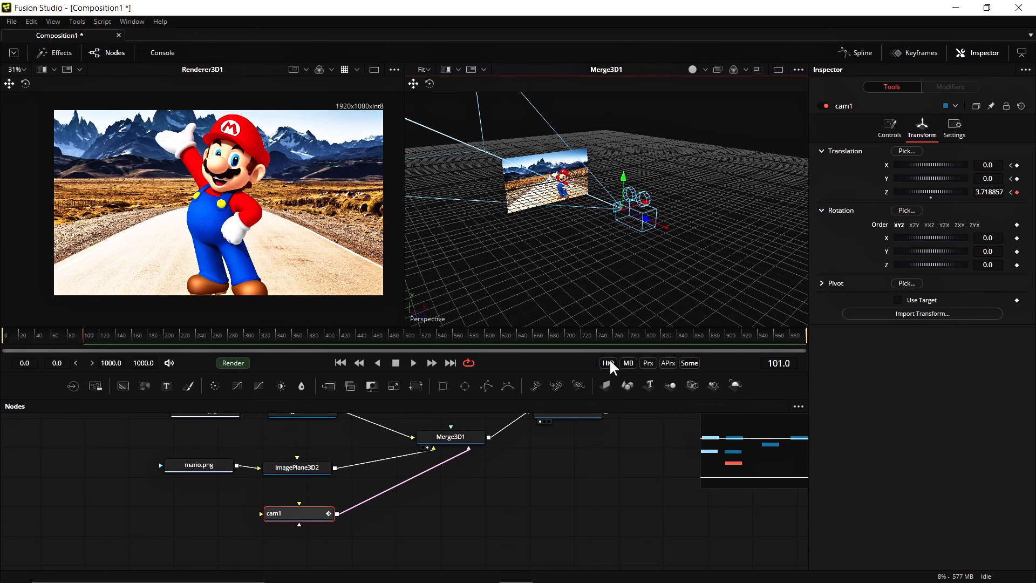
Step: Set the composition's global end time to frame 100
left_click(144, 362)
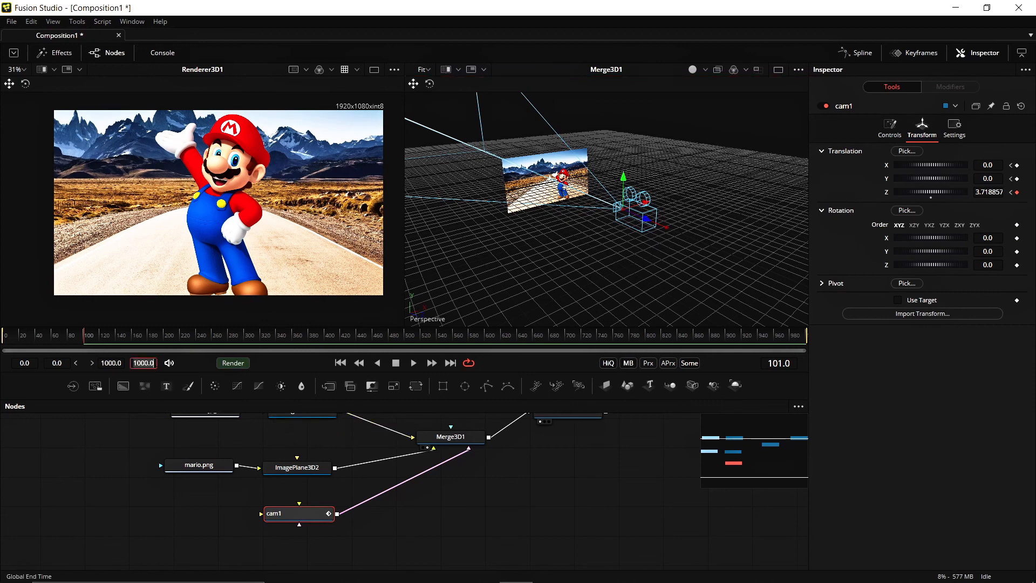
type("100")
key("Return")
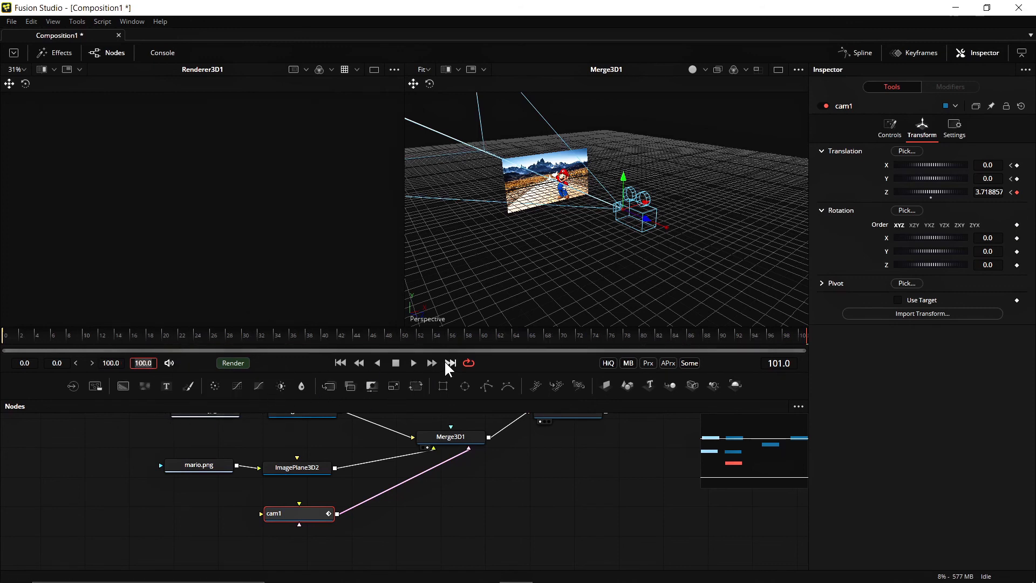
Step: Move cam1 closer to the image planes at frame 100, to a Z translation of about 3.51
left_click(341, 363)
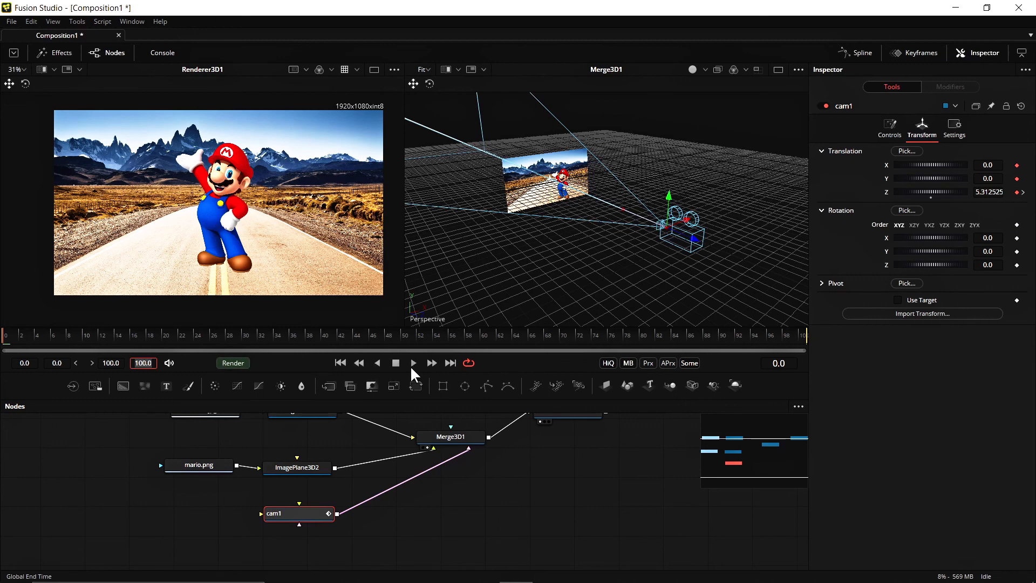
left_click(447, 362)
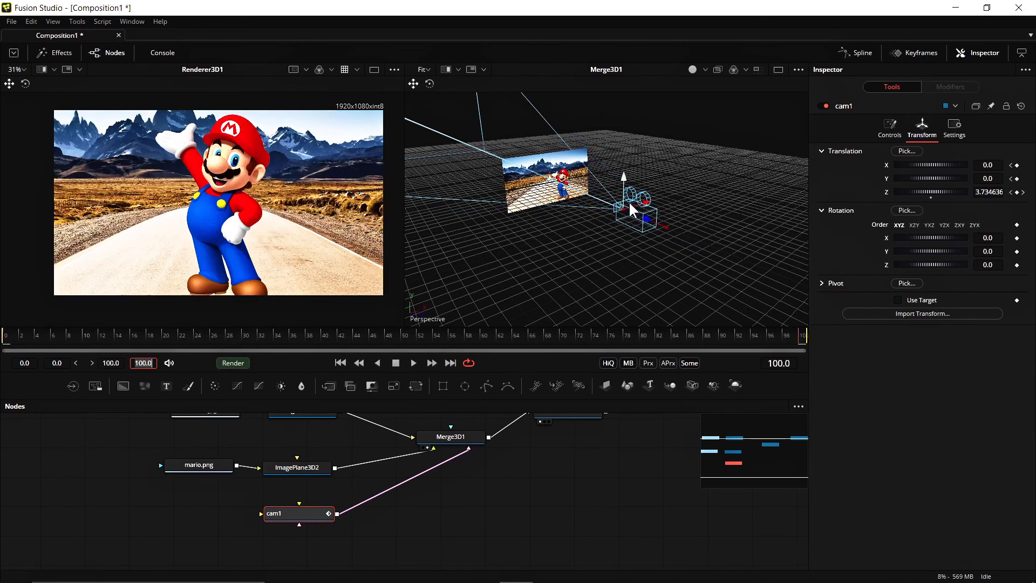
left_click_drag(647, 218, 640, 216)
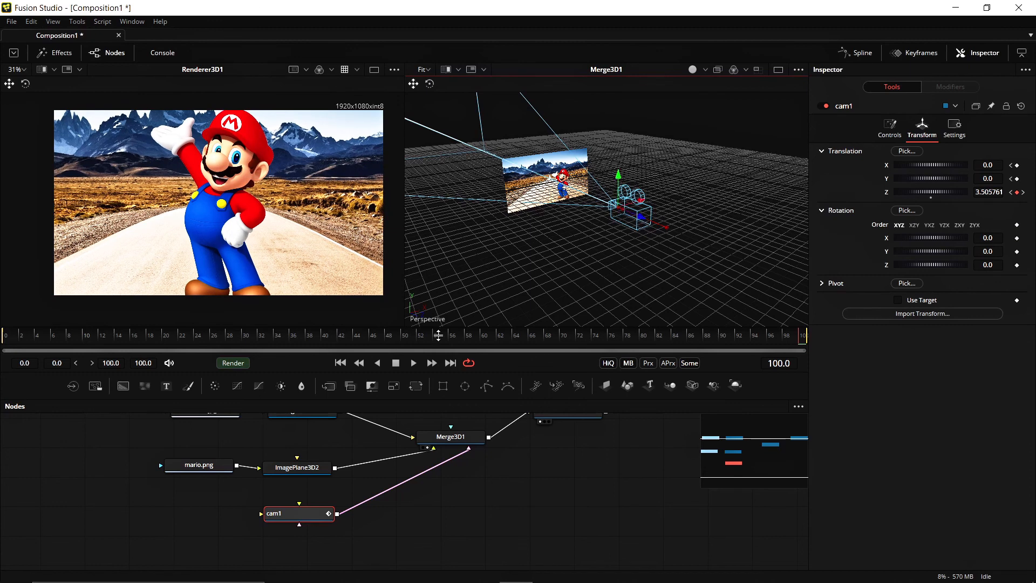
Step: Return to the composition's first frame, turn on proxy mode and choose a proxy ratio for faster playback
left_click(340, 362)
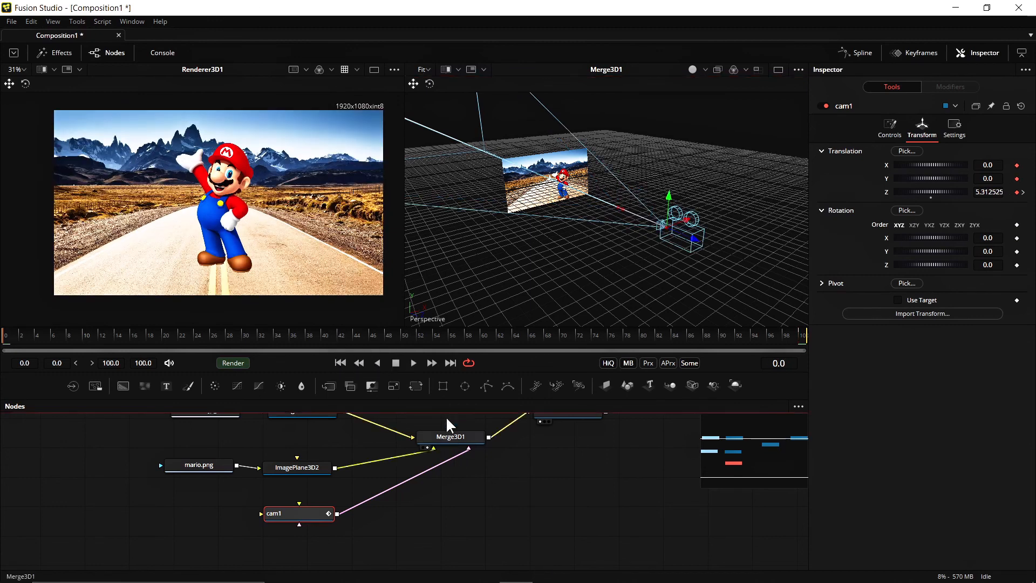
left_click(647, 363)
right_click(642, 365)
left_click(665, 398)
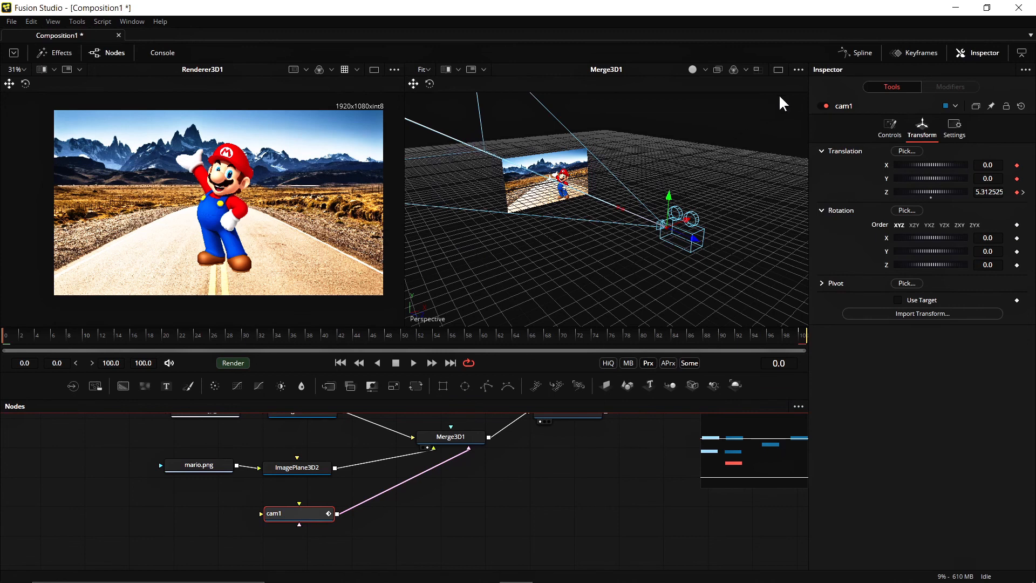
Step: Show Renderer3D1 in a single, taller viewer and play the camera animation before stopping it
left_click(779, 70)
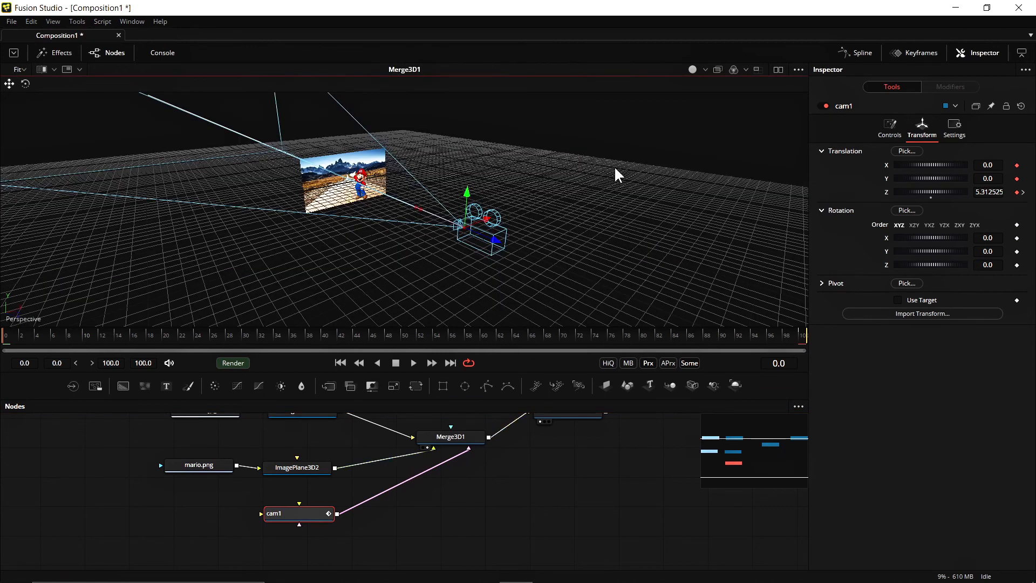
key("ctrl+f")
left_click_drag(546, 457, 502, 251)
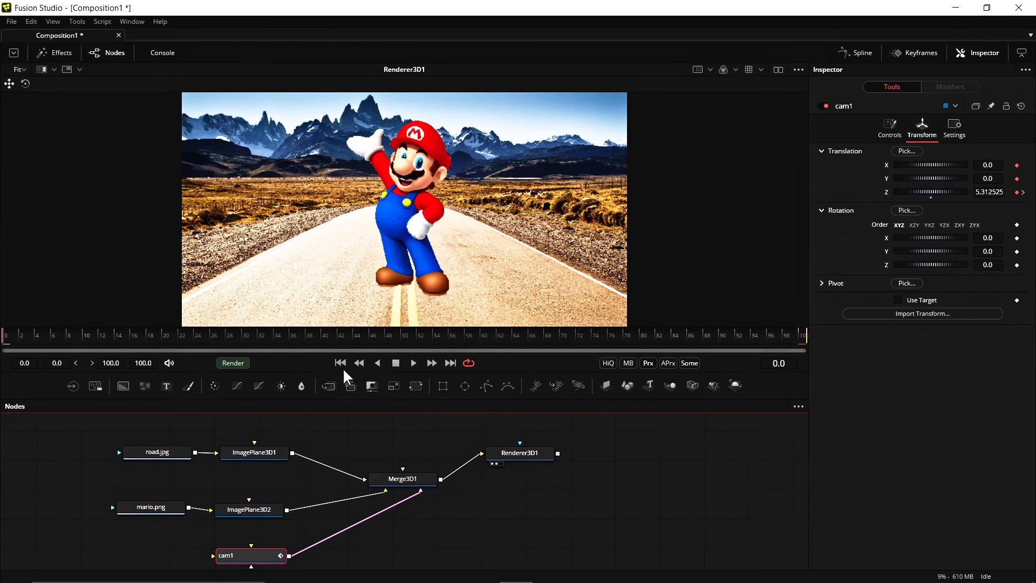
left_click(411, 367)
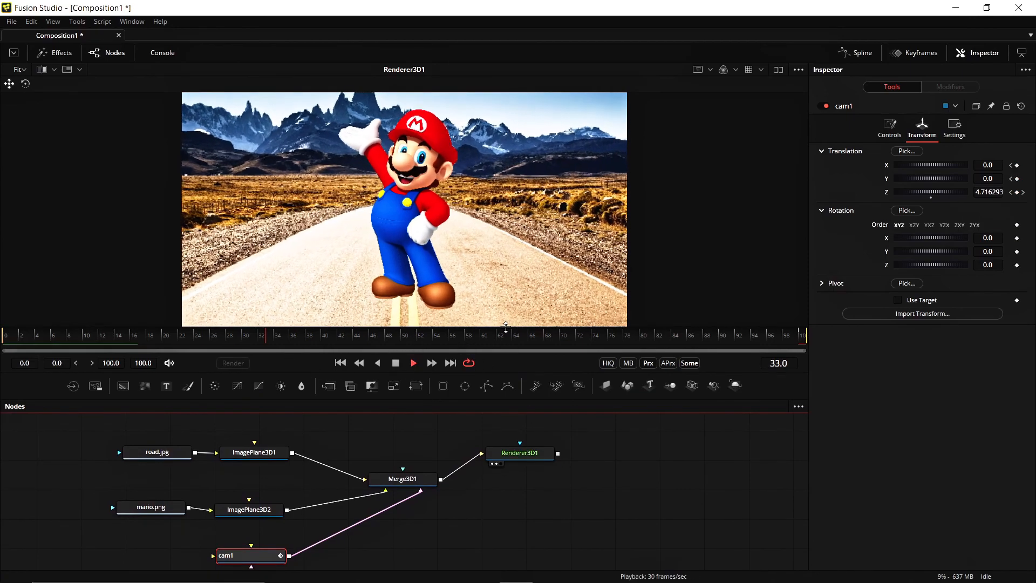
left_click_drag(505, 327, 502, 374)
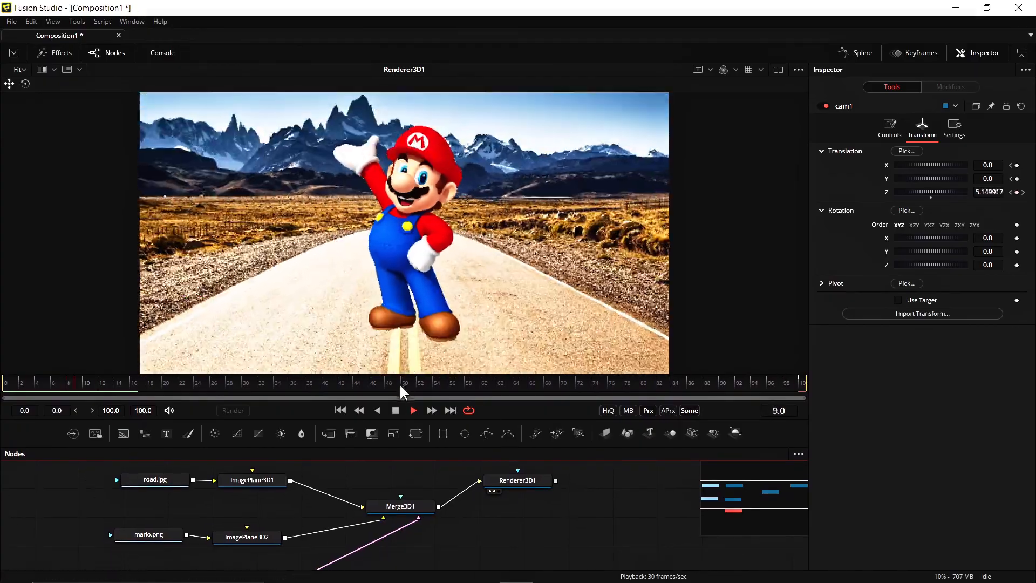
left_click(395, 410)
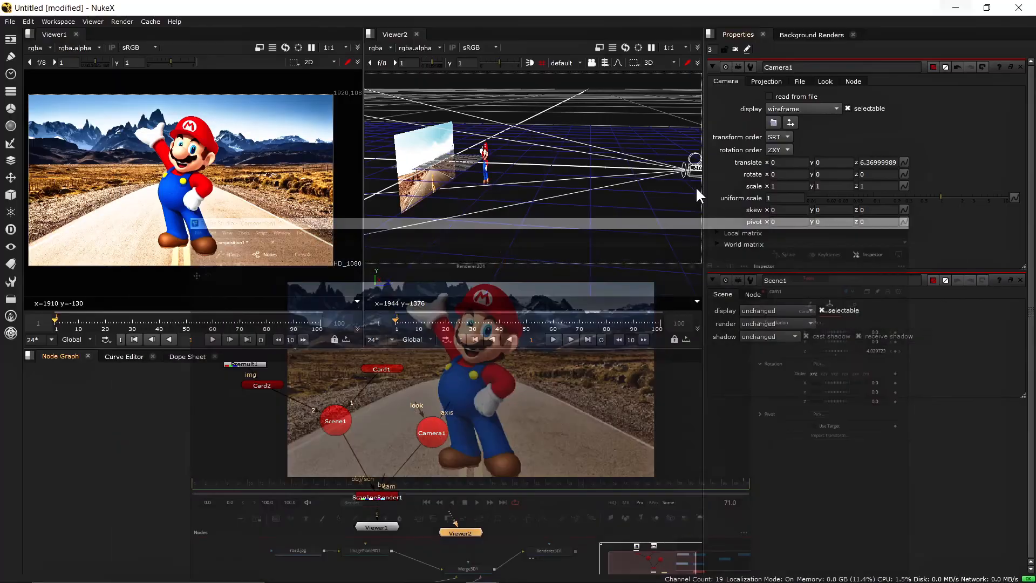
Step: Switch to NukeX and set a translate keyframe on Camera1 at frame 1
mouse_move(541, 519)
middle_mouse_down()
mouse_move(502, 510)
mouse_move(530, 522)
mouse_move(523, 515)
middle_mouse_up()
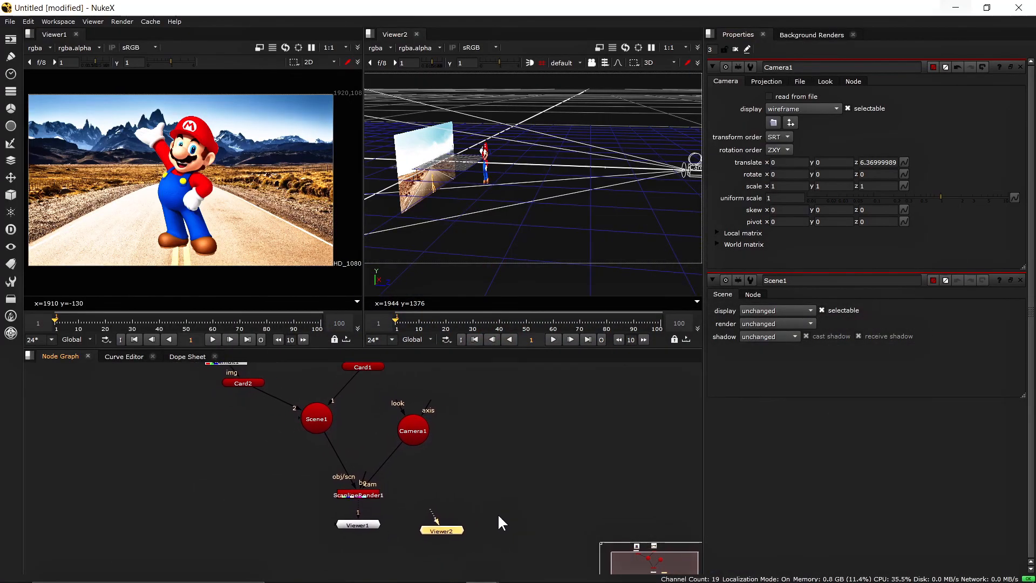
left_click(418, 423)
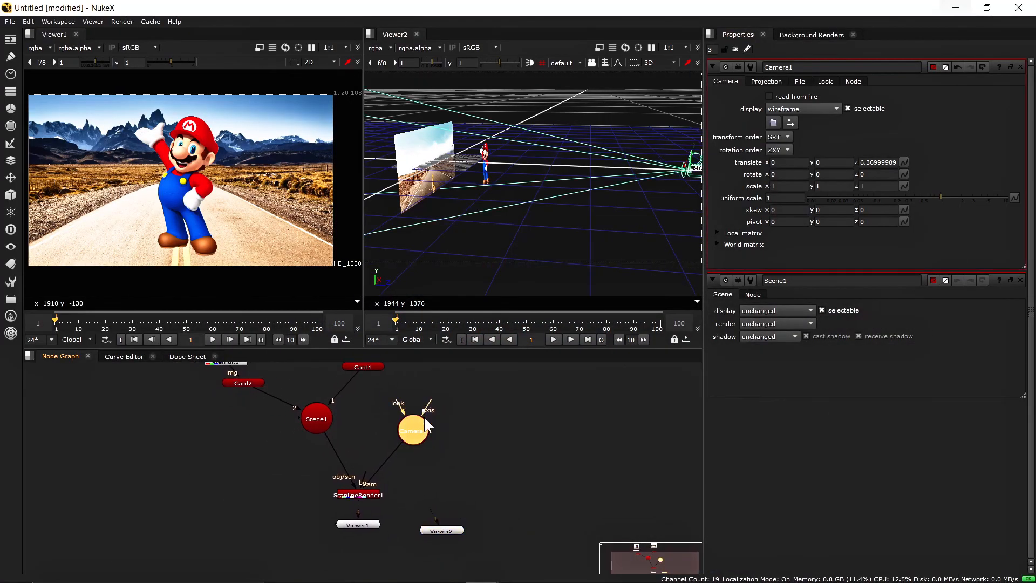
left_click(904, 162)
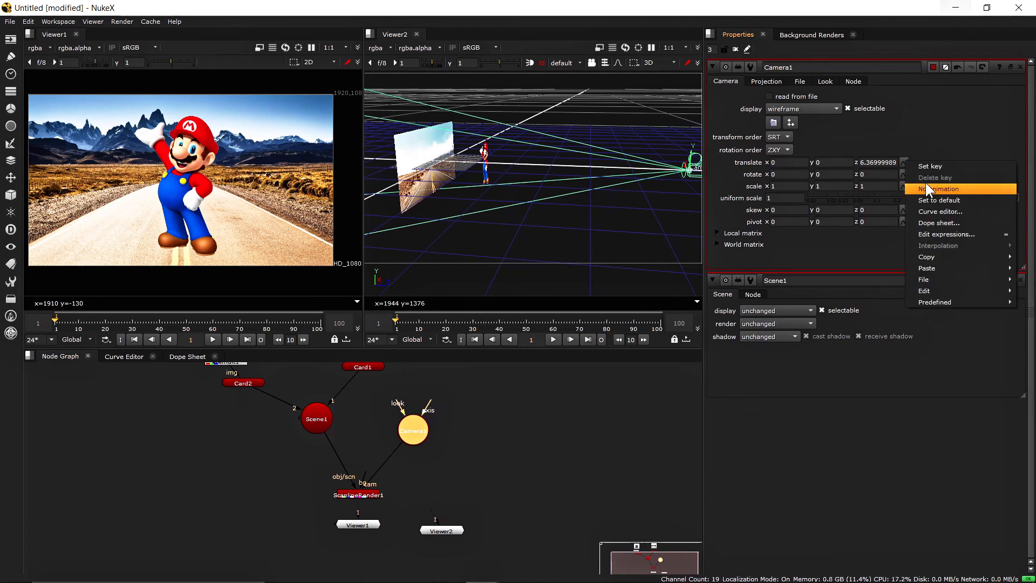
left_click(929, 165)
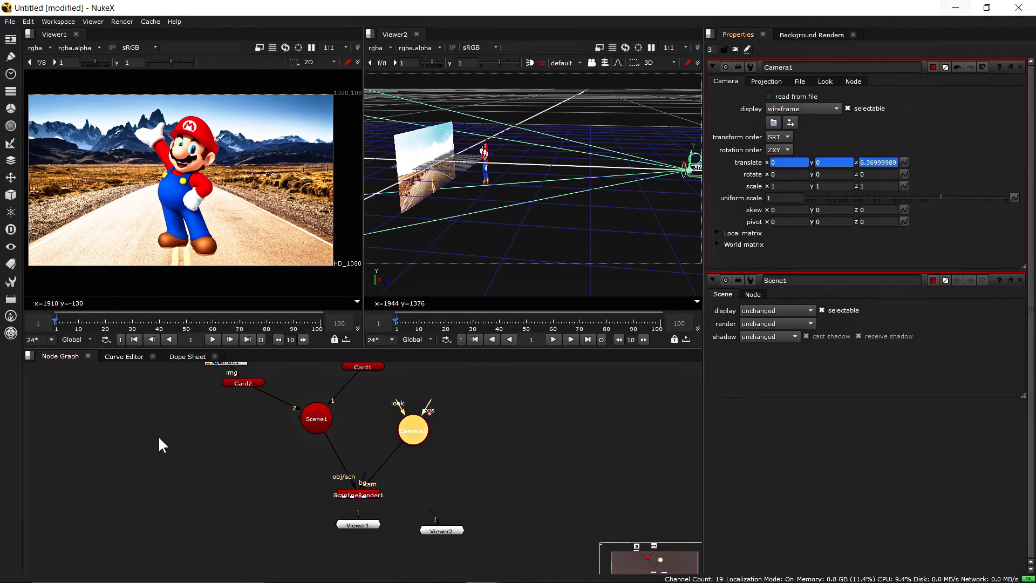
Step: At frame 100, move Camera1 closer to the cards, to a translate Z of about 5.12
left_click(247, 340)
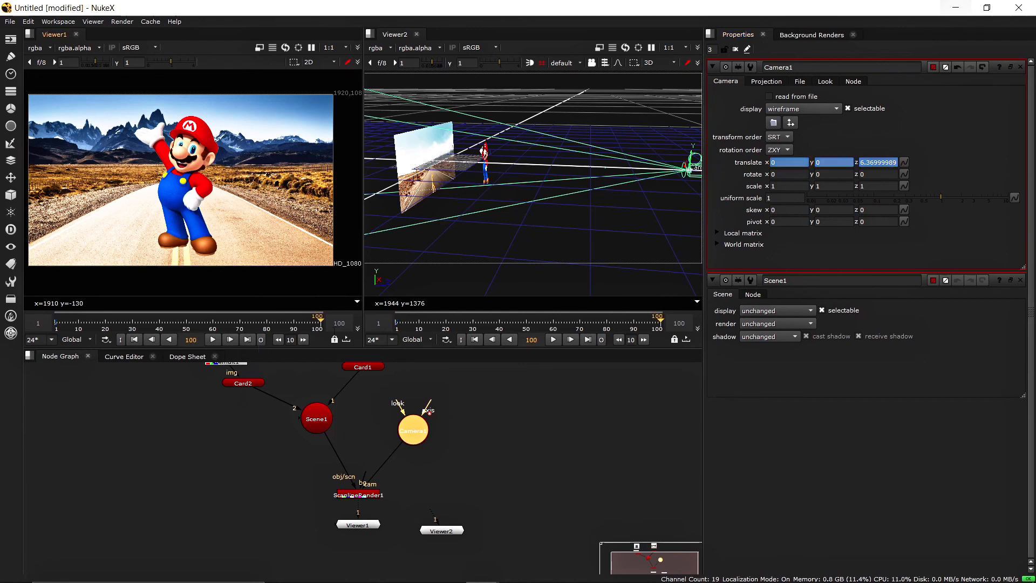
scroll(626, 217, "down", 2)
left_click_drag(675, 170, 629, 169)
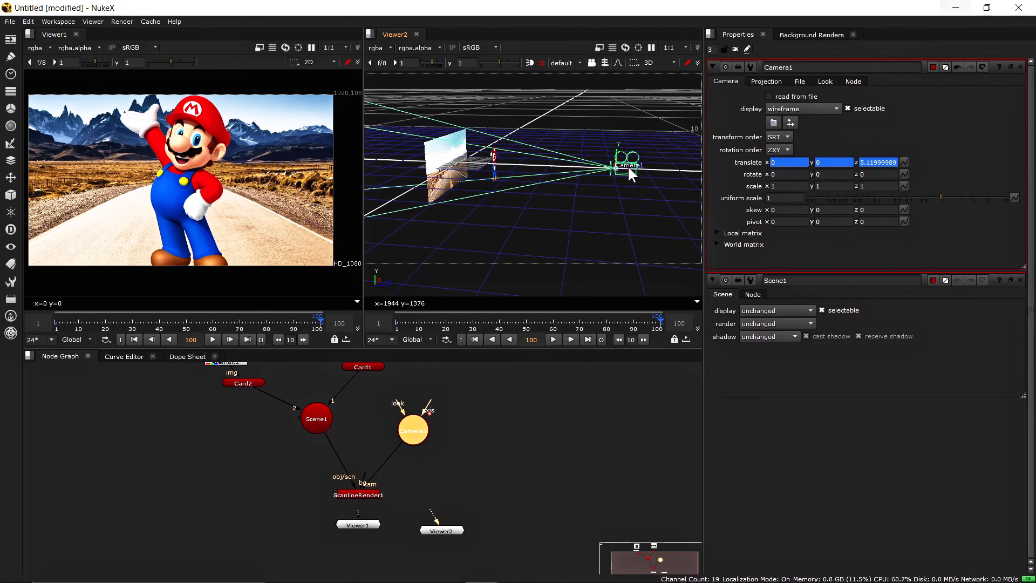
left_click(572, 267)
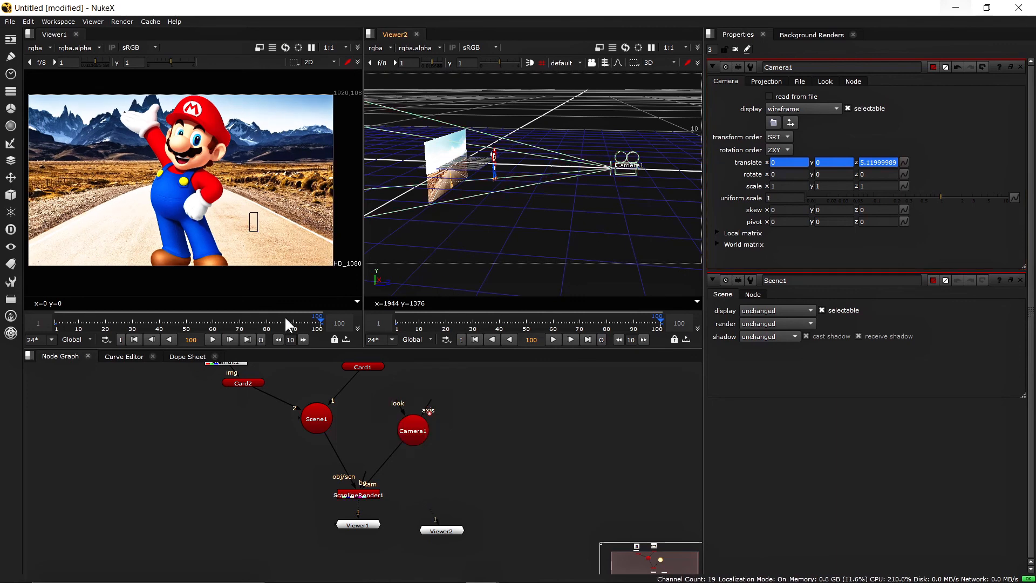
Step: Play the Camera1 animation from the first frame and turn on proxy mode to speed up the playback
left_click(131, 336)
left_click(213, 339)
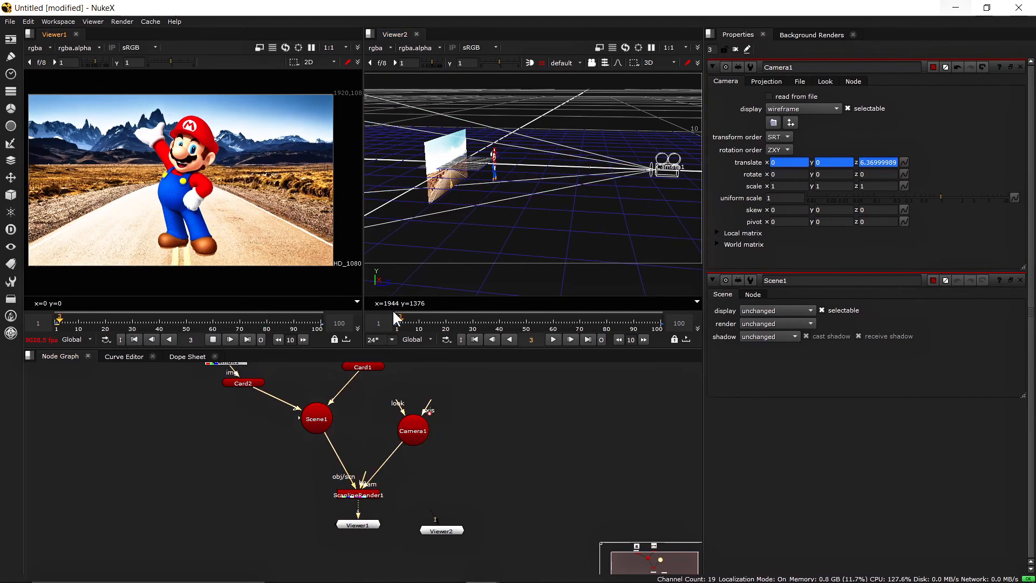
left_click(263, 47)
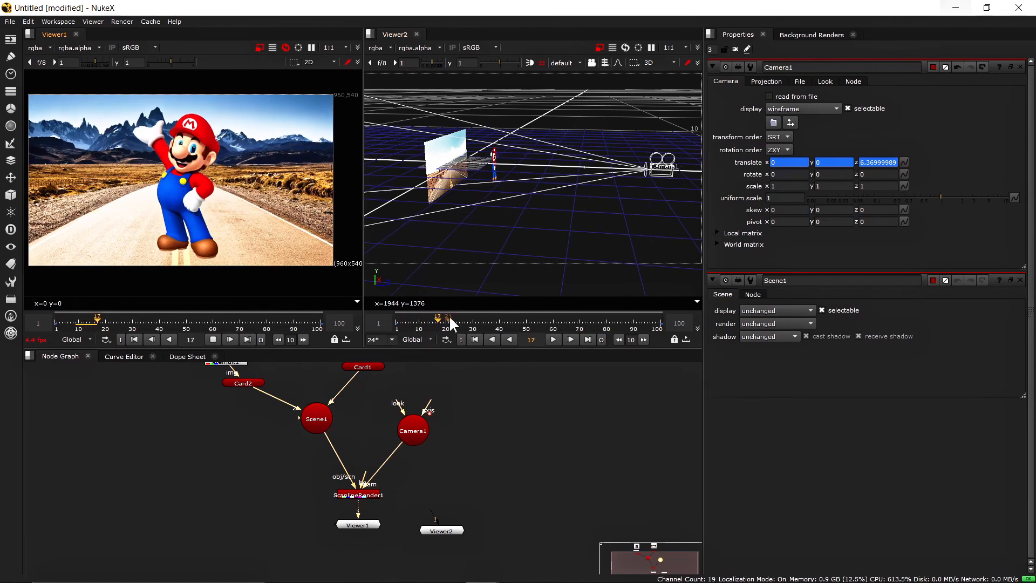
Step: Delete the Viewer2 node and widen the Viewer1 pane over the space it occupied
left_click(451, 532)
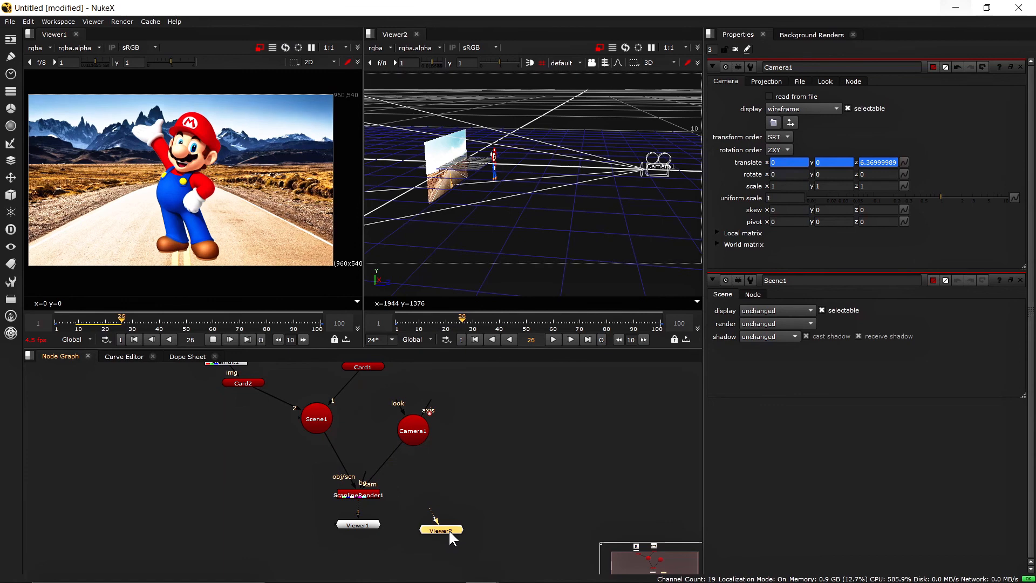
key("Delete")
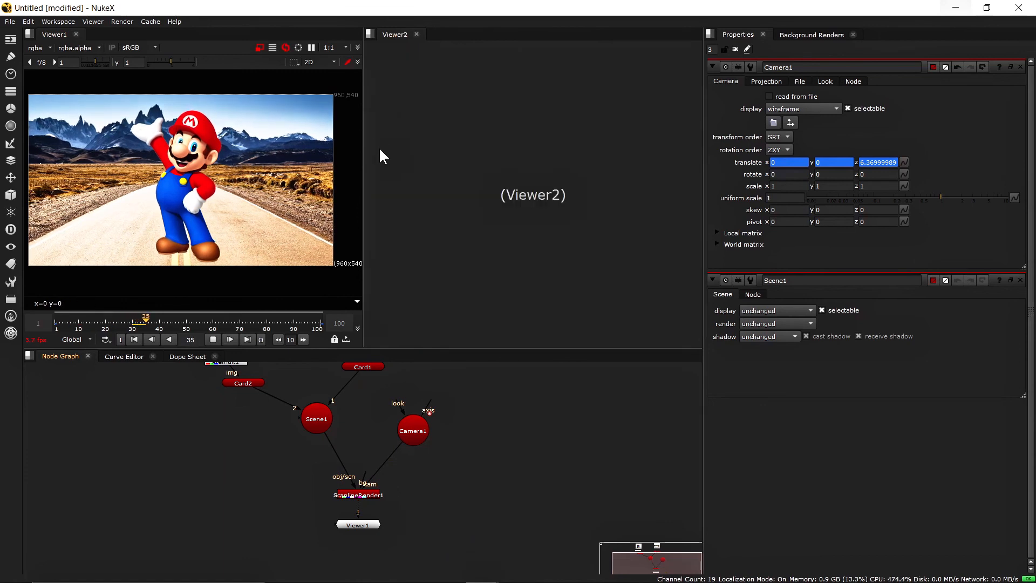
left_click_drag(364, 158, 697, 172)
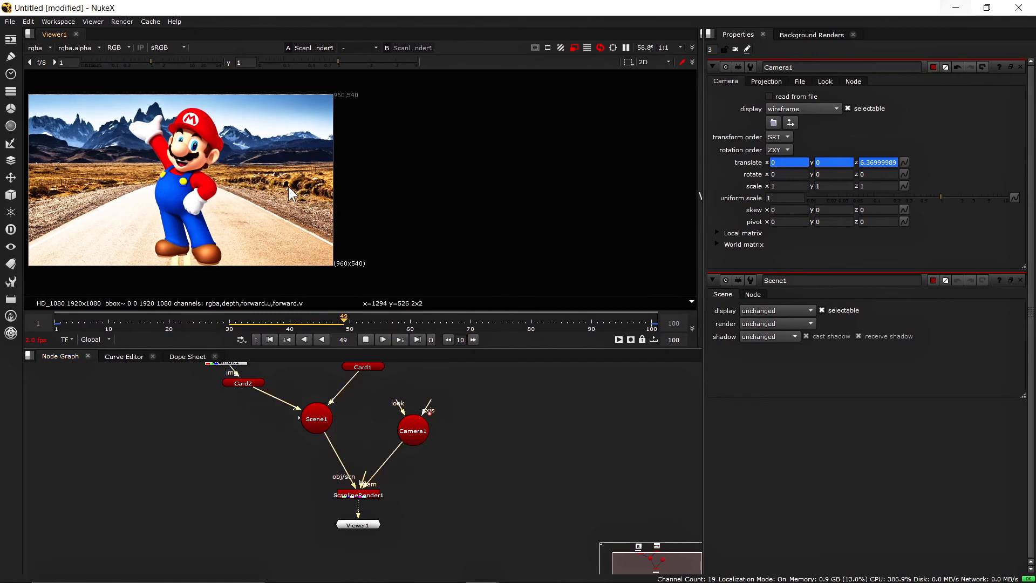
Step: Center and enlarge the render in Viewer1, and replay the cached camera animation from about frame 33
middle_click_drag(234, 183, 398, 190)
scroll(367, 189, "up", 2)
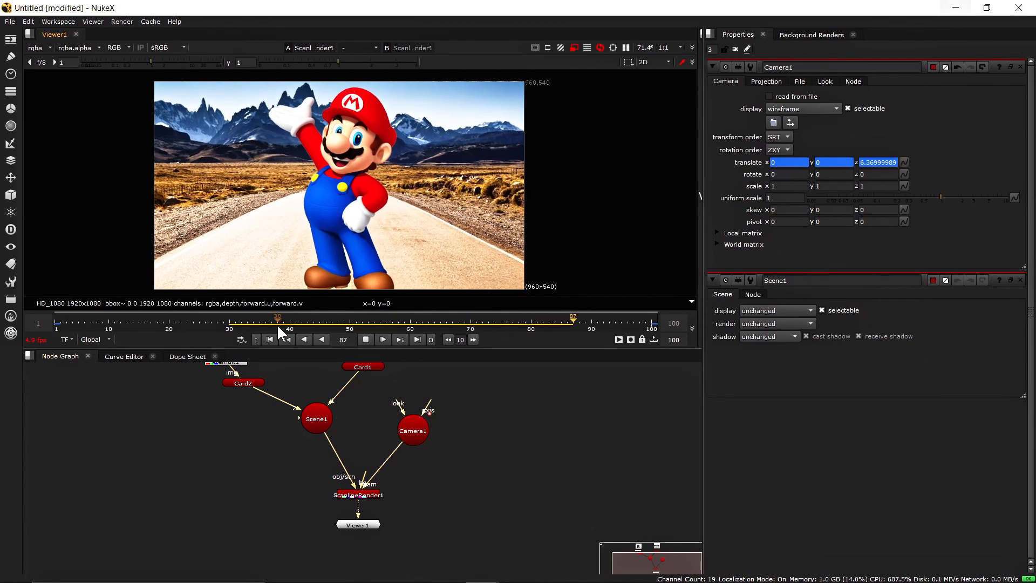
left_click(252, 319)
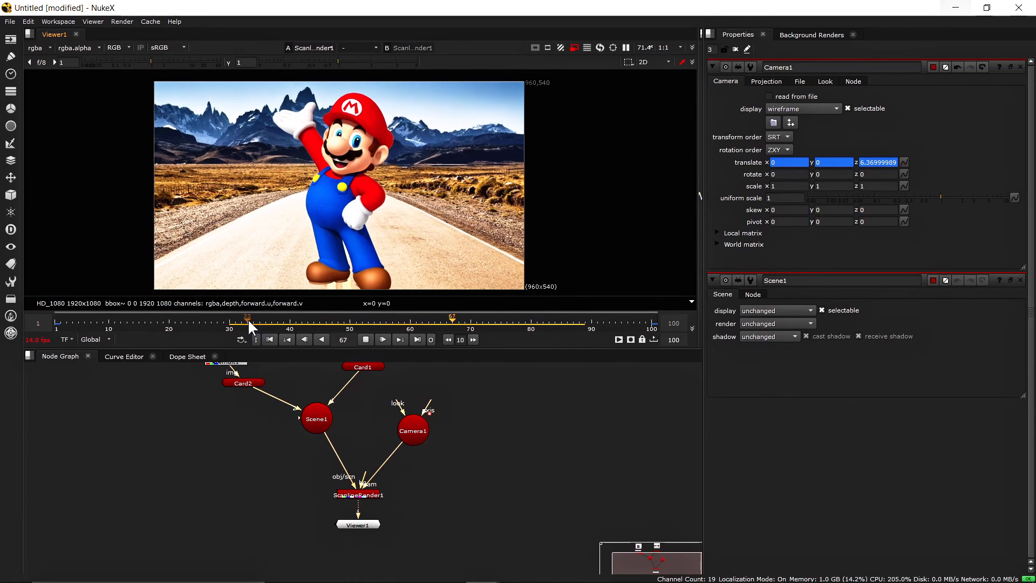
left_click(248, 318)
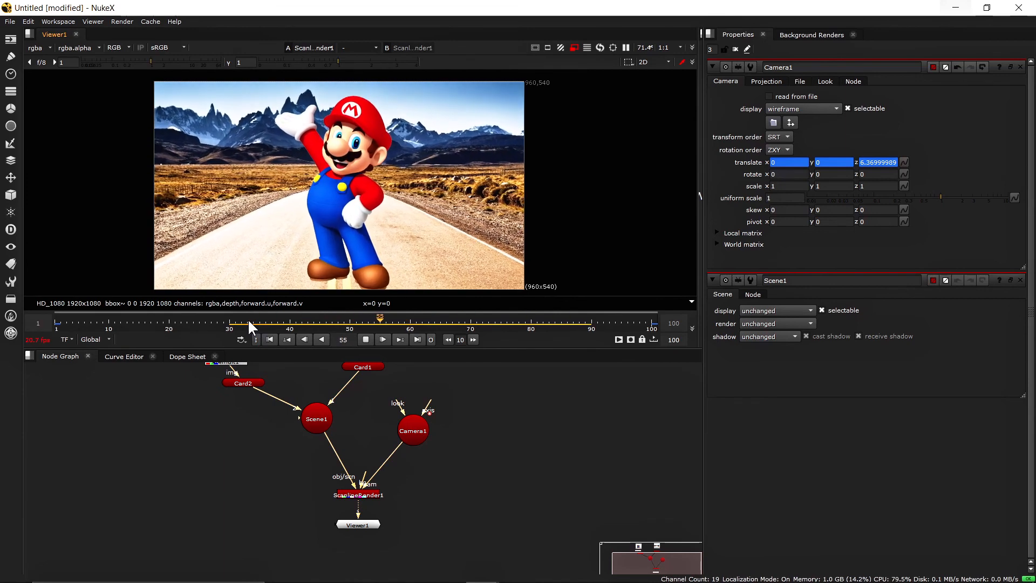